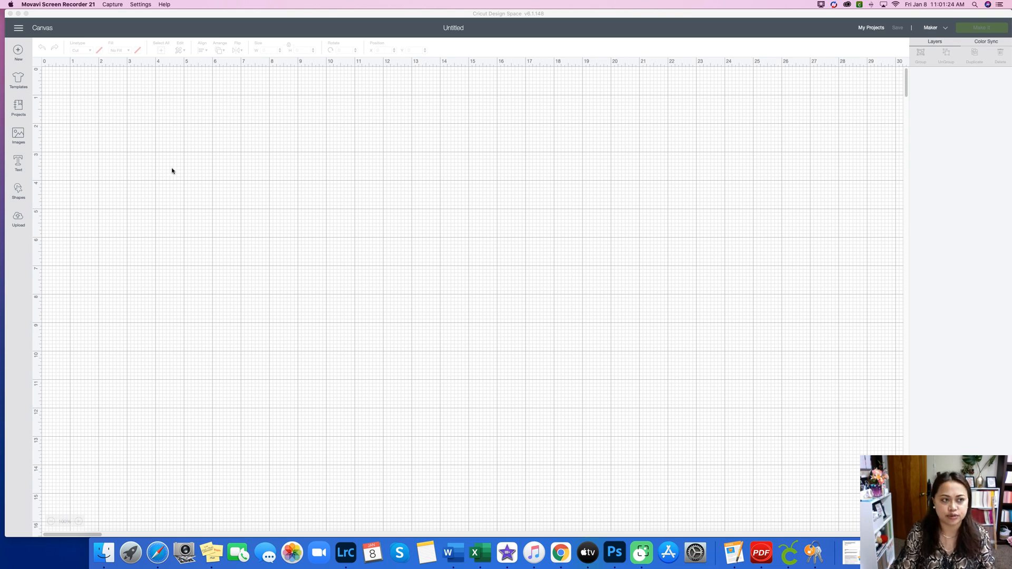
Minimize the Cricut Design Space window, view the contents of the SAMPLE TEMPLATEs desktop folder and close it
left_click(18, 14)
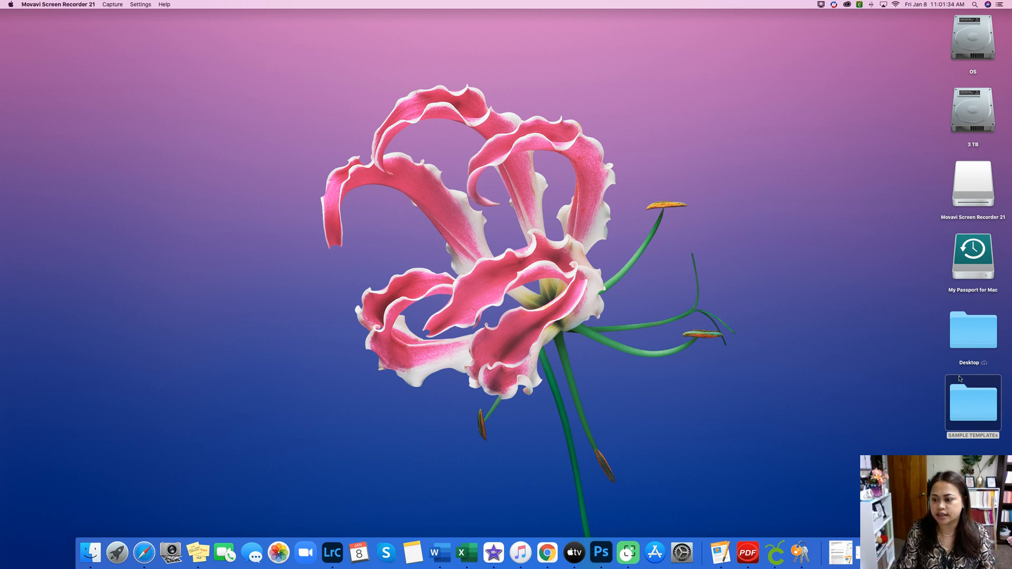
left_click(970, 405)
double_click(970, 404)
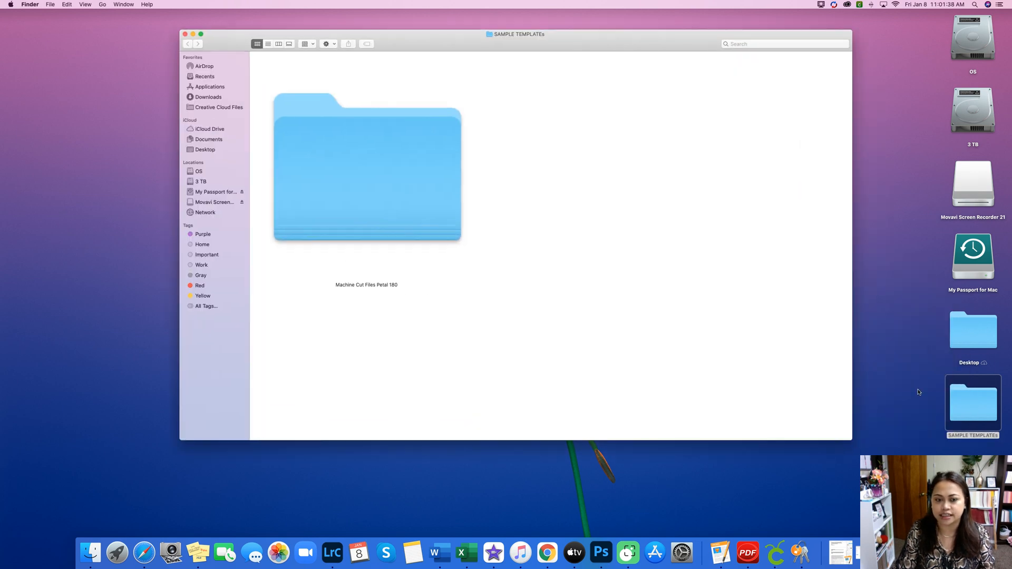
left_click(185, 34)
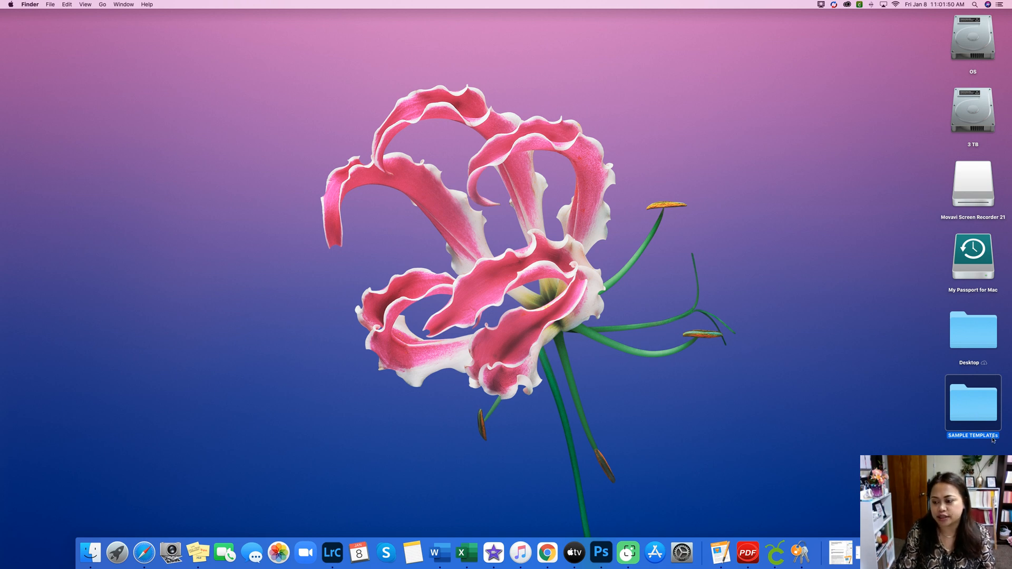
Reopen SAMPLE TEMPLATEs, open its Machine Cut Files Petal 180 folder and enlarge the window to show more items
double_click(984, 411)
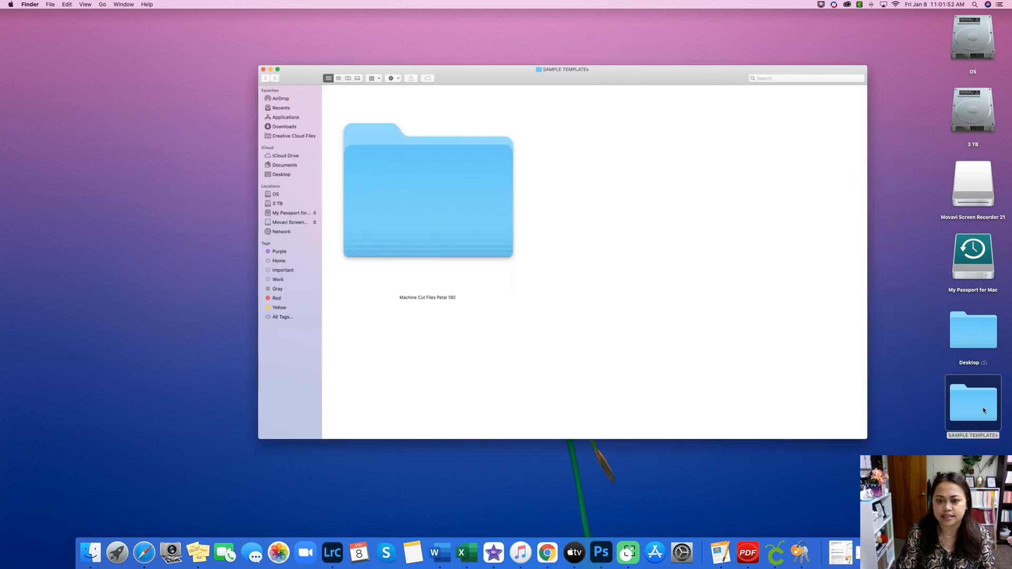
double_click(373, 194)
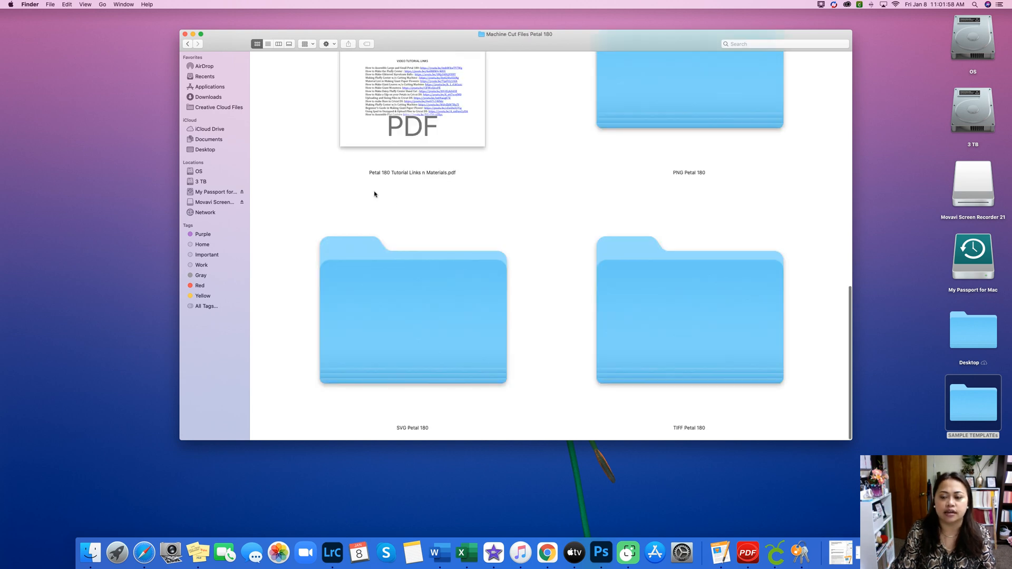
left_click_drag(180, 440, 72, 541)
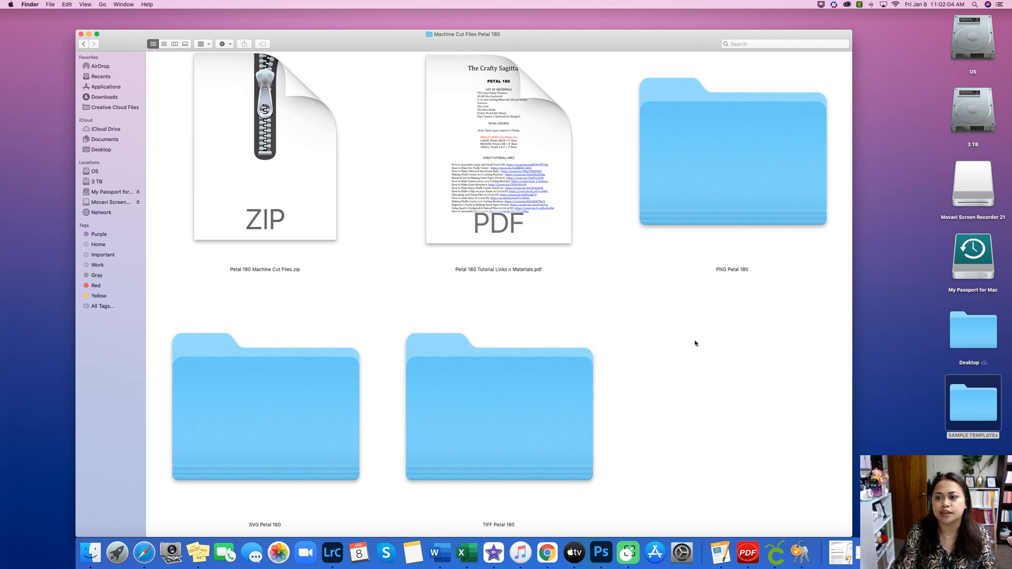
scroll(695, 341, "down", 1)
scroll(695, 343, "up", 5)
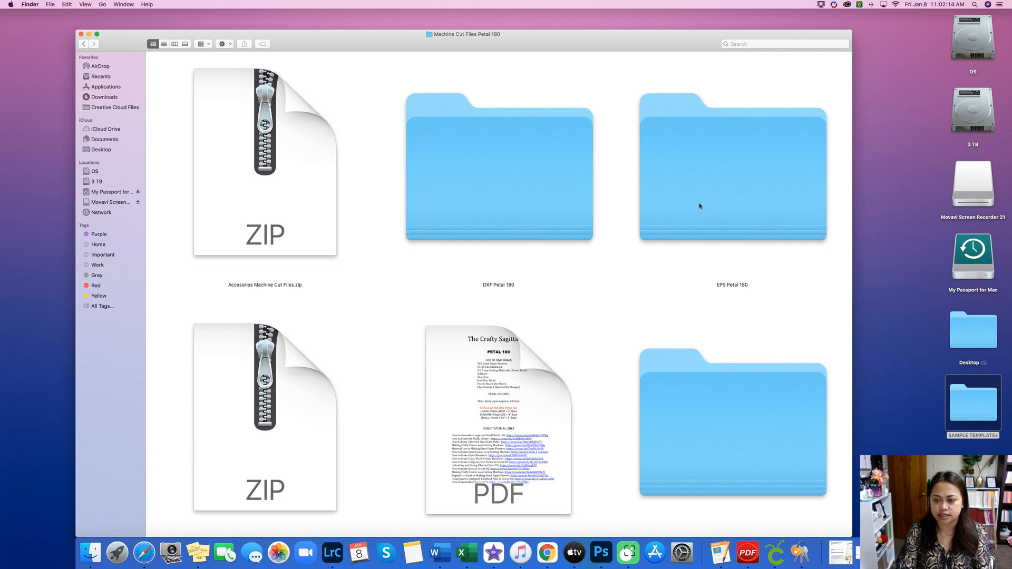
scroll(713, 221, "down", 5)
scroll(719, 218, "up", 5)
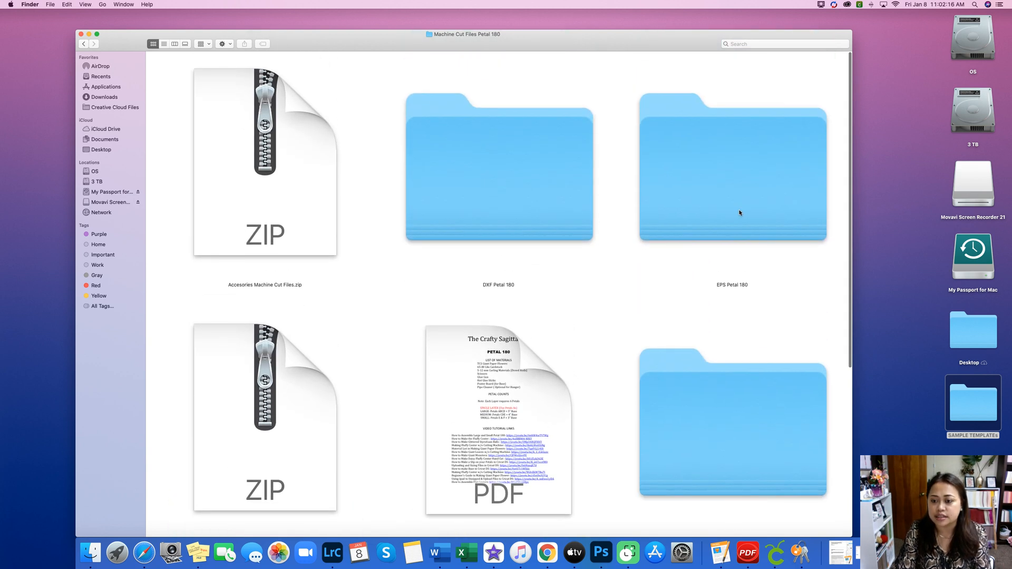
View the contents of the EPS Petal 180 and TIFF Petal 180 folders, returning to Machine Cut Files Petal 180 after each
left_click(739, 213)
double_click(739, 213)
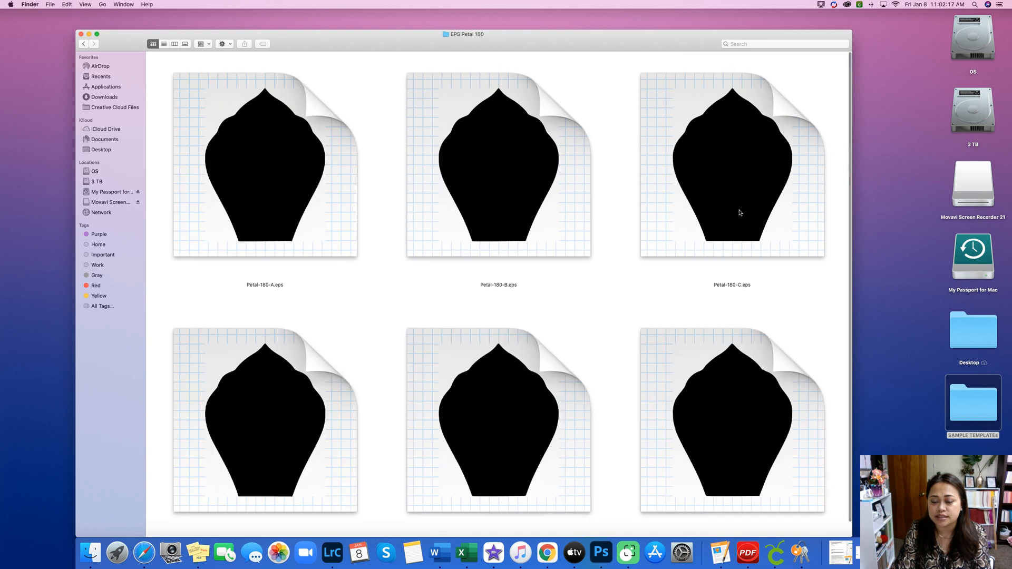
left_click(83, 44)
scroll(454, 343, "down", 5)
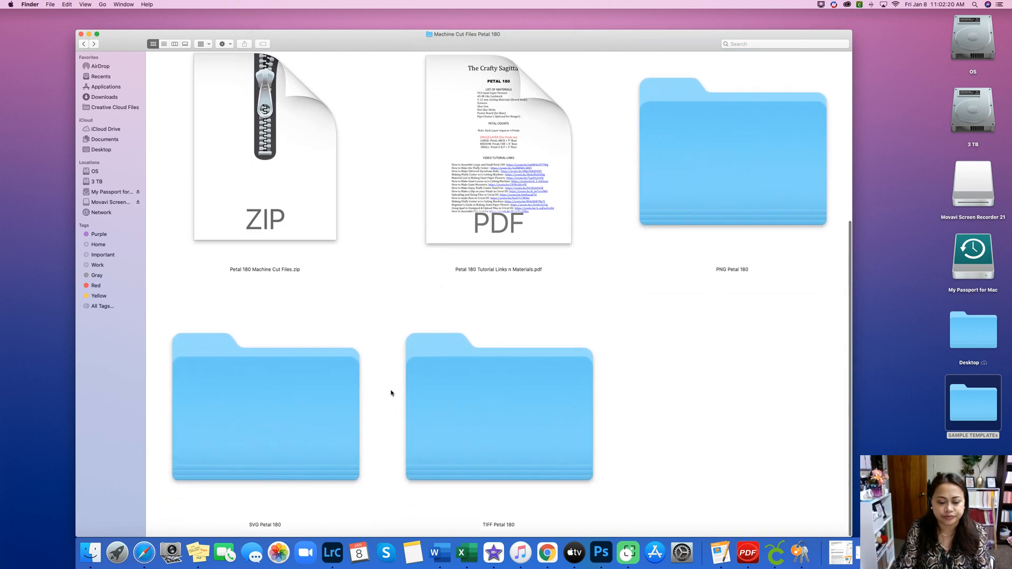
double_click(482, 457)
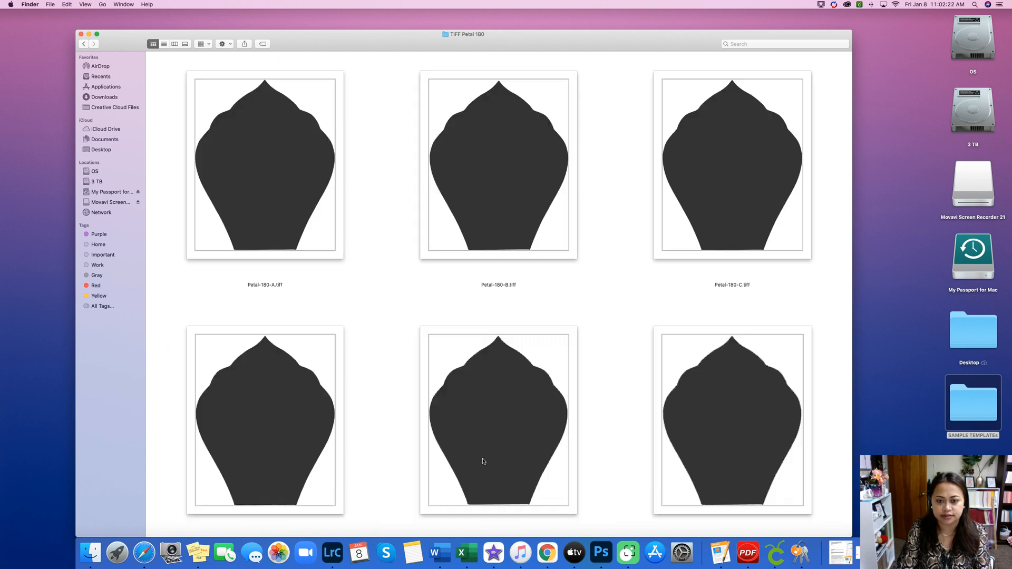
scroll(696, 311, "down", 2)
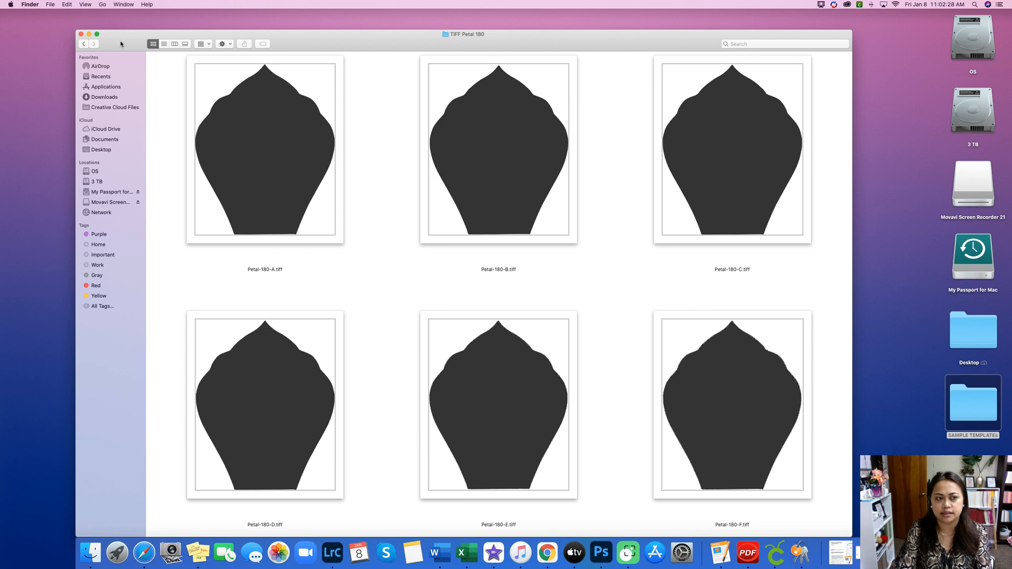
left_click(84, 44)
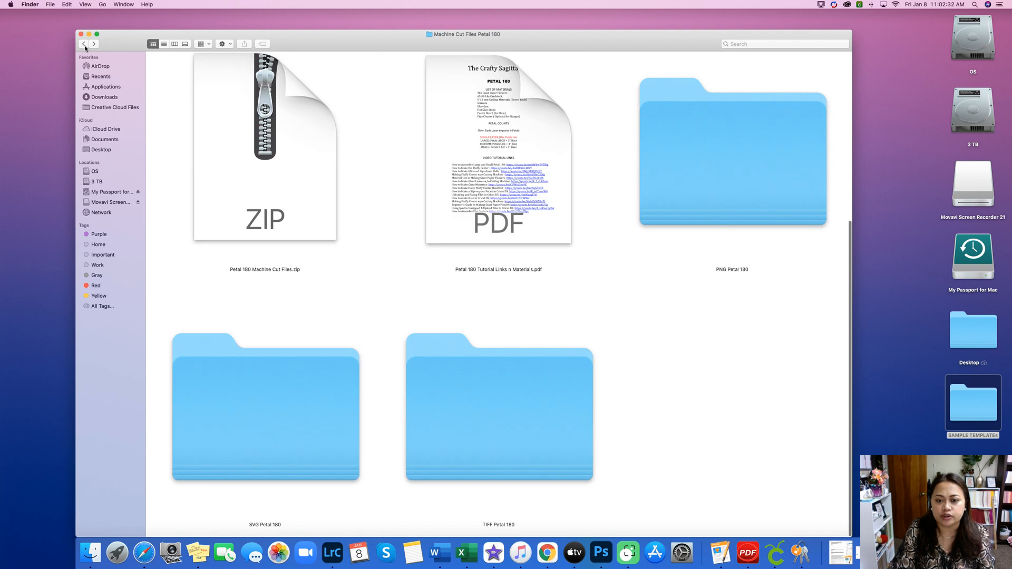
View the petal files in the SVG Petal 180 folder and return to the parent folder
scroll(616, 296, "up", 5)
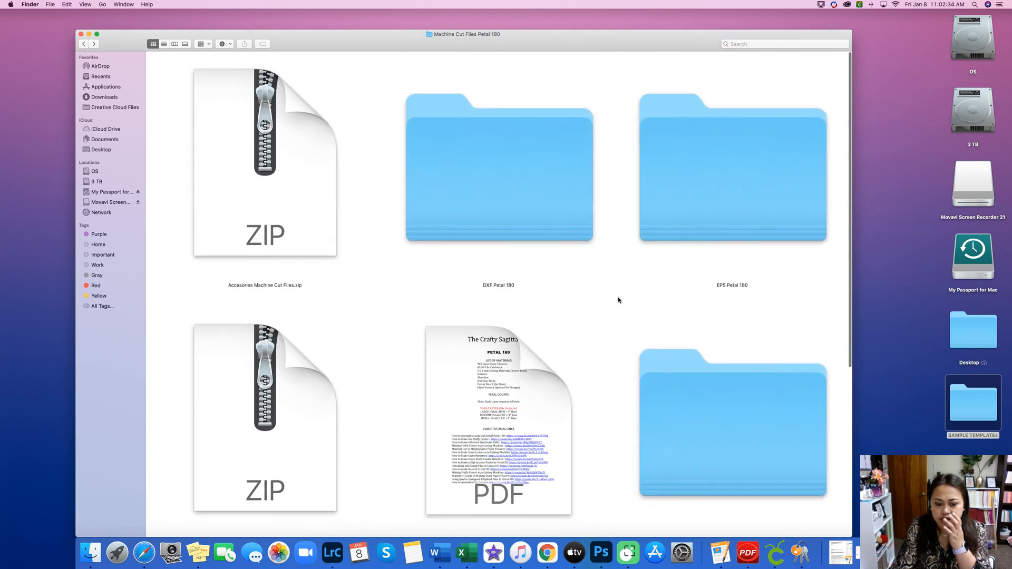
scroll(617, 296, "down", 5)
double_click(325, 428)
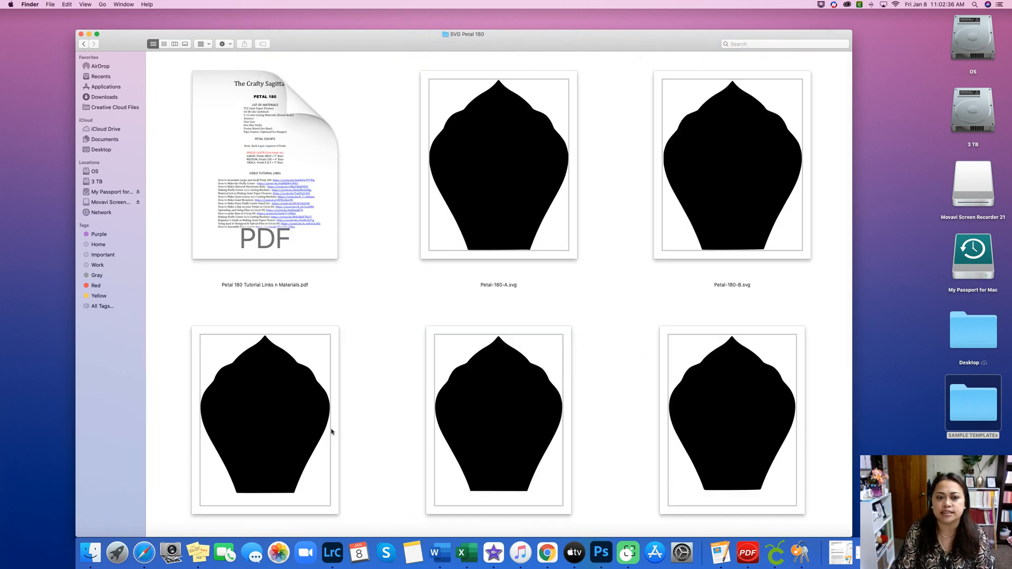
scroll(703, 211, "down", 3)
scroll(702, 211, "down", 1)
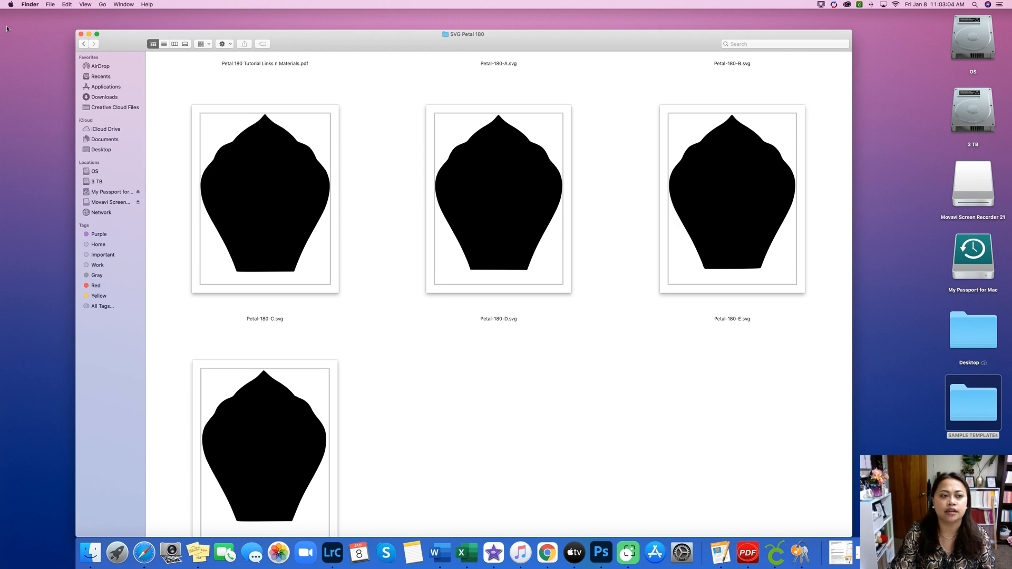
left_click(84, 44)
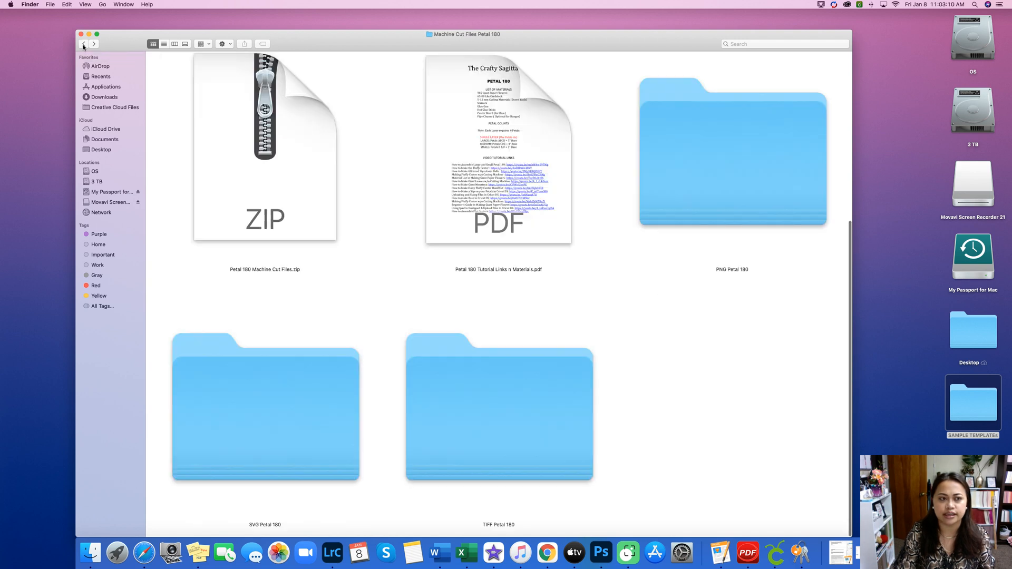
Review the format folders in Machine Cut Files Petal 180, reopen SVG Petal 180 and examine its petal files from A to F
scroll(541, 175, "up", 5)
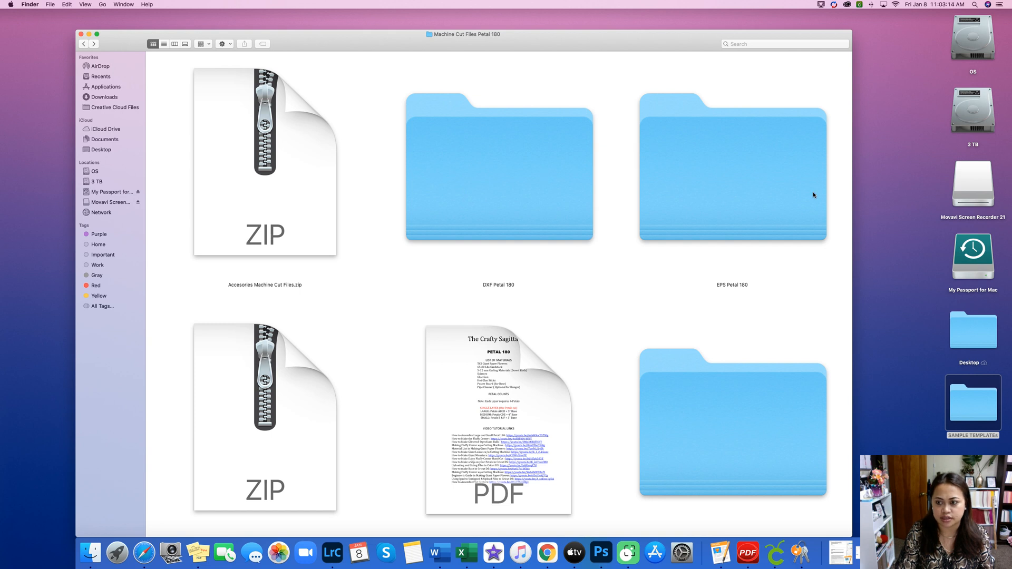
scroll(442, 218, "down", 2)
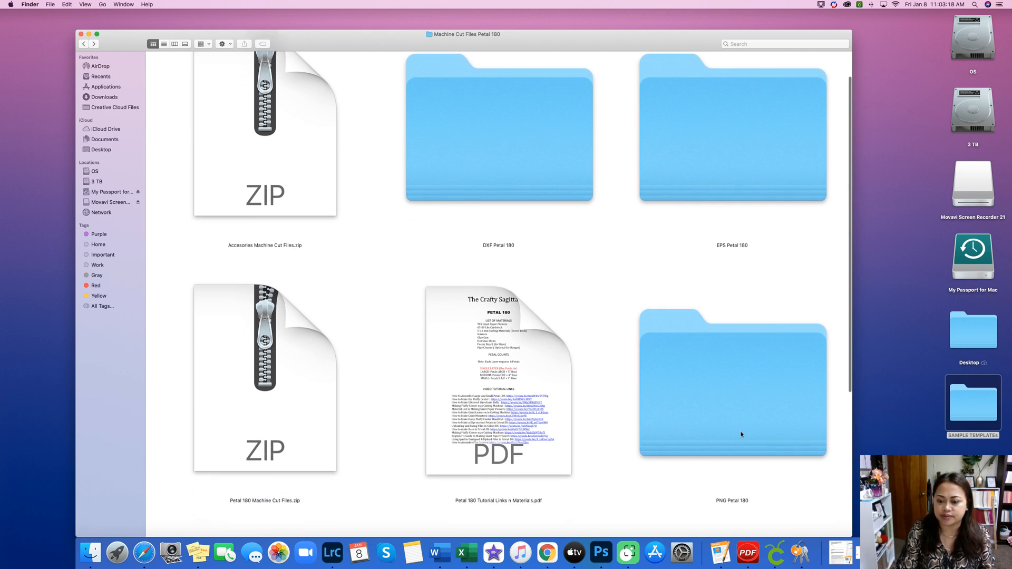
scroll(741, 436, "down", 5)
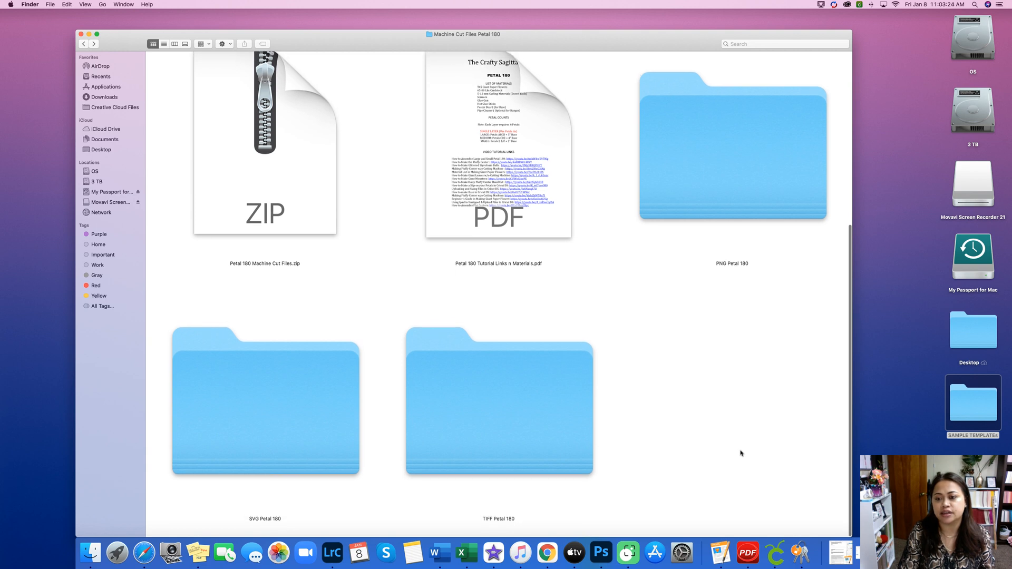
scroll(741, 453, "up", 5)
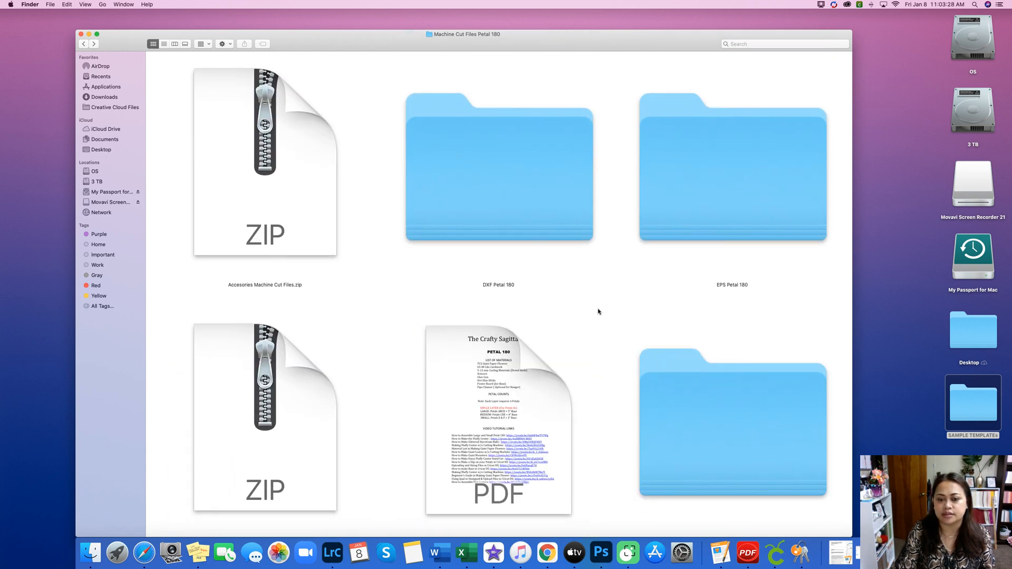
scroll(601, 321, "down", 5)
double_click(265, 416)
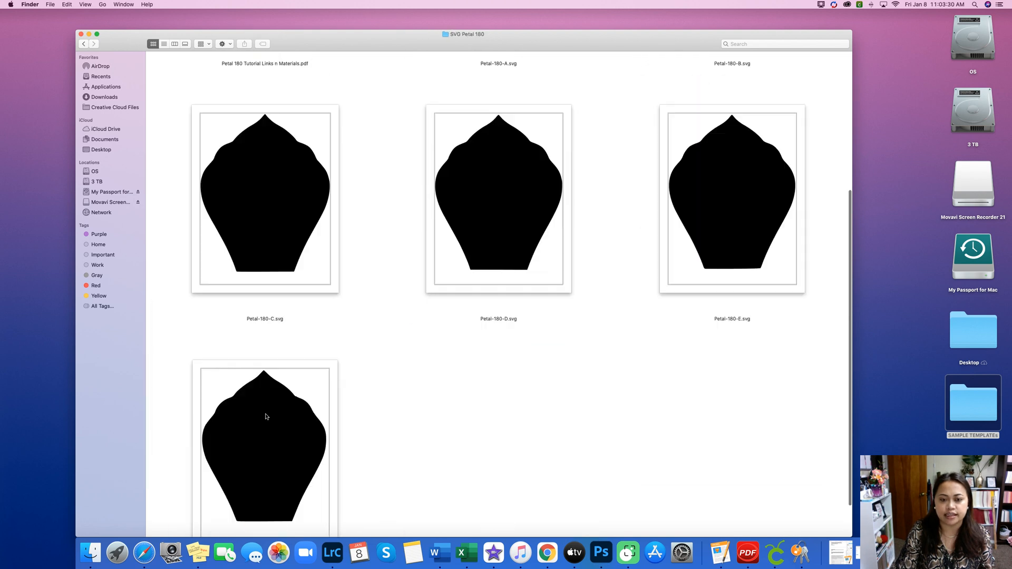
scroll(508, 238, "up", 3)
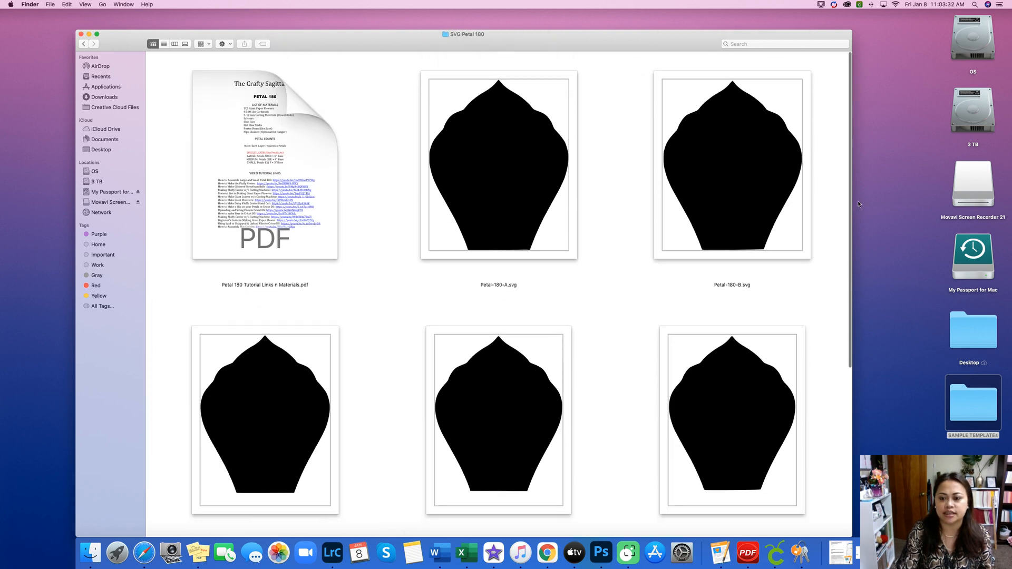
scroll(671, 444, "down", 5)
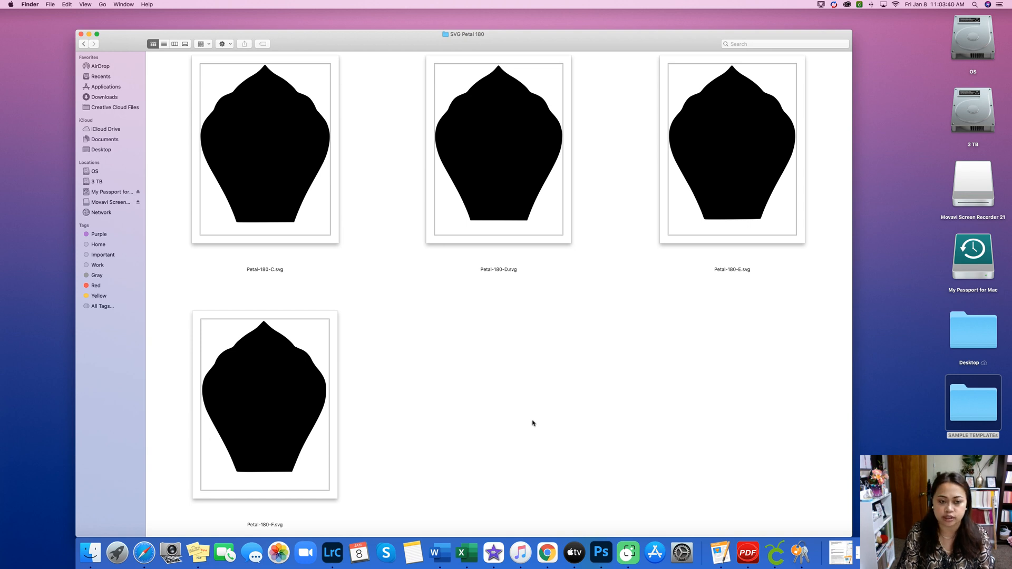
scroll(536, 420, "up", 3)
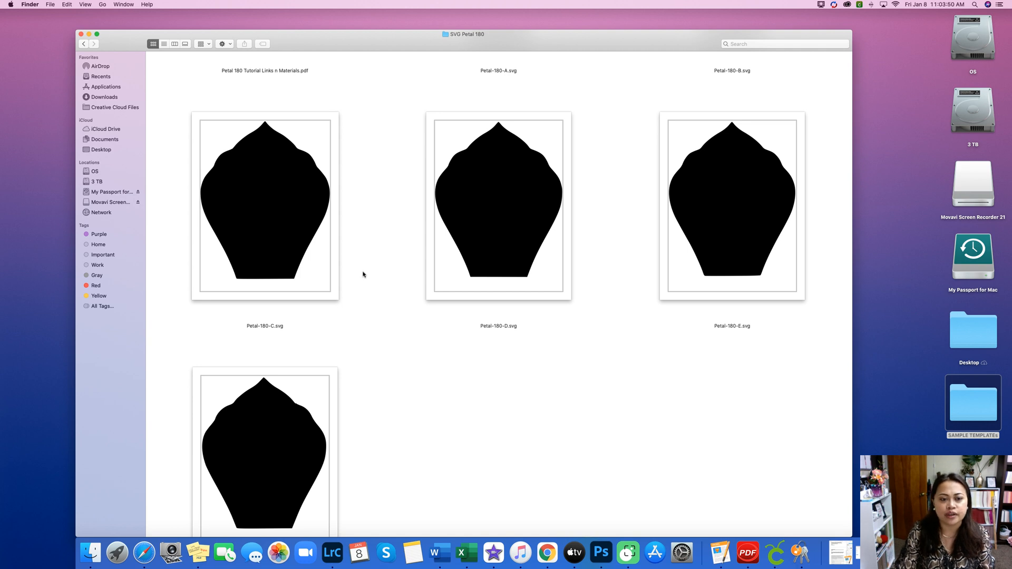
scroll(362, 275, "up", 5)
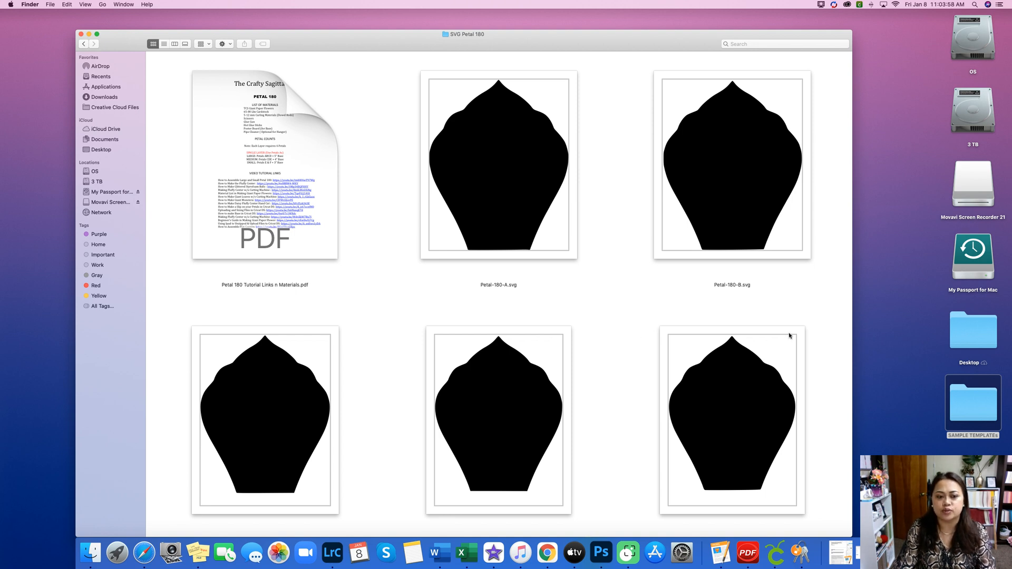
Open Petal 180 Tutorial Links n Materials.pdf and follow its video link for assembling the large and small Petal 180
left_click(319, 160)
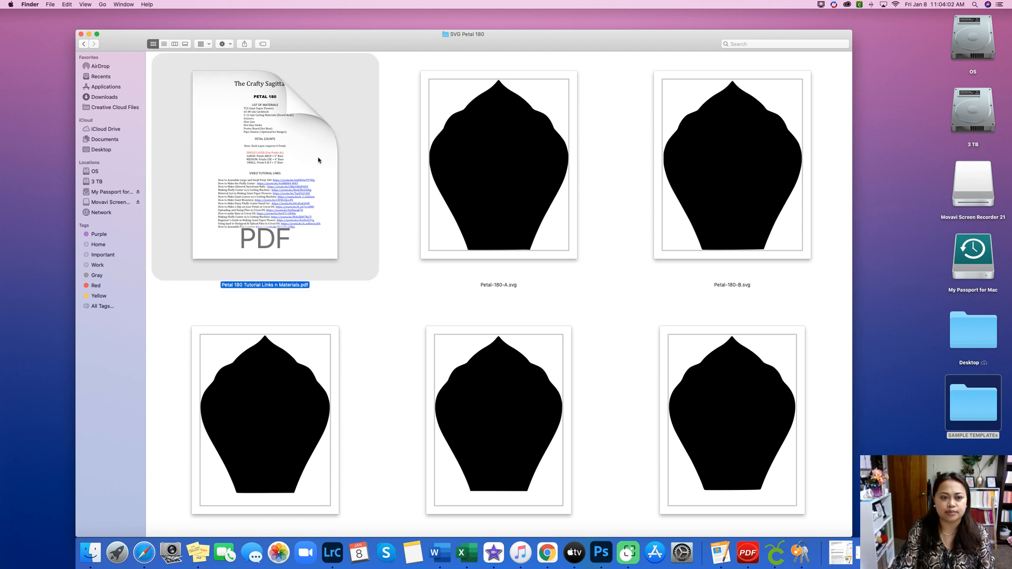
double_click(318, 160)
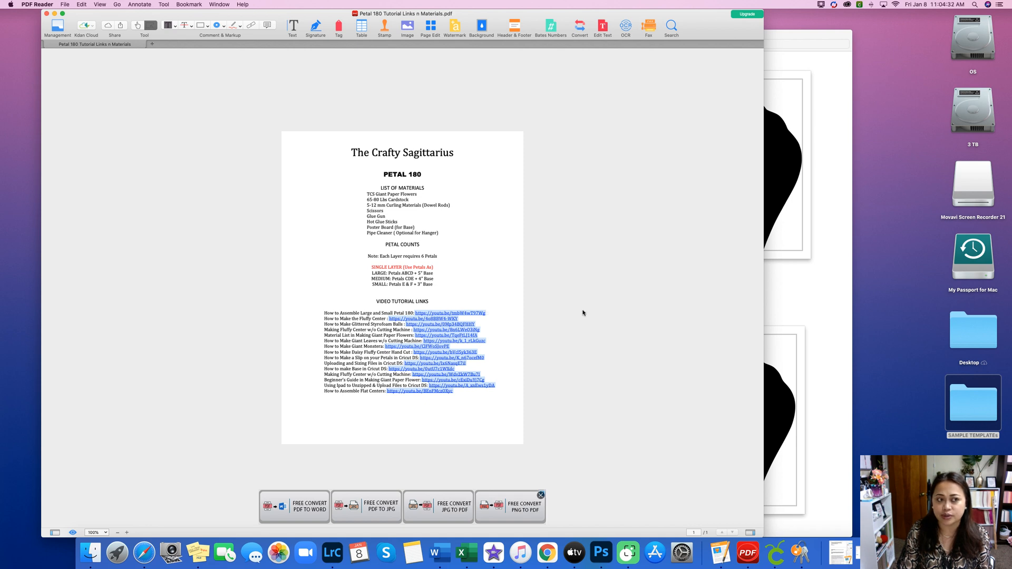
left_click(486, 316)
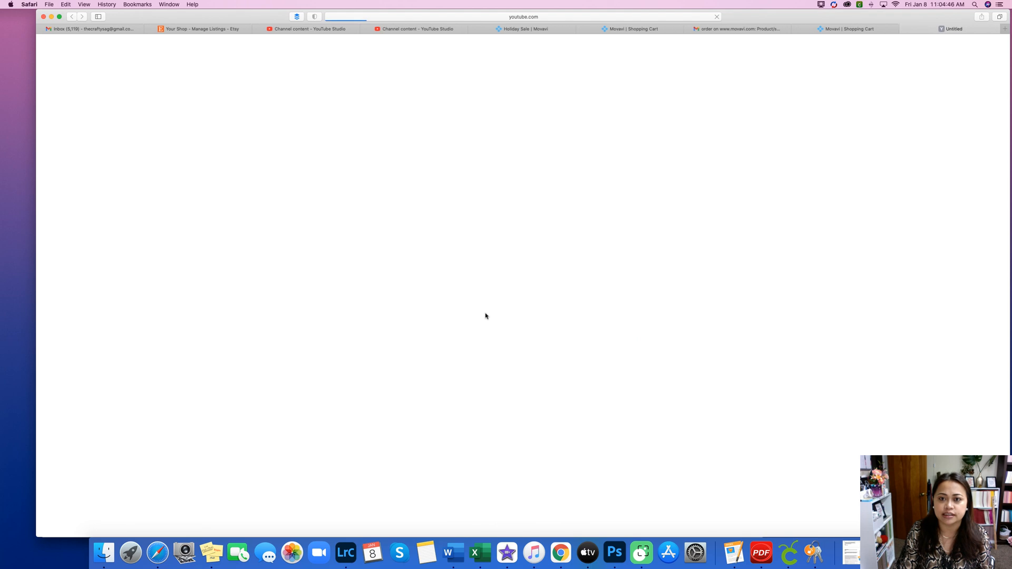
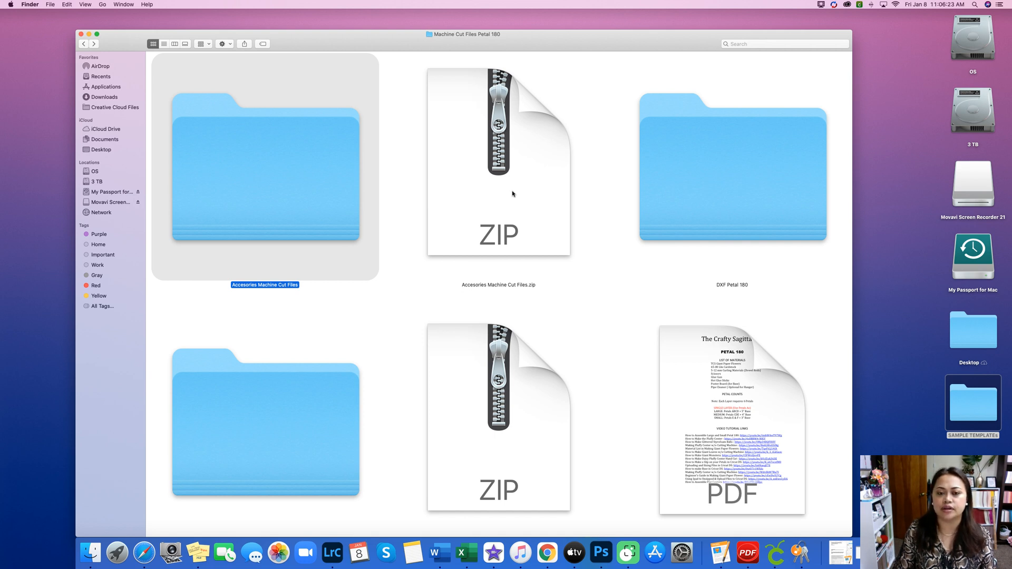
Open the unzipped Accesories Machine Cut Files folder in Machine Cut Files Petal 180 and view its file format folders
scroll(675, 270, "down", 8)
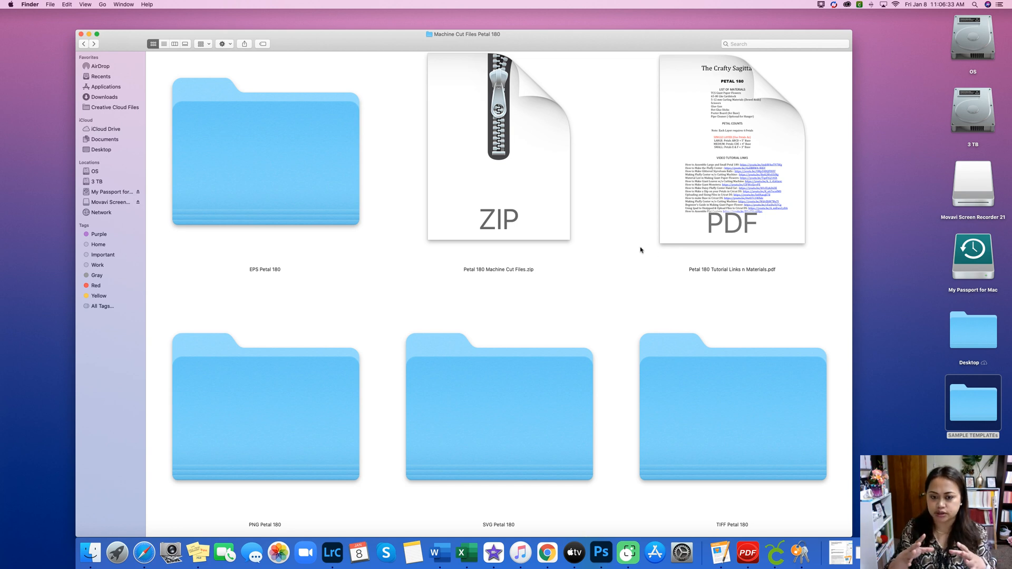
scroll(636, 236, "up", 8)
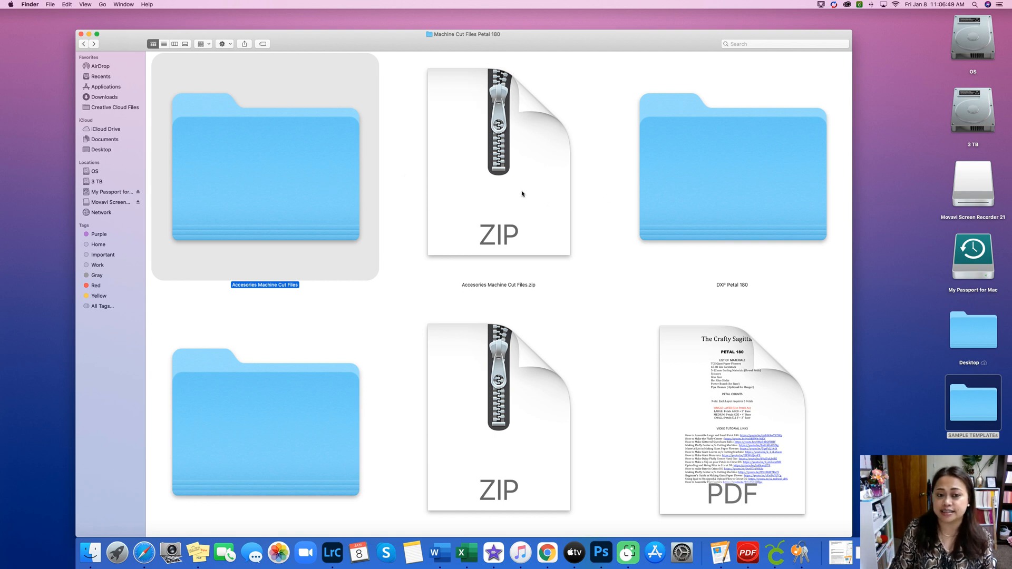
double_click(287, 188)
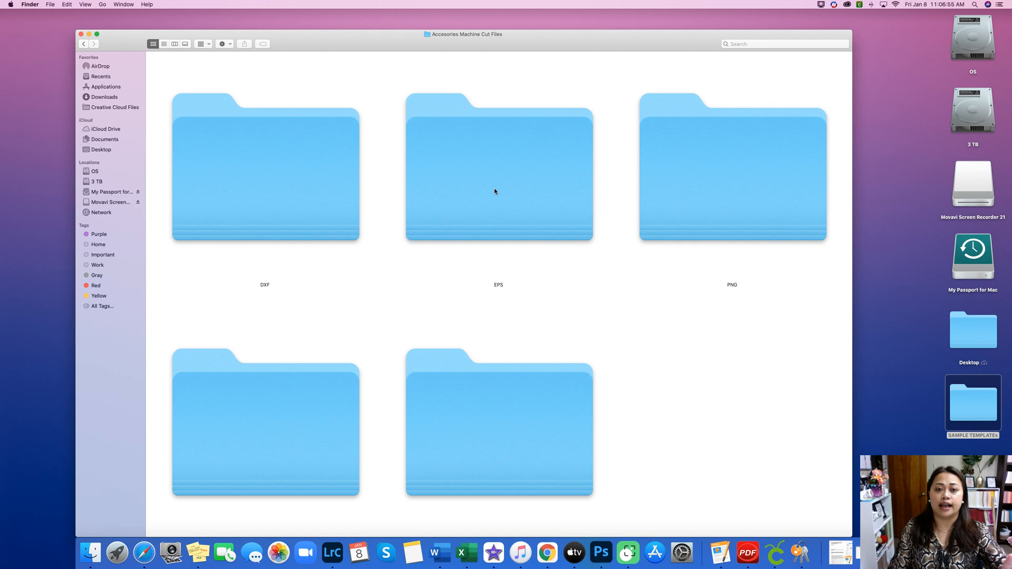
scroll(495, 191, "down", 2)
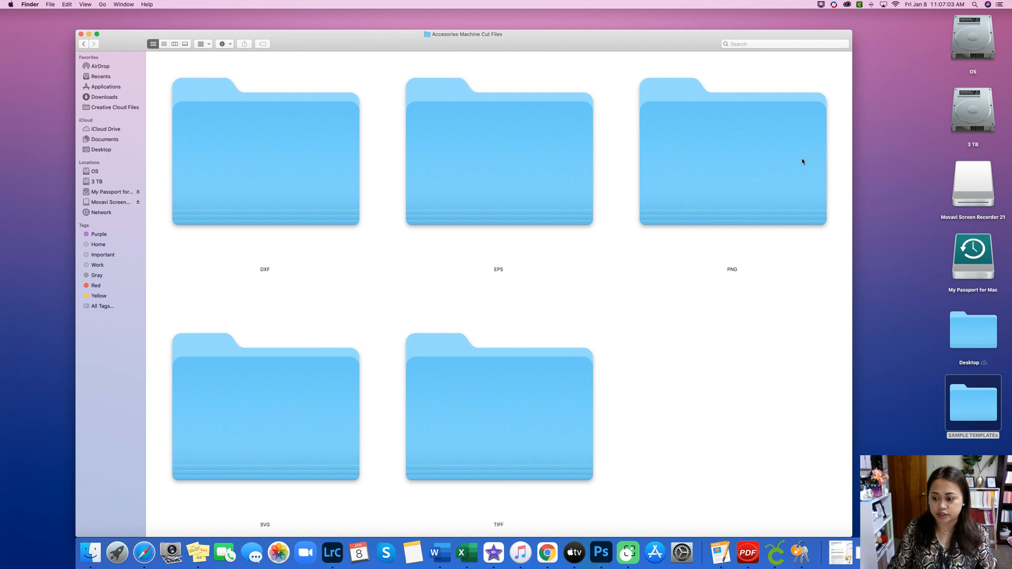
scroll(546, 314, "down", 1)
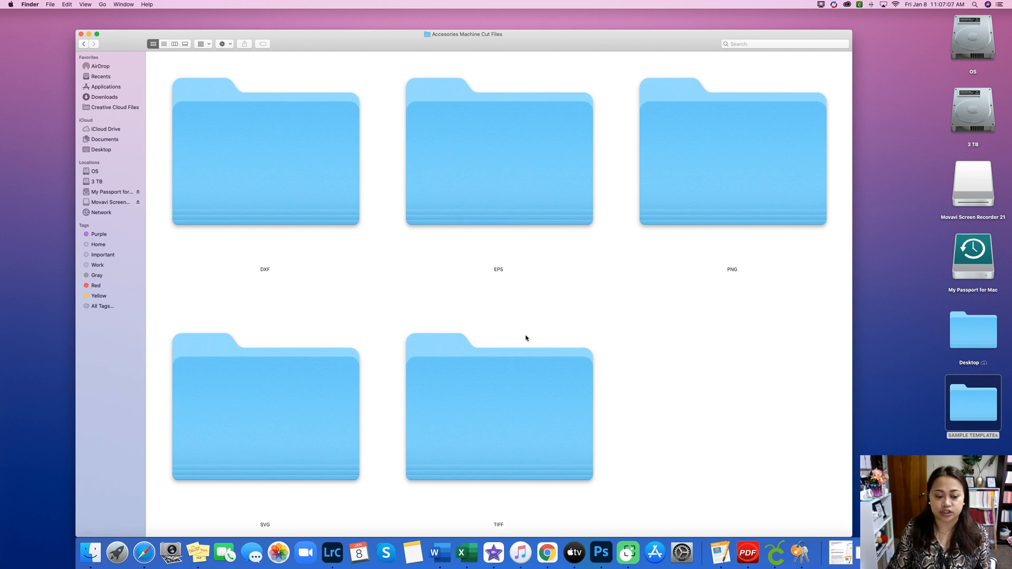
Open the SVG accessories folder, examine its flat center, hexagon base and round base files, and return to Accesories Machine Cut Files
double_click(330, 394)
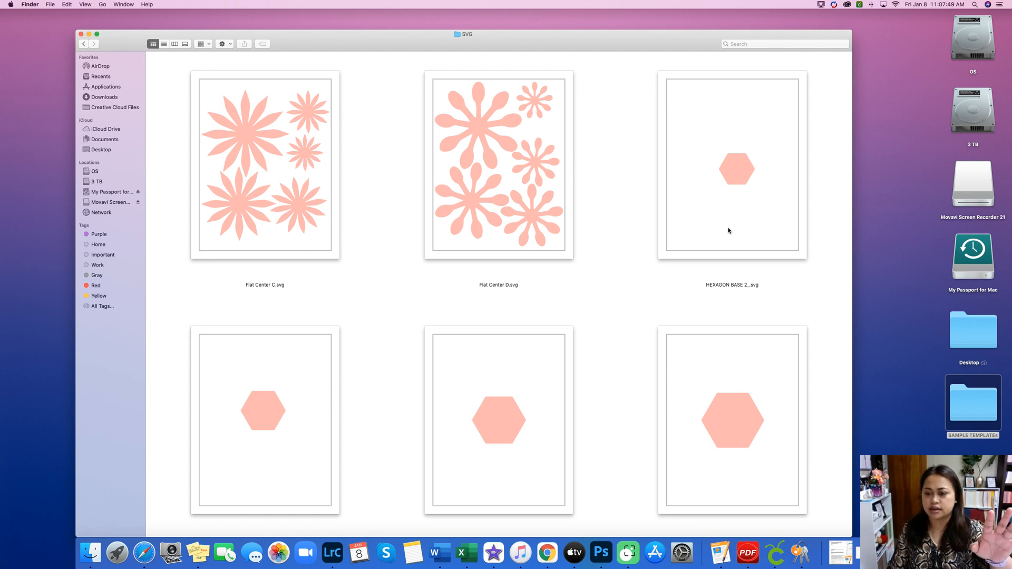
scroll(733, 233, "down", 3)
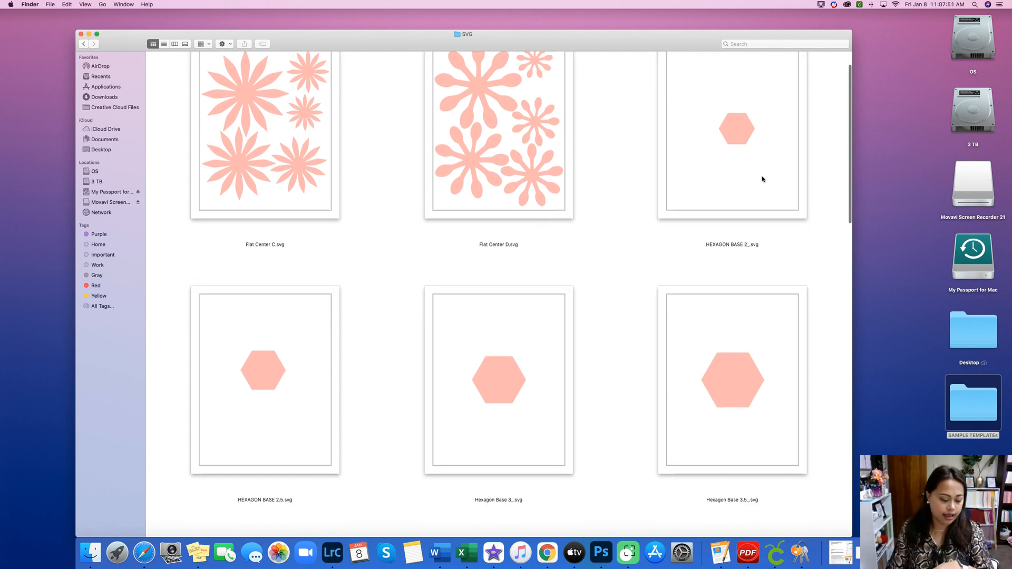
scroll(762, 186, "down", 3)
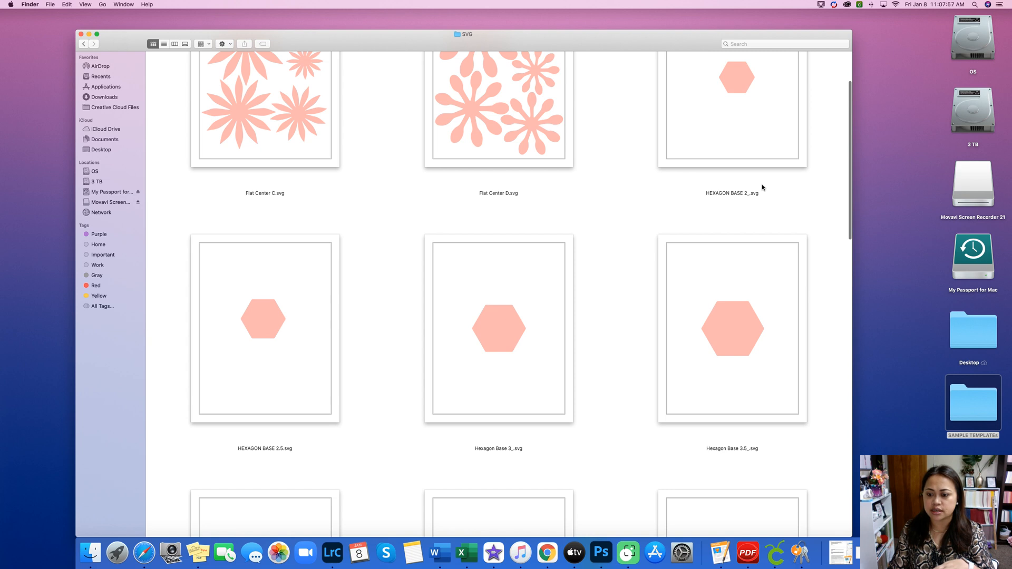
scroll(763, 187, "down", 3)
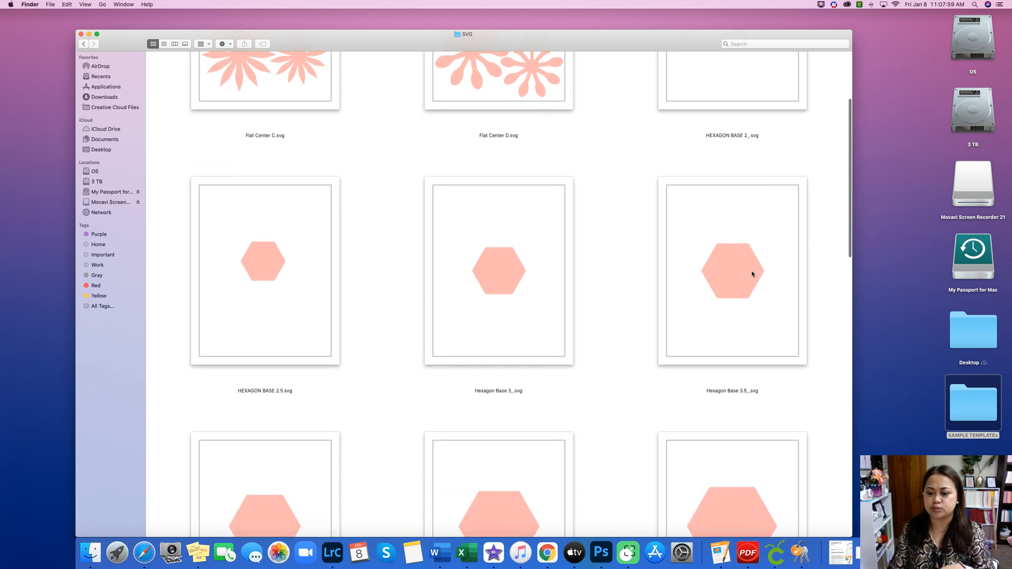
scroll(755, 267, "down", 8)
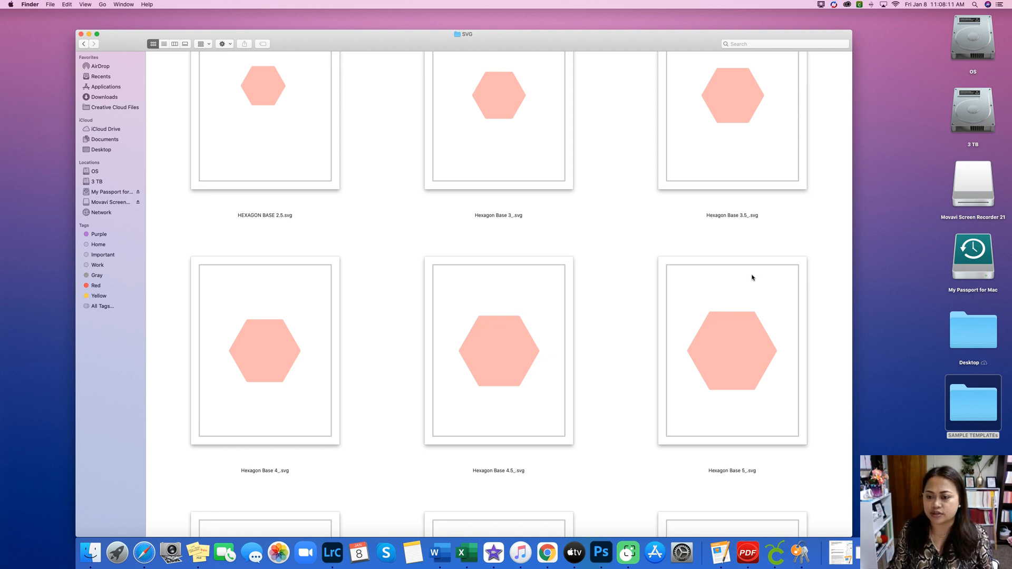
scroll(752, 277, "down", 5)
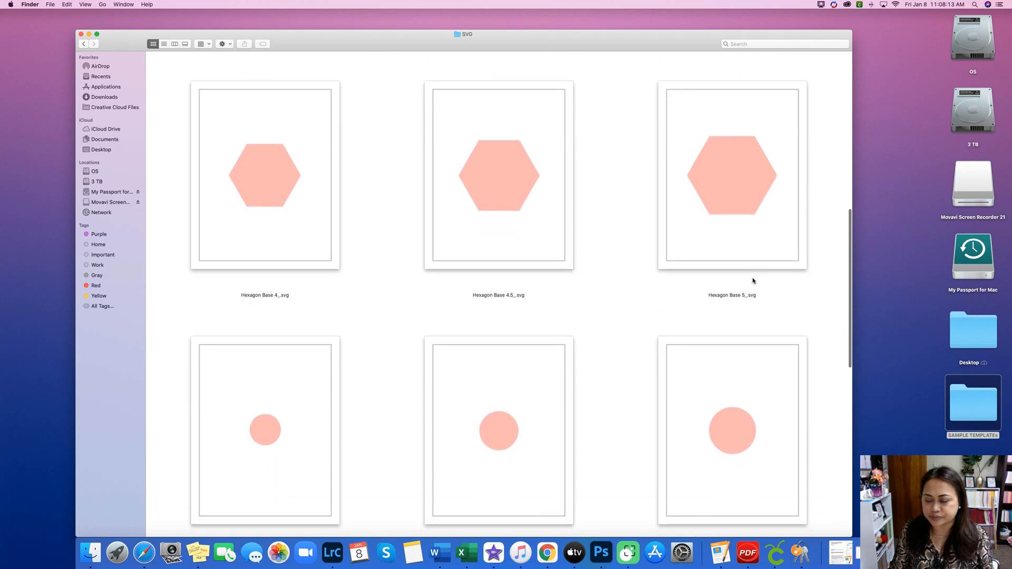
scroll(752, 280, "down", 1)
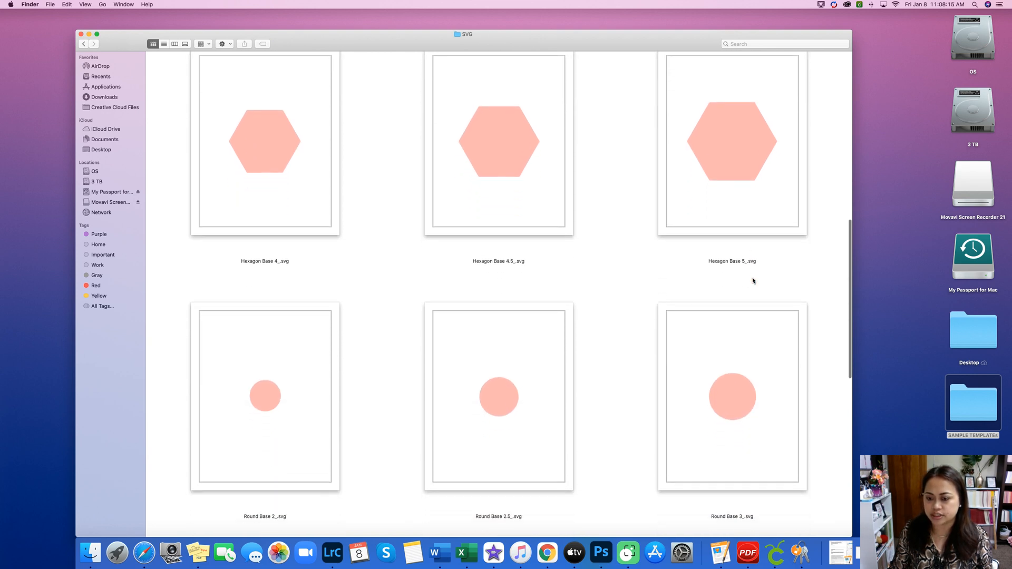
scroll(753, 281, "down", 10)
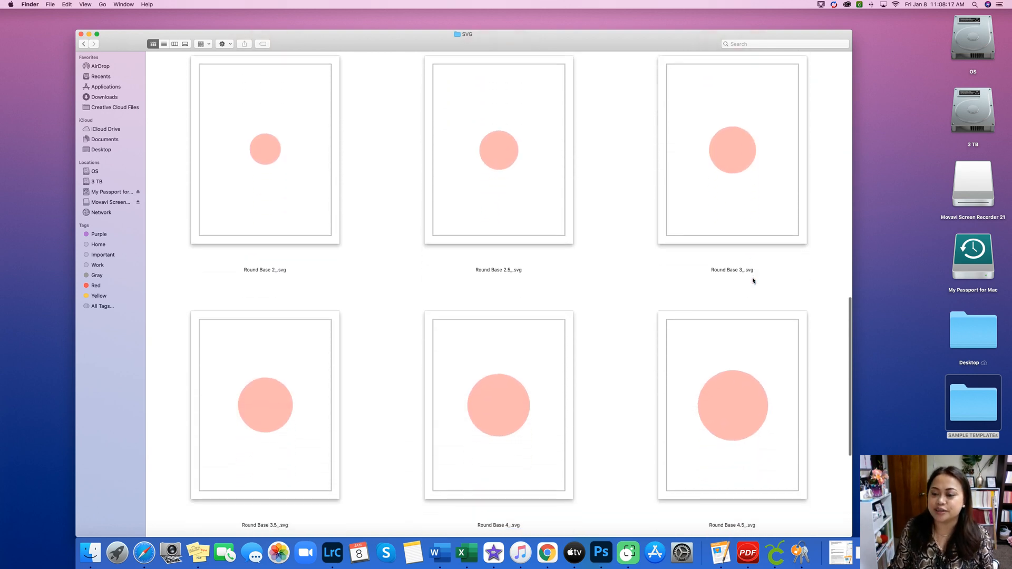
scroll(752, 280, "up", 10)
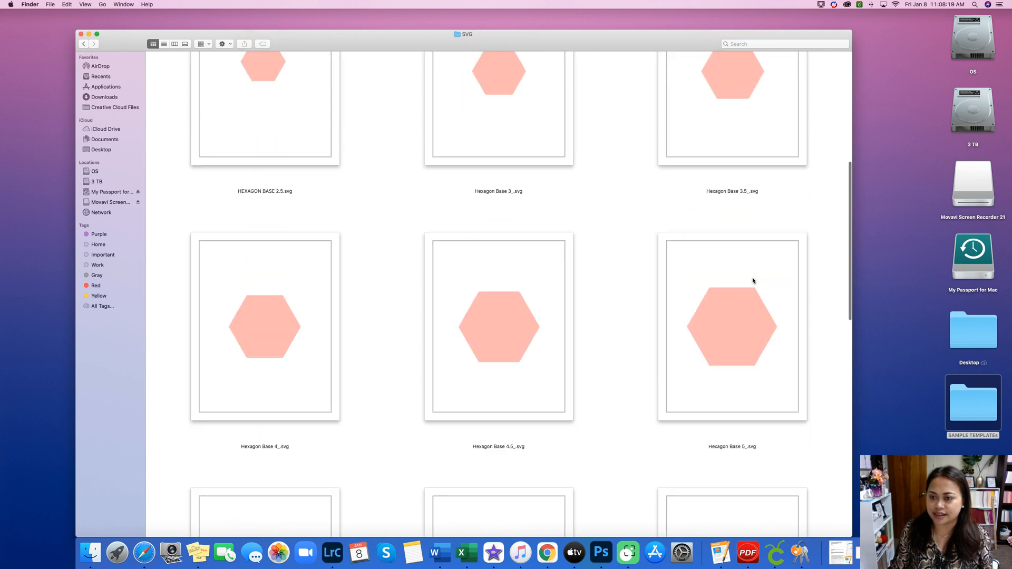
scroll(752, 280, "down", 10)
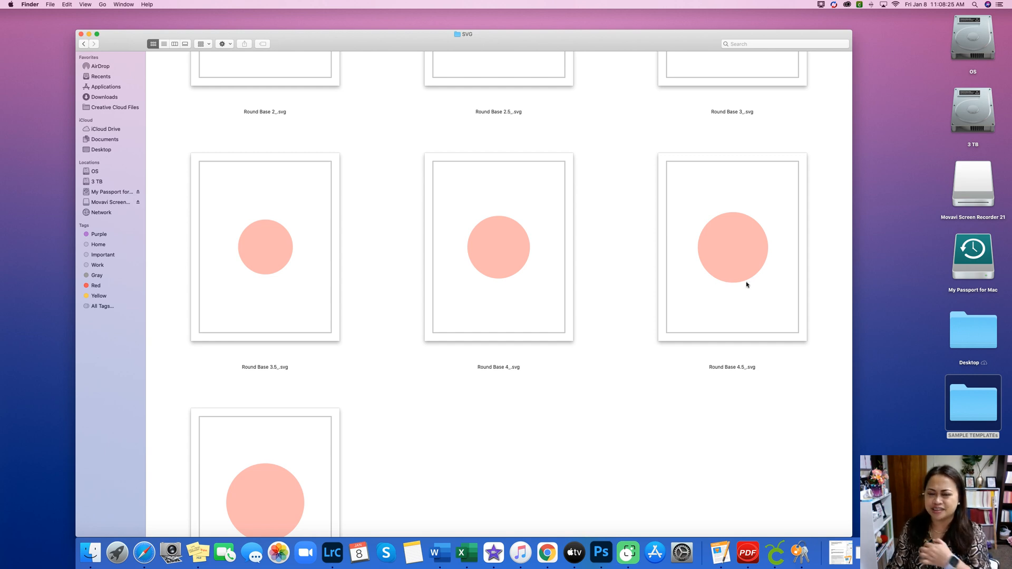
scroll(746, 284, "down", 3)
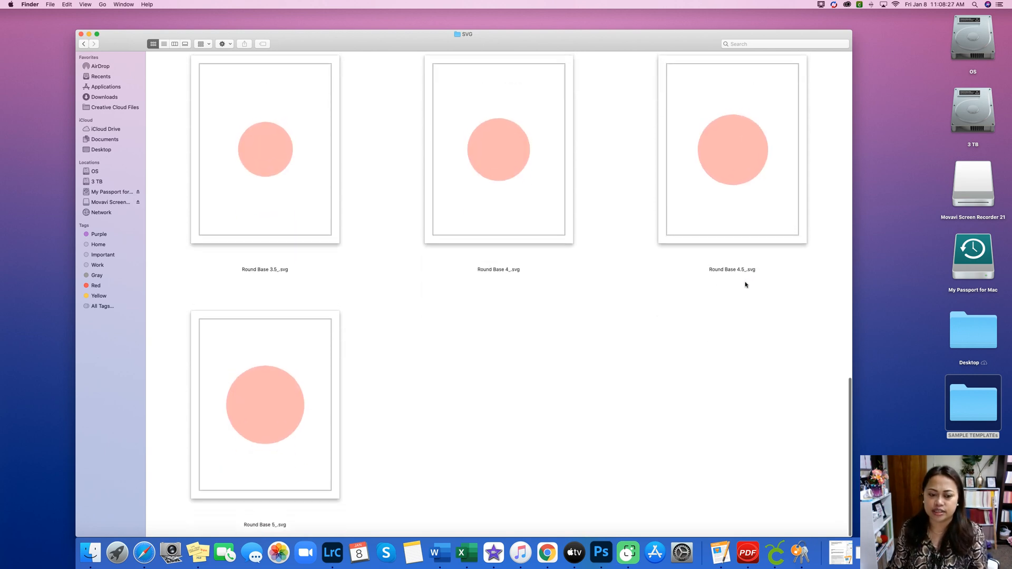
scroll(745, 284, "up", 10)
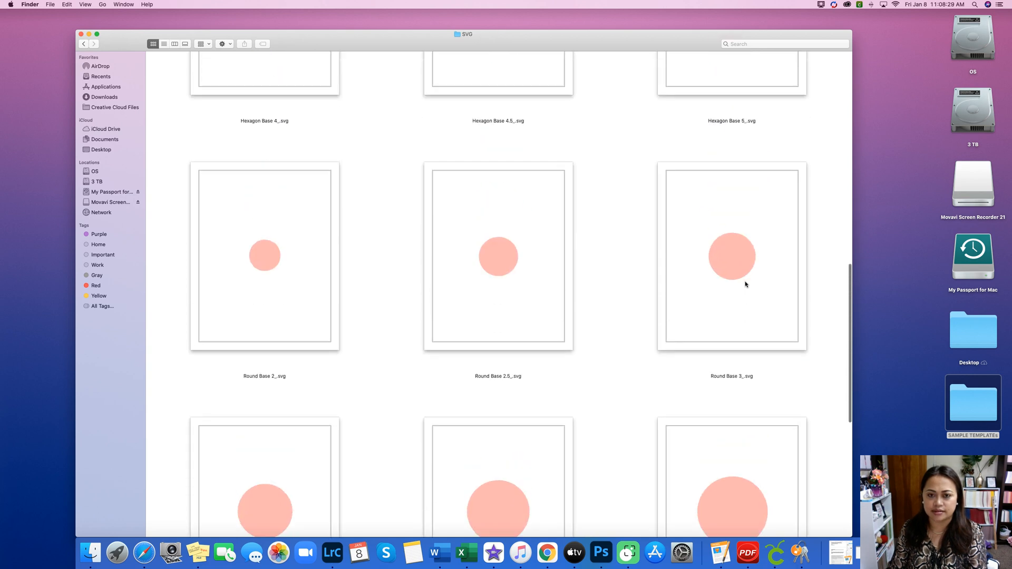
scroll(746, 285, "up", 5)
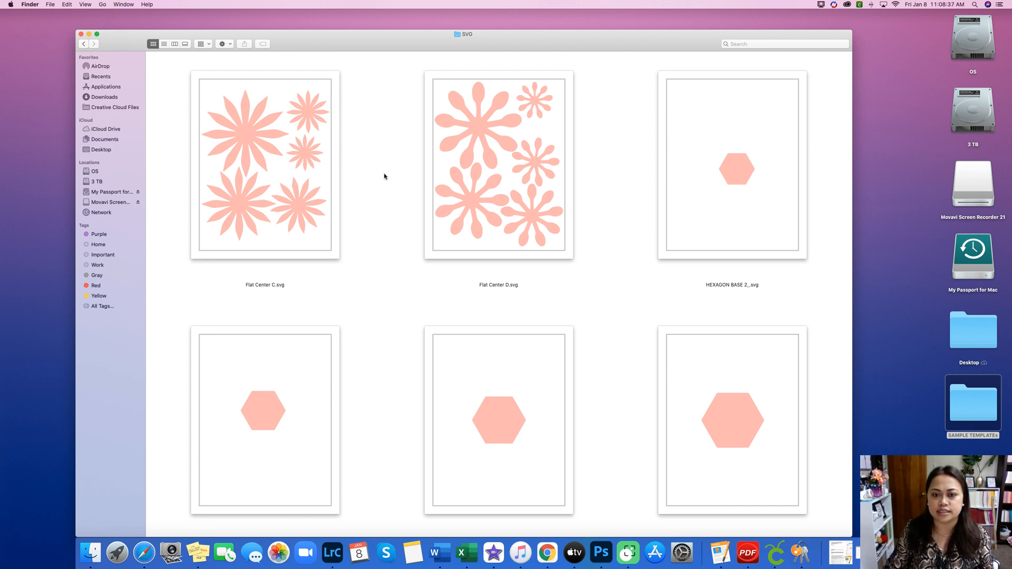
scroll(592, 234, "down", 7)
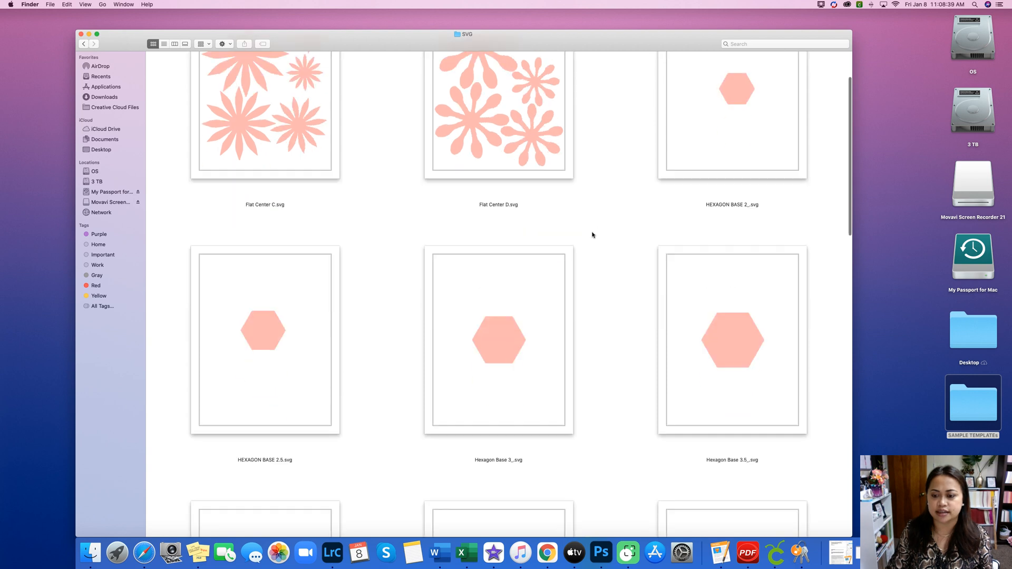
scroll(592, 236, "down", 10)
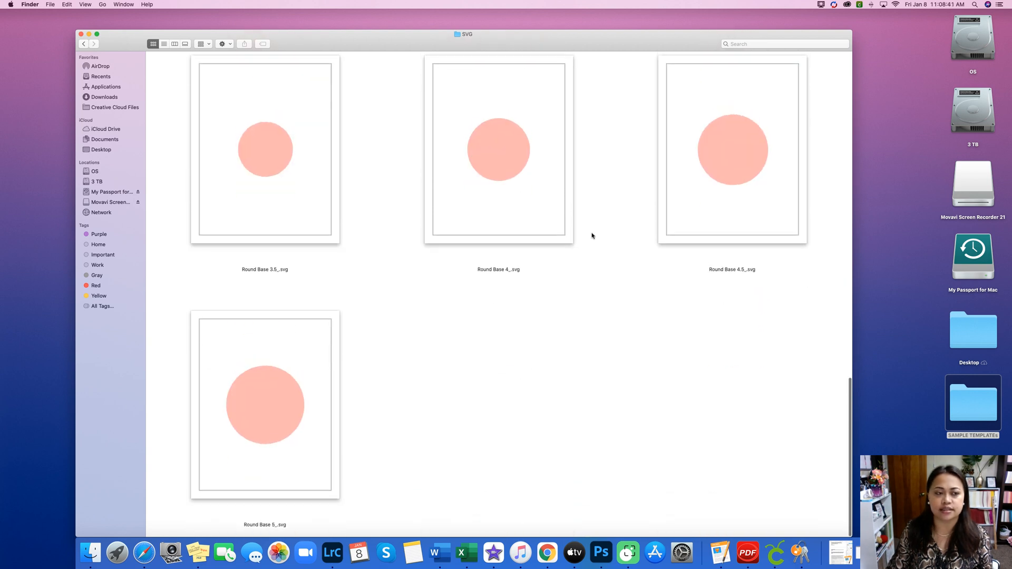
left_click(85, 45)
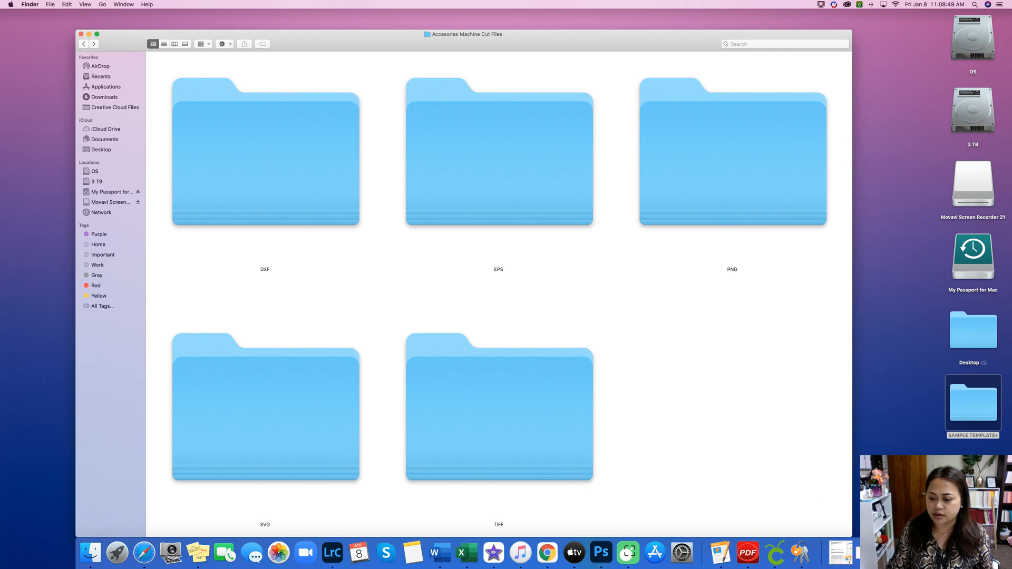
Clear the desktop by bringing up Cricut Design Space, minimizing it and closing the Accesories Machine Cut Files window
left_click(775, 553)
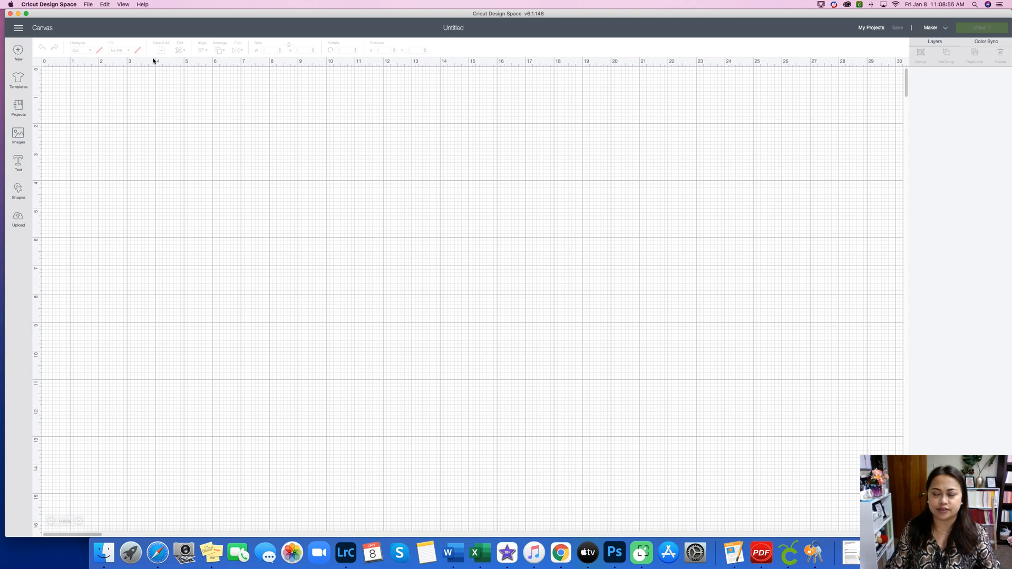
left_click(18, 14)
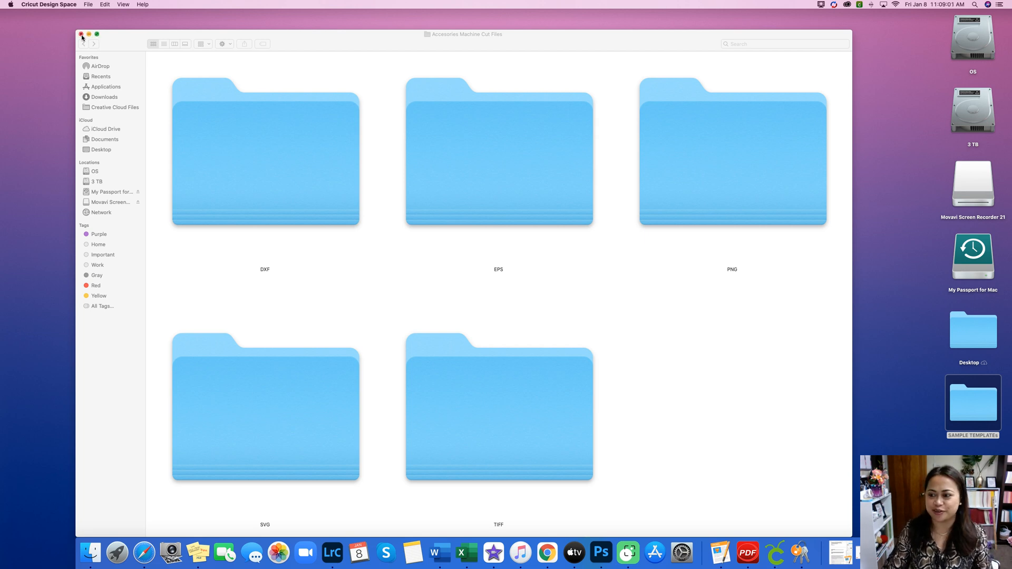
left_click(82, 34)
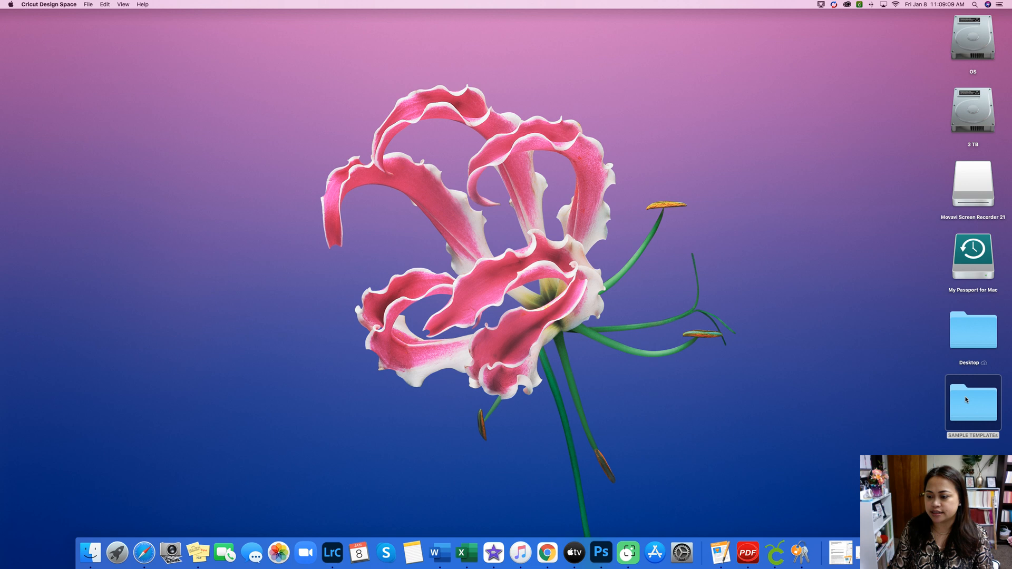
Open the SAMPLE TEMPLATEs folder from the desktop to view where the template files are stored, and close it again
left_click(768, 156)
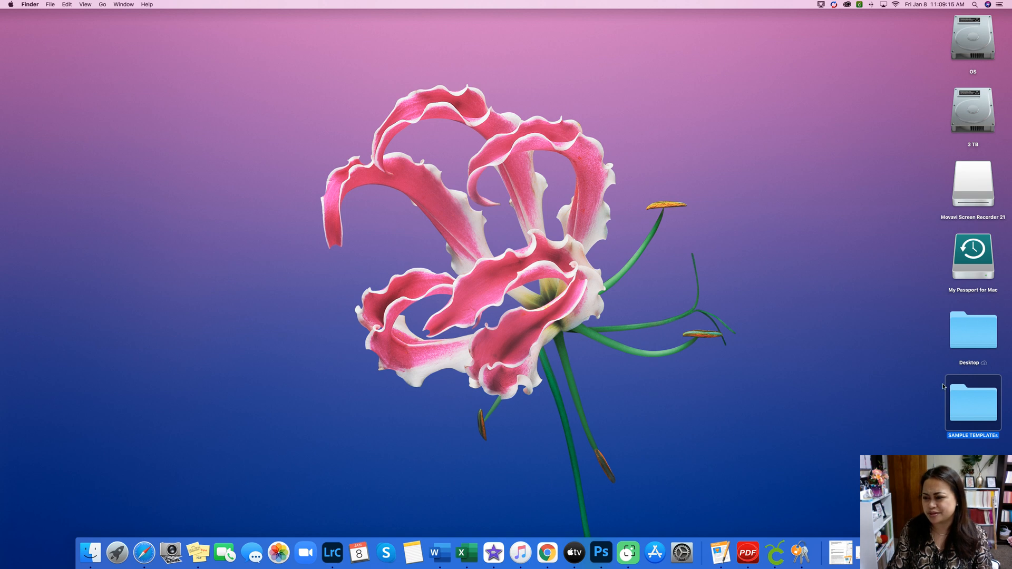
double_click(970, 399)
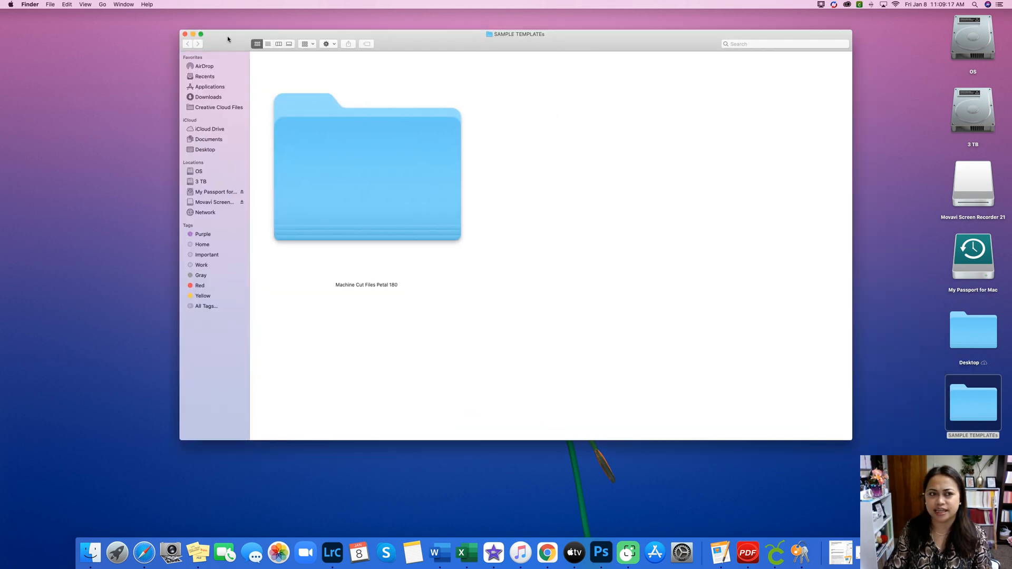
left_click(185, 35)
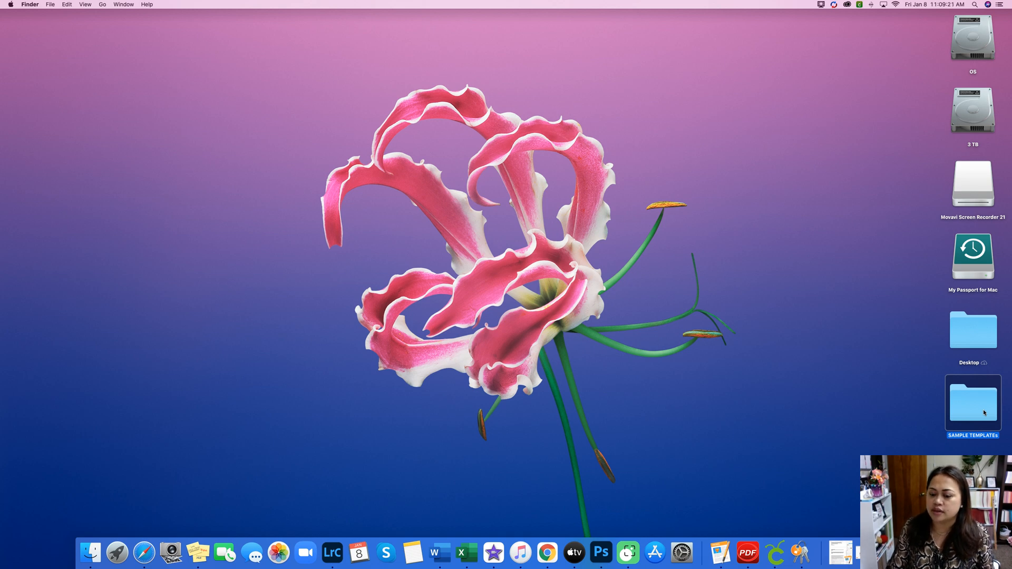
Start an image upload in Cricut Design Space and browse from Desktop through SAMPLE TEMPLATEs and Machine Cut Files Petal 180 to SVG Petal 180
left_click(766, 551)
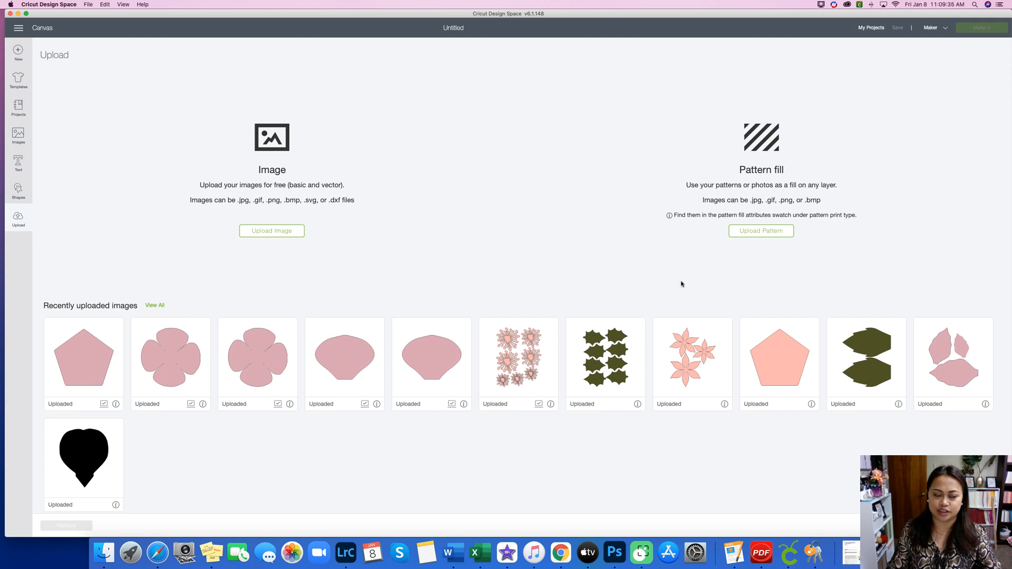
left_click(298, 235)
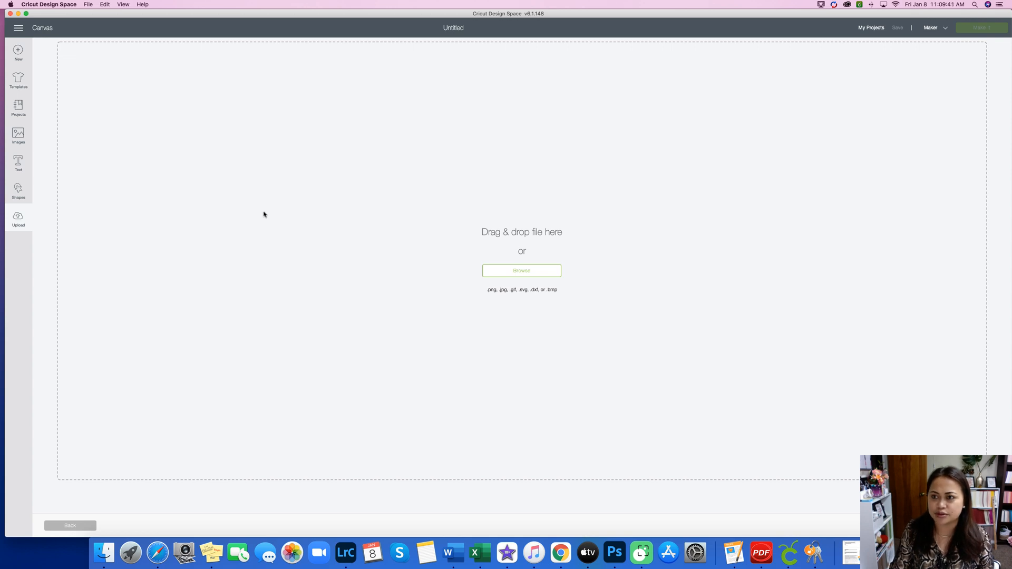
left_click(551, 274)
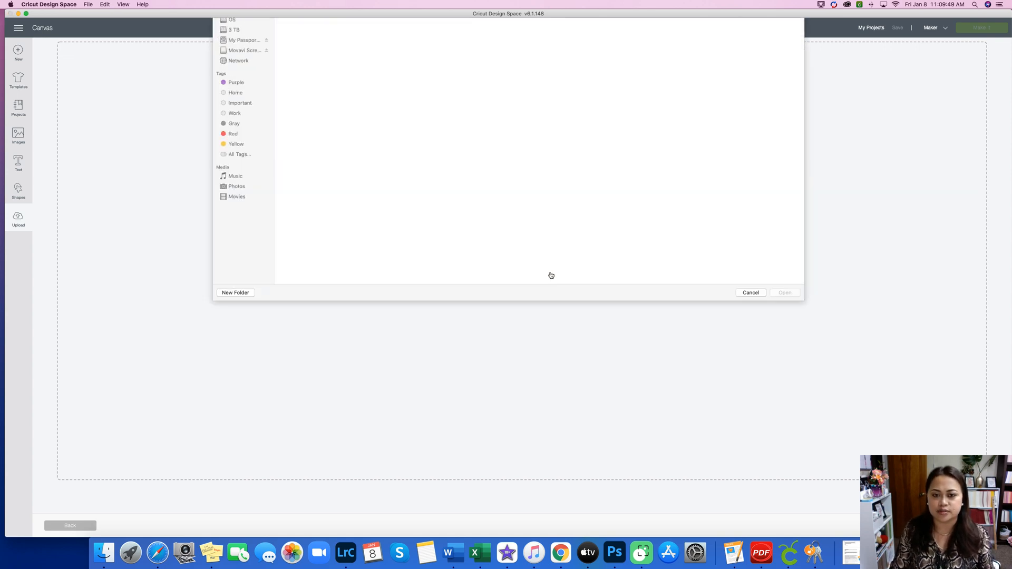
left_click(238, 122)
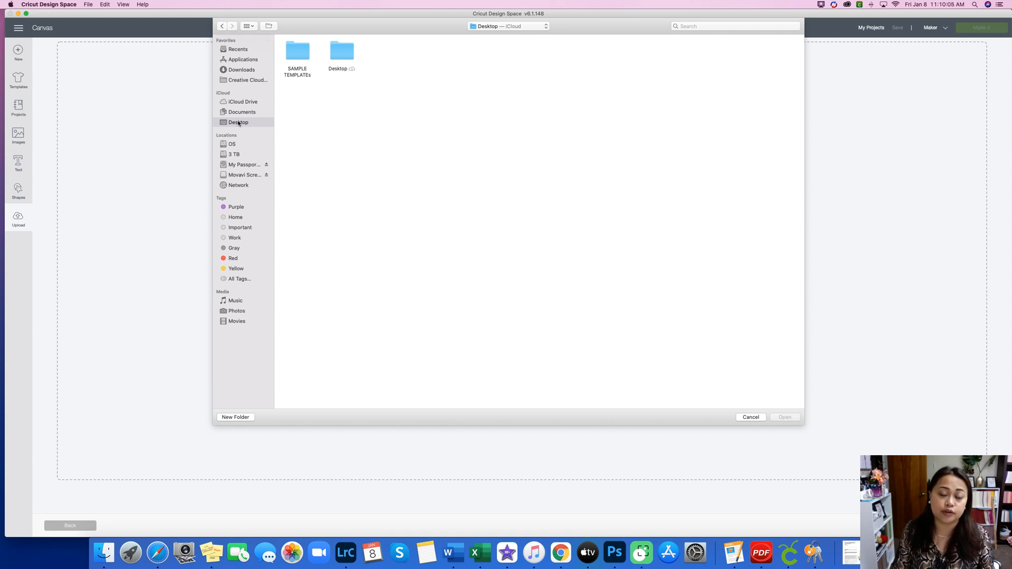
double_click(298, 54)
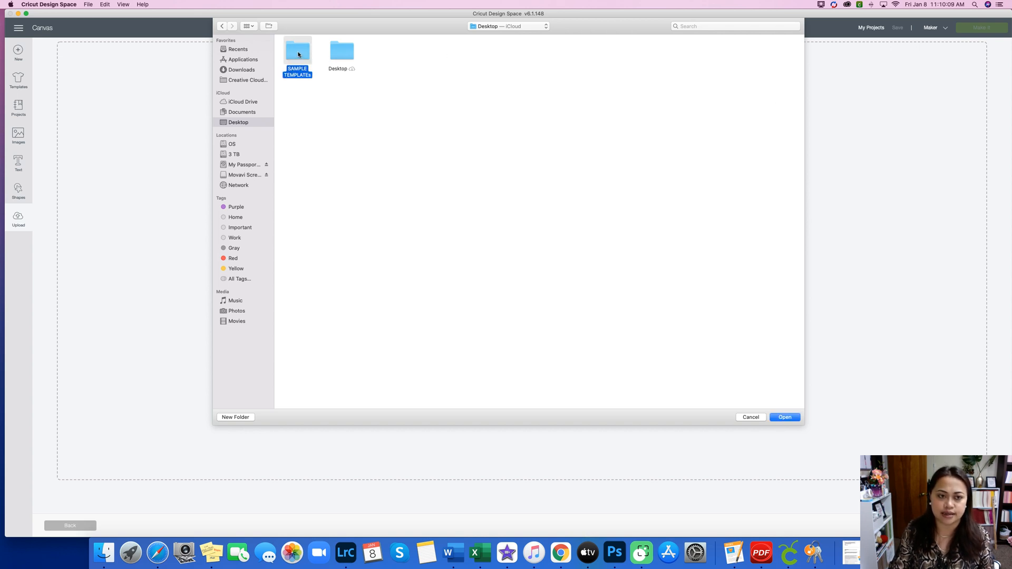
double_click(298, 54)
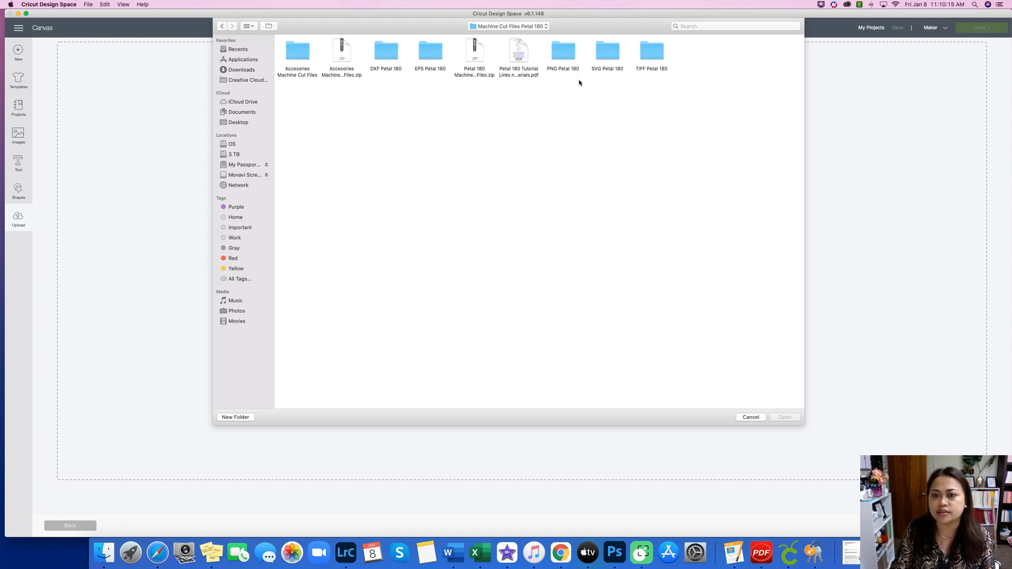
double_click(612, 52)
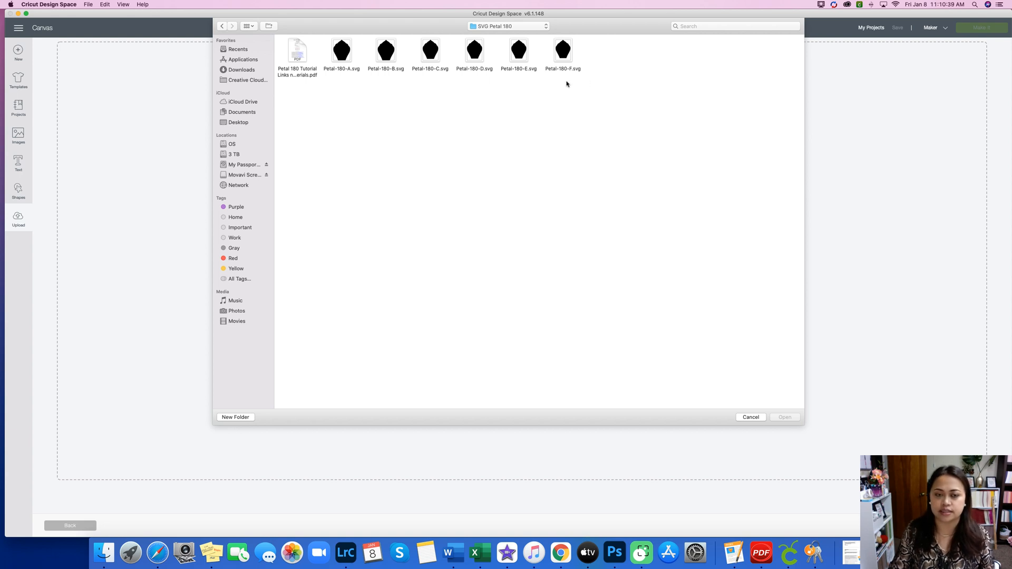
Load Petal-180-A.svg, shrink the window to reach its lower controls, and save the upload with the image name Petal-180-A
left_click(339, 55)
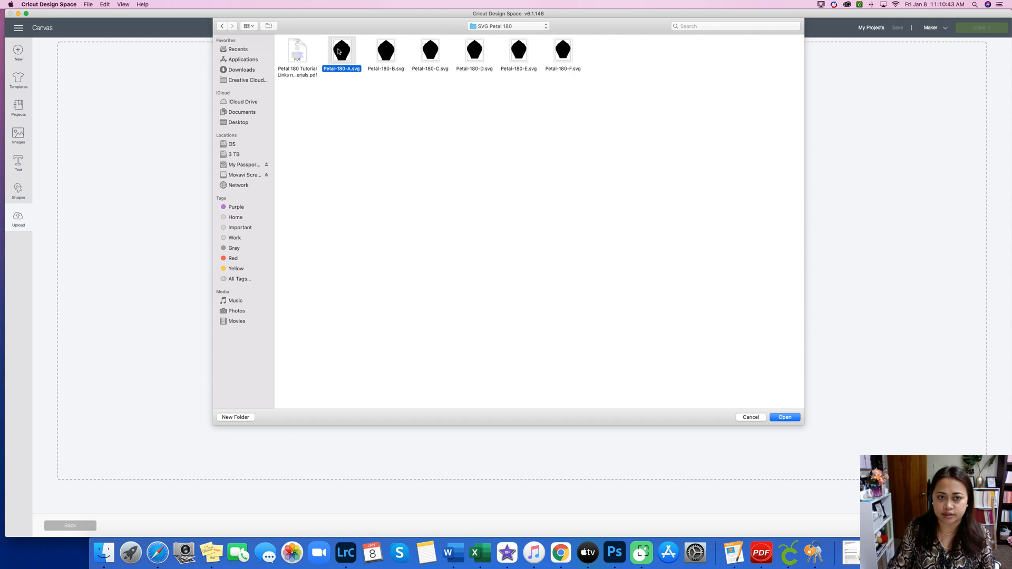
left_click(793, 420)
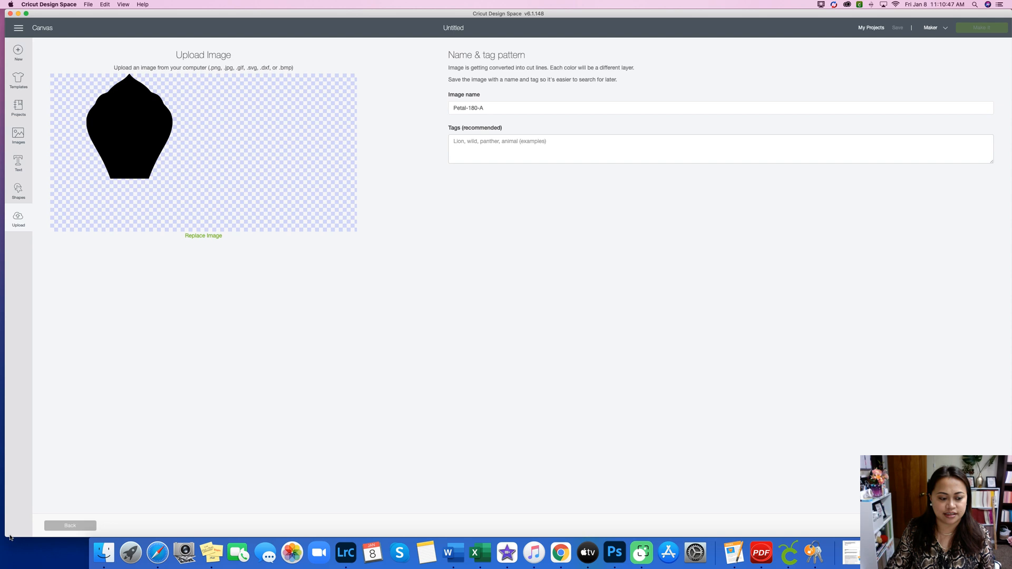
left_click_drag(10, 537, 29, 445)
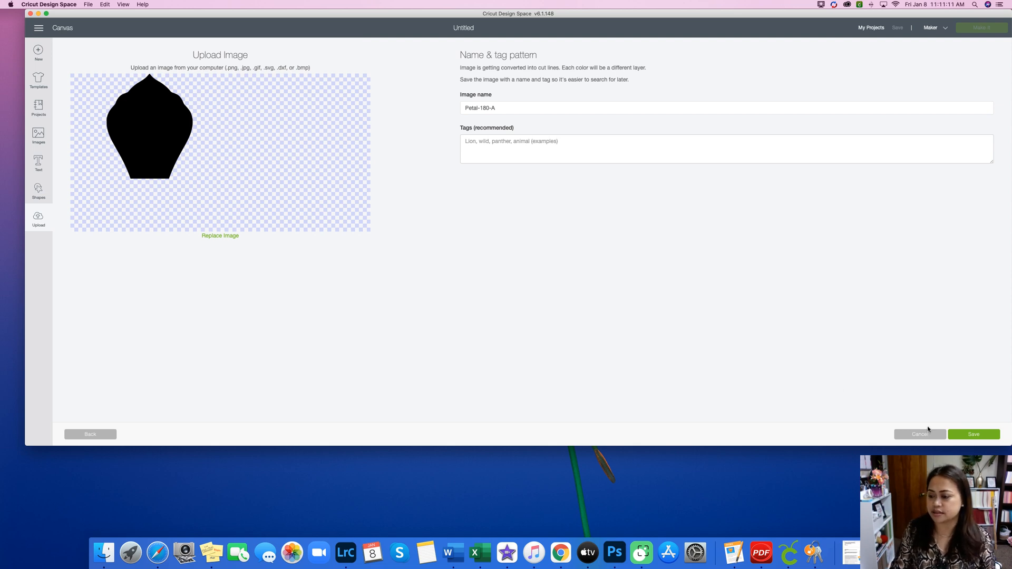
left_click(972, 434)
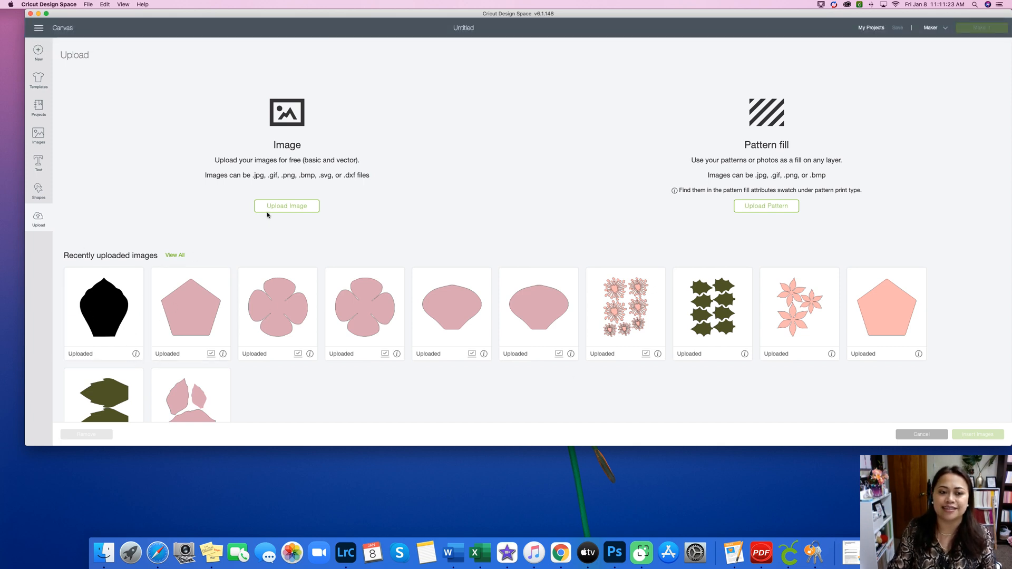
Upload Petal-180-B.svg from the SVG Petal 180 folder and save it with the image name Petal-180-B
left_click(283, 207)
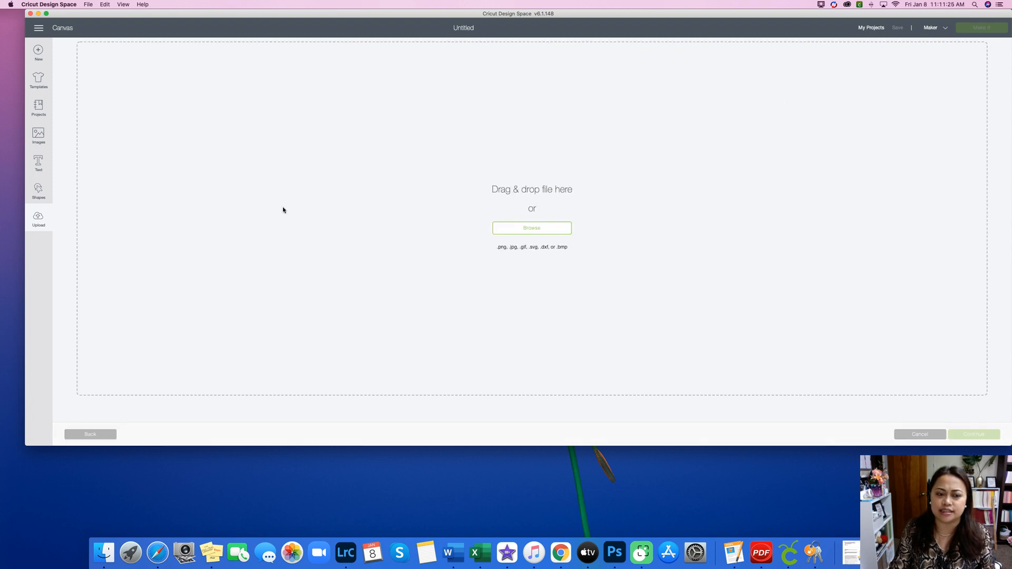
left_click(558, 228)
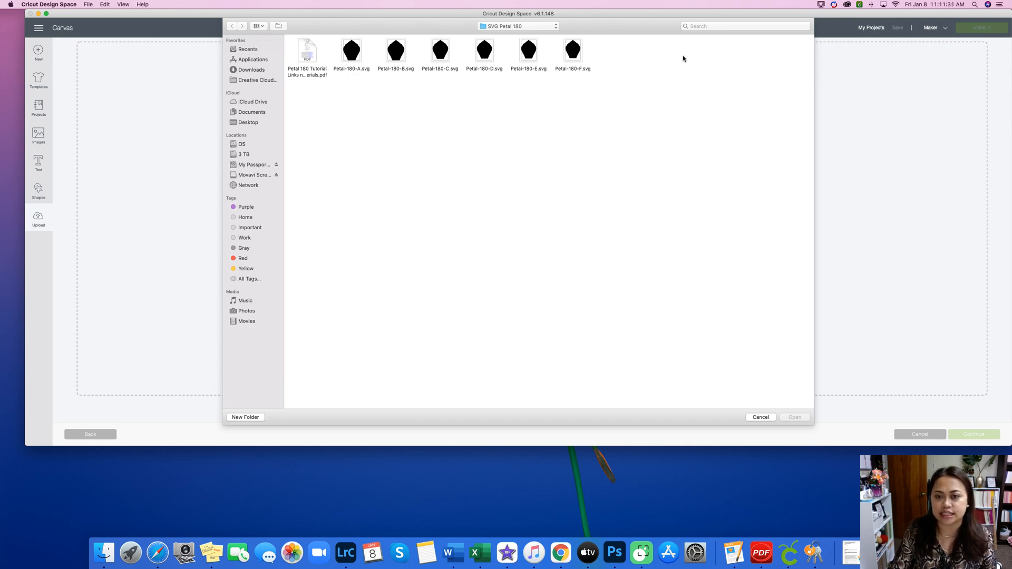
left_click(399, 52)
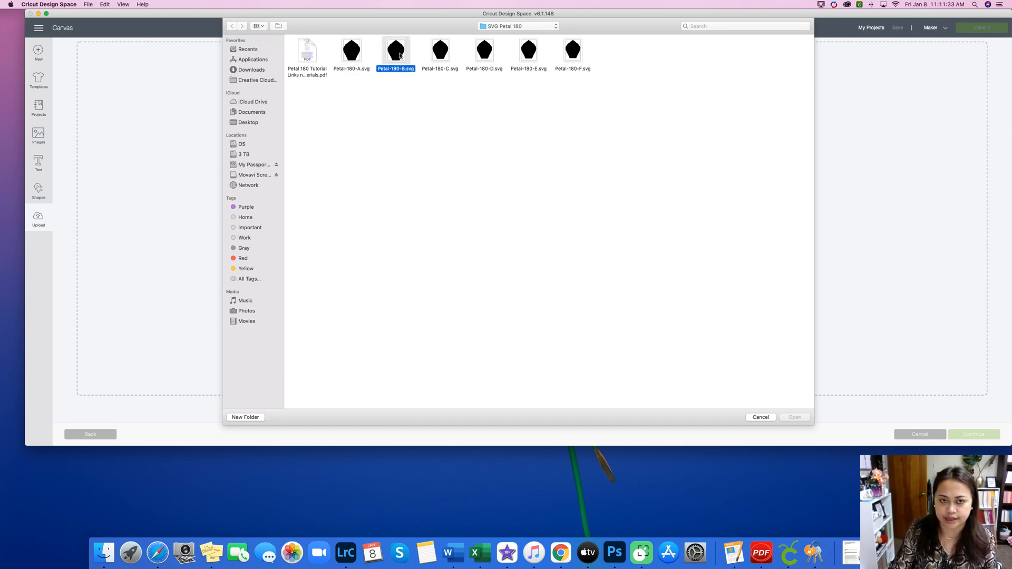
left_click(801, 417)
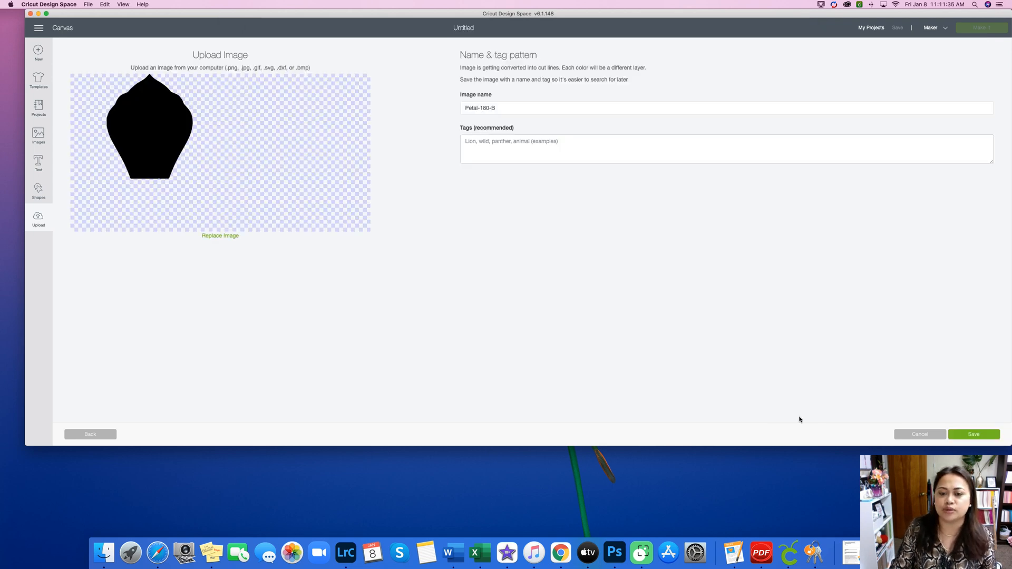
left_click(970, 437)
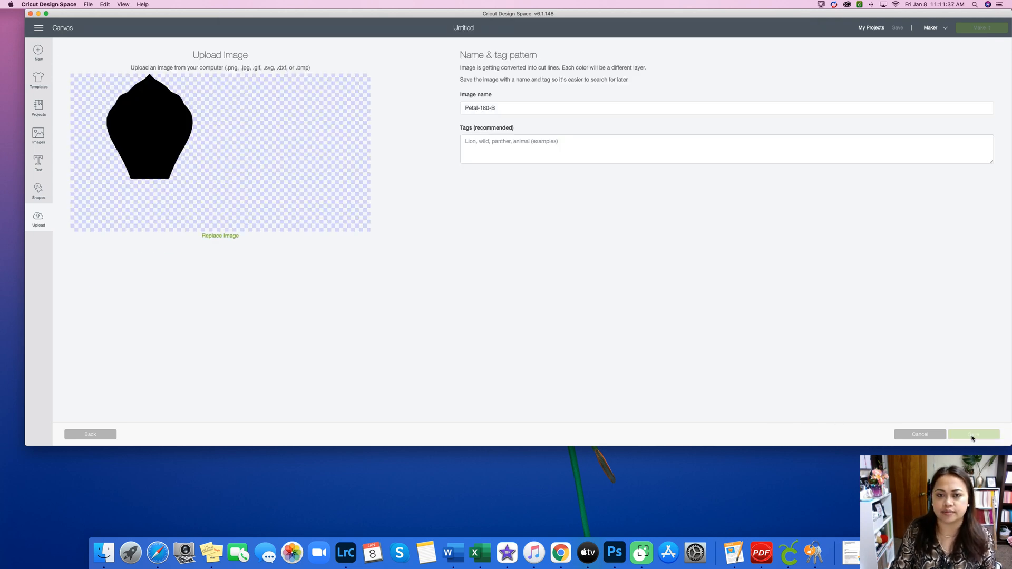
Upload Petal-180-C.svg from the SVG Petal 180 folder and save it with the image name Petal-180-C
left_click(315, 205)
left_click(510, 230)
left_click(433, 67)
left_click(795, 416)
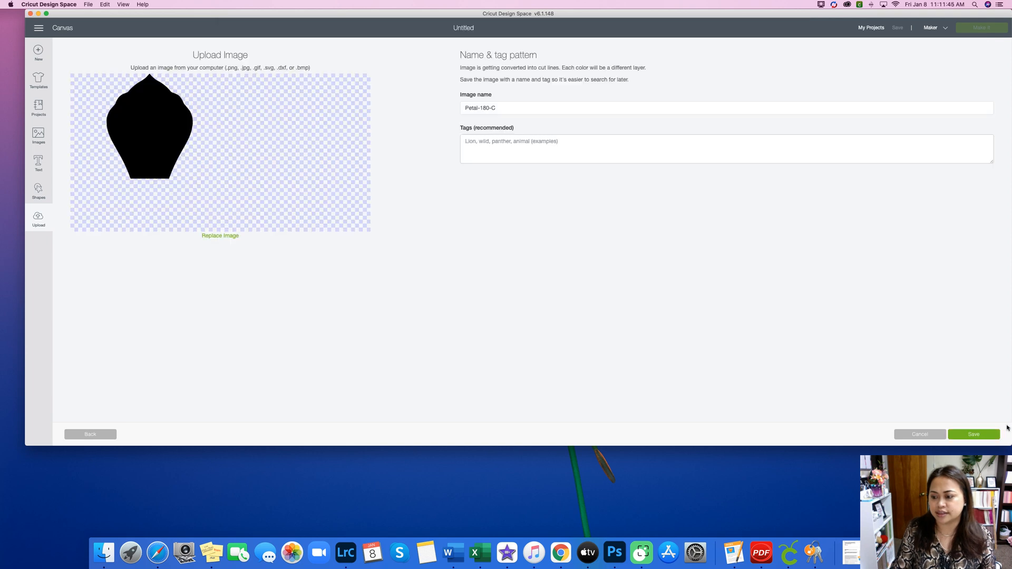
left_click(983, 436)
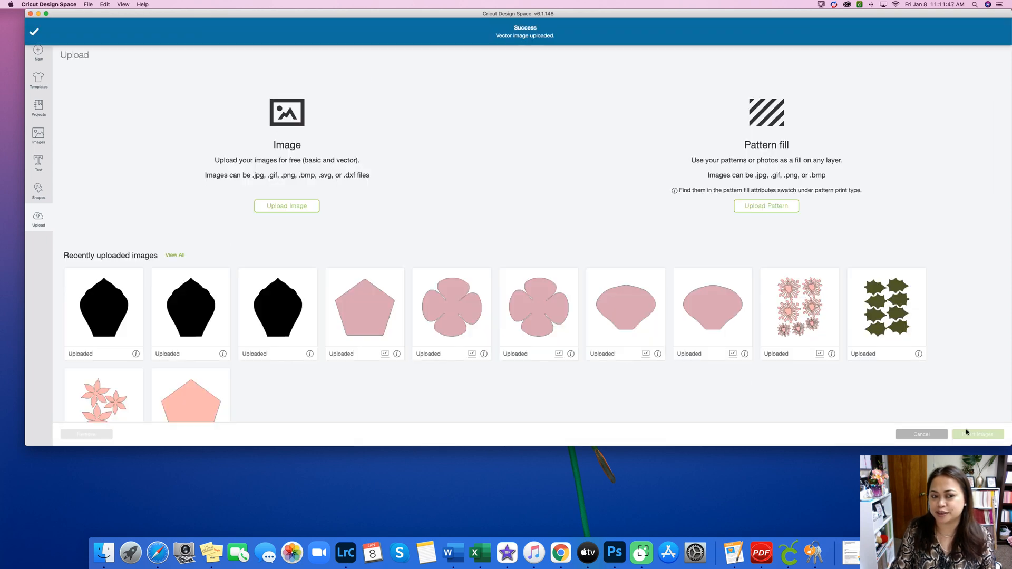
Upload Petal-180-D.svg from the SVG Petal 180 folder and save it with the image name Petal-180-D
left_click(304, 206)
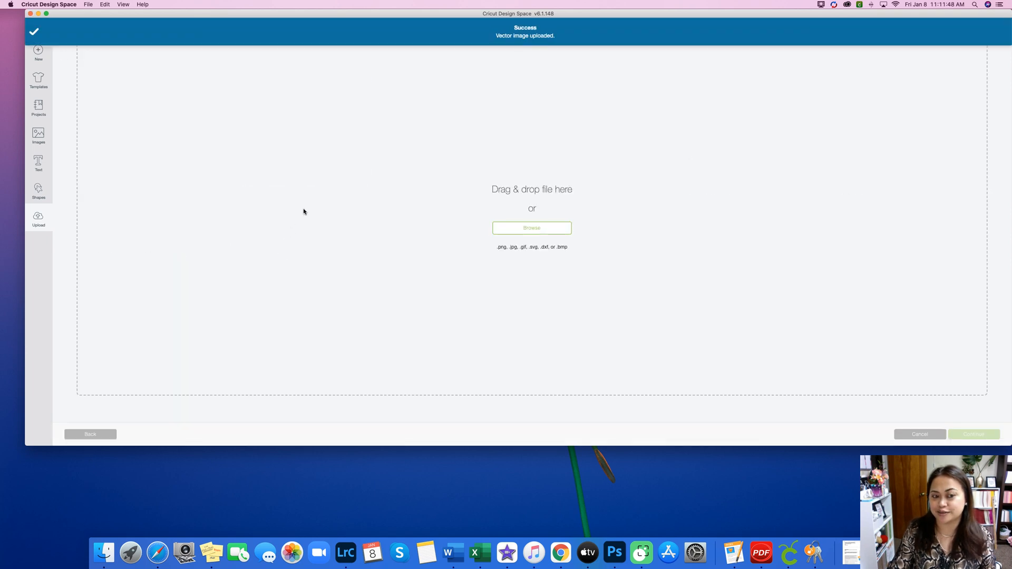
left_click(517, 230)
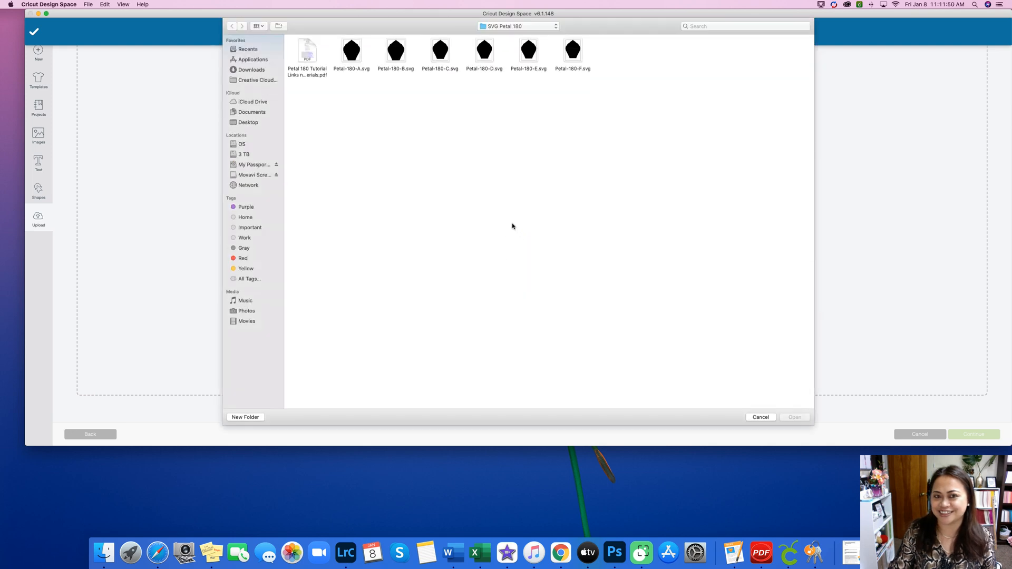
left_click(484, 52)
left_click(795, 417)
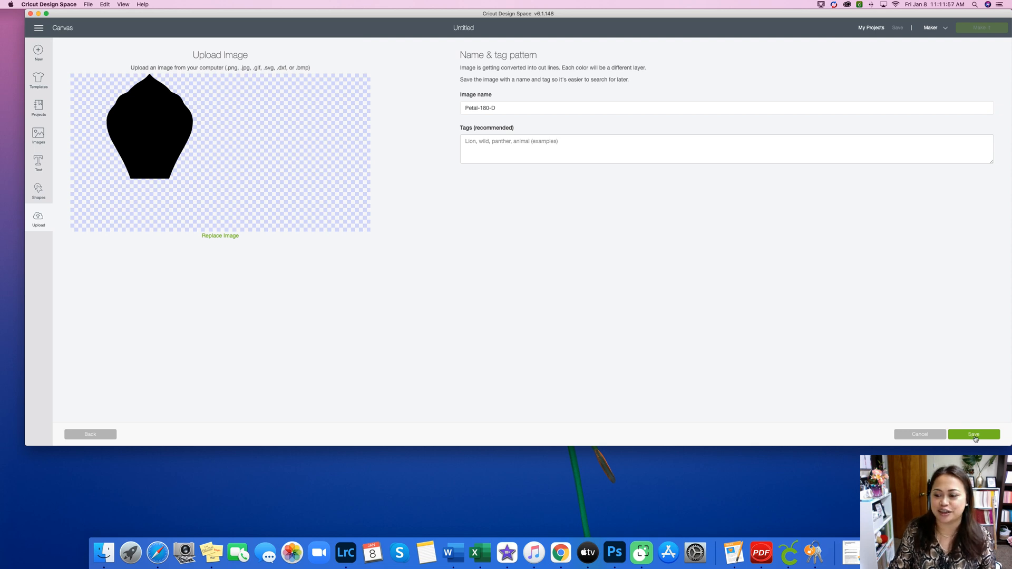
left_click(974, 435)
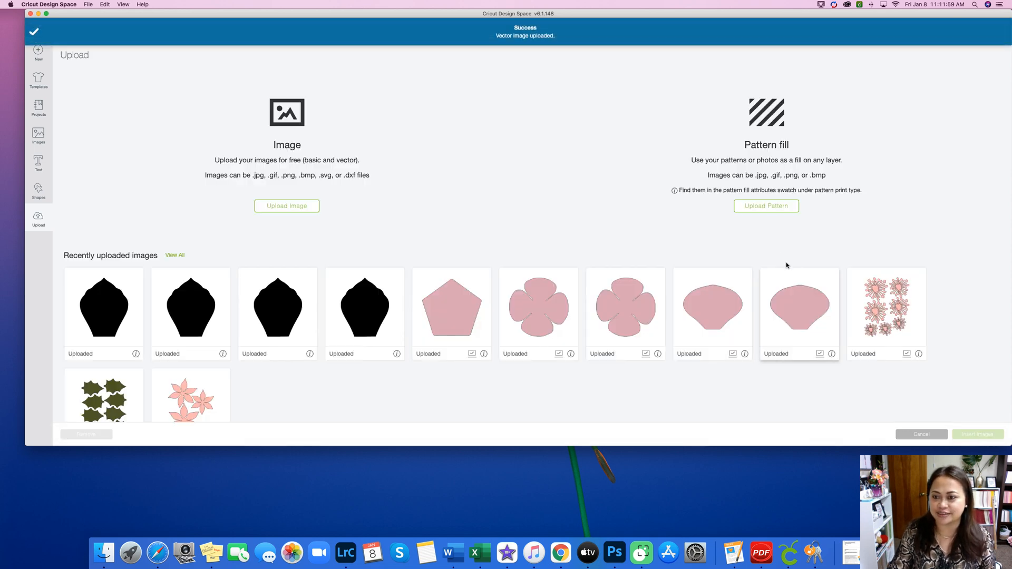
Upload Petal-180-E.svg from the SVG Petal 180 folder and save it with the image name Petal-180-E
left_click(288, 208)
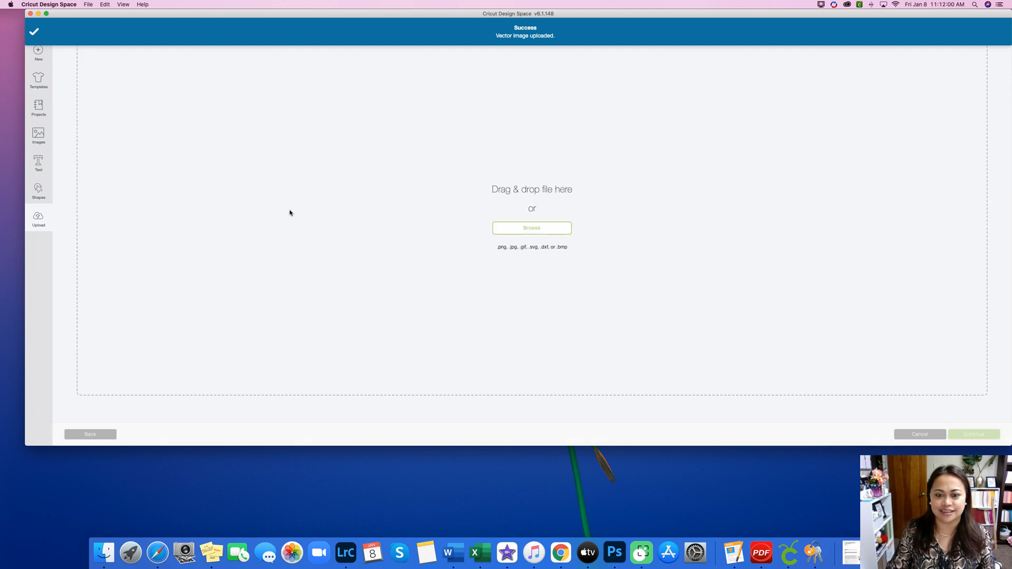
left_click(562, 232)
left_click(532, 59)
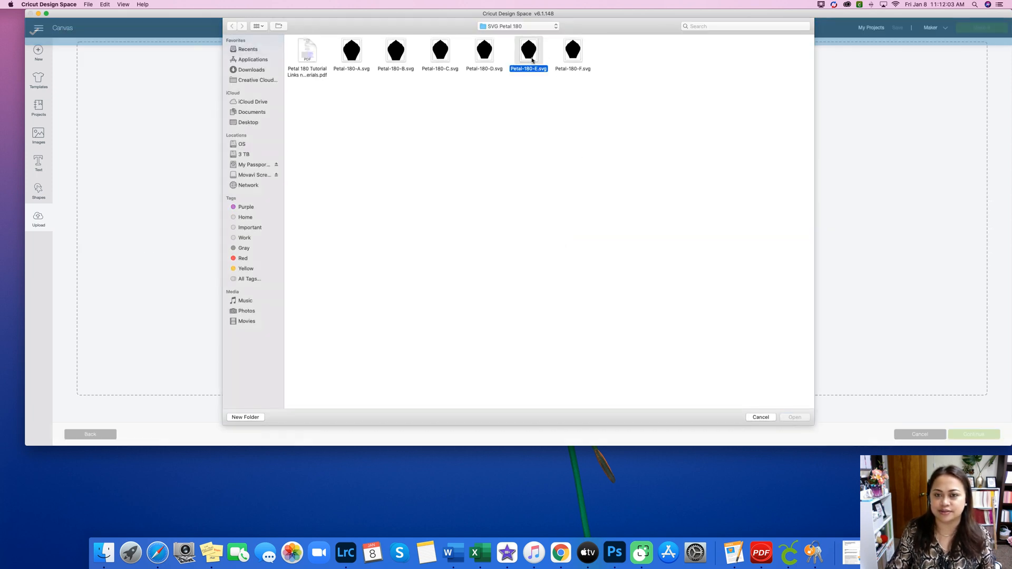
left_click(795, 418)
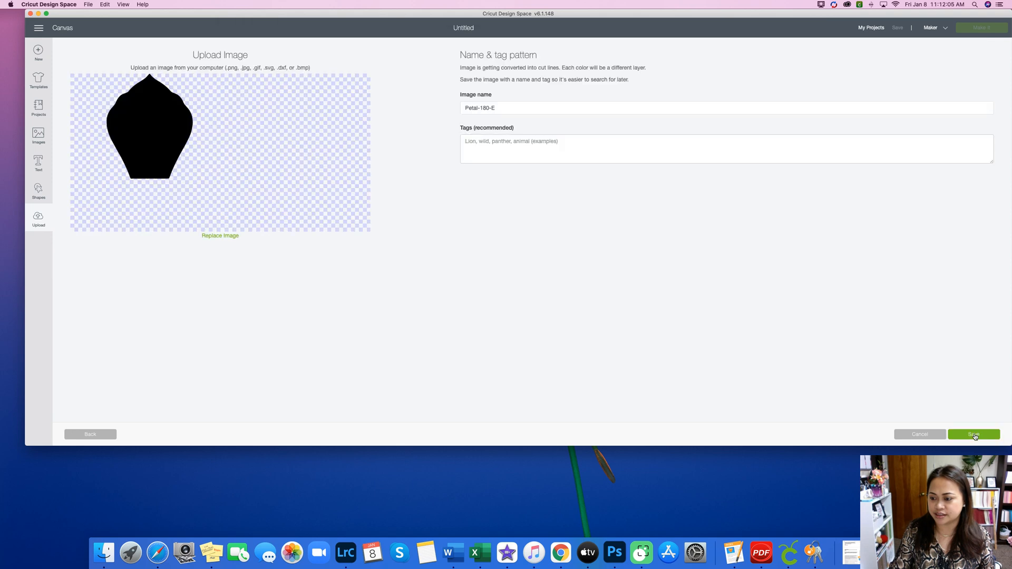
left_click(975, 434)
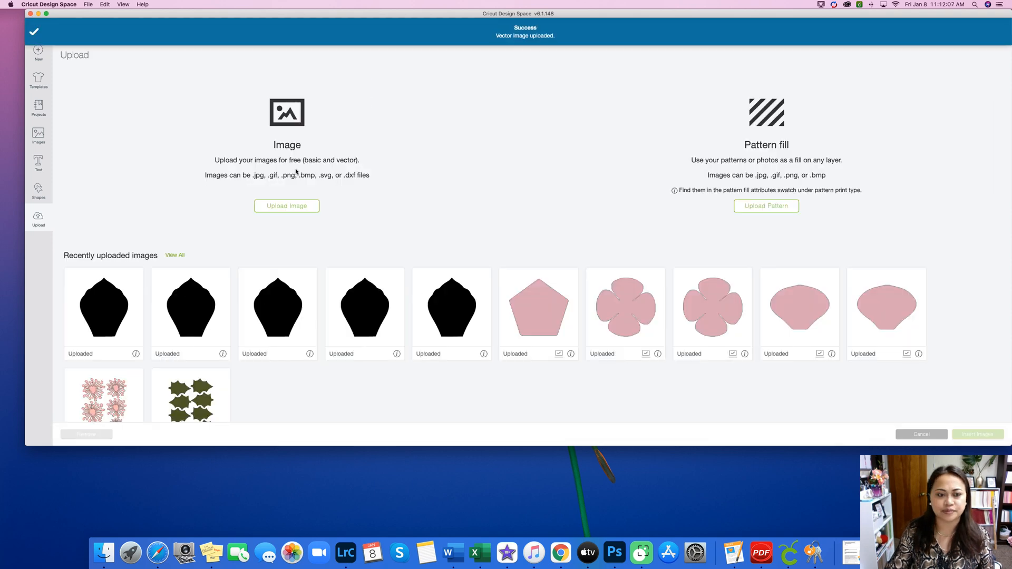
Upload Petal-180-F.svg from the SVG Petal 180 folder and save it with the image name Petal-180-F
left_click(315, 209)
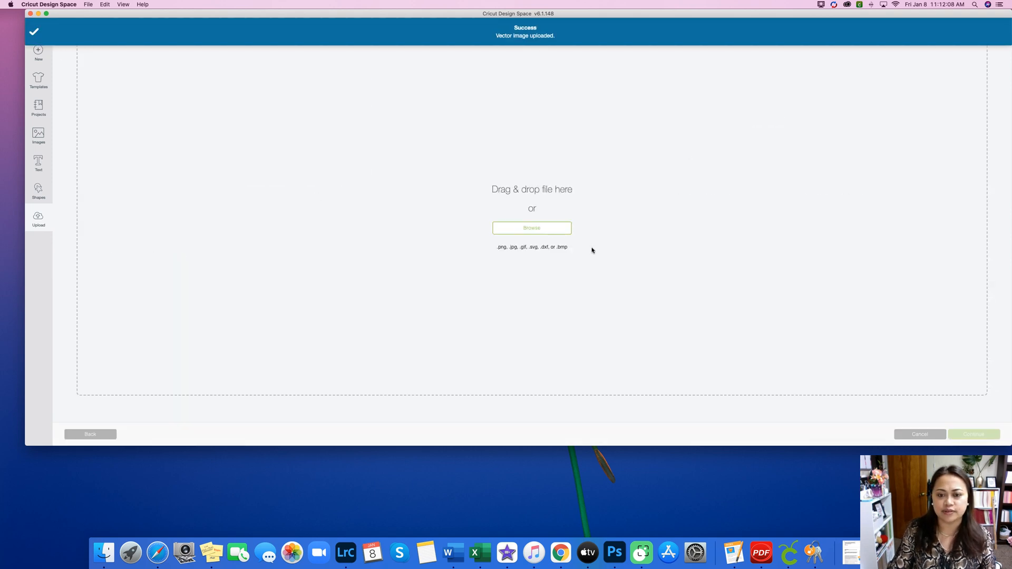
left_click(557, 231)
left_click(572, 60)
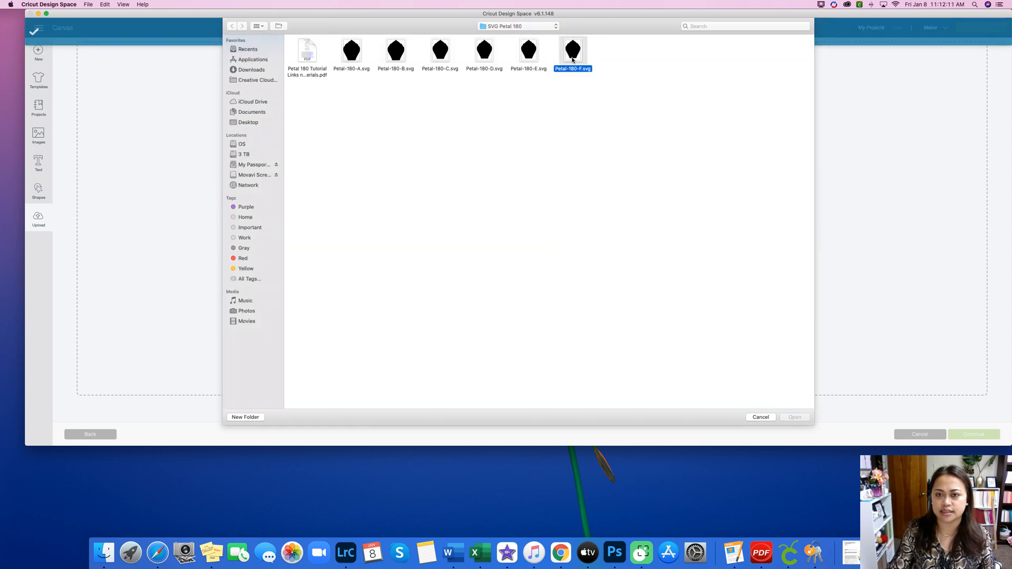
left_click(795, 417)
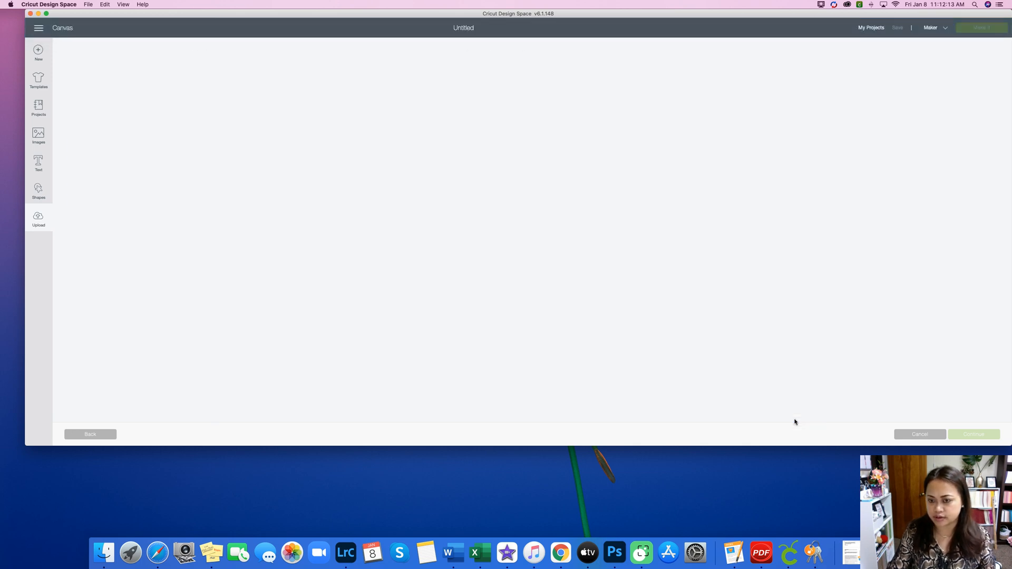
left_click(977, 434)
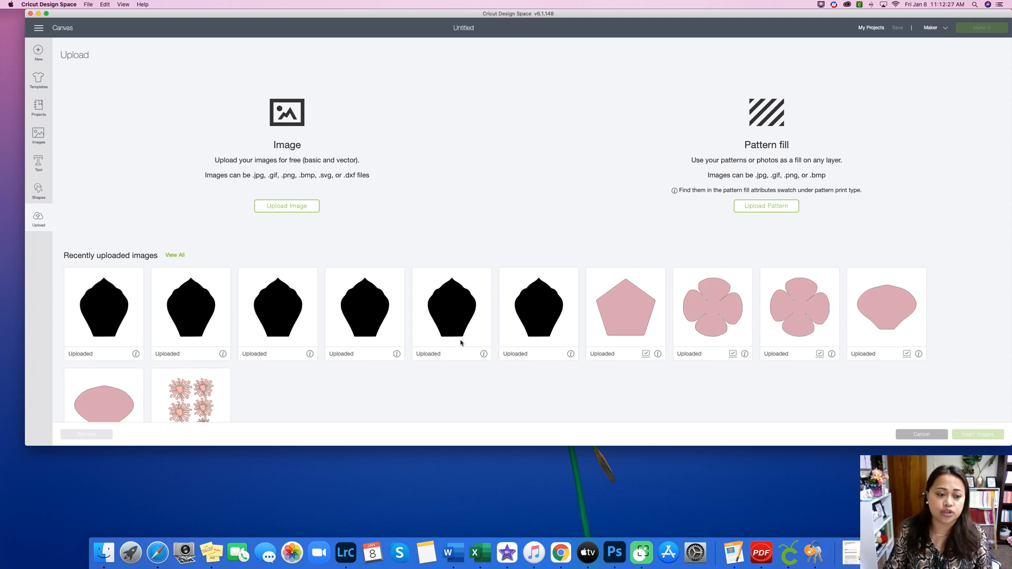
Insert the six black uploaded petals, Petal-180-A through Petal-180-F, onto the canvas and enlarge the window to fill the screen
left_click(115, 311)
left_click(191, 314)
left_click(278, 315)
left_click(364, 316)
left_click(452, 316)
left_click(540, 317)
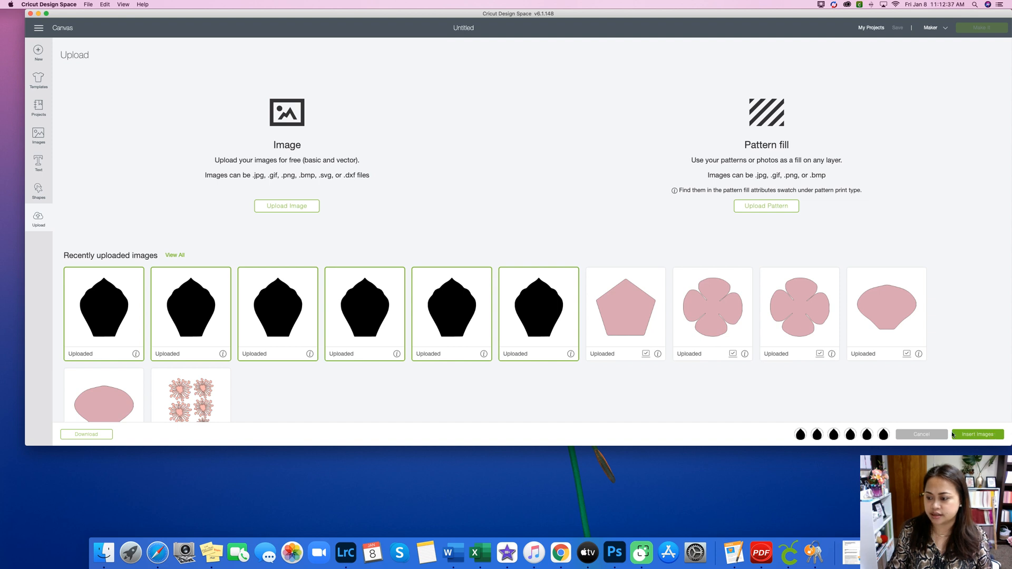
left_click(974, 435)
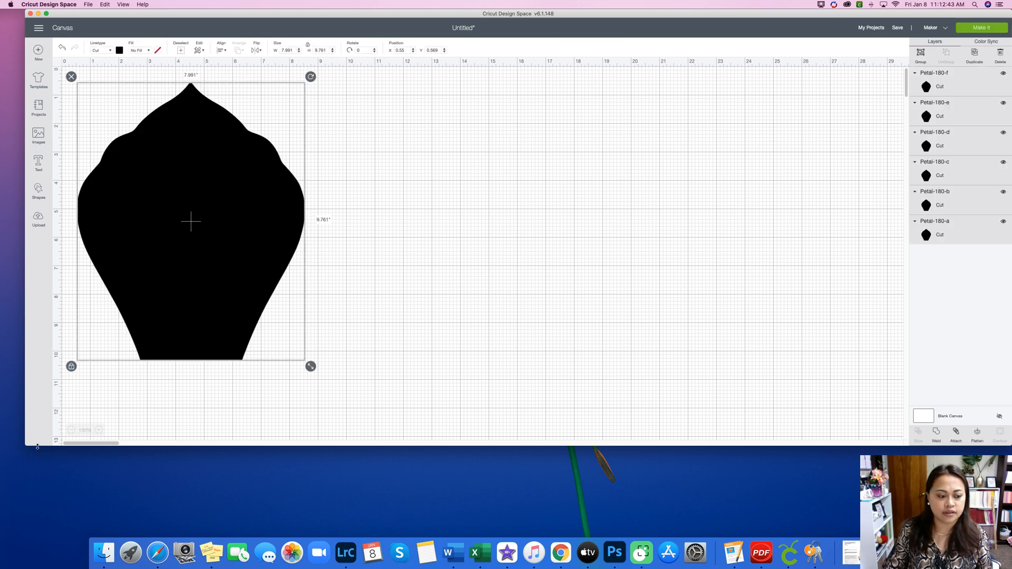
left_click_drag(25, 446, 2, 533)
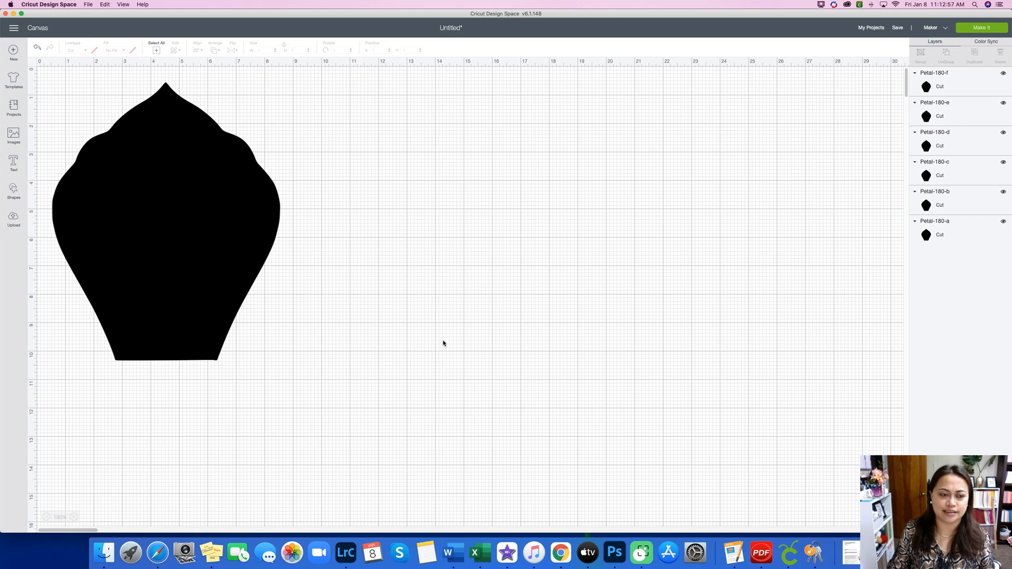
Move the smallest petal out beside the stack to about X 10.86, Y 3.85 inches, and return it onto the larger petals
left_click_drag(195, 275, 238, 265)
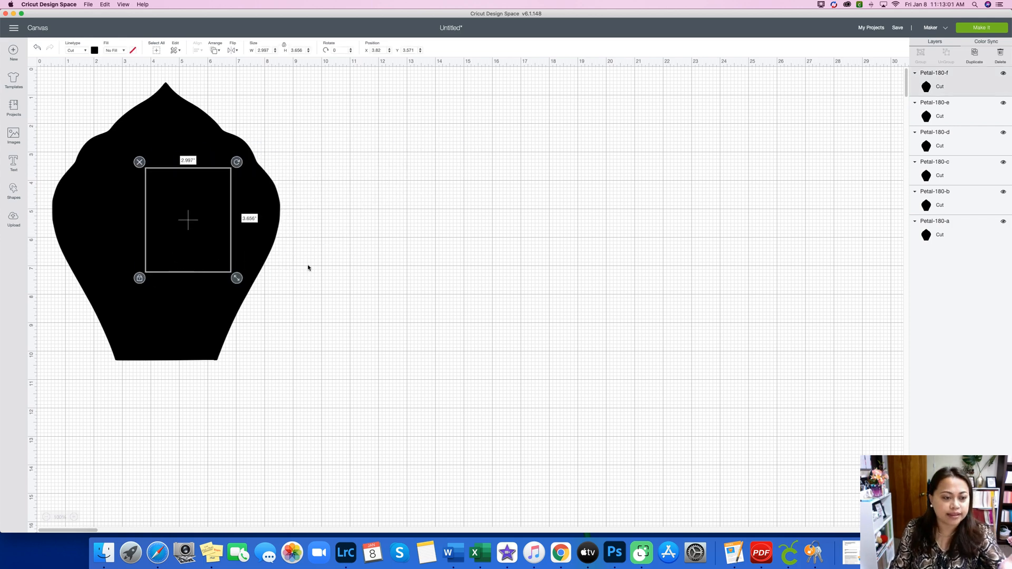
left_click(390, 277)
left_click_drag(173, 223, 365, 232)
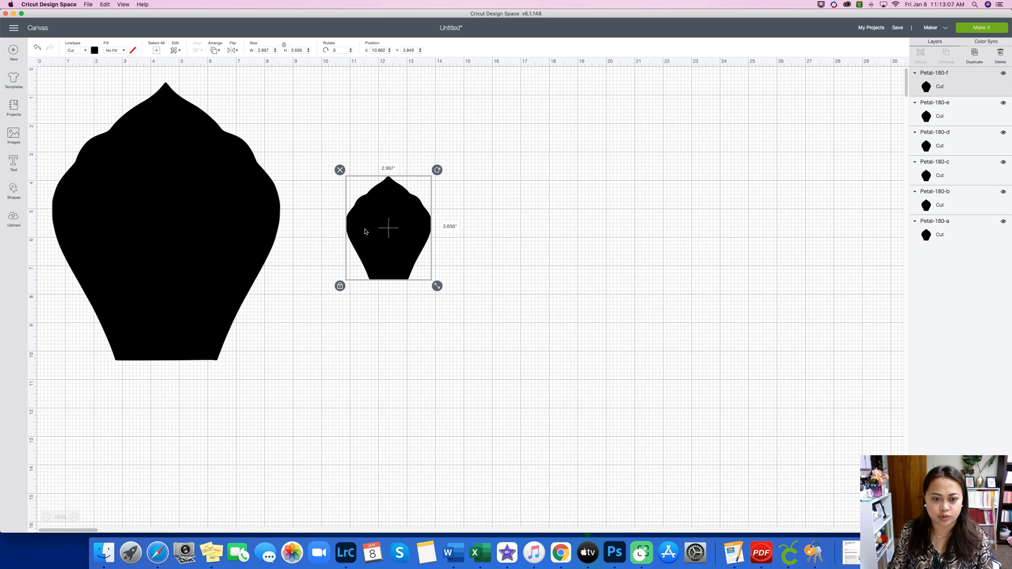
left_click(655, 244)
left_click_drag(407, 233, 192, 229)
left_click(635, 252)
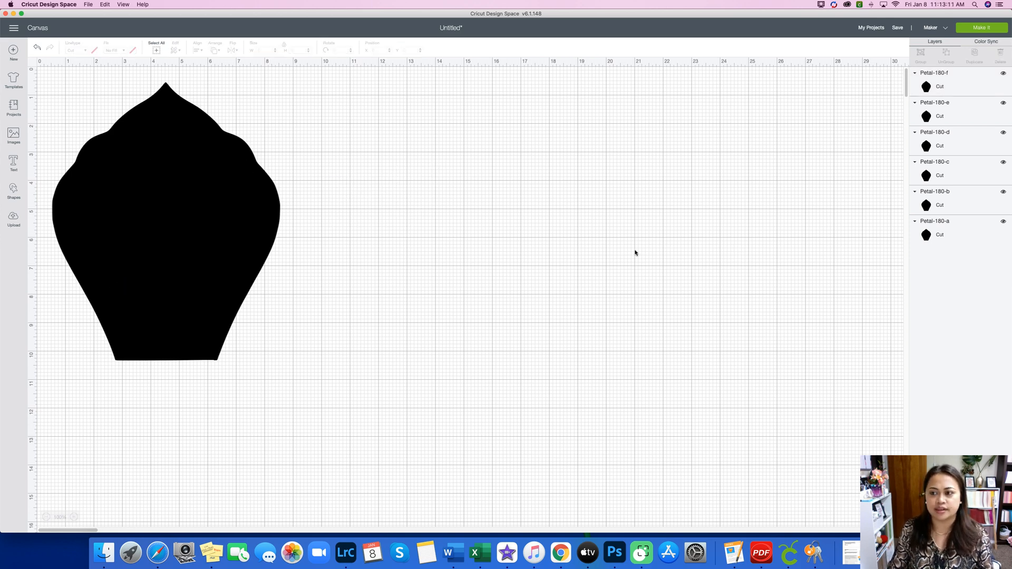
left_click_drag(401, 322, 136, 179)
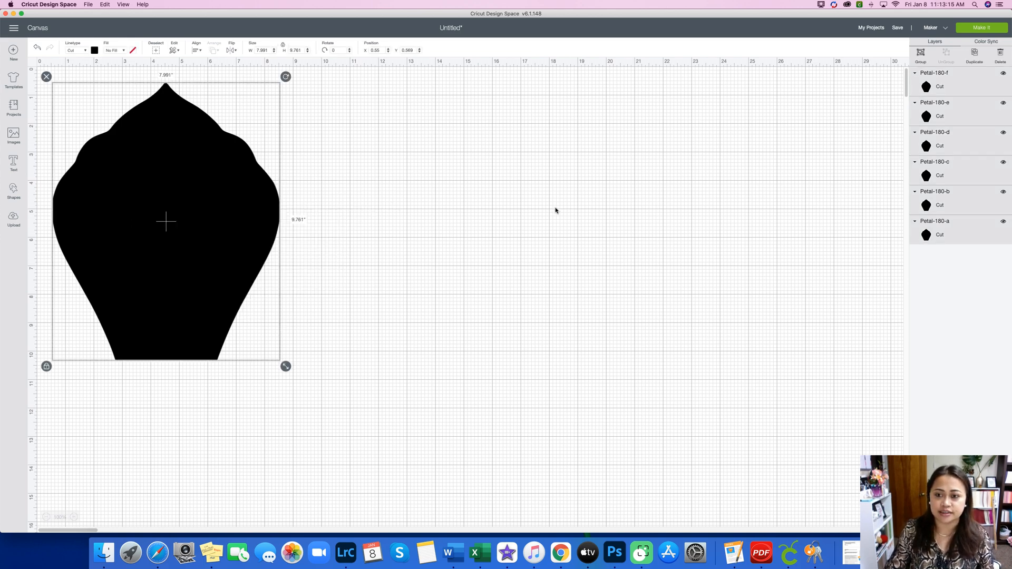
left_click(369, 224)
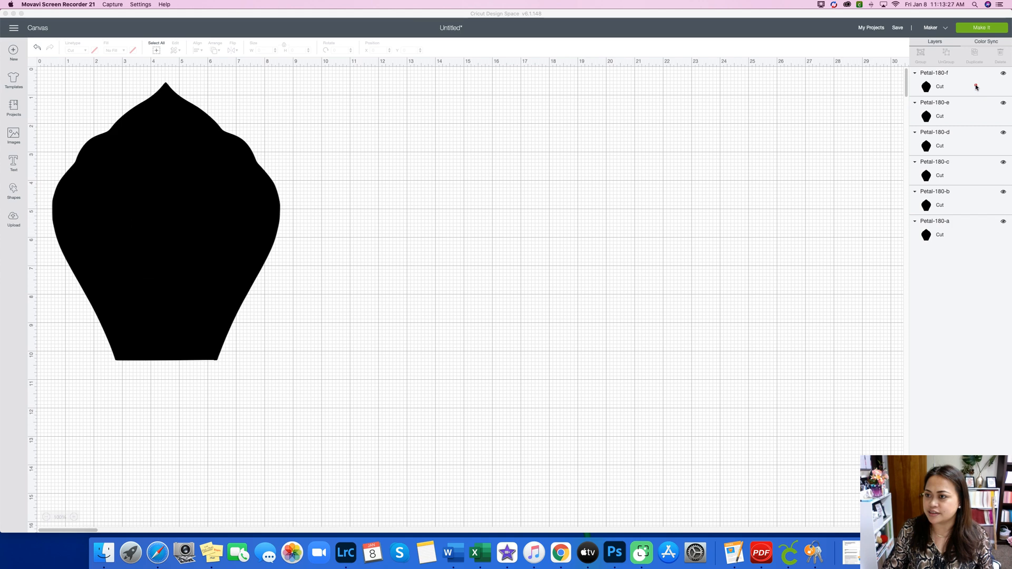
left_click_drag(976, 70, 903, 138)
mouse_move(901, 191)
left_mouse_down()
mouse_move(1011, 211)
mouse_move(1000, 86)
mouse_move(975, 59)
mouse_move(962, 79)
left_mouse_up()
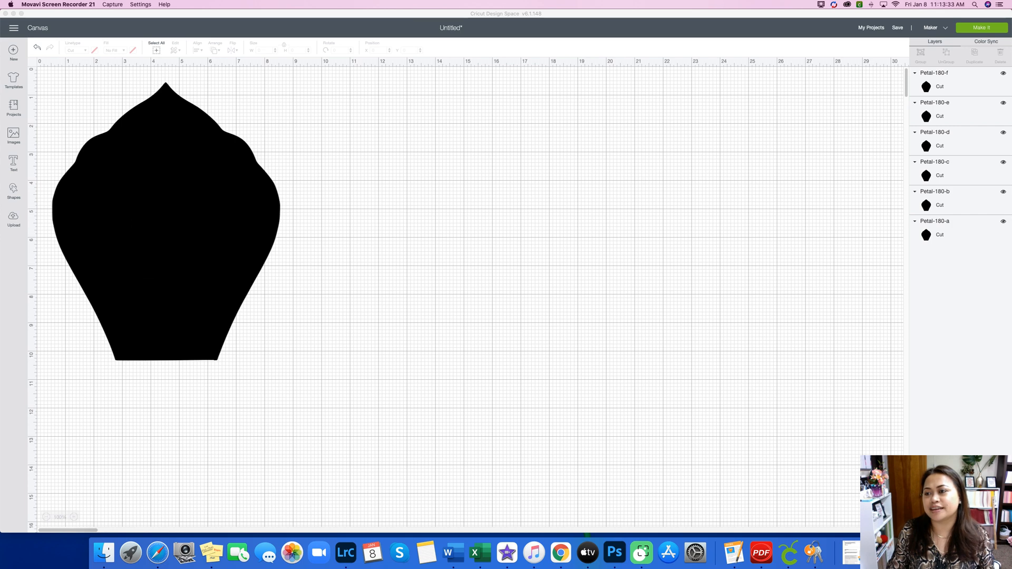
left_click(356, 399)
Recolor all six stacked petals from the material colors to light purple so their outlines can be told apart
left_click_drag(292, 357, 101, 146)
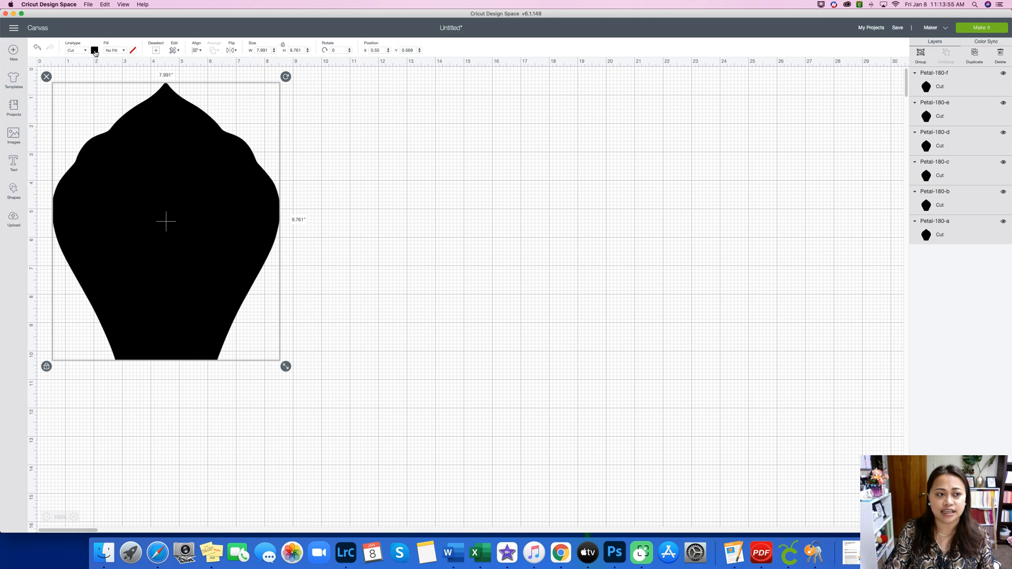
left_click(94, 50)
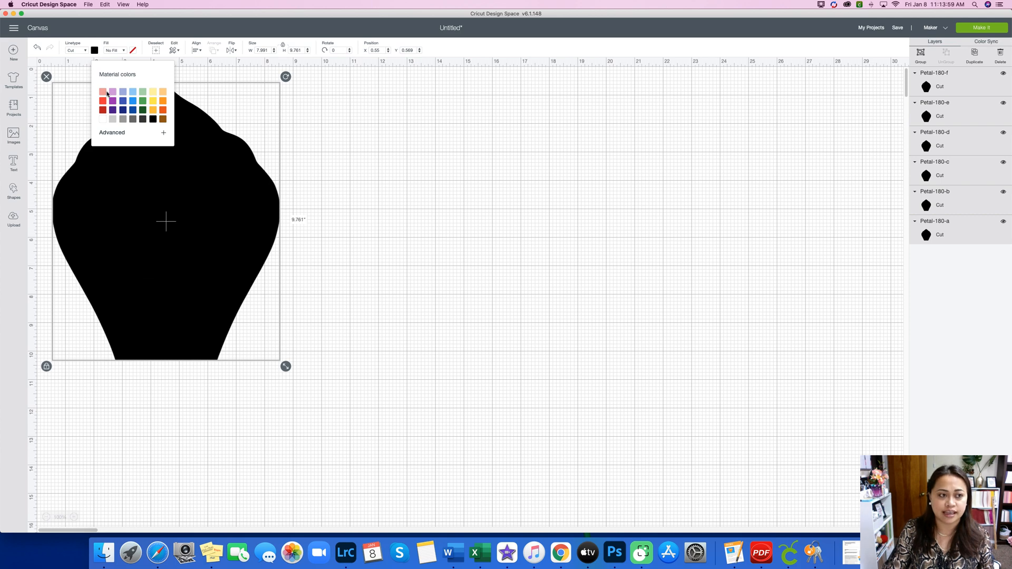
left_click(111, 95)
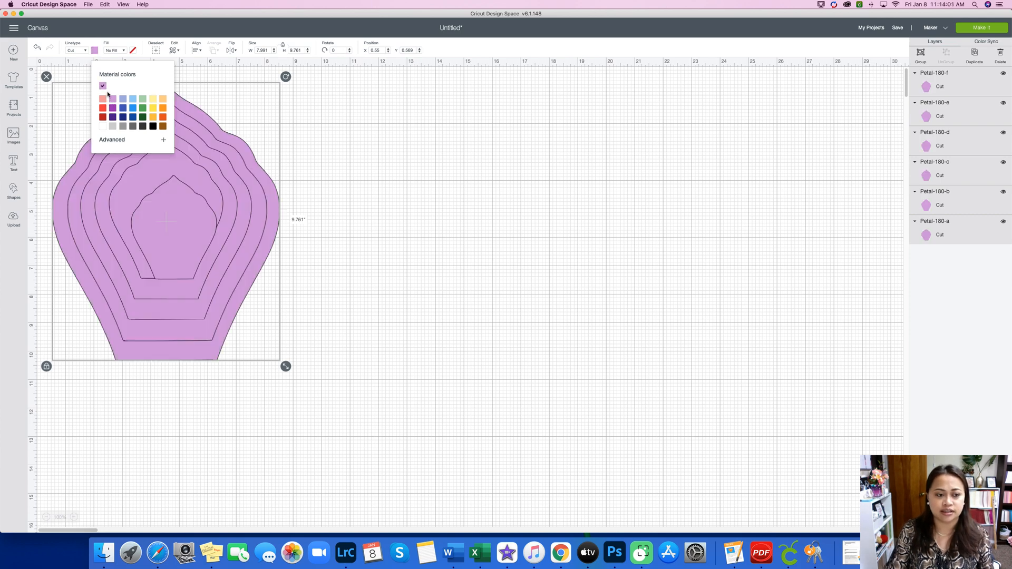
left_click(410, 197)
Center the smallest petal inside the nested stack at about X 3.03, Y 3.36 inches, and group all six petals
left_click(180, 237)
left_click_drag(180, 237, 171, 224)
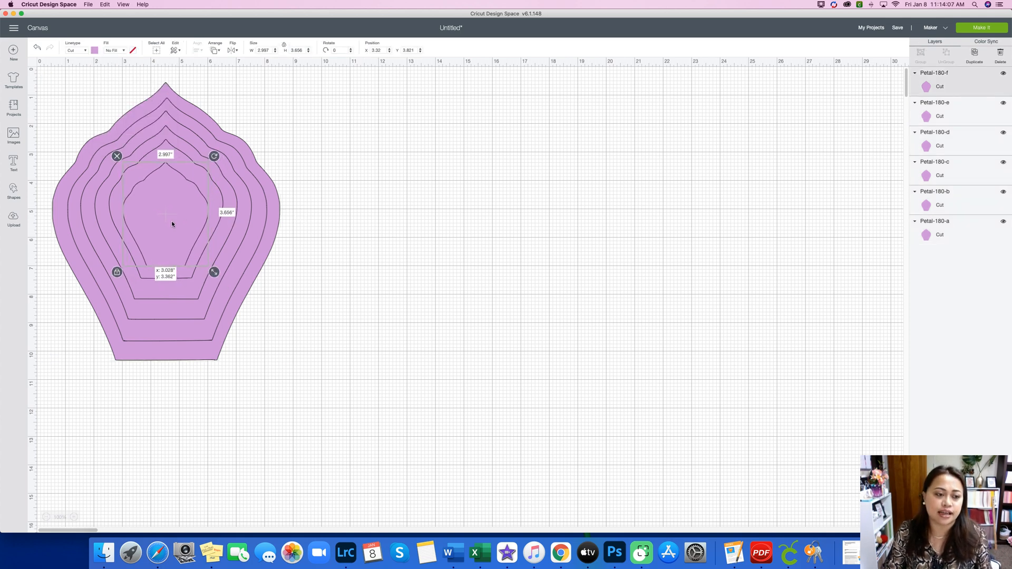
left_click(409, 278)
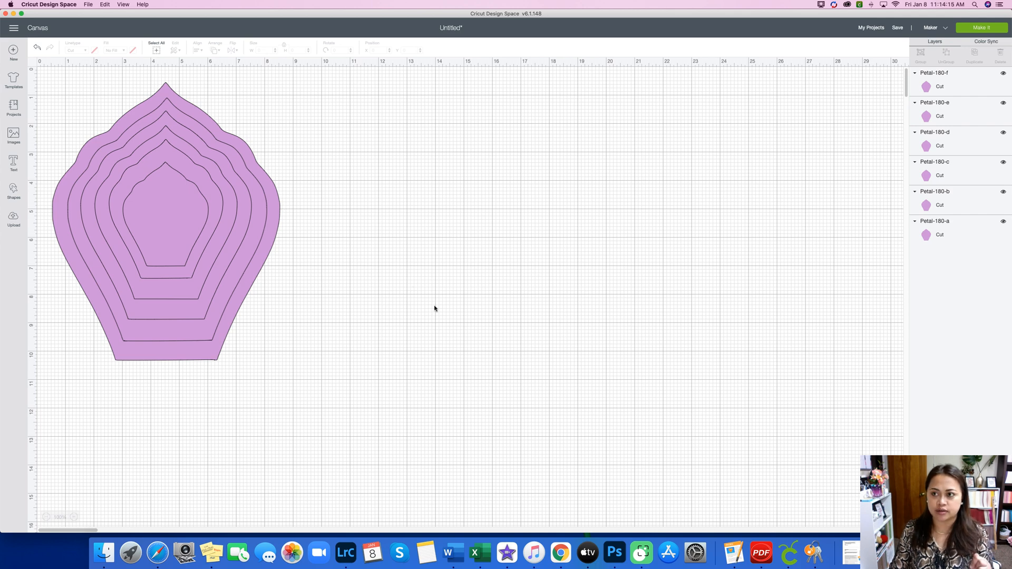
left_click_drag(396, 366, 156, 178)
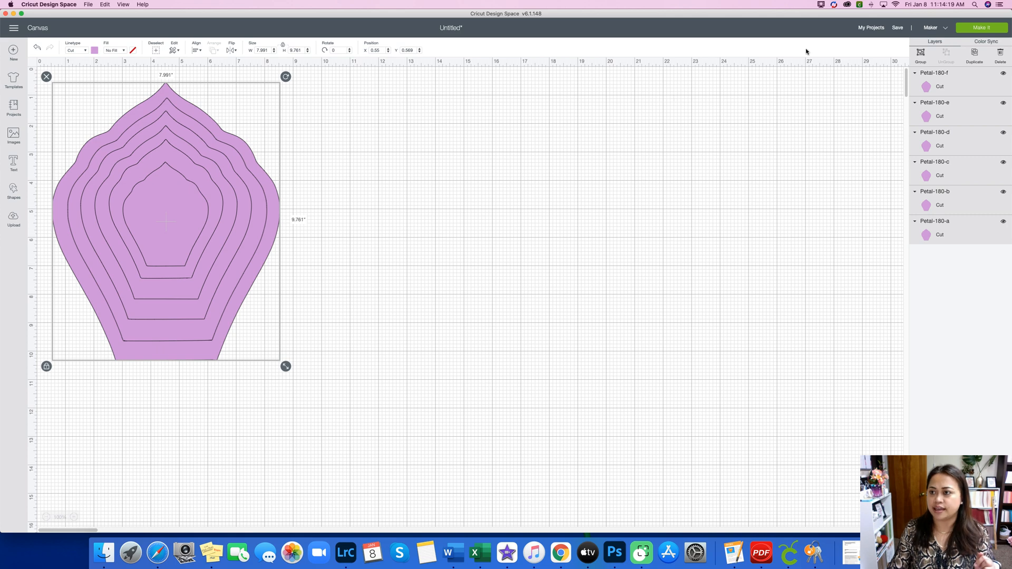
left_click(922, 60)
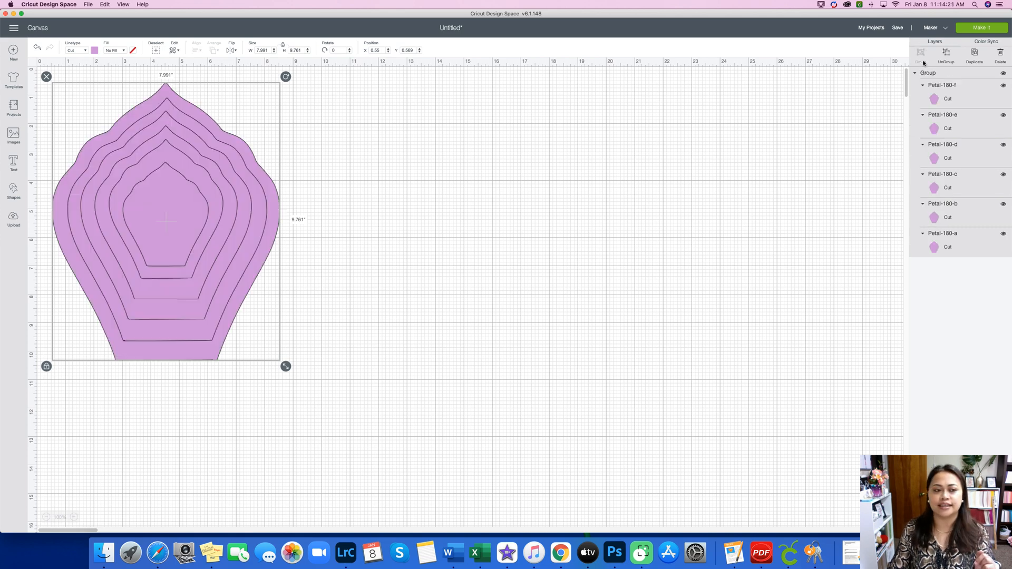
Duplicate the grouped set of six petals and place the copy beside the original at about X 9.79, Y 0.36 inches
left_click(791, 152)
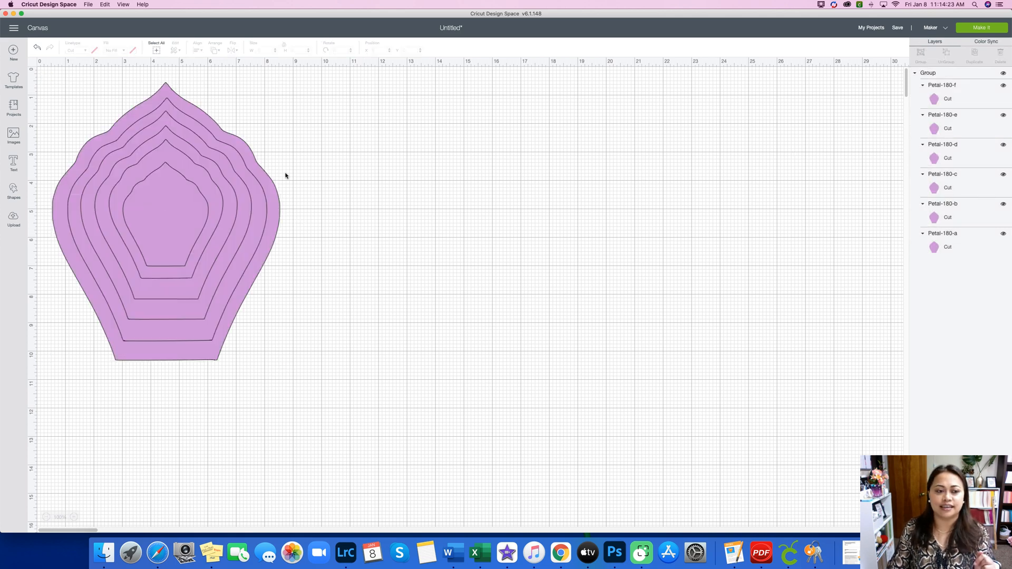
left_click(192, 230)
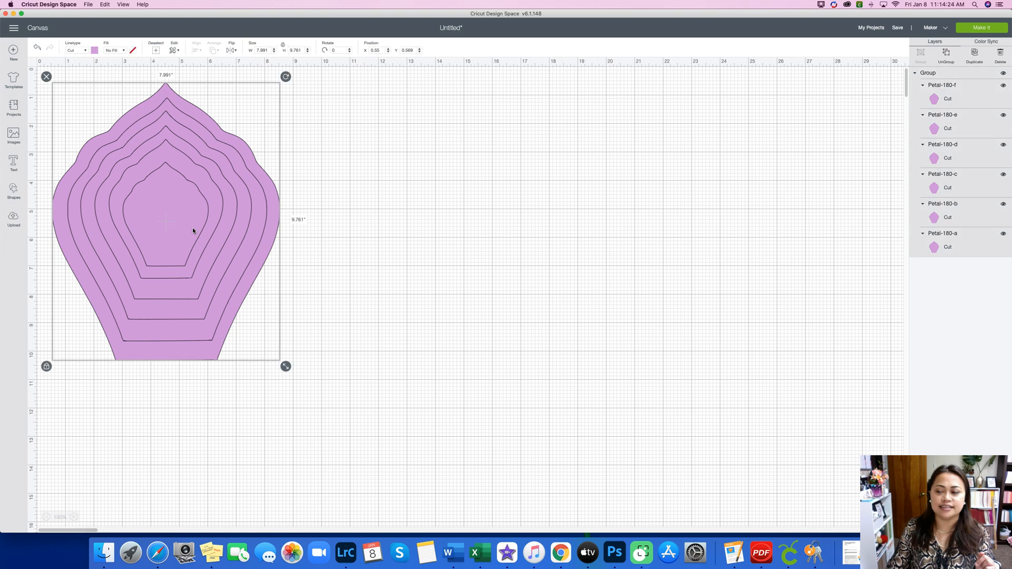
left_click(974, 62)
left_click_drag(251, 228, 504, 220)
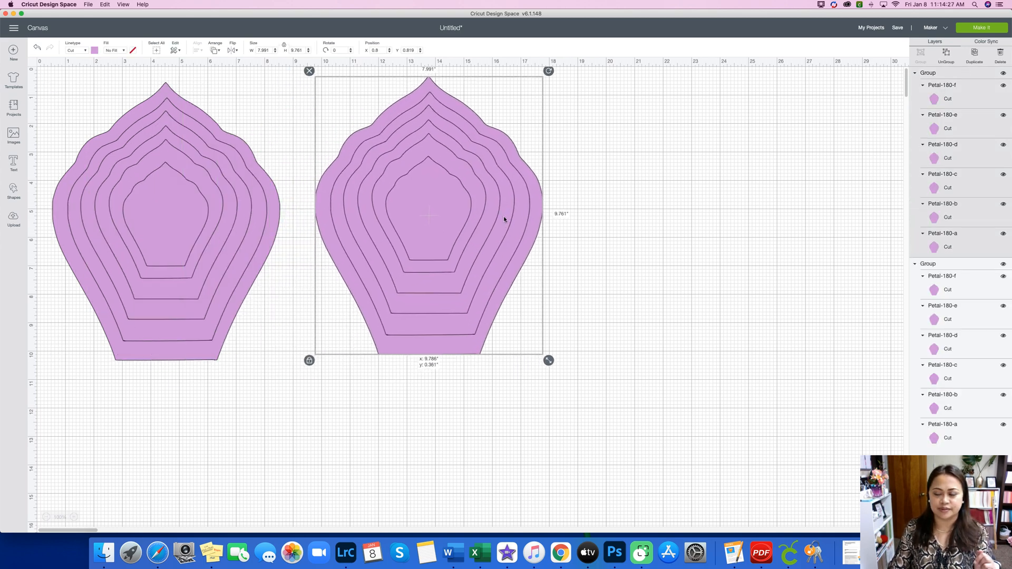
Collapse the original petal group in the layer list and hide it from the canvas
left_click(916, 265)
left_click(1001, 266)
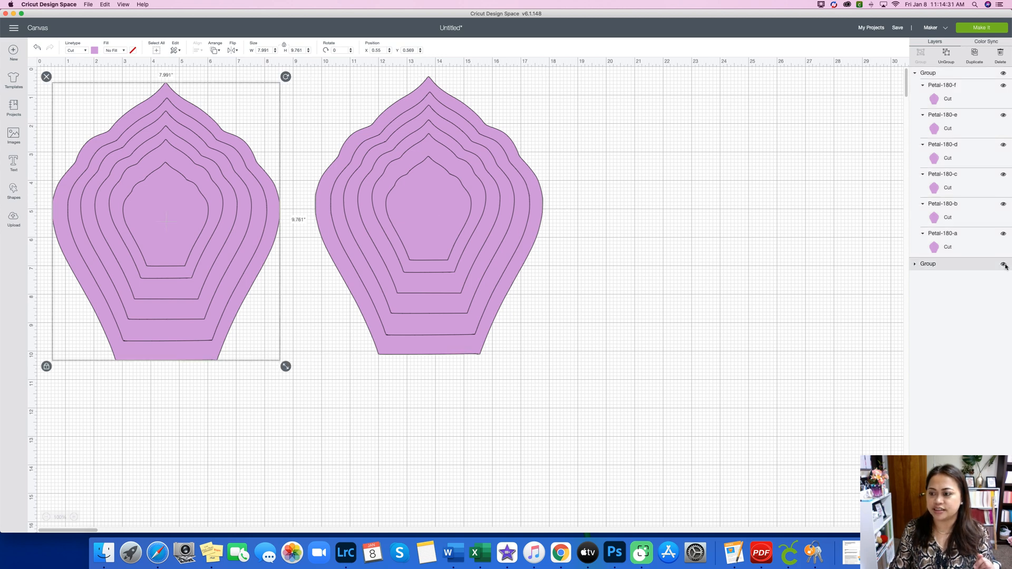
left_click(1004, 265)
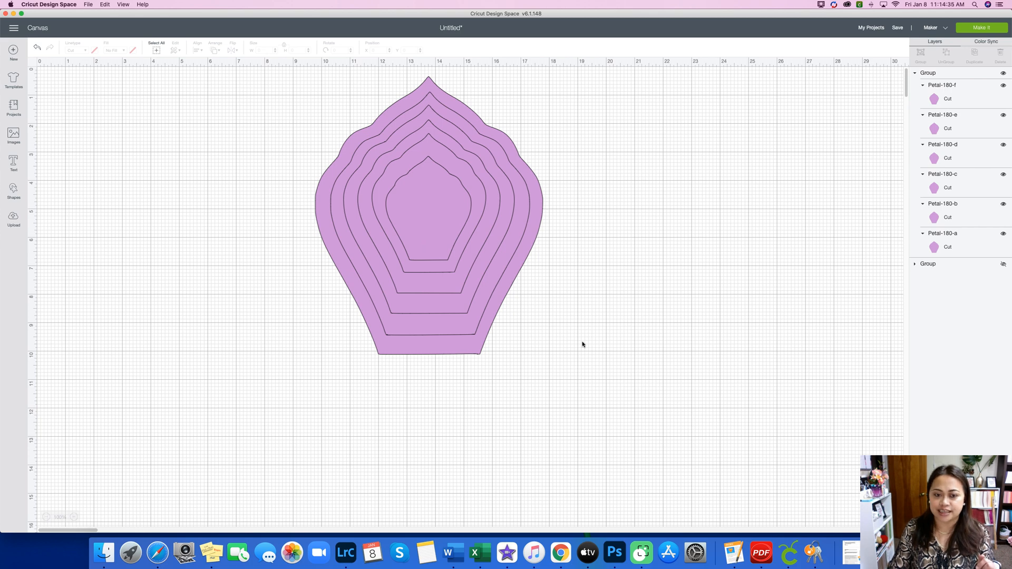
Move the visible petal group to about X 2.98, Y 0.51 inches and ungroup it into six separate petals
left_click(409, 215)
left_click_drag(409, 215, 235, 223)
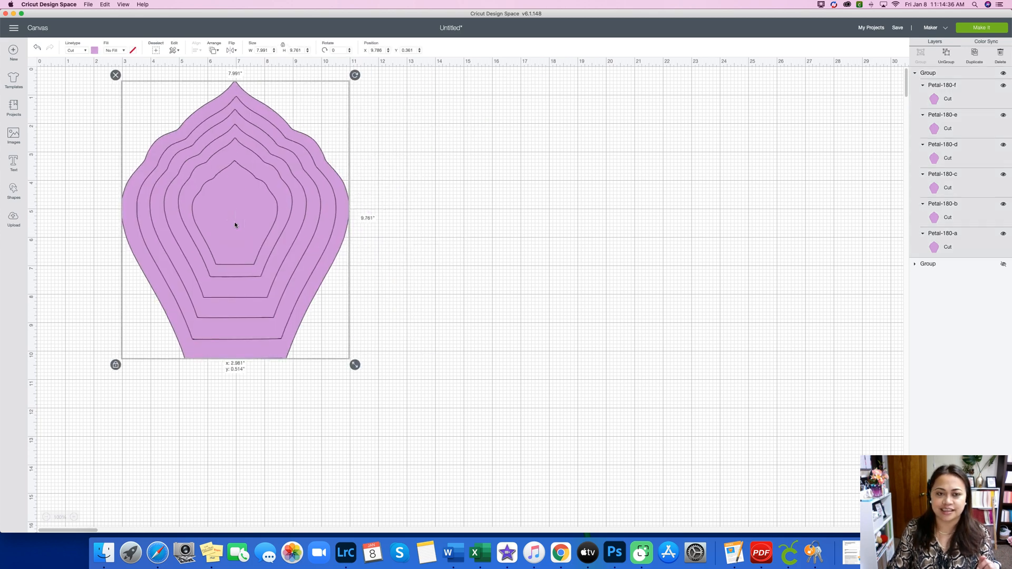
left_click(945, 55)
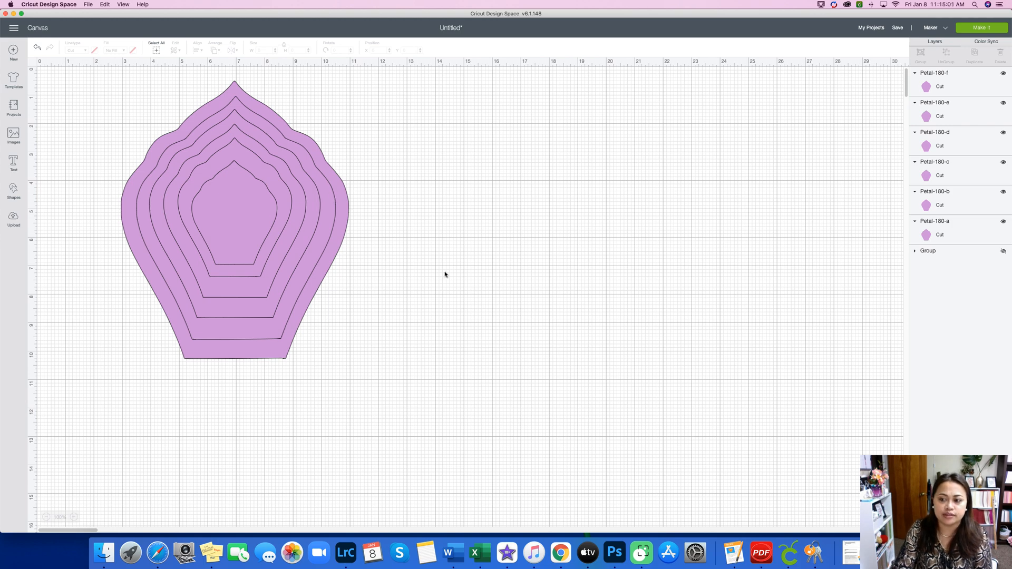
Recolor the six ungrouped petals from the material colors to light red
left_click_drag(422, 325, 204, 193)
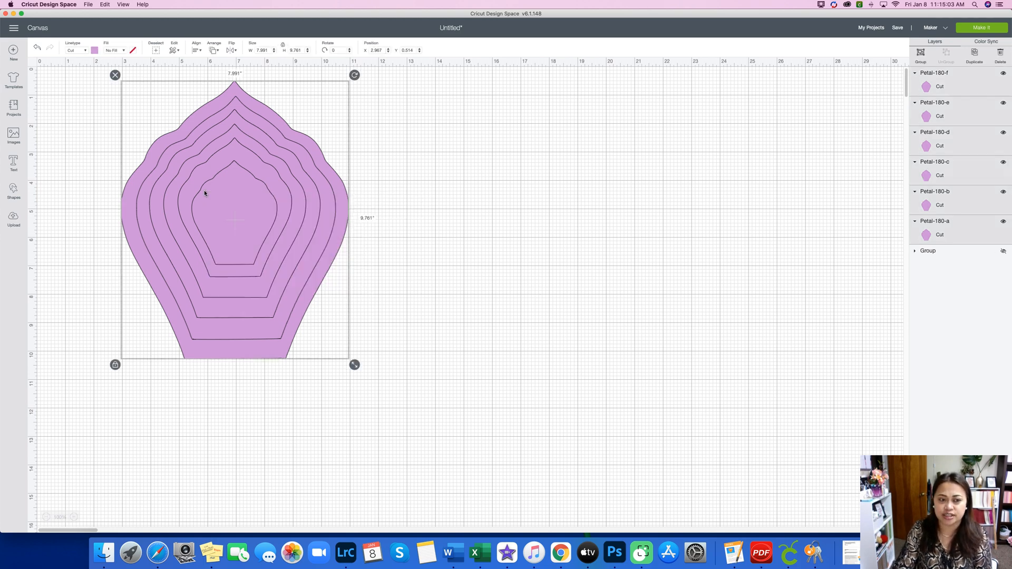
left_click(95, 51)
left_click(103, 99)
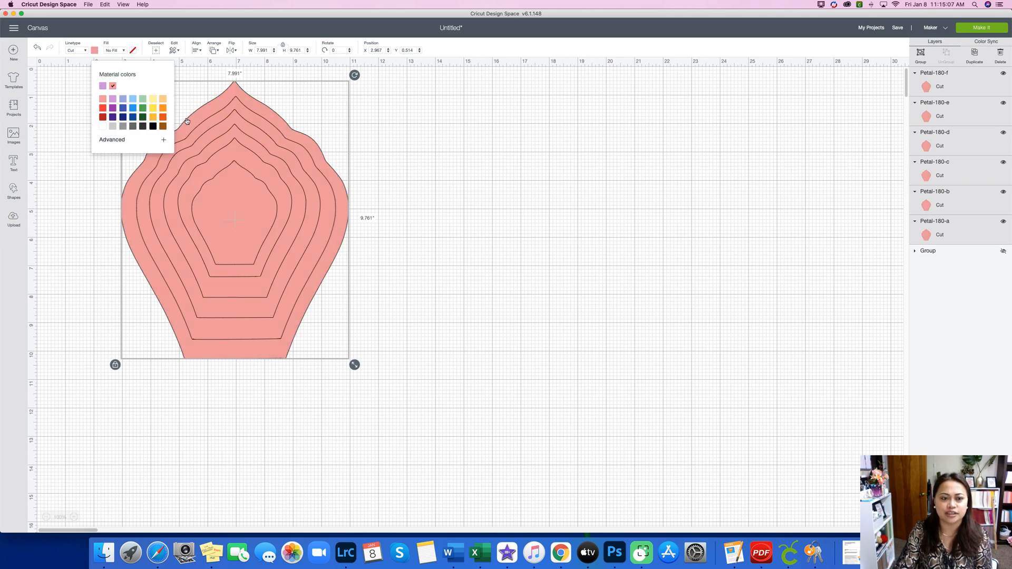
left_click(541, 174)
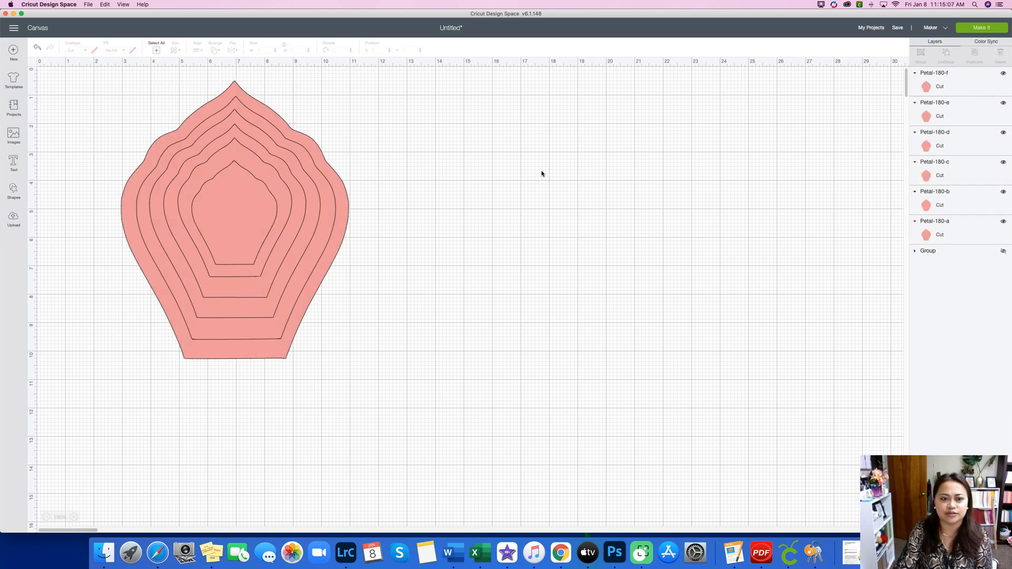
Show the original purple group for comparison, hide it again, and nudge the smallest light red petal slightly upward
left_click(1003, 251)
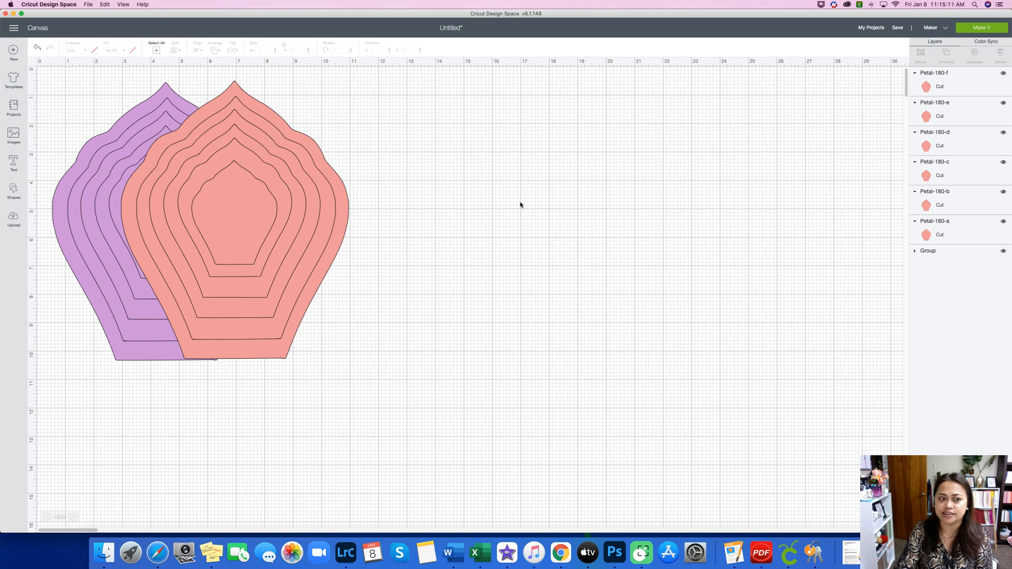
left_click(1003, 251)
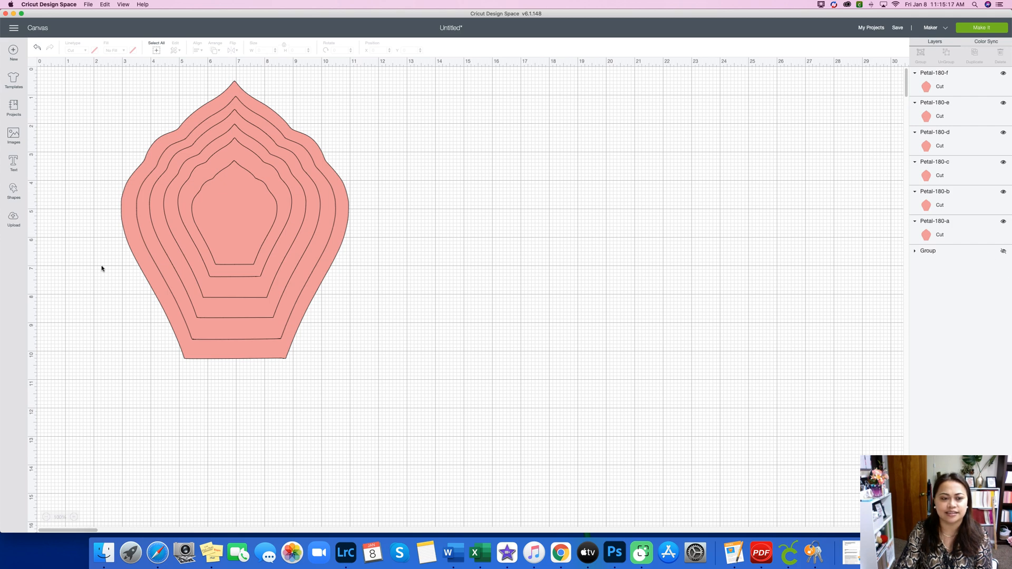
left_click_drag(240, 236, 240, 233)
left_click(505, 317)
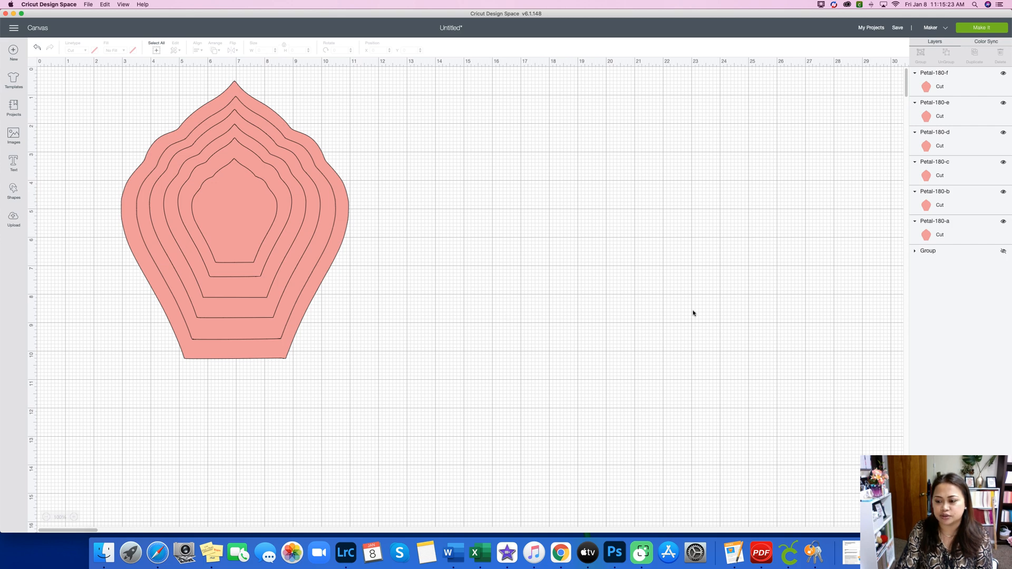
Save the project under the name Sample Petal 180
left_click(897, 28)
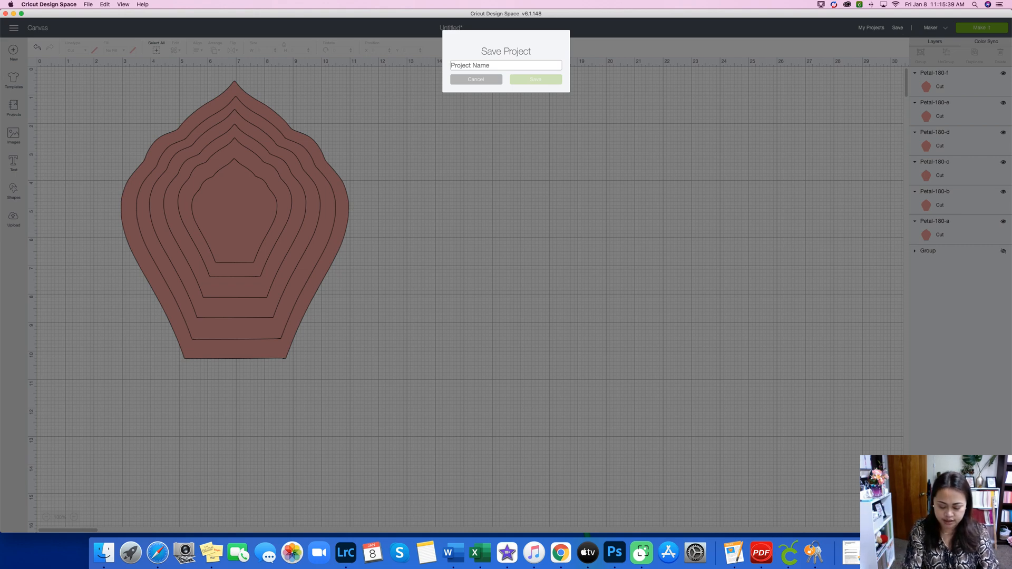
type("Sampl")
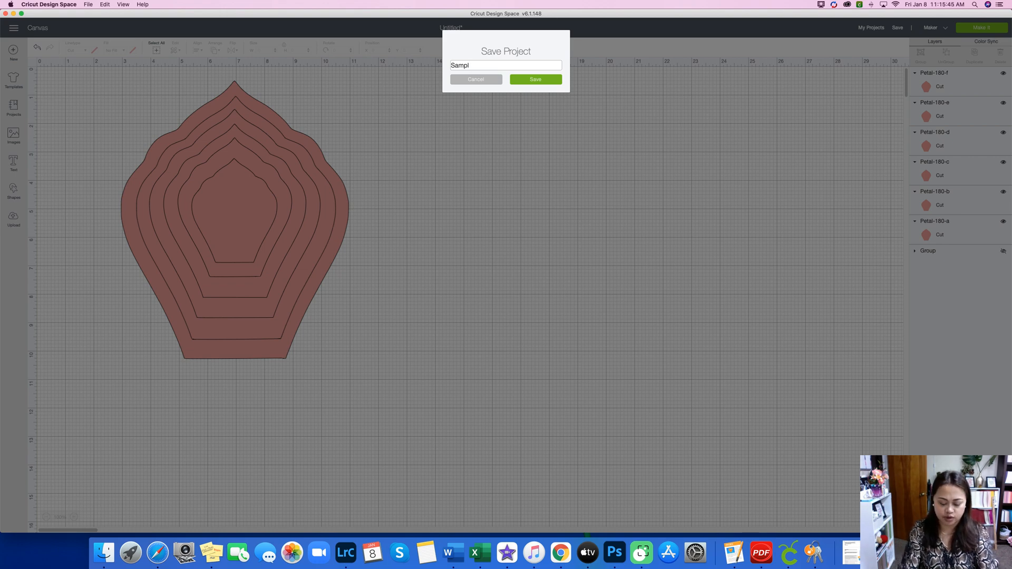
type("e Pe")
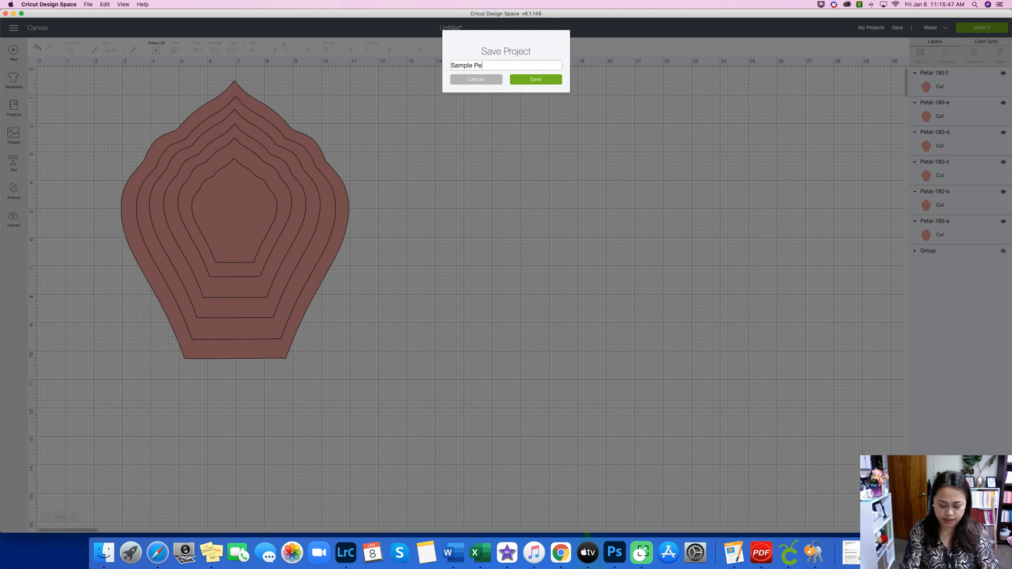
type("tal 180")
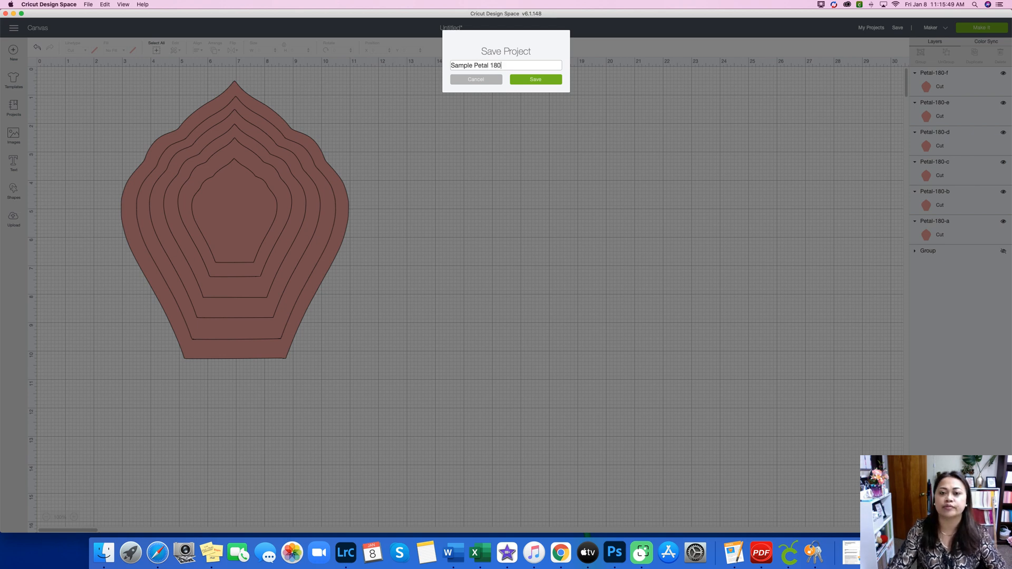
left_click(548, 79)
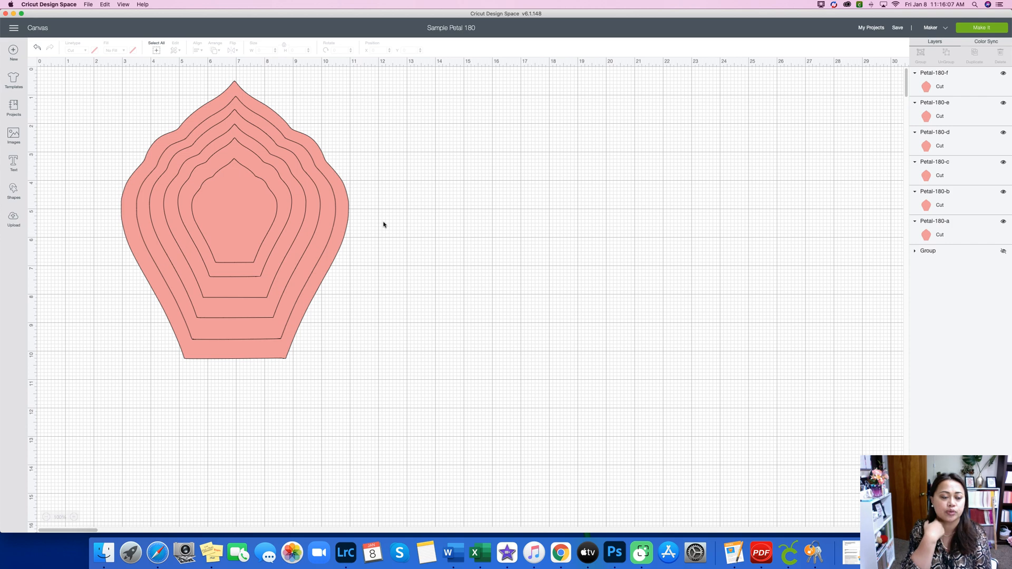
Move all six light red petals together to an empty canvas area at about X 16.95, Y 1.40 inches
left_click(271, 222)
left_click(505, 238)
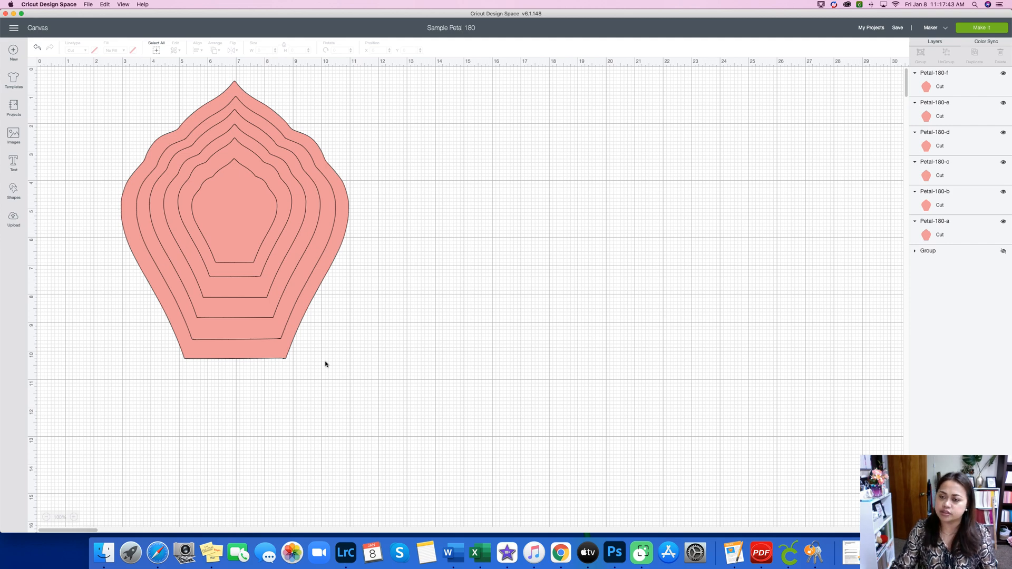
left_click_drag(370, 351, 555, 263)
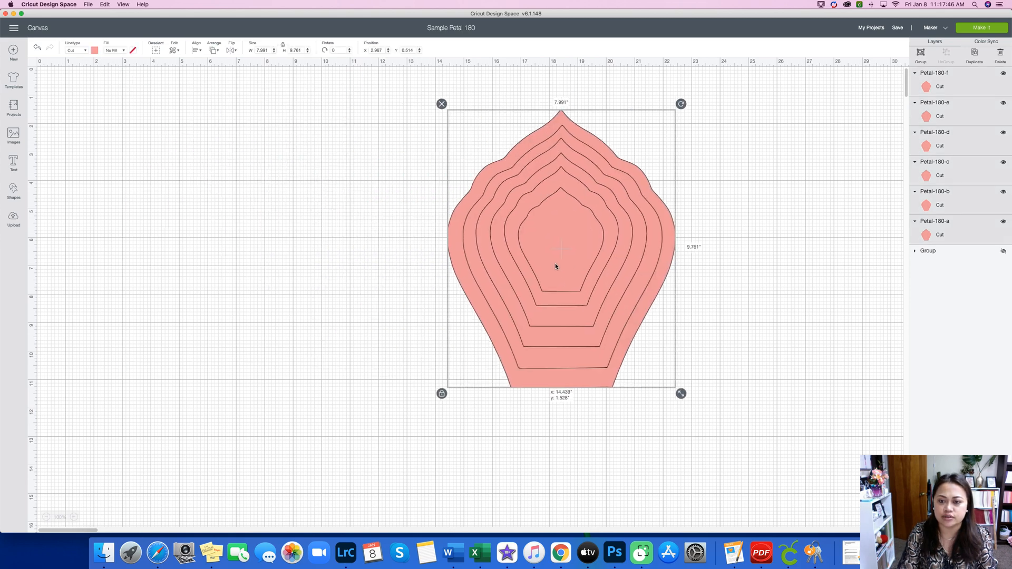
left_click(740, 317)
left_click_drag(748, 336, 560, 252)
left_click_drag(560, 252, 632, 255)
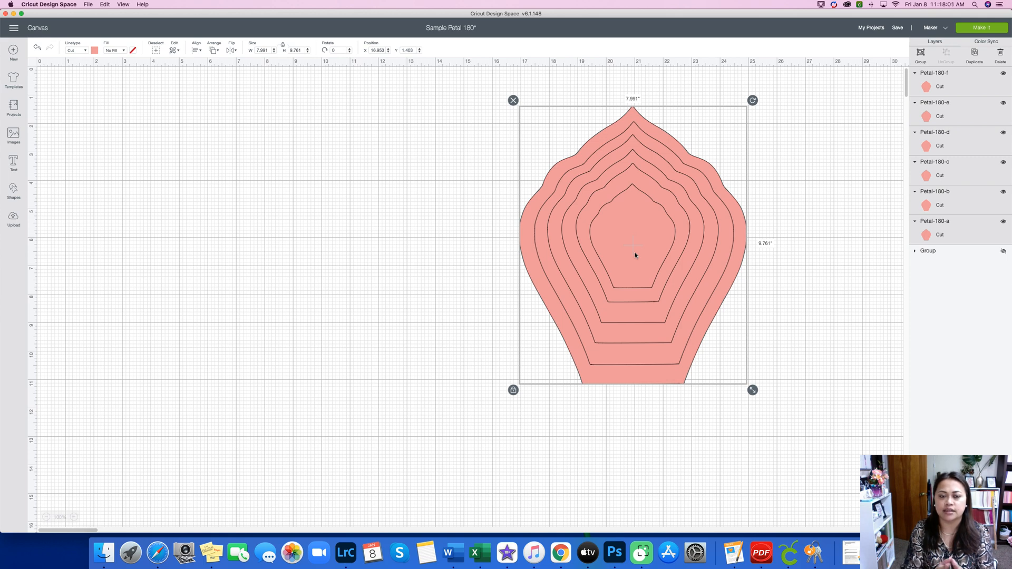
left_click(808, 265)
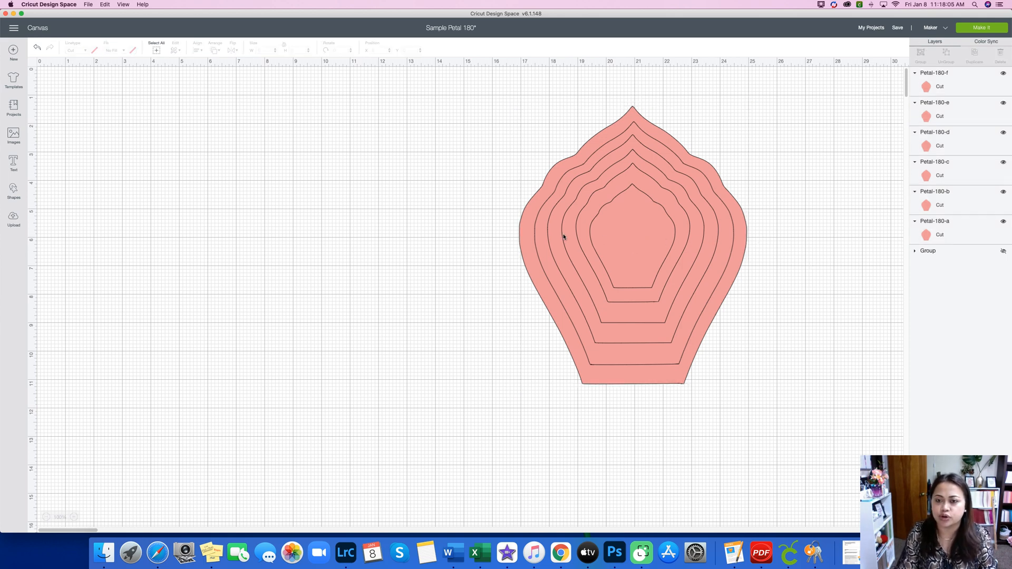
Separate the largest petal from the stack, rotate it about 22 degrees, and place it at the canvas origin, about X 0.03, Y 0.03 inches
left_click_drag(608, 131, 203, 103)
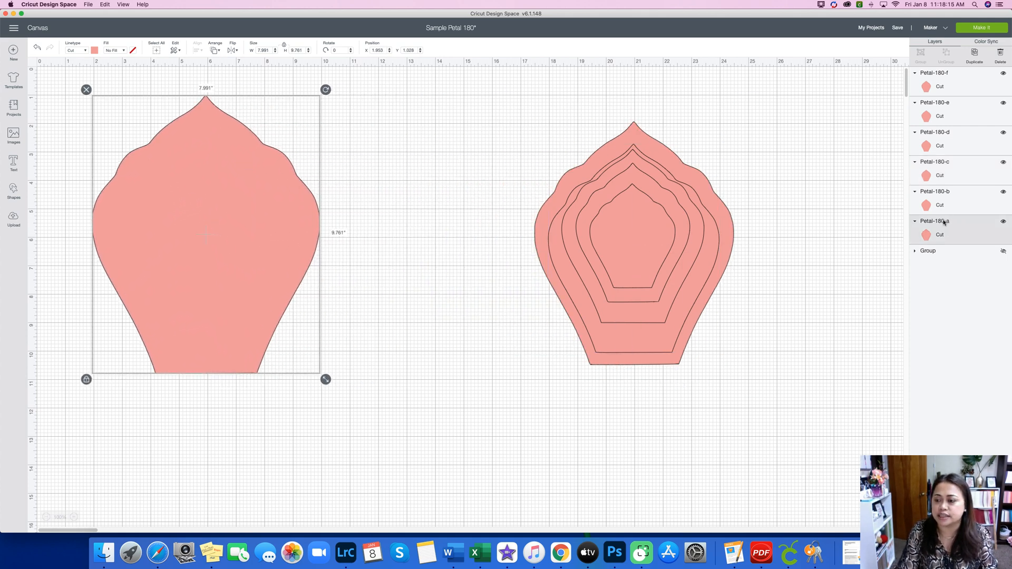
left_click_drag(325, 89, 335, 167)
left_click_drag(188, 185, 125, 147)
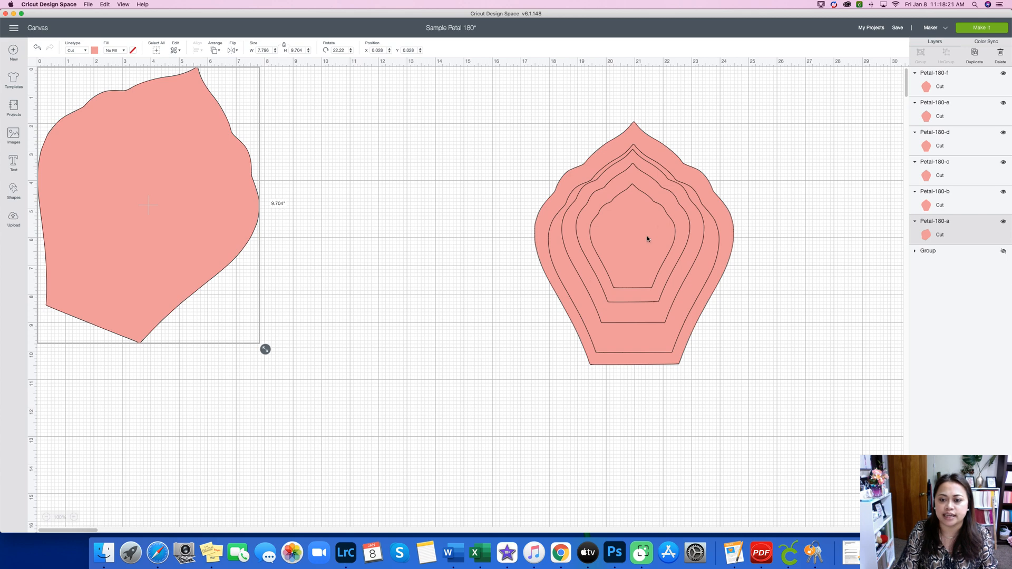
Move the smallest petal below the largest one at about X 6.18, Y 6.82 inches and rotate it to about 198 degrees
left_click(658, 223)
left_click_drag(665, 224, 292, 300)
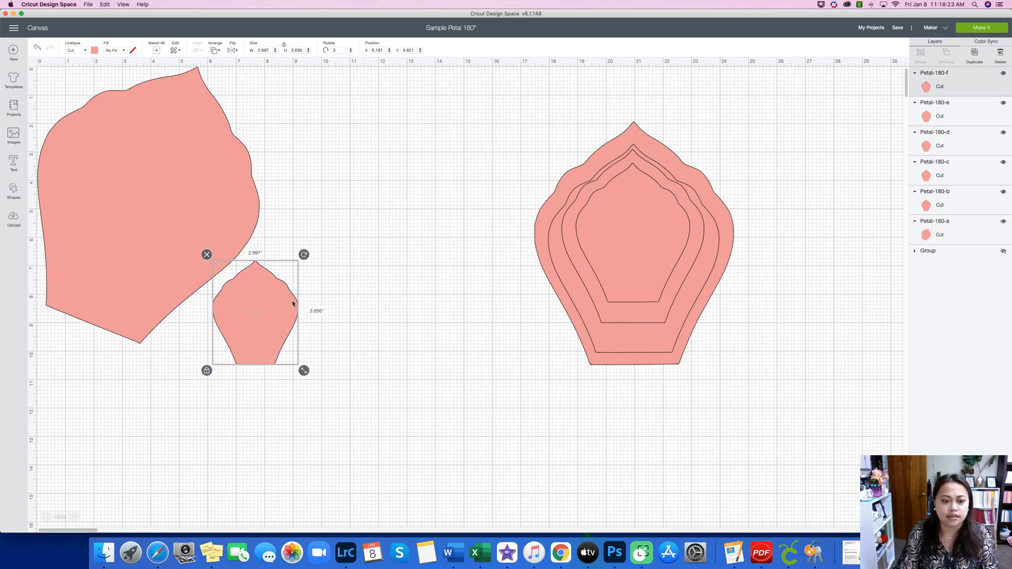
left_click_drag(307, 255, 207, 339)
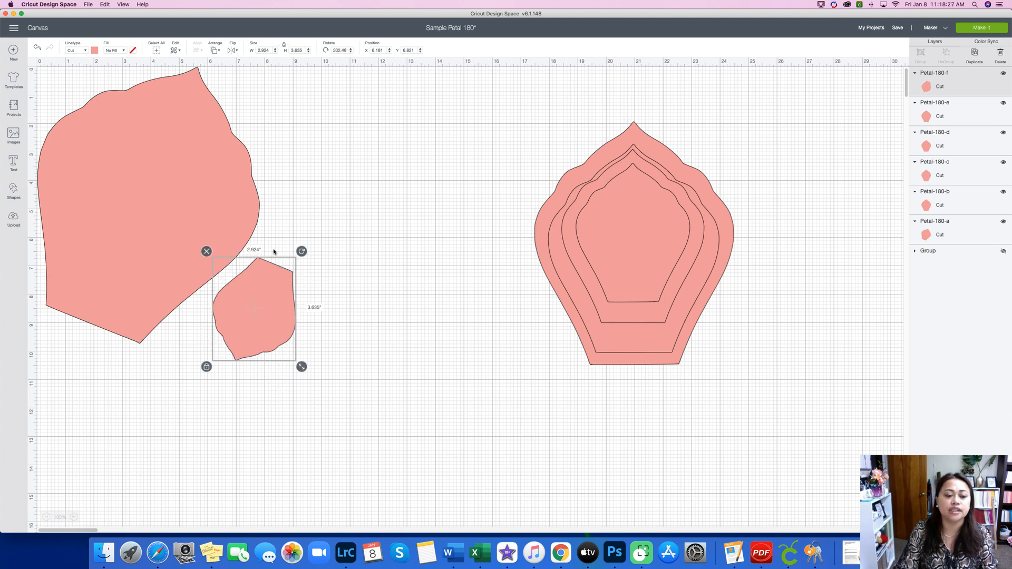
left_click_drag(302, 251, 258, 302)
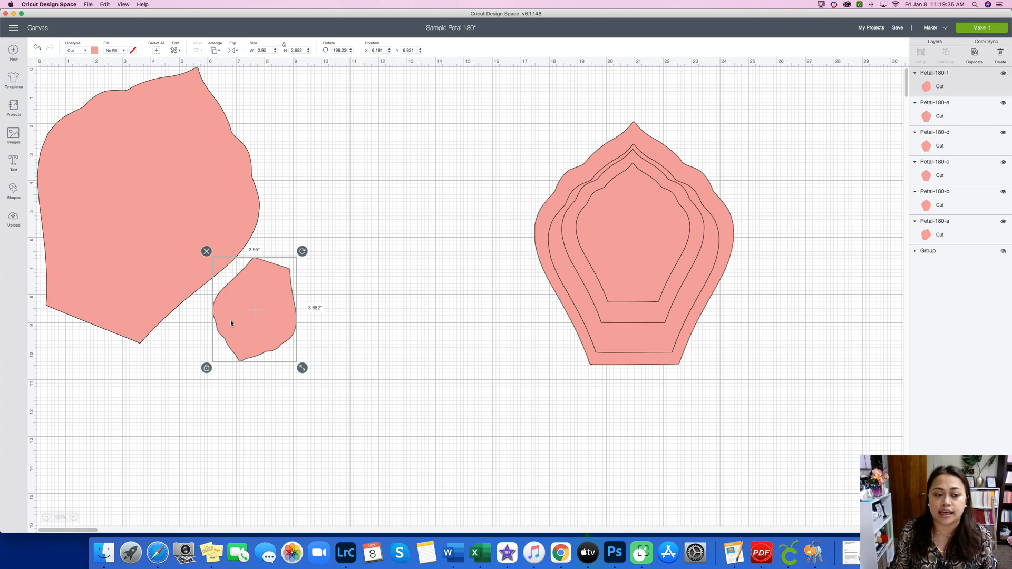
Rotate the smallest petal to about 205 degrees and fit it against the largest petal's lower edge at about X 5.05, Y 7.09 inches
left_click(411, 303)
left_click(249, 323)
left_click_drag(302, 251, 305, 259)
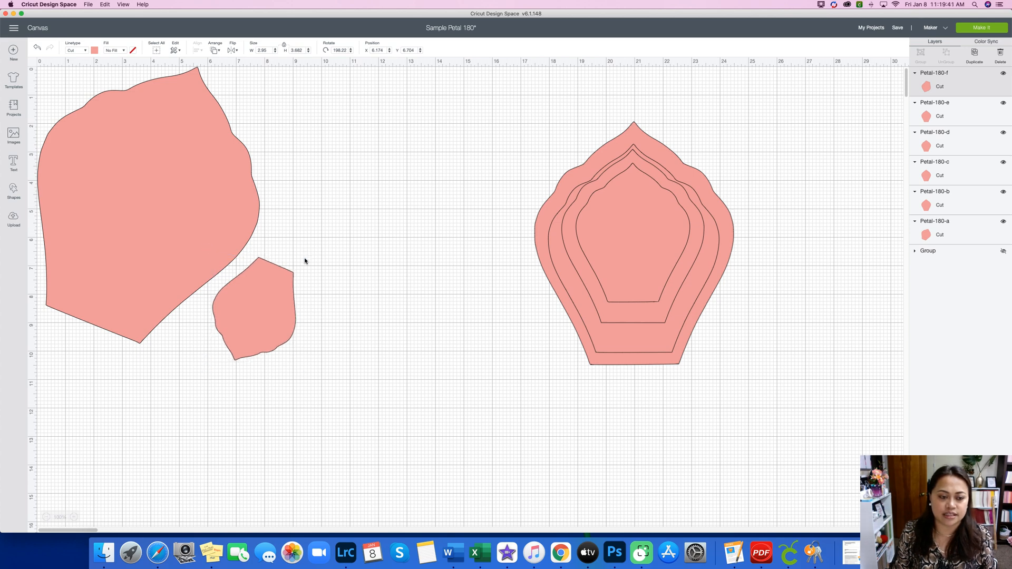
left_click_drag(257, 331, 224, 342)
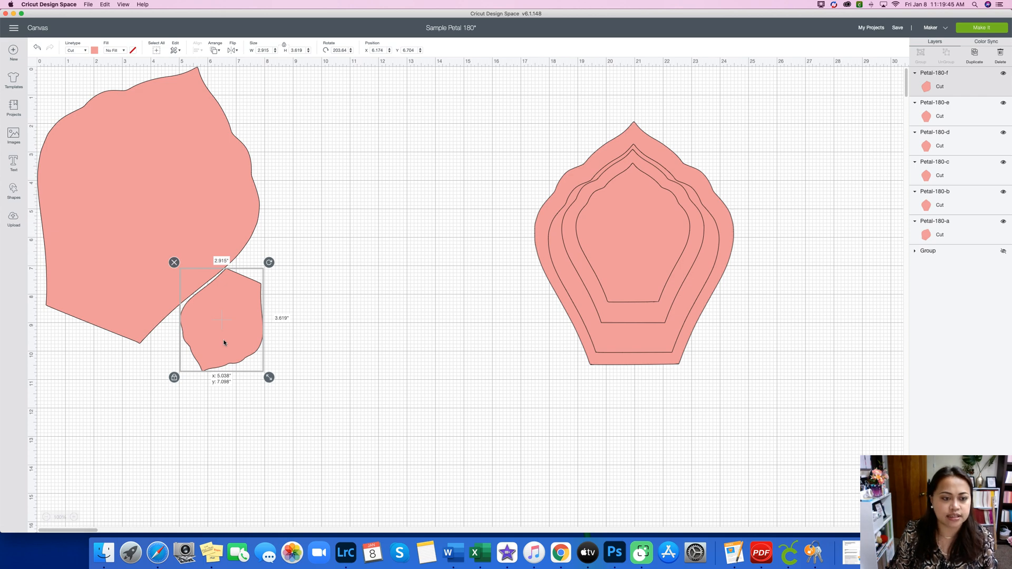
left_click_drag(224, 342, 223, 338)
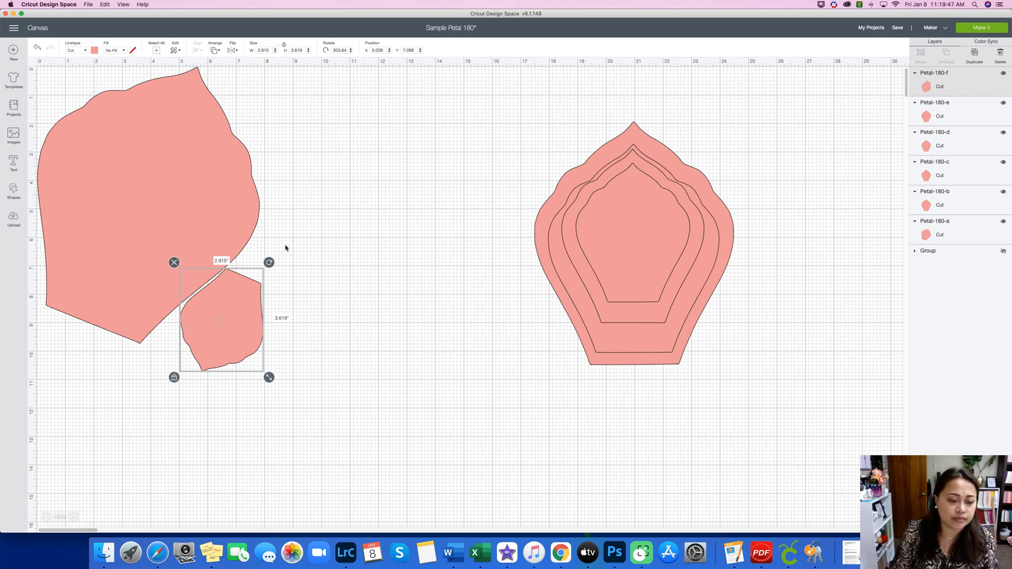
left_click_drag(273, 259, 275, 260)
left_click_drag(218, 297, 219, 295)
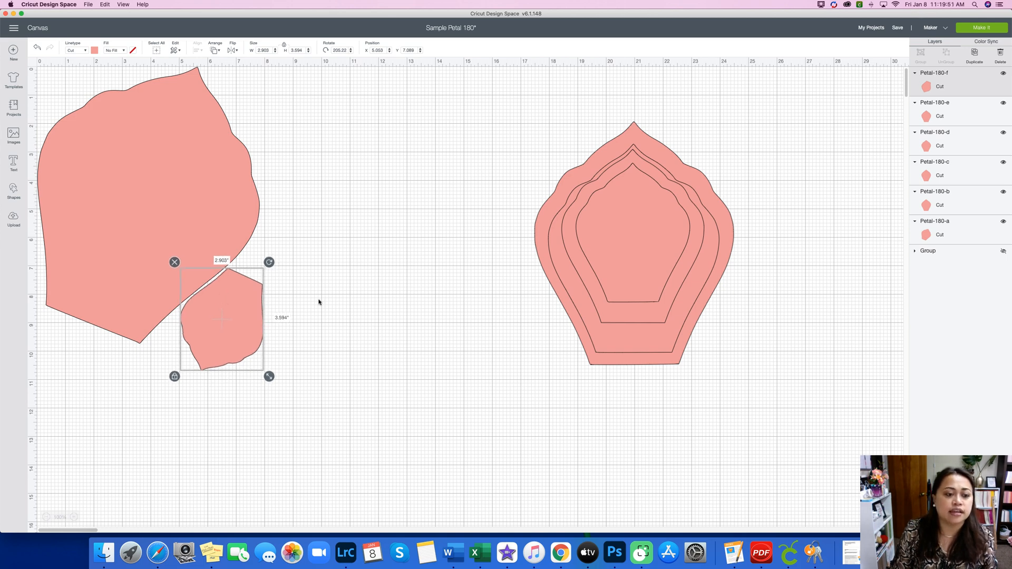
left_click(319, 303)
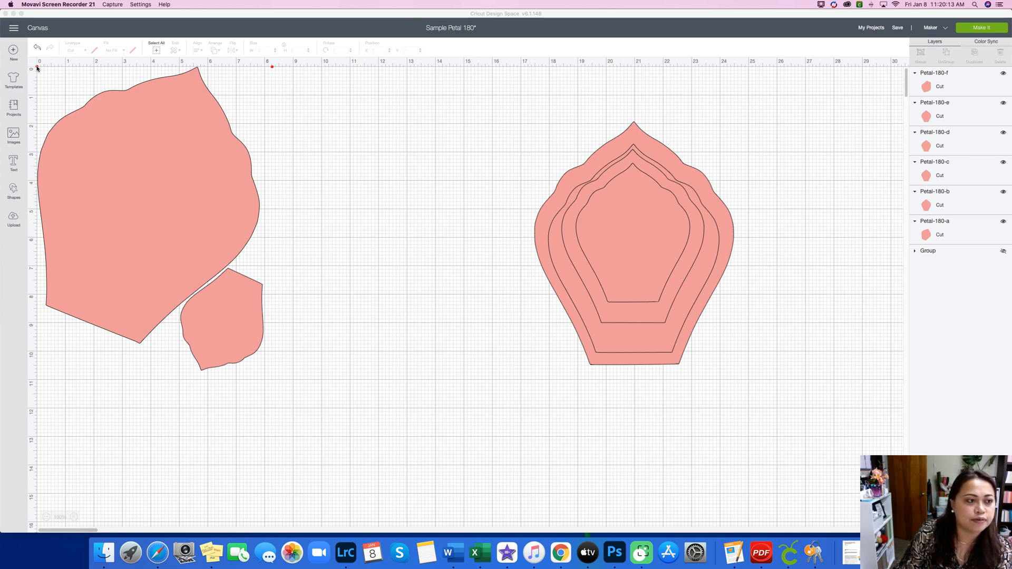
left_click_drag(37, 67, 273, 69)
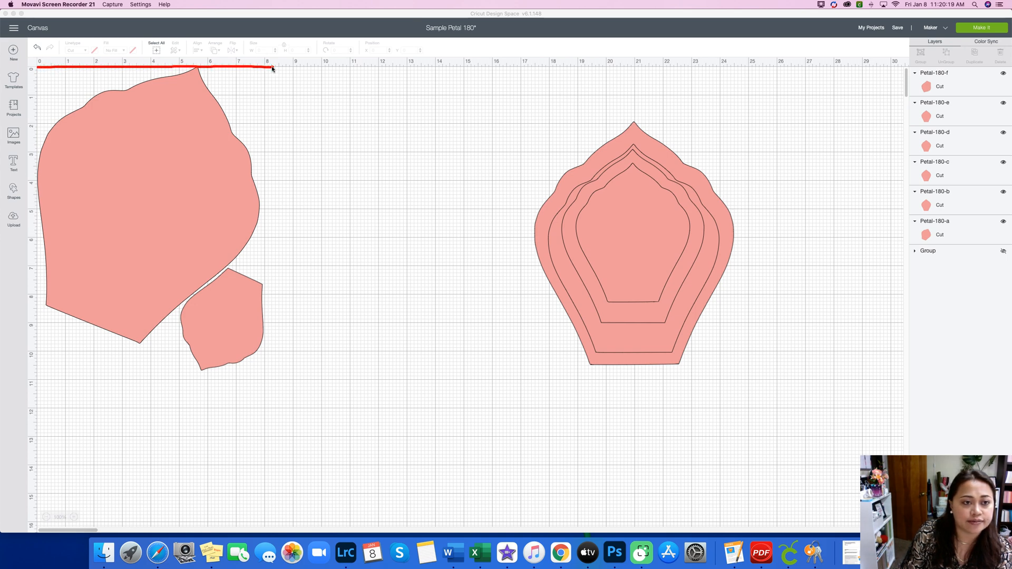
mouse_move(272, 68)
left_mouse_down()
mouse_move(270, 372)
mouse_move(37, 374)
left_mouse_up()
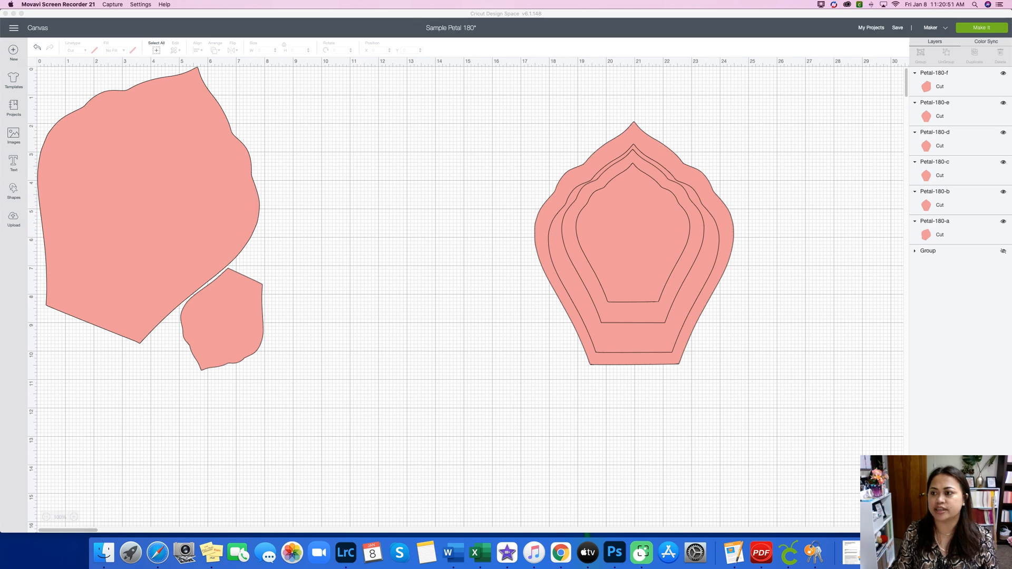
Hide the Petal-180-b, c, d and e layers and nudge the smallest petal to about X 5.18, Y 6.96 inches
left_click(789, 349)
left_click_drag(748, 336, 644, 253)
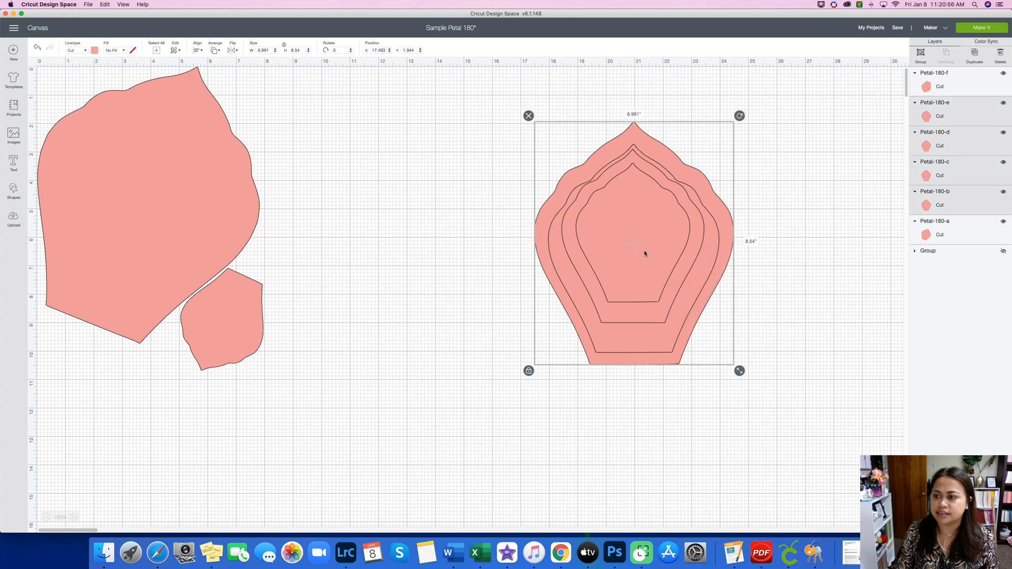
left_click(1003, 103)
left_click(1003, 135)
left_click(1003, 163)
left_click(1003, 193)
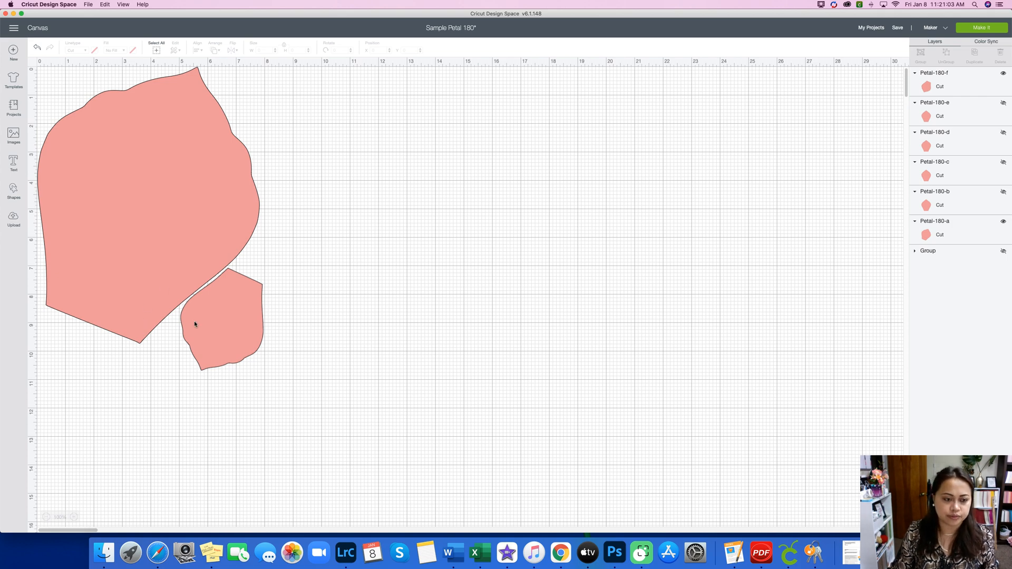
left_click_drag(219, 322, 221, 316)
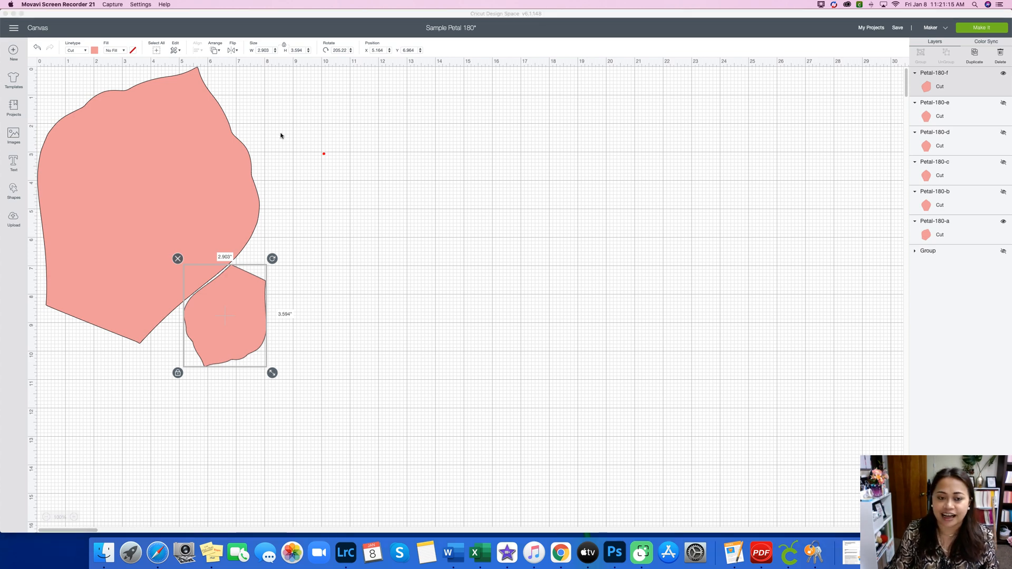
mouse_move(446, 184)
left_mouse_down()
mouse_move(437, 211)
mouse_move(427, 199)
mouse_move(450, 183)
mouse_move(497, 193)
mouse_move(465, 211)
mouse_move(486, 213)
mouse_move(509, 194)
mouse_move(515, 208)
mouse_move(504, 213)
mouse_move(508, 196)
mouse_move(532, 196)
left_mouse_up()
left_click(447, 213)
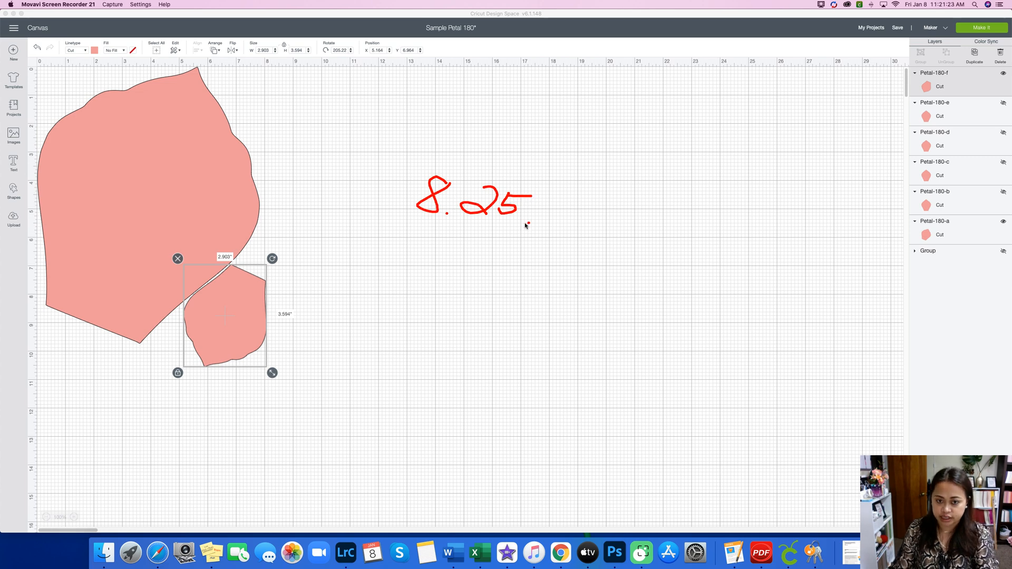
mouse_move(430, 234)
left_mouse_down()
mouse_move(420, 273)
mouse_move(432, 280)
left_mouse_up()
left_click(478, 262)
left_click_drag(491, 245, 494, 274)
left_click(515, 253)
left_click(529, 270)
left_click(516, 265)
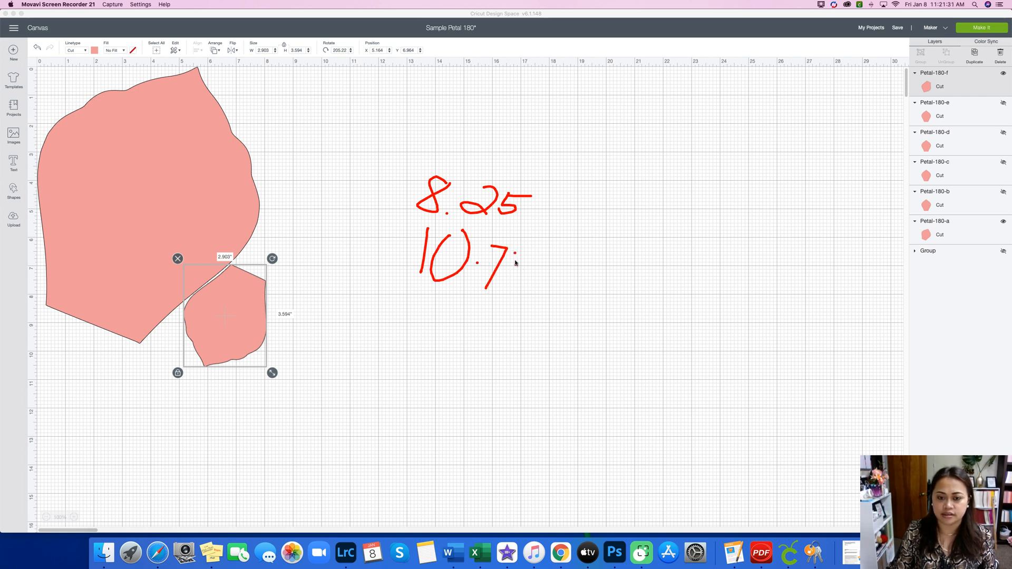
mouse_move(516, 255)
left_mouse_down()
mouse_move(524, 282)
mouse_move(503, 280)
mouse_move(540, 257)
left_mouse_up()
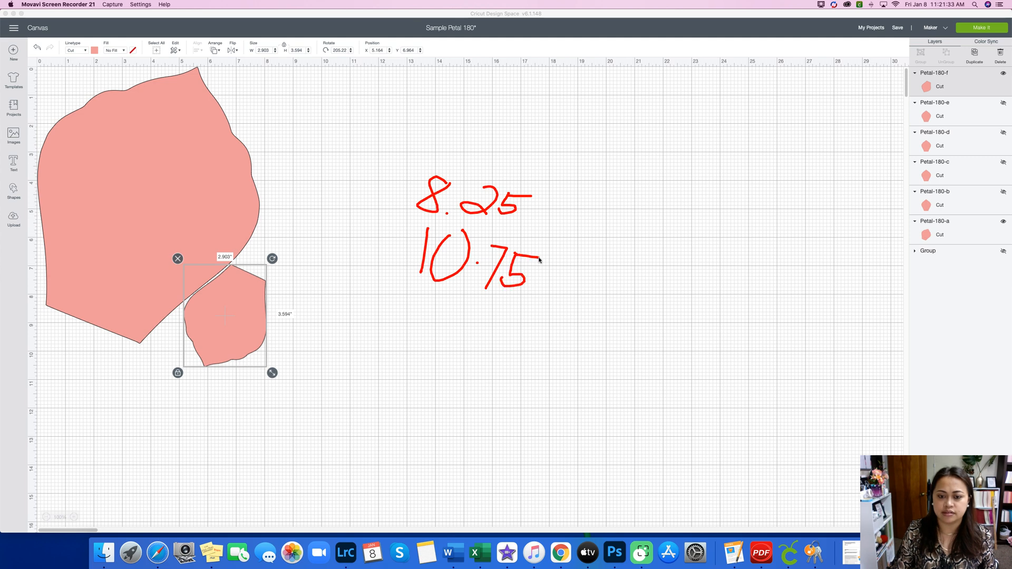
left_click(614, 333)
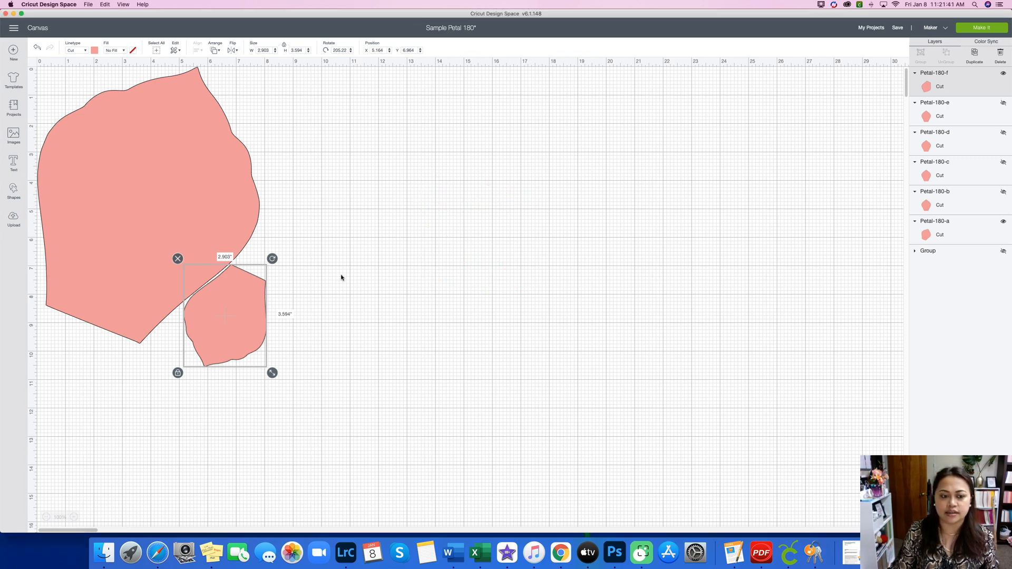
left_click(214, 129)
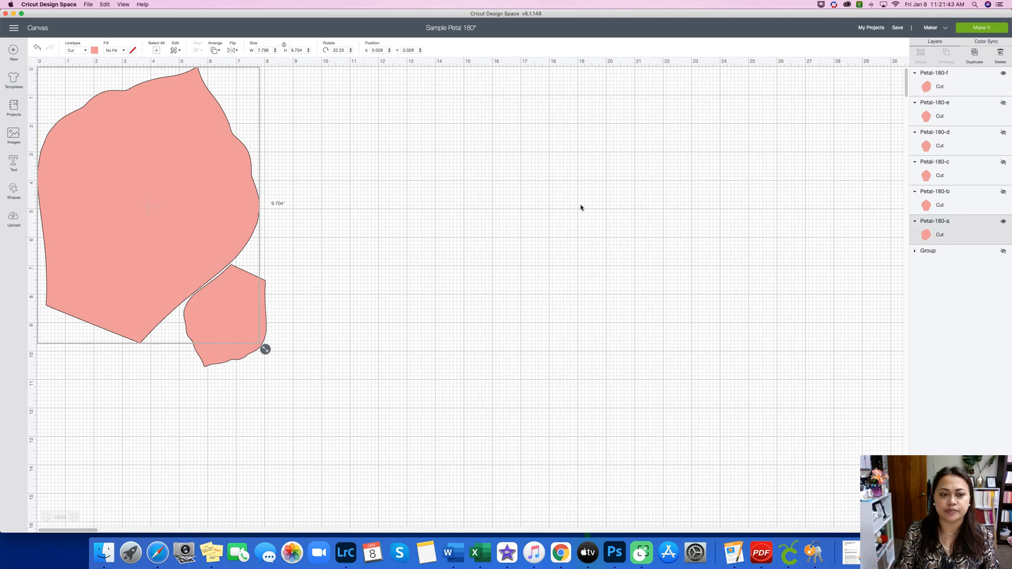
left_click(544, 228)
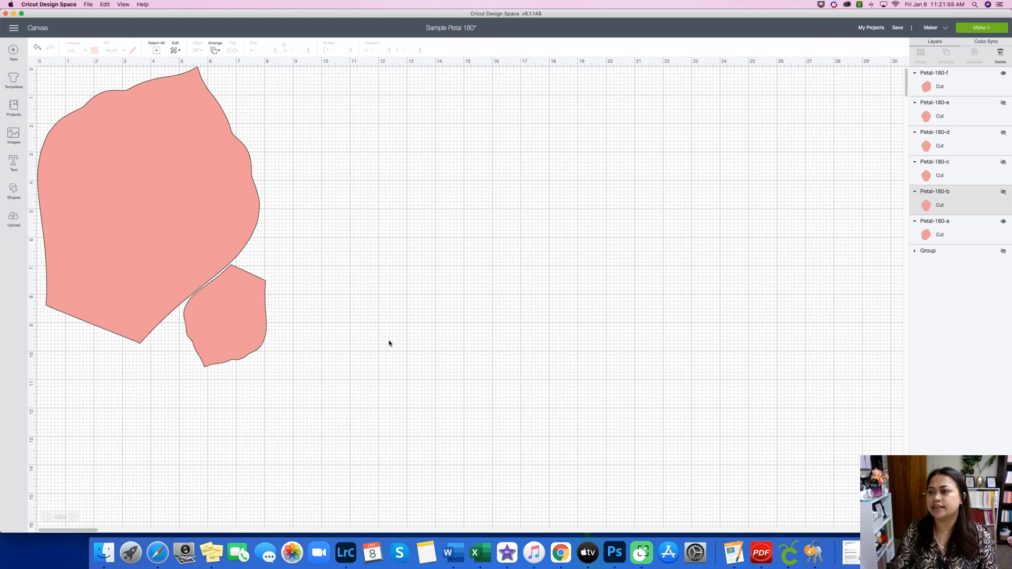
Preview how the two separate petals are laid out on the cutting mat, then return to the canvas
left_click(982, 30)
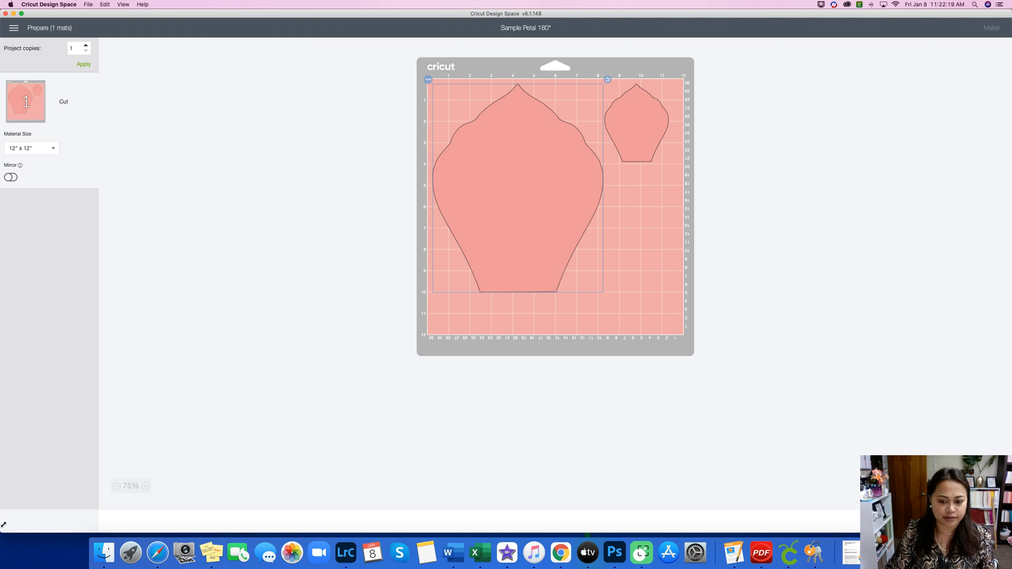
left_click_drag(3, 525, 20, 436)
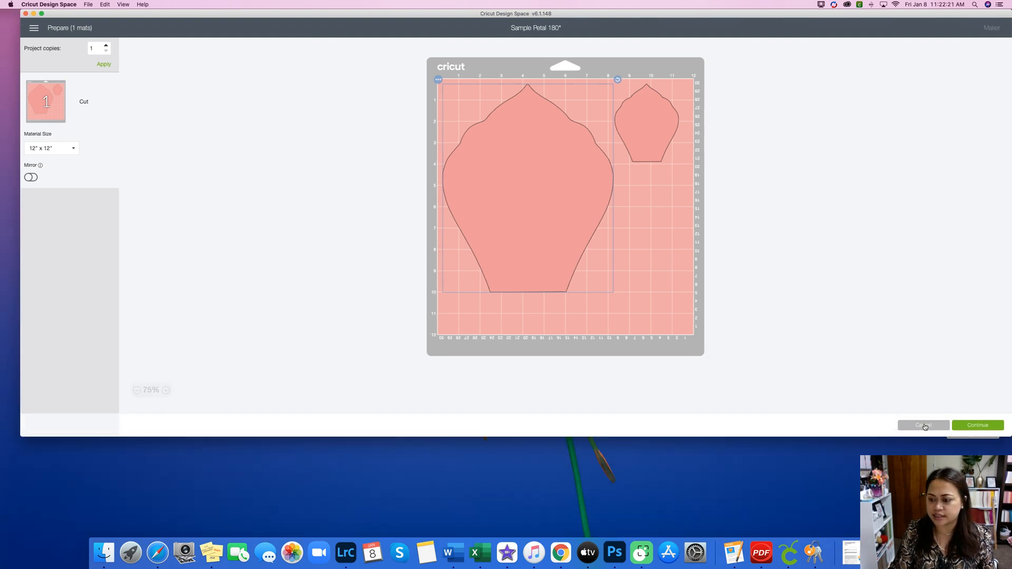
left_click(924, 426)
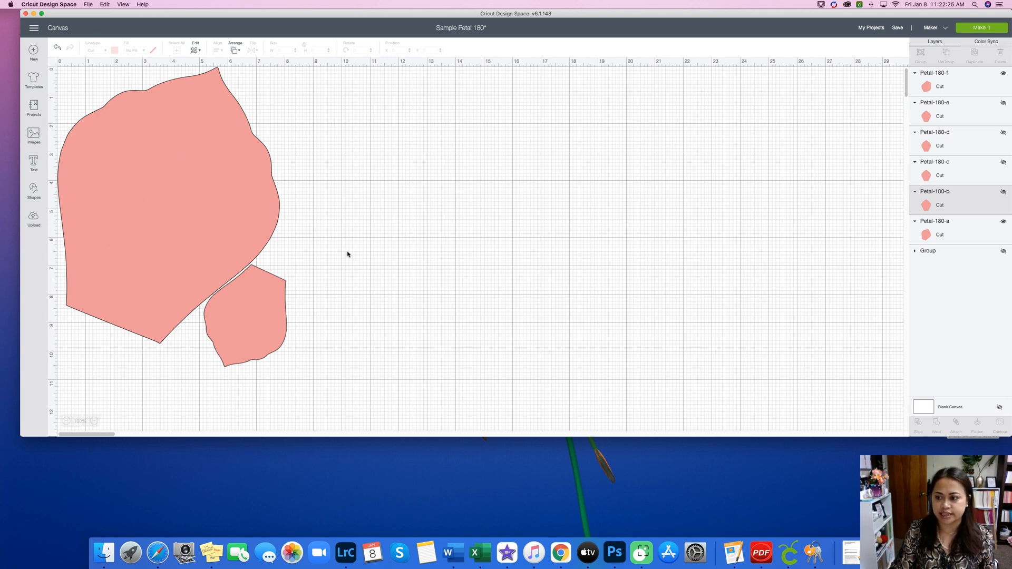
Shift the smallest petal to about X 5.1, Y 7.1 inches and attach it to the largest petal
left_click_drag(368, 364, 169, 187)
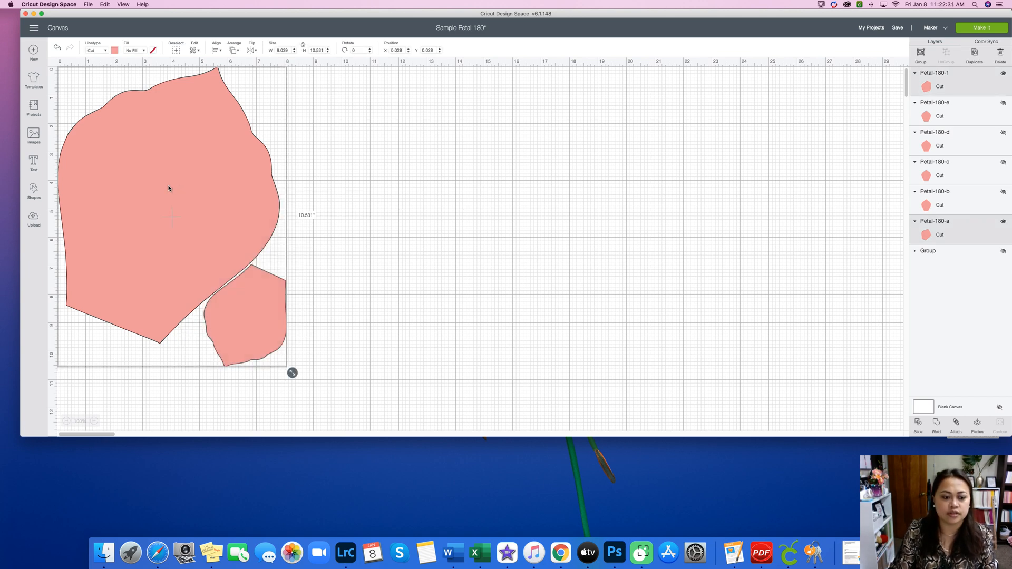
left_click(479, 273)
left_click(262, 307)
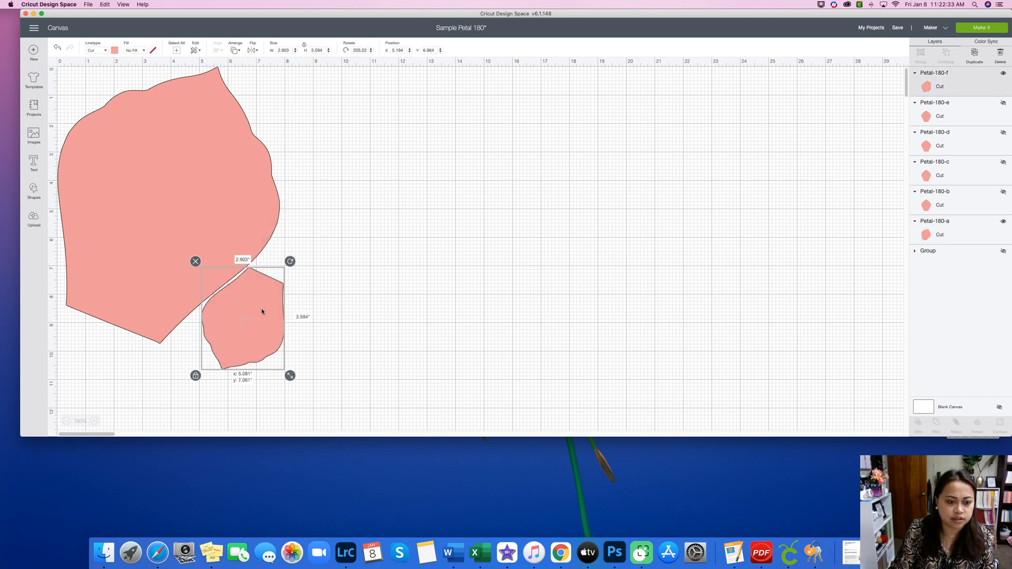
left_click_drag(349, 329, 202, 226)
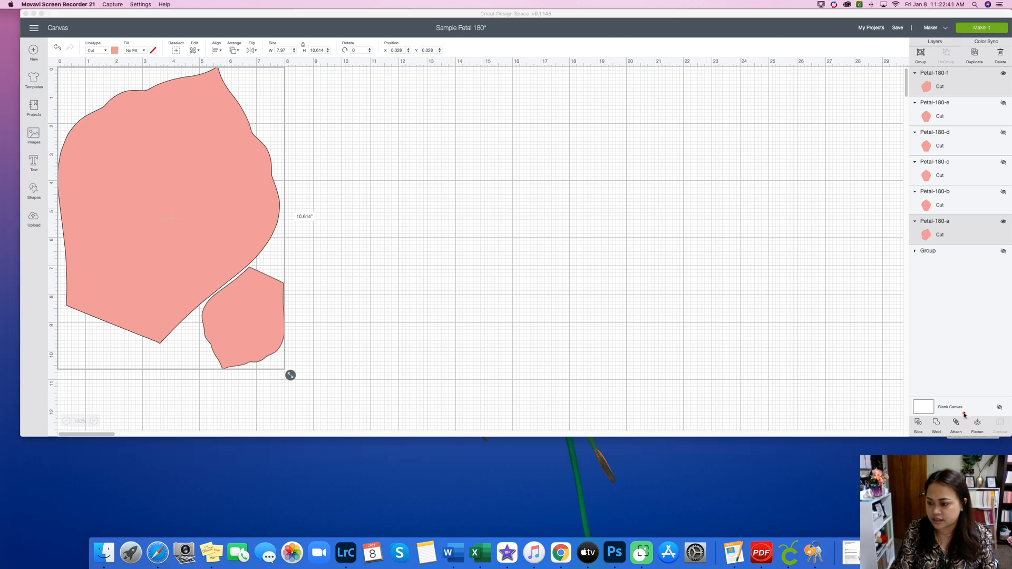
mouse_move(964, 412)
left_mouse_down()
mouse_move(940, 430)
mouse_move(975, 420)
left_mouse_up()
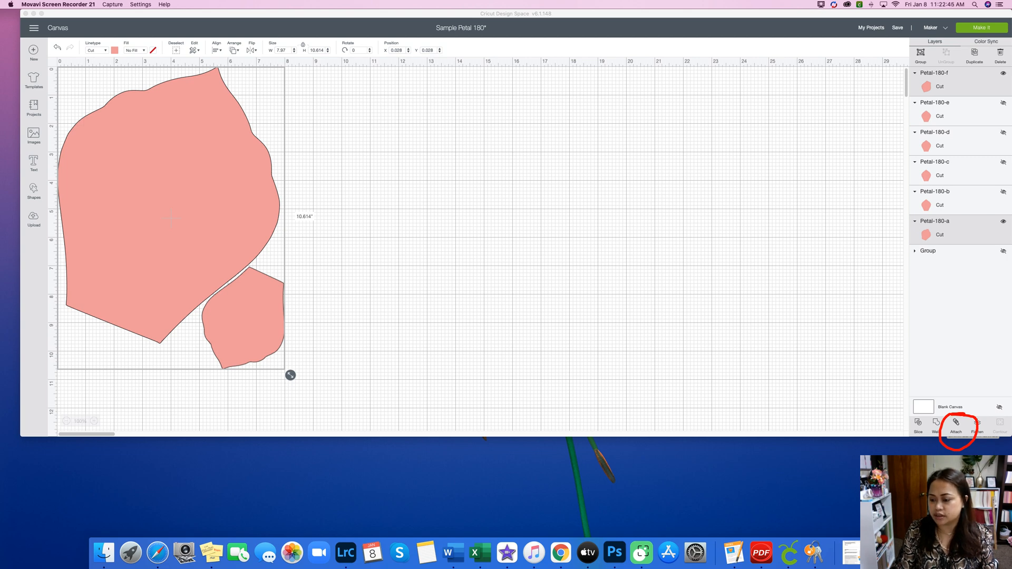
left_click(956, 424)
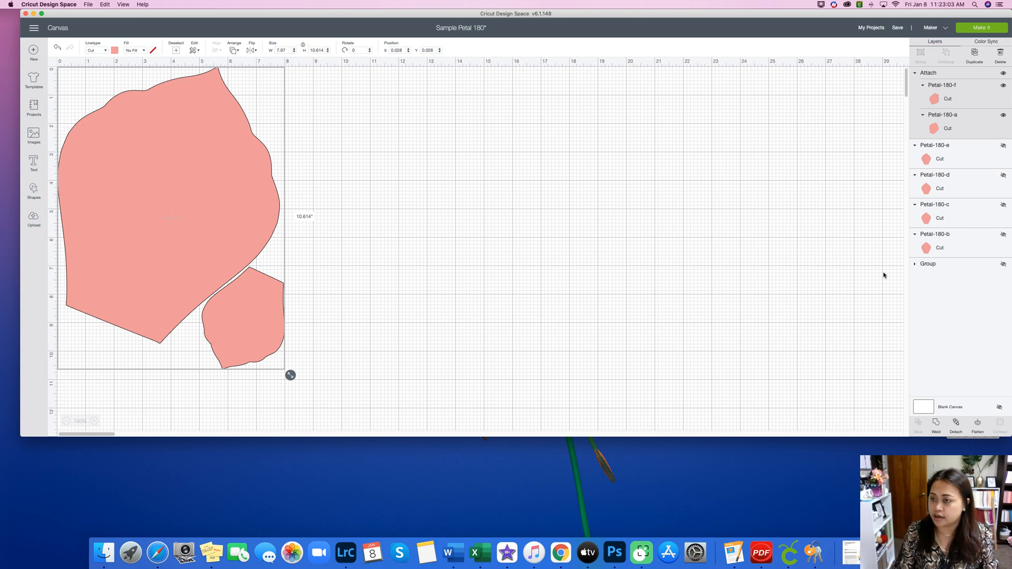
Send the attached petals to the mat preview and keep the material size at 12" x 12"
left_click(989, 29)
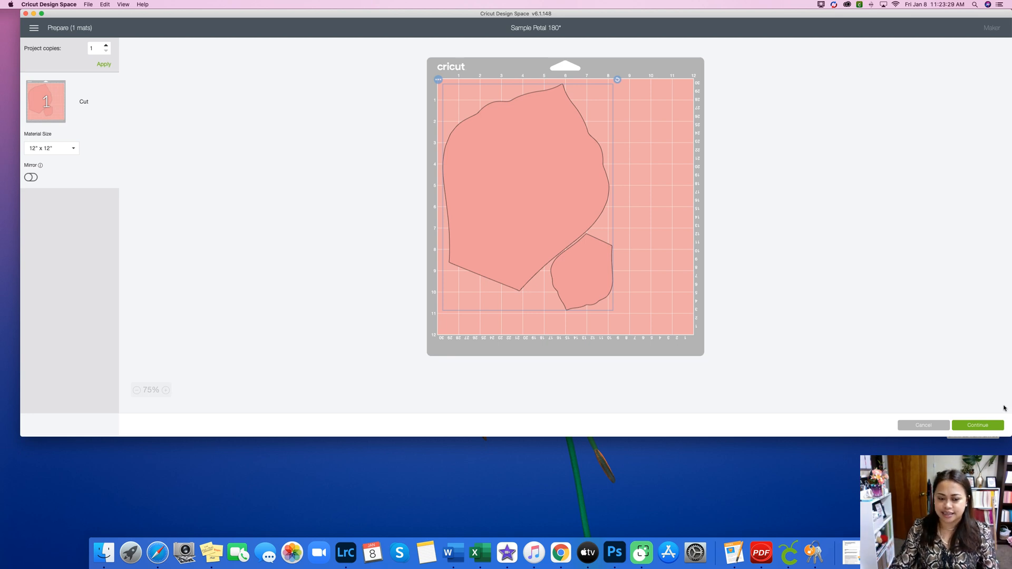
left_click_drag(23, 435, 10, 452)
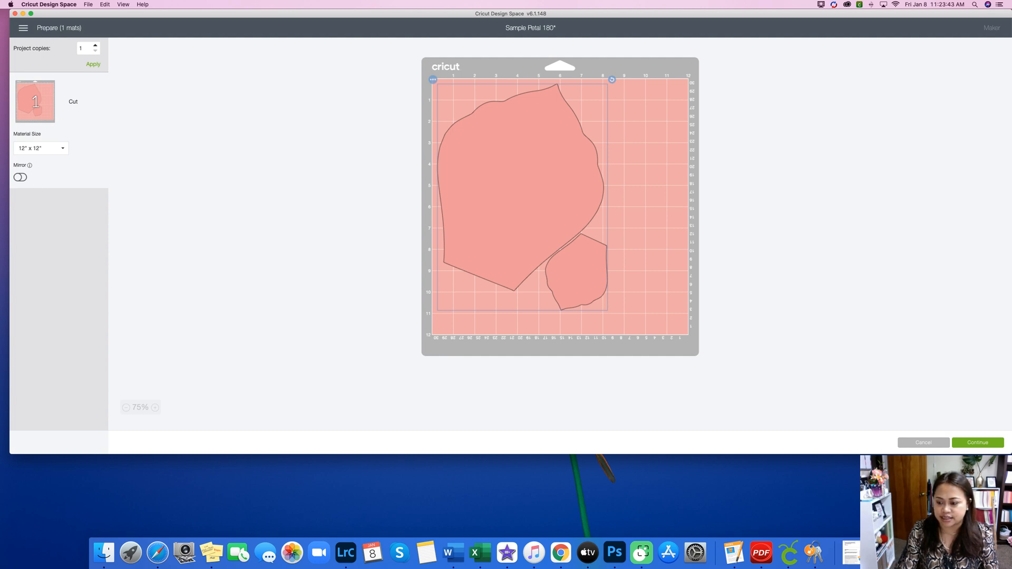
mouse_move(13, 74)
left_mouse_down()
mouse_move(40, 75)
mouse_move(85, 138)
mouse_move(46, 185)
mouse_move(3, 142)
mouse_move(11, 75)
mouse_move(22, 77)
left_mouse_up()
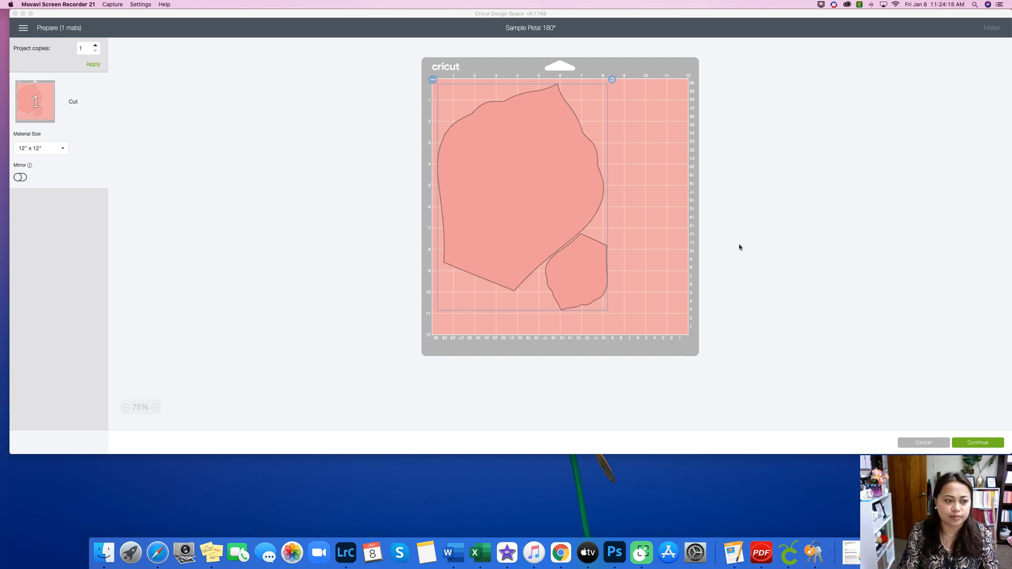
left_click(64, 151)
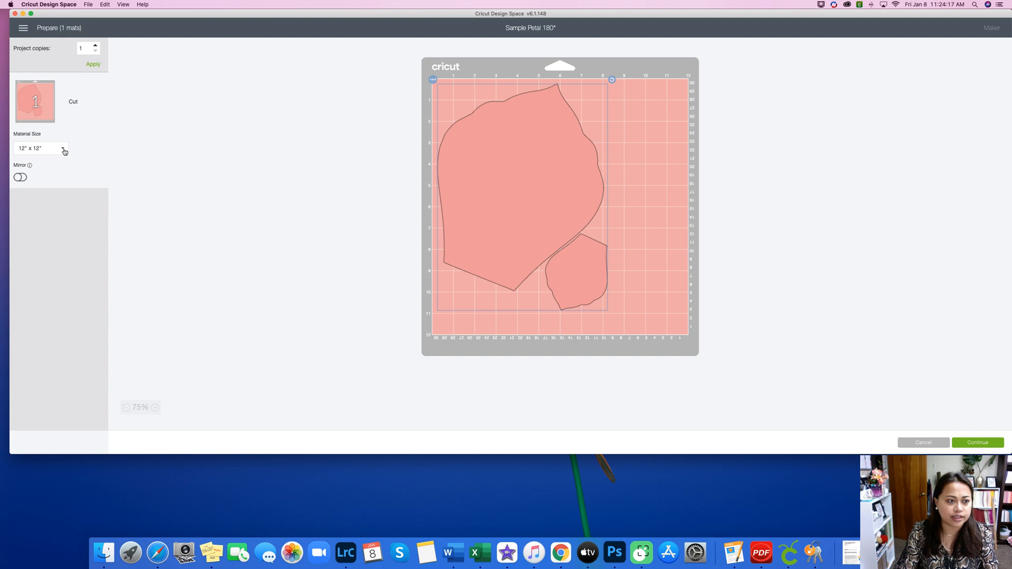
left_click(62, 150)
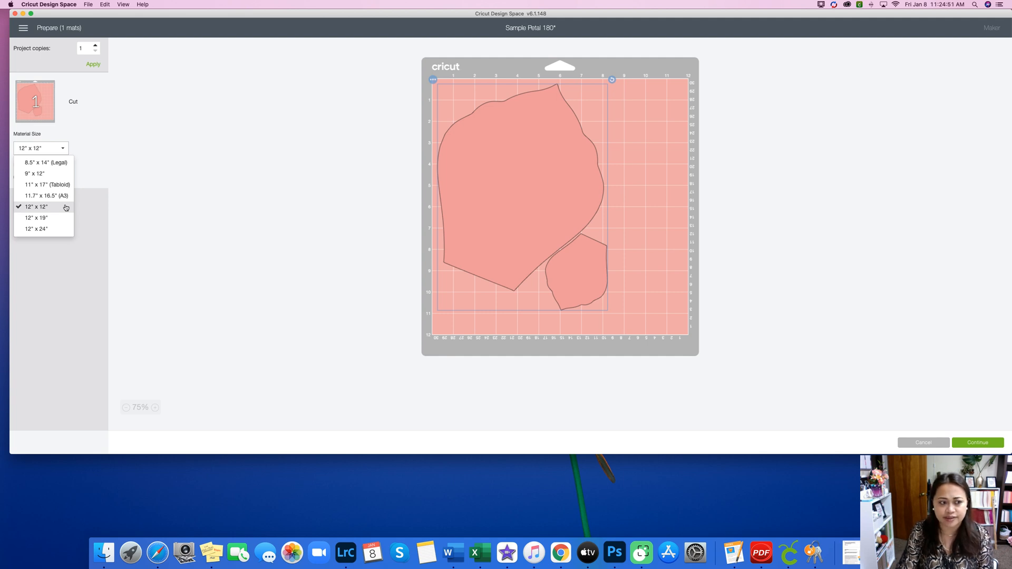
left_click(66, 207)
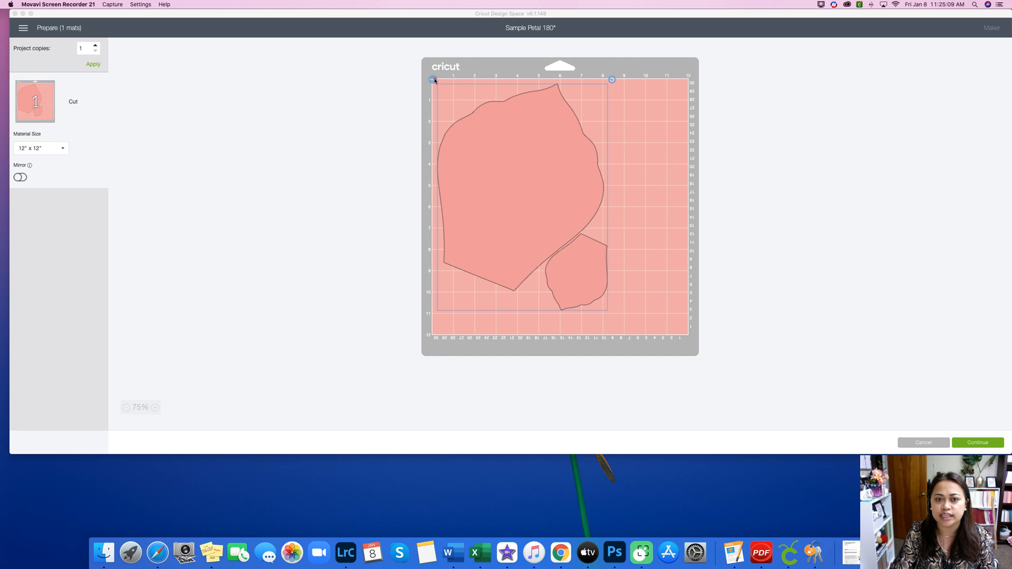
mouse_move(432, 80)
left_mouse_down()
mouse_move(614, 79)
mouse_move(611, 286)
mouse_move(605, 313)
mouse_move(430, 316)
left_mouse_up()
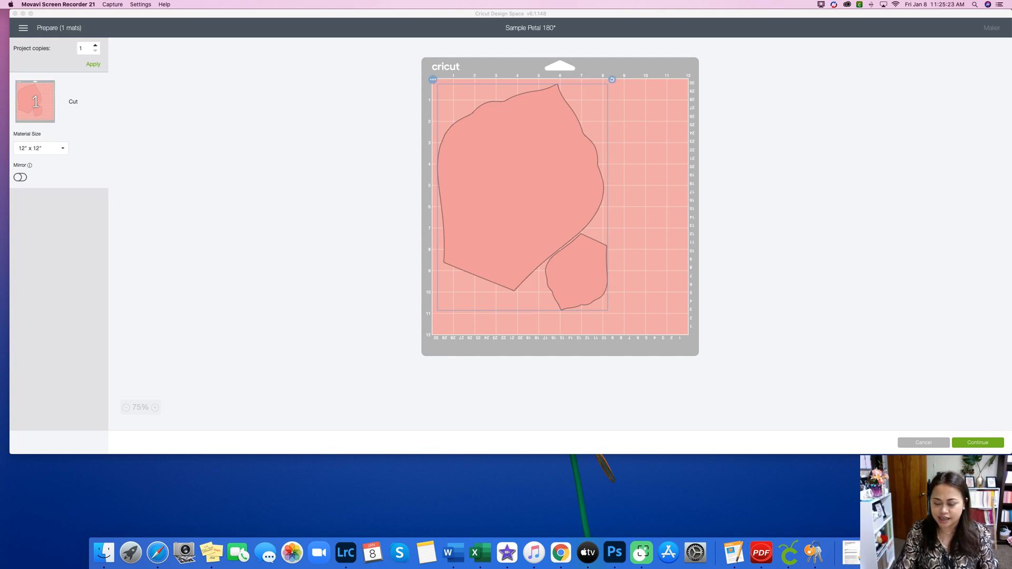
left_click(989, 445)
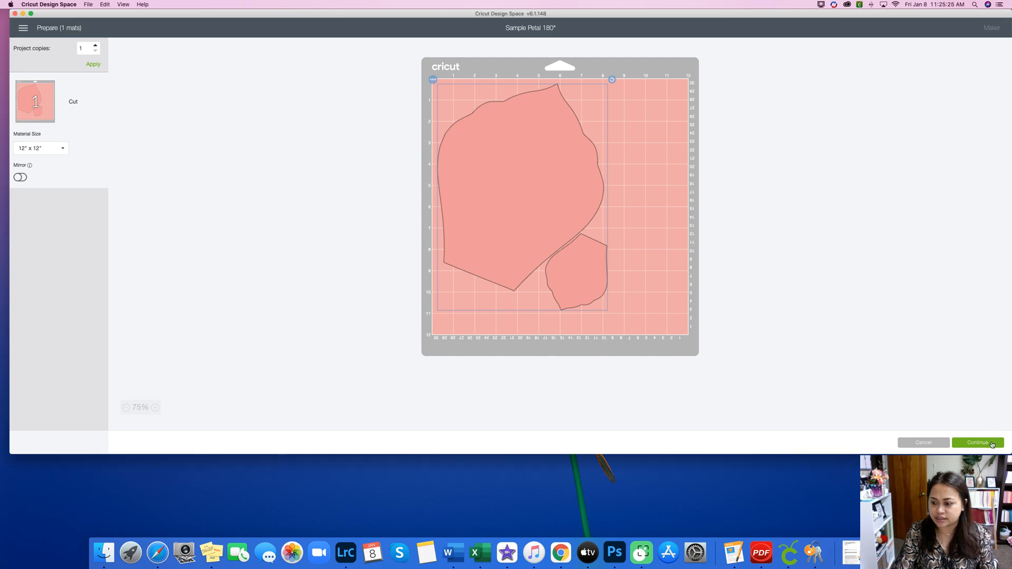
left_click(973, 445)
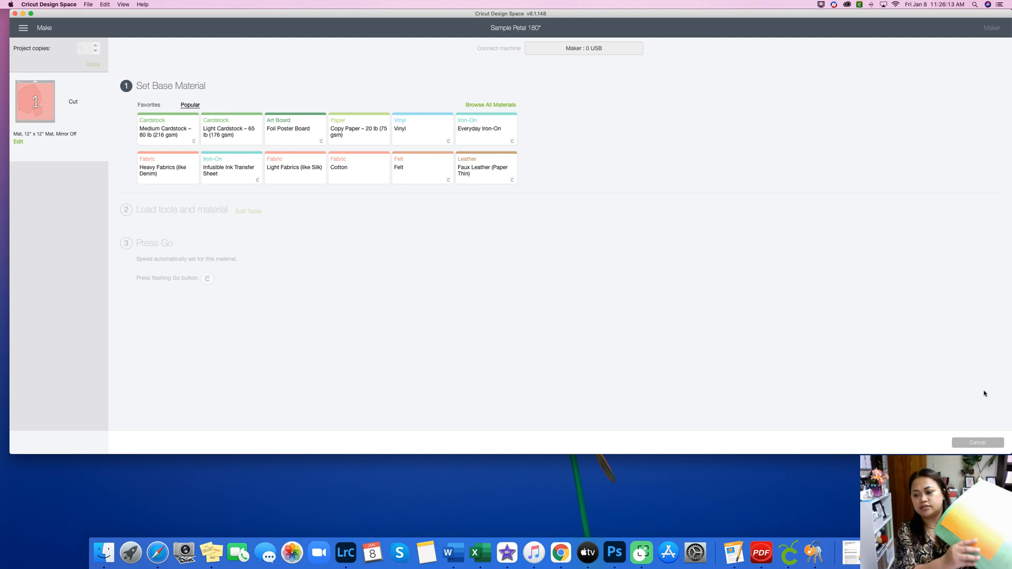
left_click(978, 441)
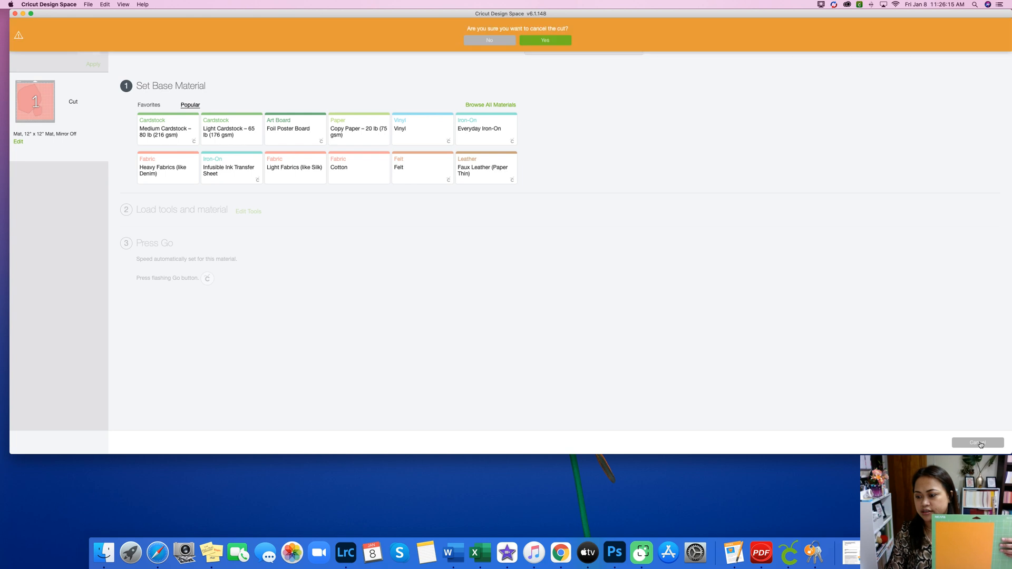
left_click(545, 42)
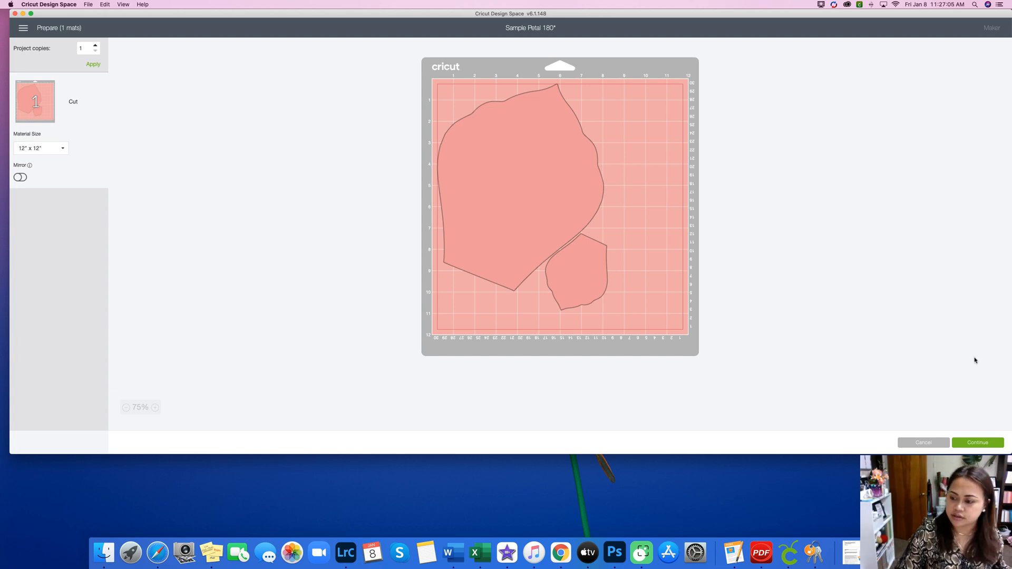
Continue to the cut setup and set the base material to Light Cardstock – 65 lb (176 gsm)
left_click(970, 443)
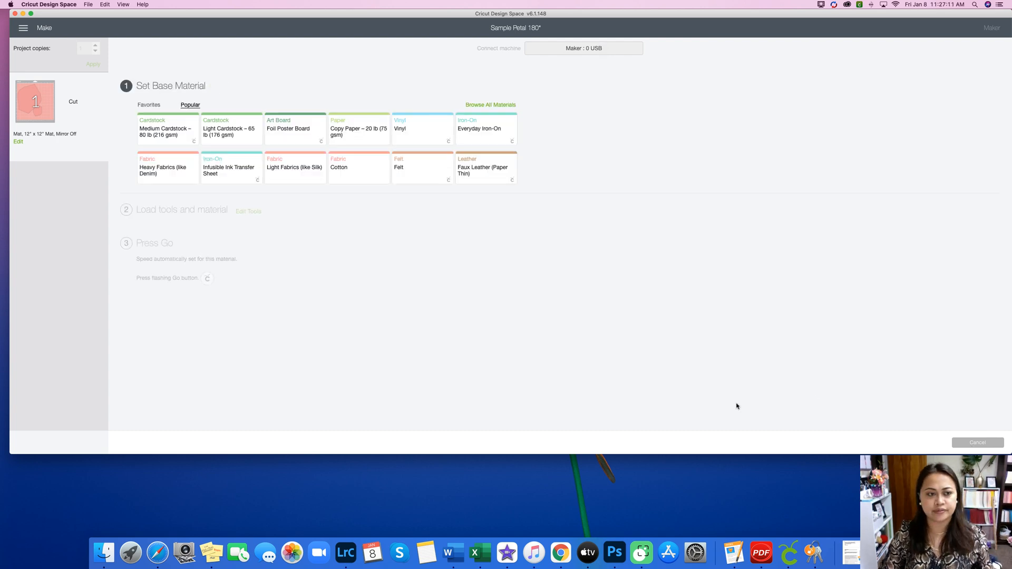
left_click(236, 137)
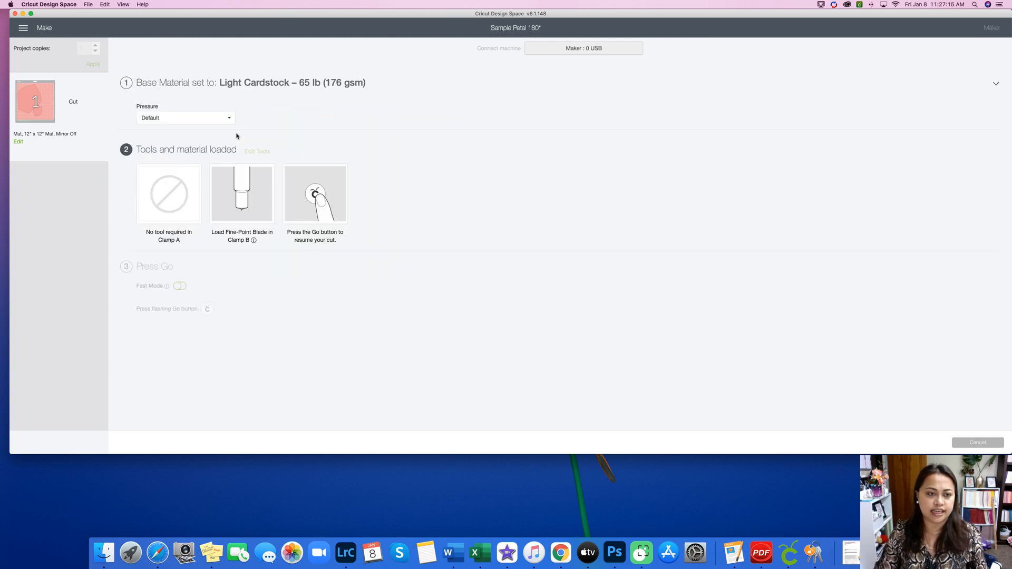
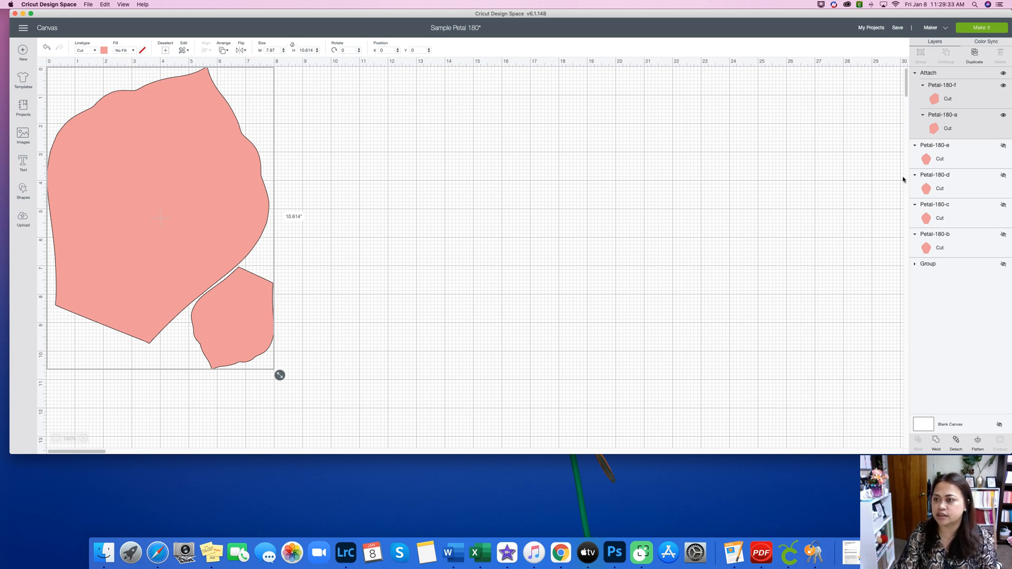
Hide and collapse the attached petal set, and show the Petal-180-e and Petal-180-b layers
left_click(1003, 74)
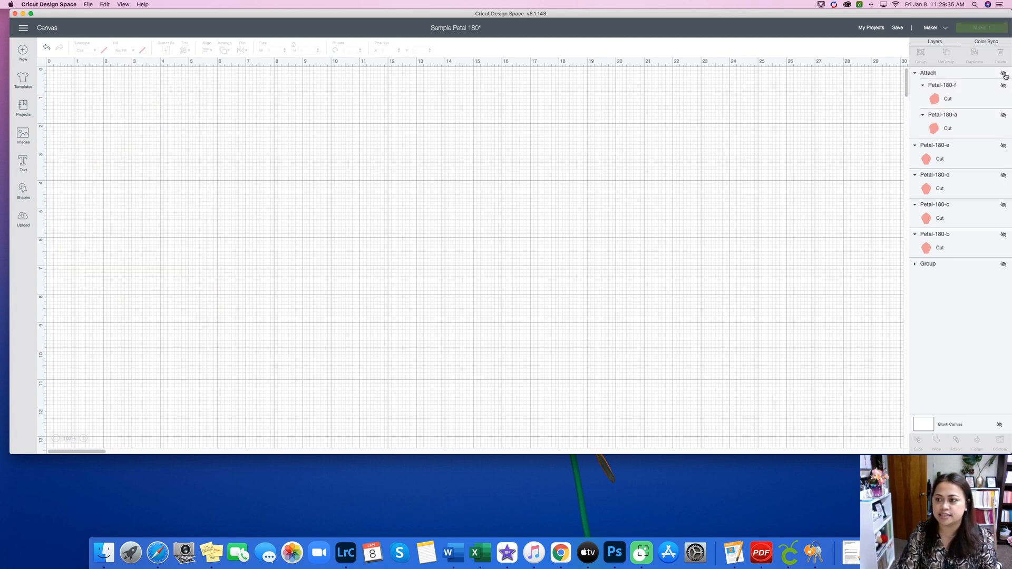
left_click(915, 74)
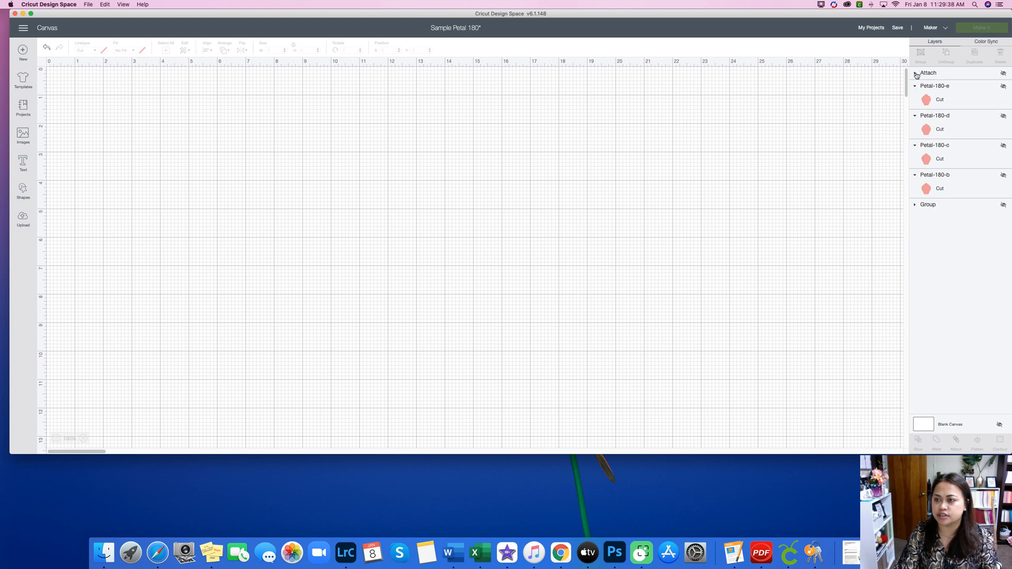
left_click(1003, 88)
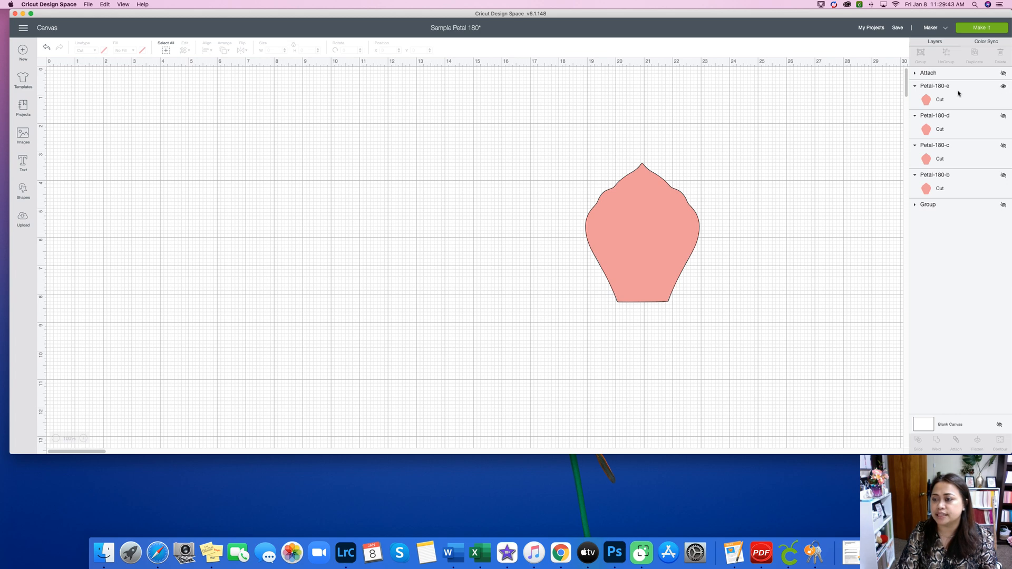
left_click(1003, 176)
Move the Petal-180-b petal to about X 1.9, Y 1.4 inches and rotate it clockwise
left_click_drag(730, 218, 283, 188)
left_click_drag(301, 90, 347, 151)
key("Escape")
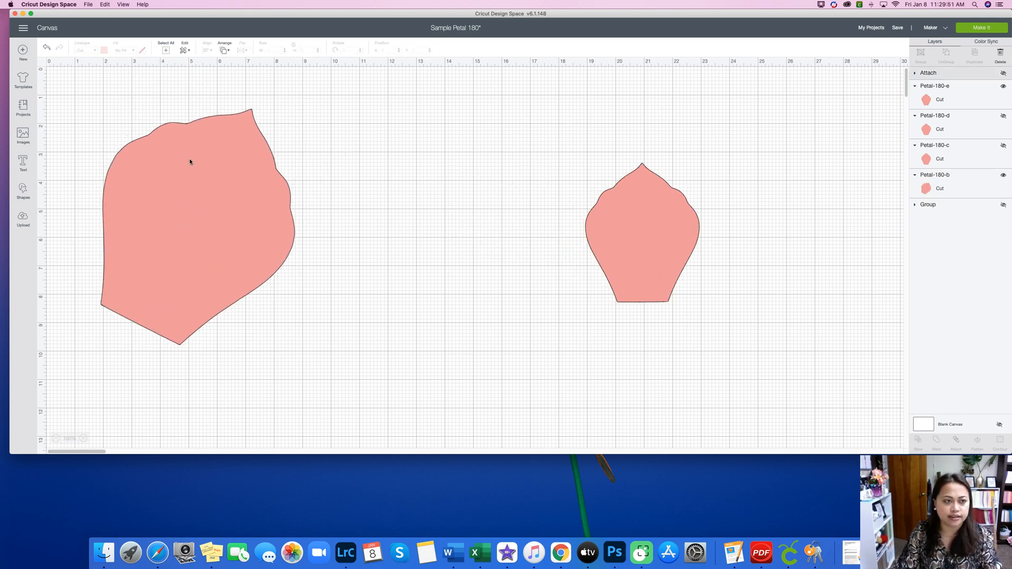
Place Petal-180-b at the canvas origin and nest the rotated Petal-180-e closely against its lower-right edge, ending about 10.4 inches down
left_click_drag(221, 189, 153, 139)
left_click_drag(620, 244, 272, 259)
left_click_drag(375, 168, 257, 270)
left_click_drag(318, 235, 239, 283)
left_click(357, 296)
left_click(344, 297)
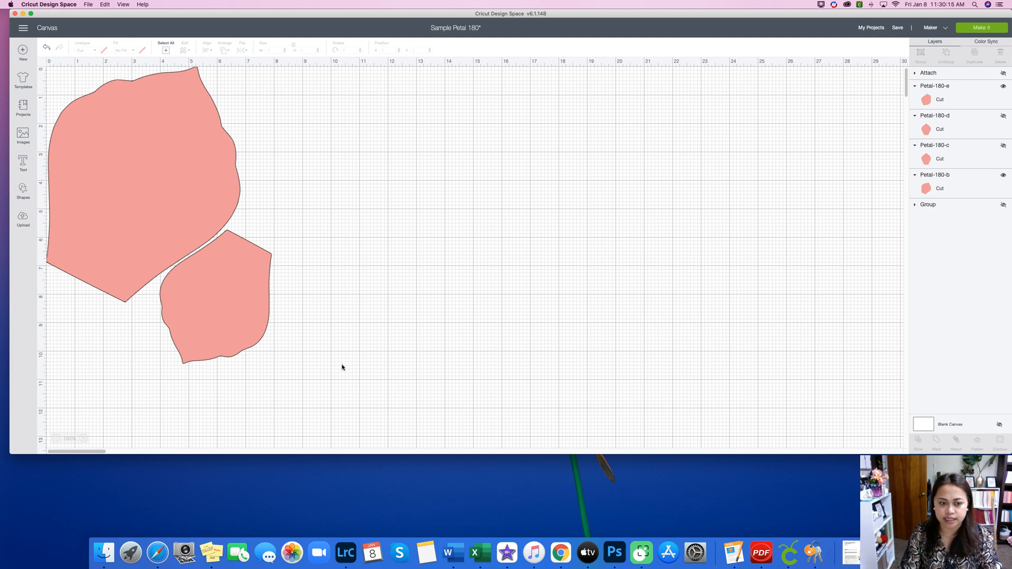
Attach Petal-180-e and Petal-180-b together and send the pair to the mat preview
left_click_drag(342, 367, 147, 162)
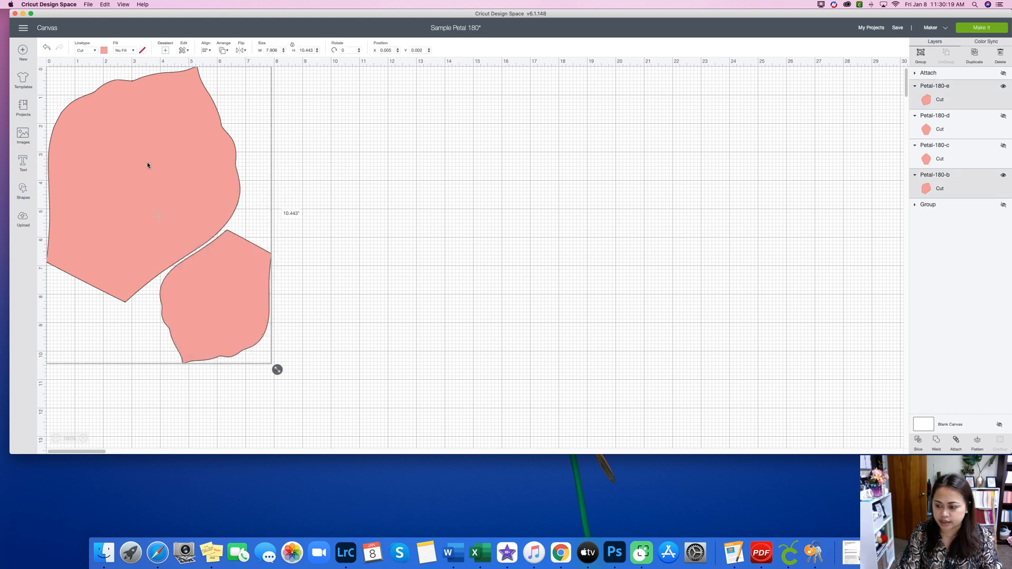
left_click(957, 442)
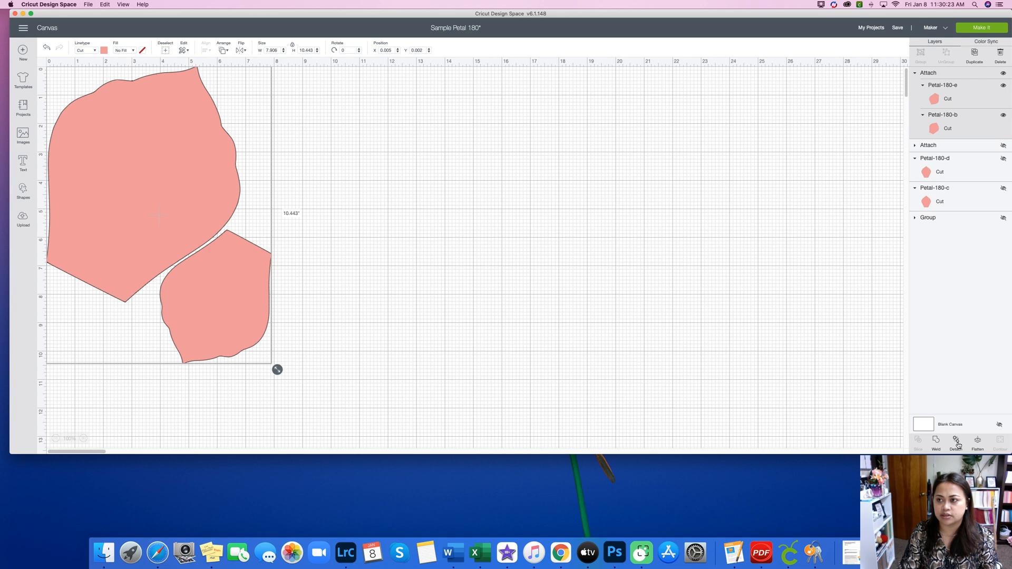
left_click(986, 30)
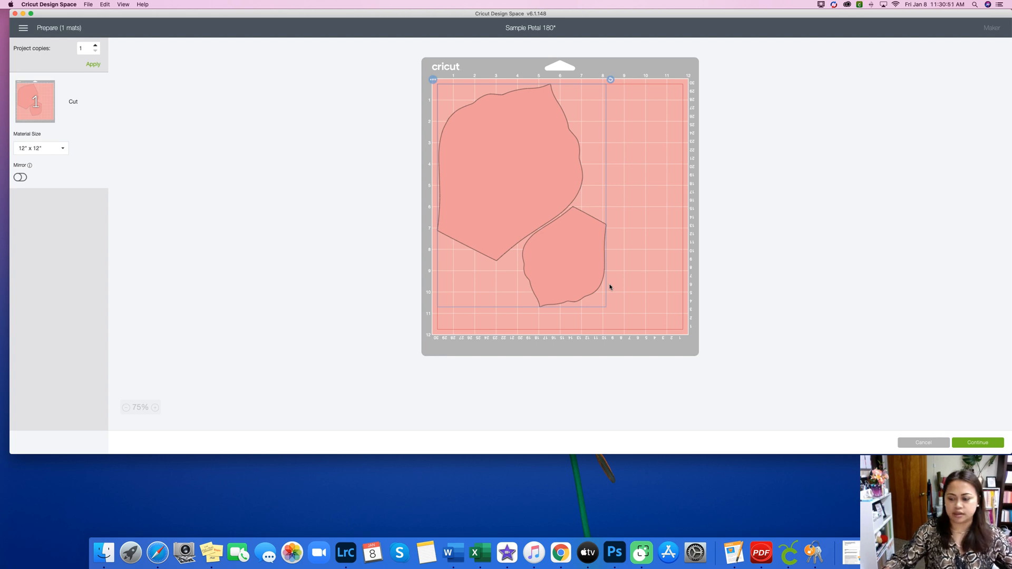
Continue to the cut setup, set the base material to Light Cardstock – 65 lb (176 gsm), and finish the cut
left_click(969, 444)
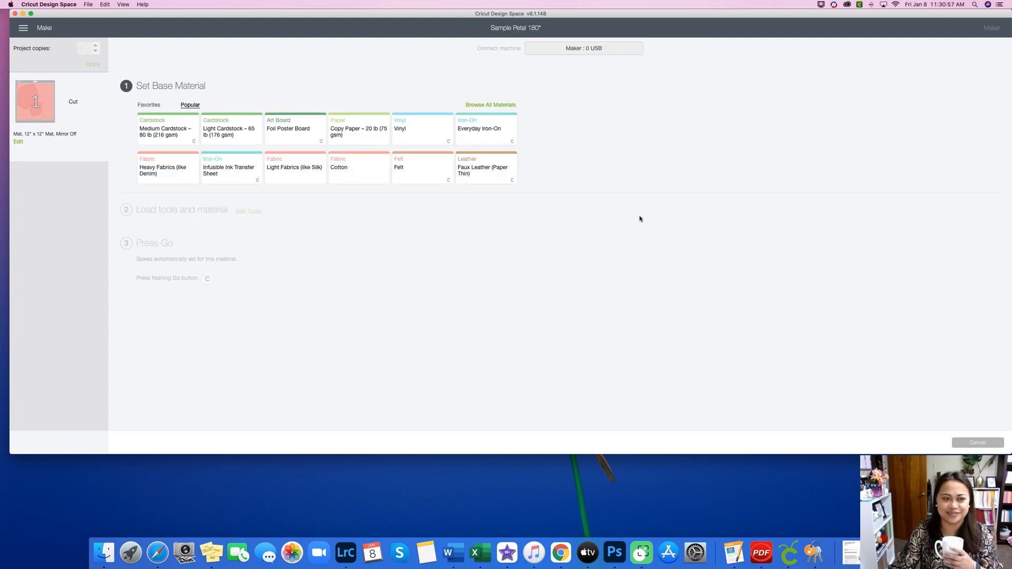
left_click(241, 140)
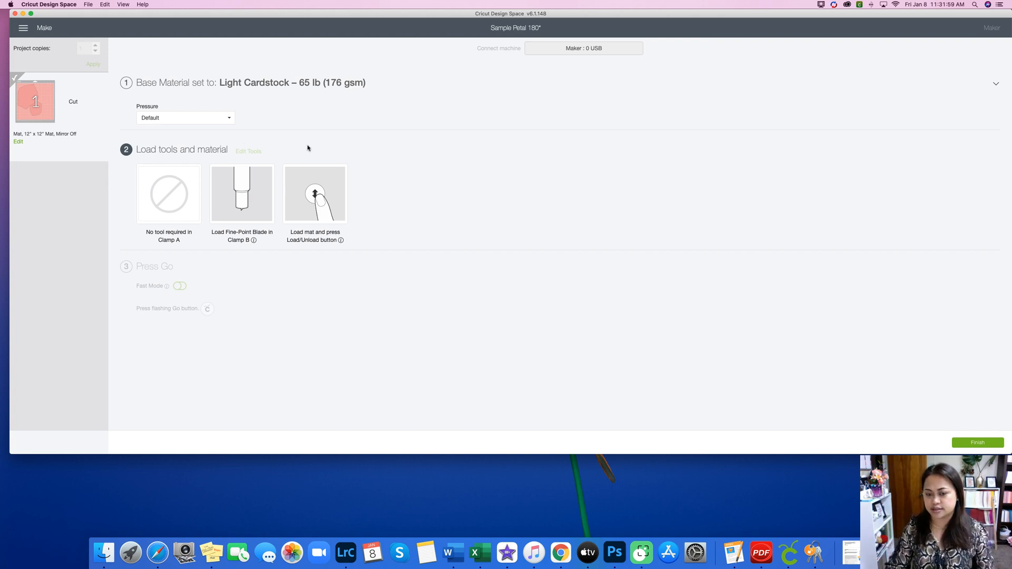
left_click(983, 447)
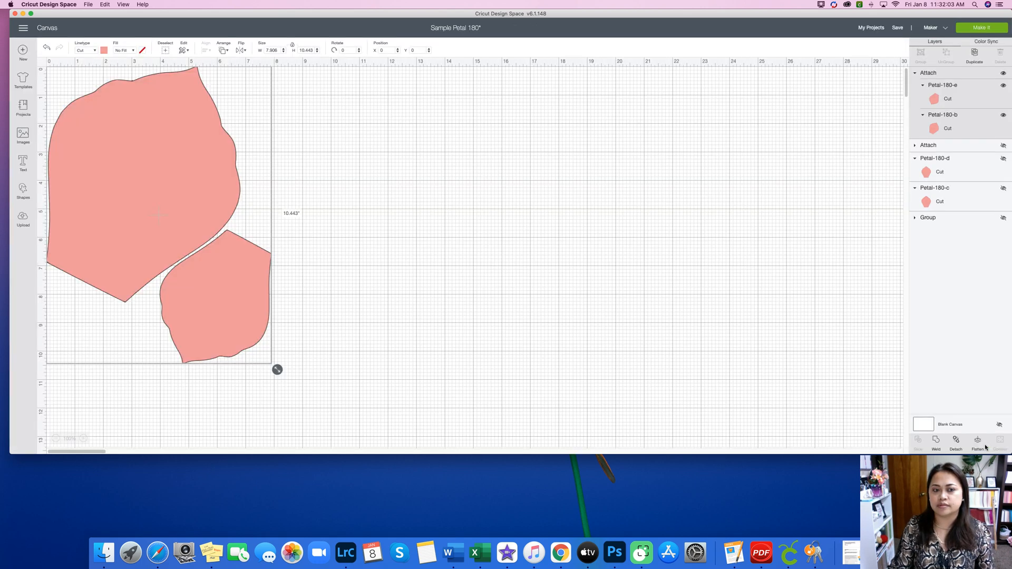
Hide the attached Petal-180-e and Petal-180-b pair and show the Petal-180-d and Petal-180-c layers
left_click(1003, 73)
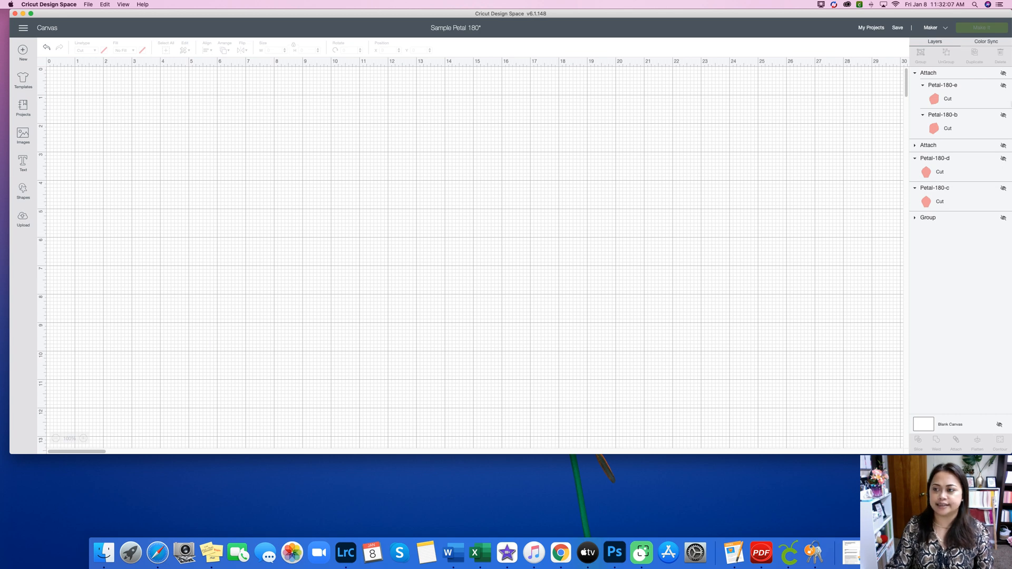
left_click(1003, 160)
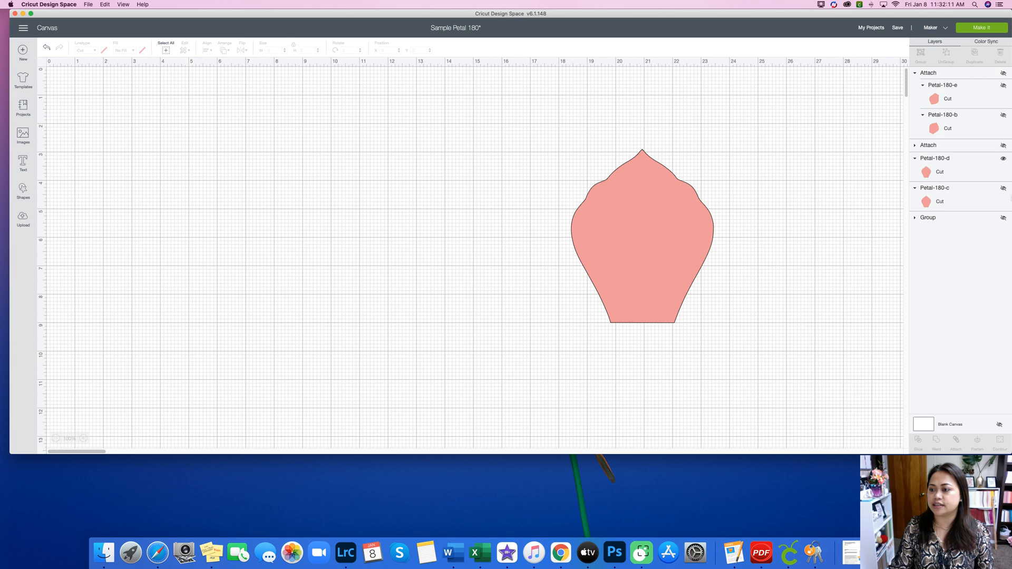
left_click(1003, 188)
Move Petal-180-d to about X 13.3, Y 2.4 inches and Petal-180-c to the canvas origin
left_click_drag(658, 216, 510, 203)
left_click_drag(683, 236, 292, 178)
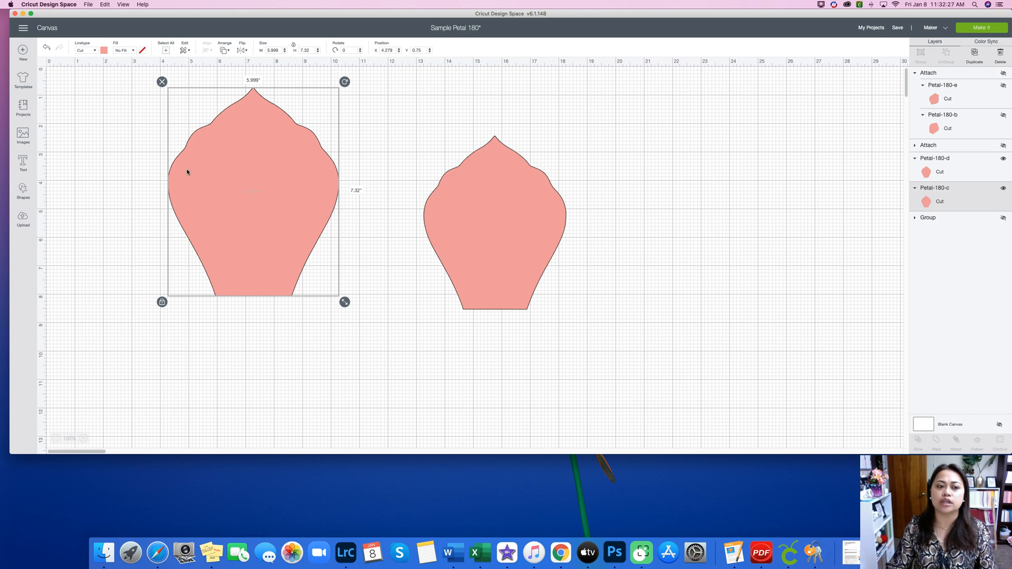
left_click_drag(322, 185, 201, 164)
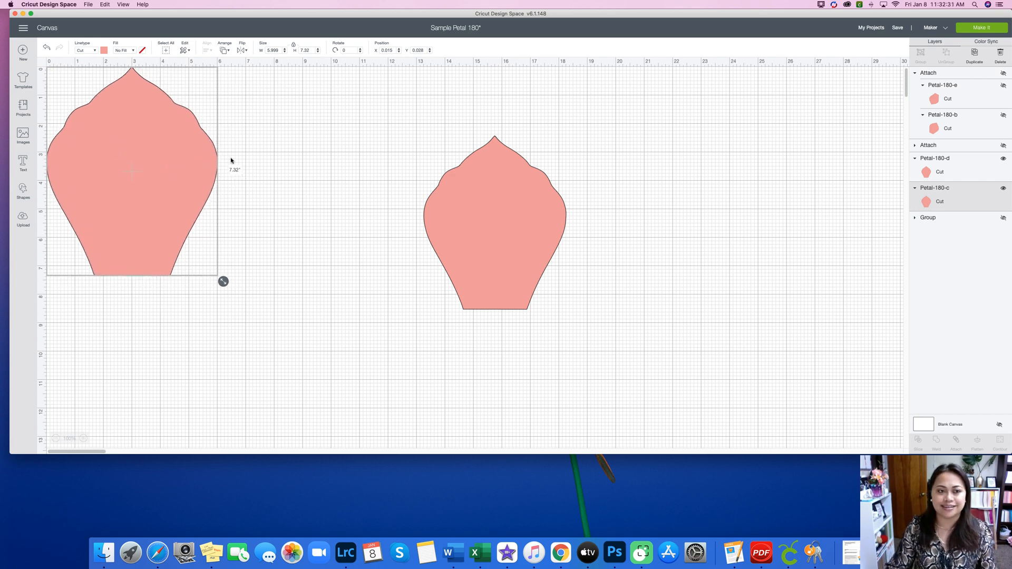
Flip Petal-180-d vertically and nest it against the right side of Petal-180-c at about X 5.7, Y 1.9 inches
left_click(529, 206)
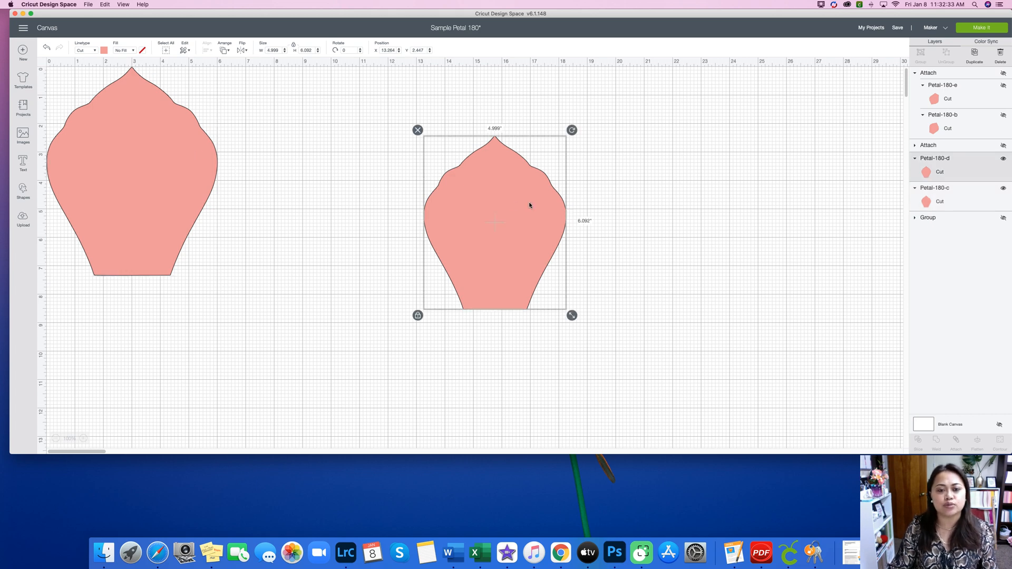
left_click(246, 51)
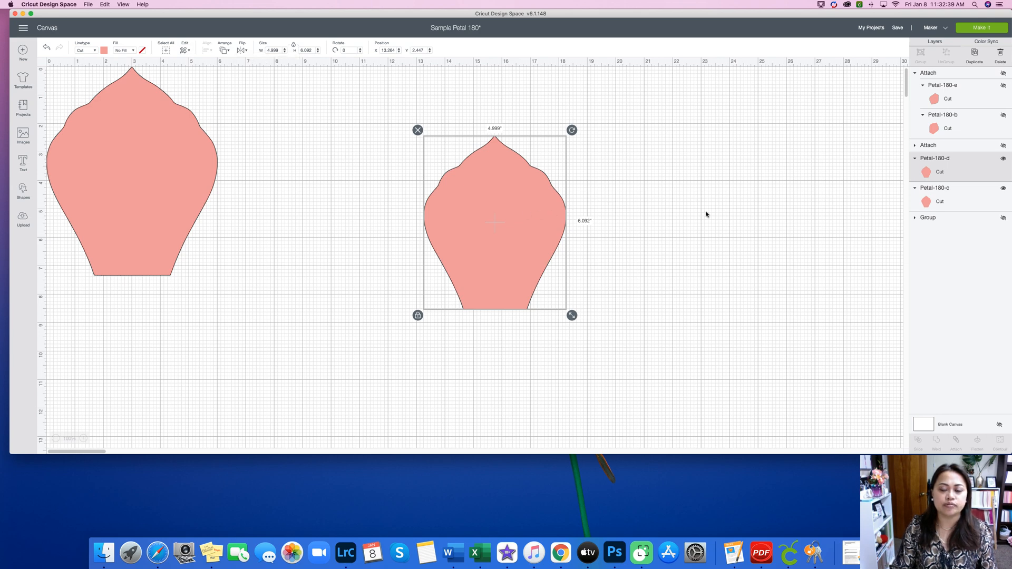
left_click(708, 215)
left_click_drag(538, 221, 332, 177)
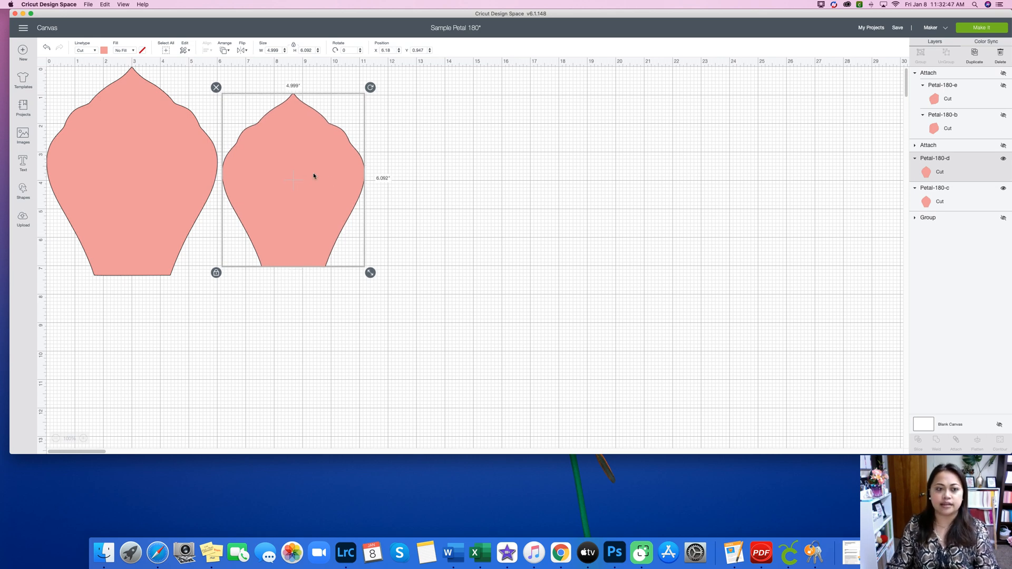
left_click_drag(327, 168, 312, 159)
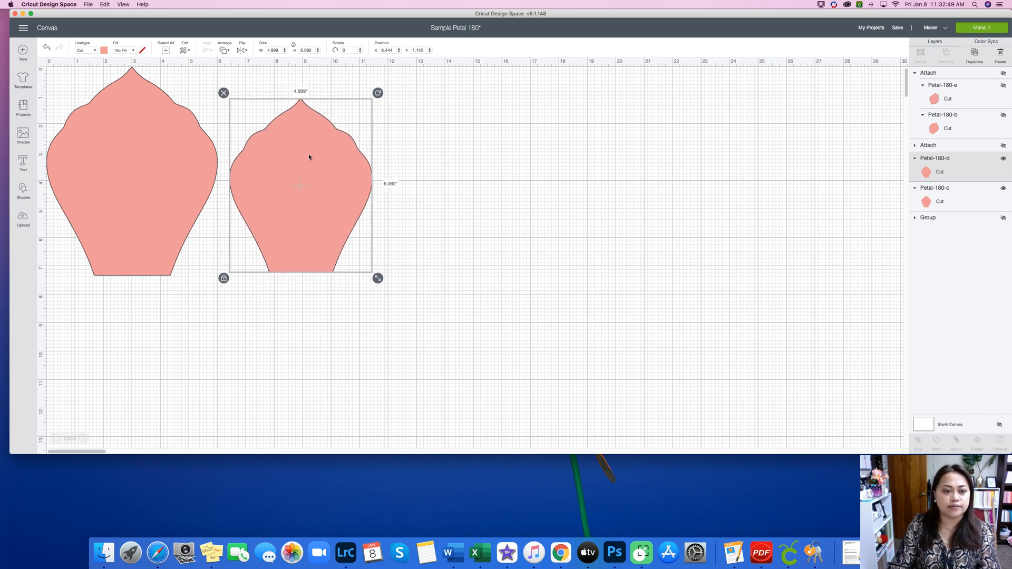
left_click(242, 50)
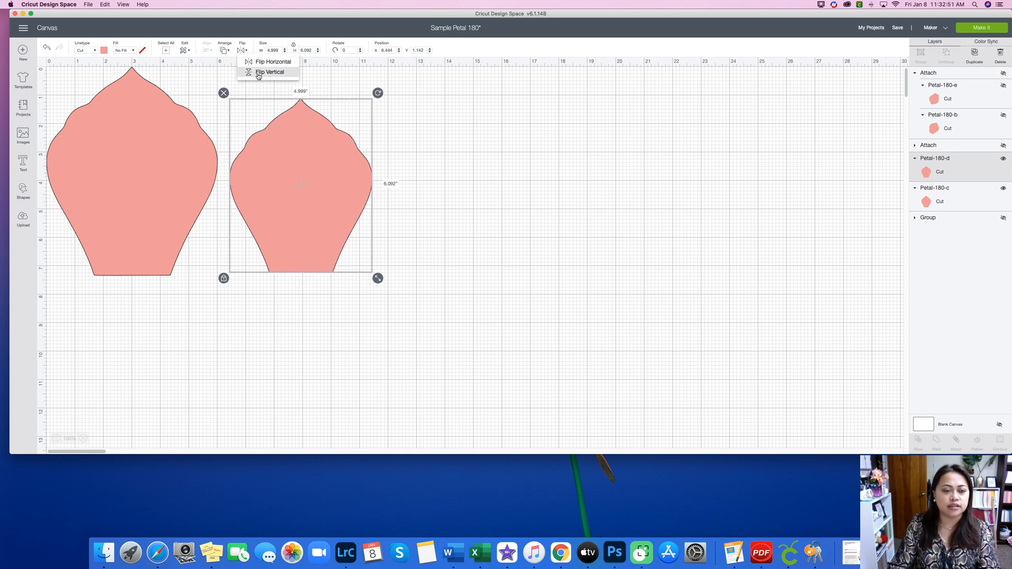
left_click(259, 74)
left_click_drag(333, 197, 311, 219)
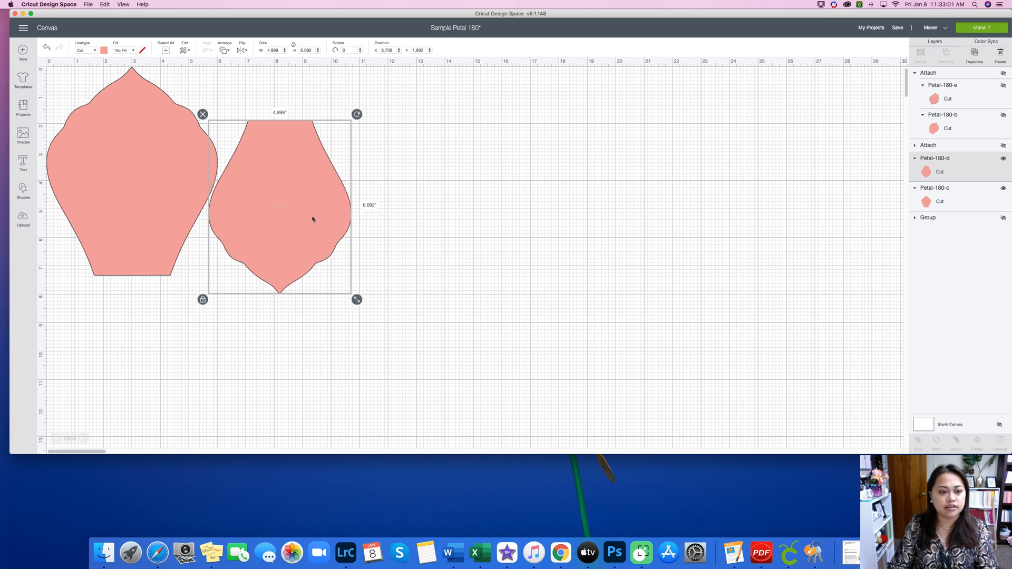
Select the Petal-180-d and Petal-180-c petals together on the canvas
left_click(457, 223)
left_click_drag(450, 234, 140, 124)
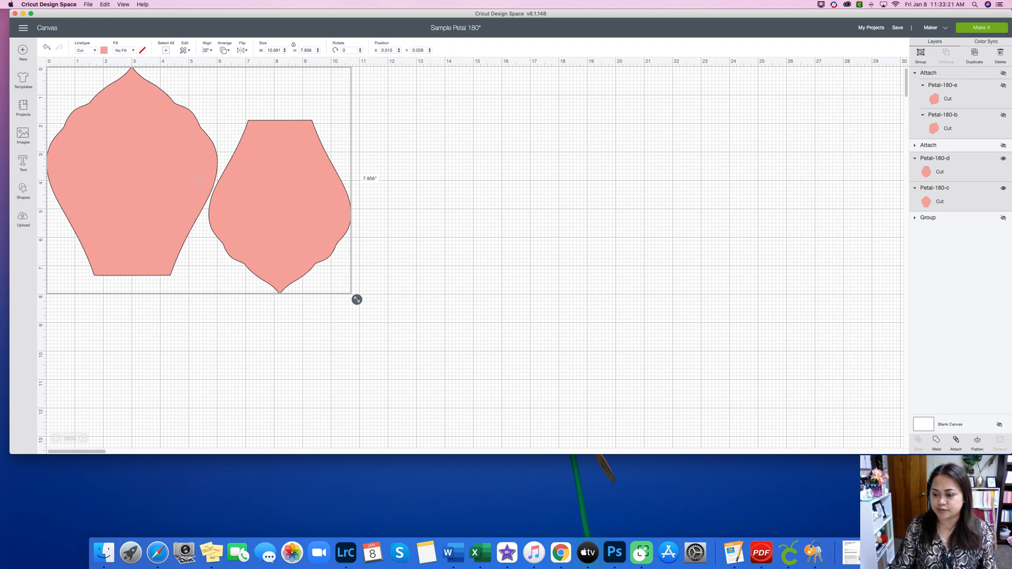
key("super+Tab")
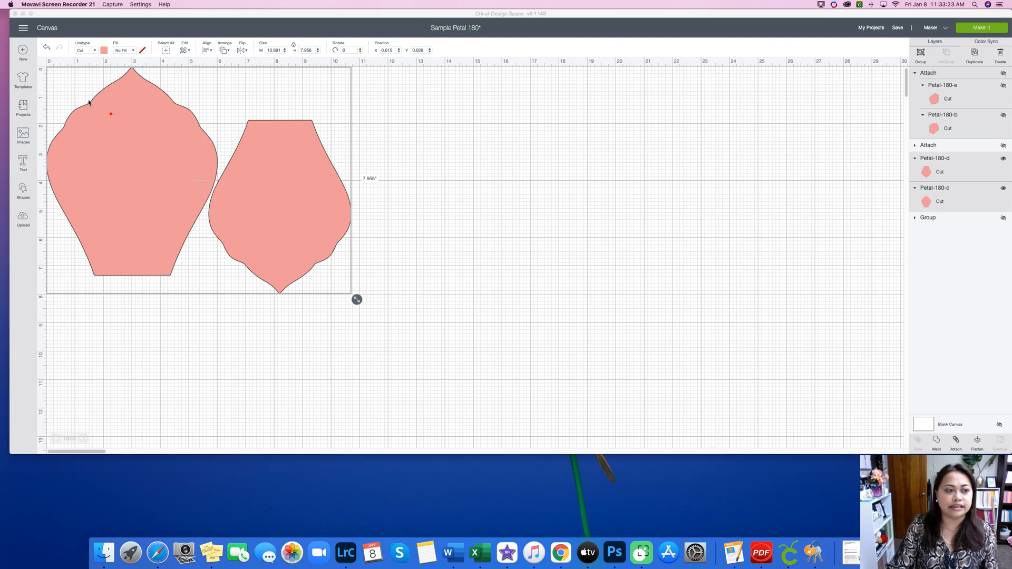
mouse_move(50, 68)
left_mouse_down()
mouse_move(349, 67)
mouse_move(350, 294)
mouse_move(34, 292)
left_mouse_up()
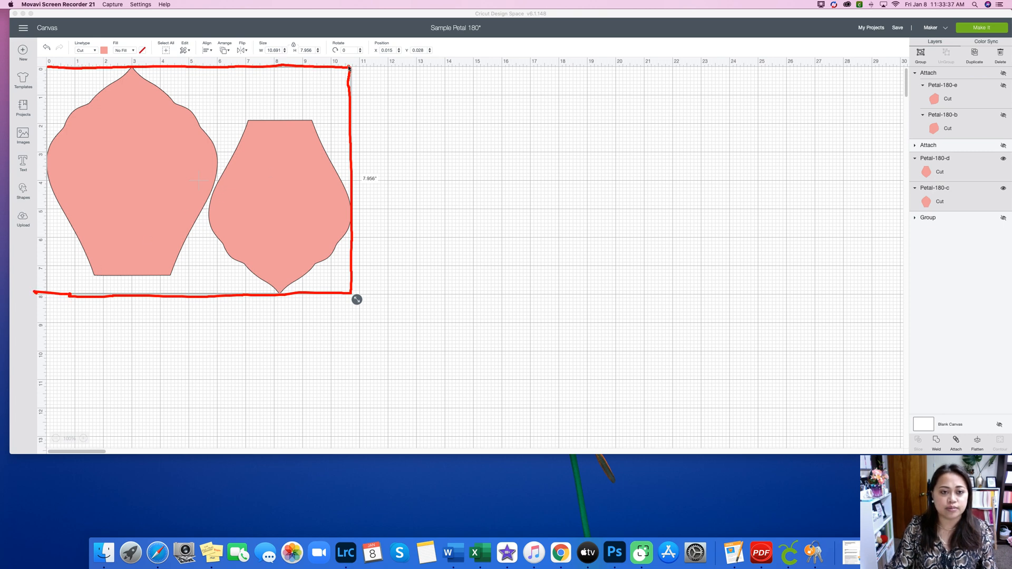
left_click_drag(350, 64, 345, 62)
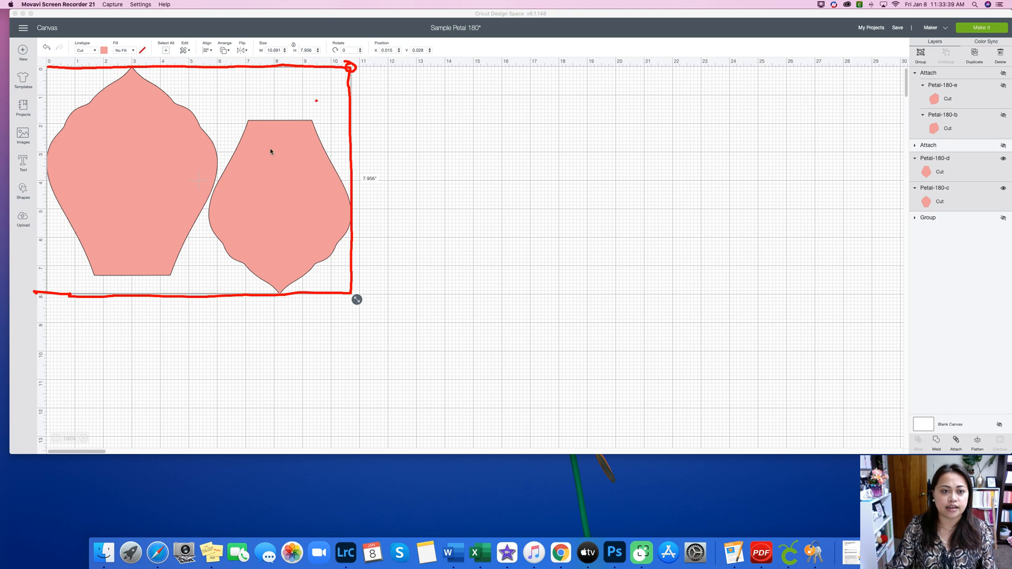
left_click_drag(47, 293, 44, 290)
left_click(276, 323)
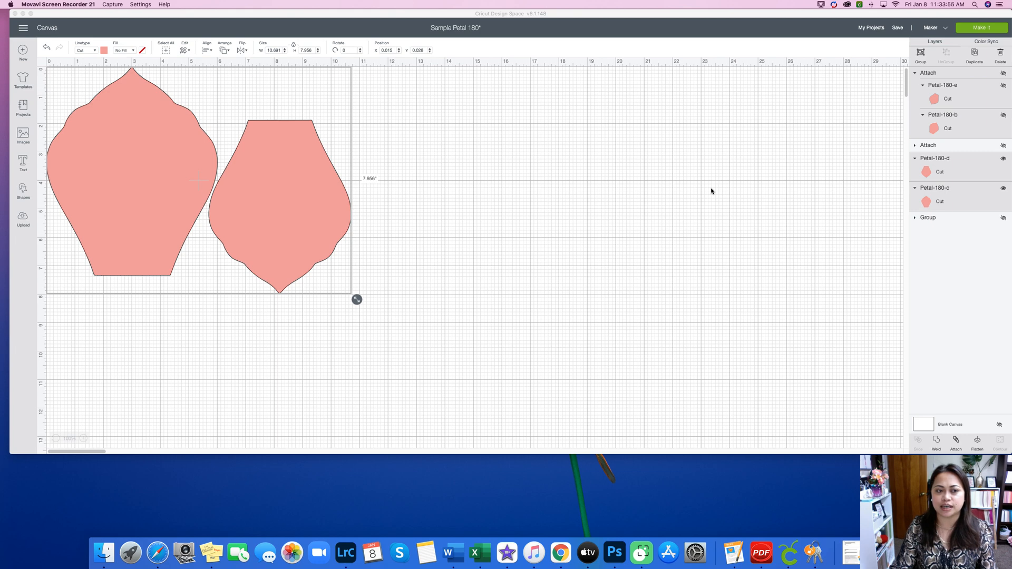
Try to attach the selected petals and undo the attachment
left_click(958, 443)
left_click(956, 442)
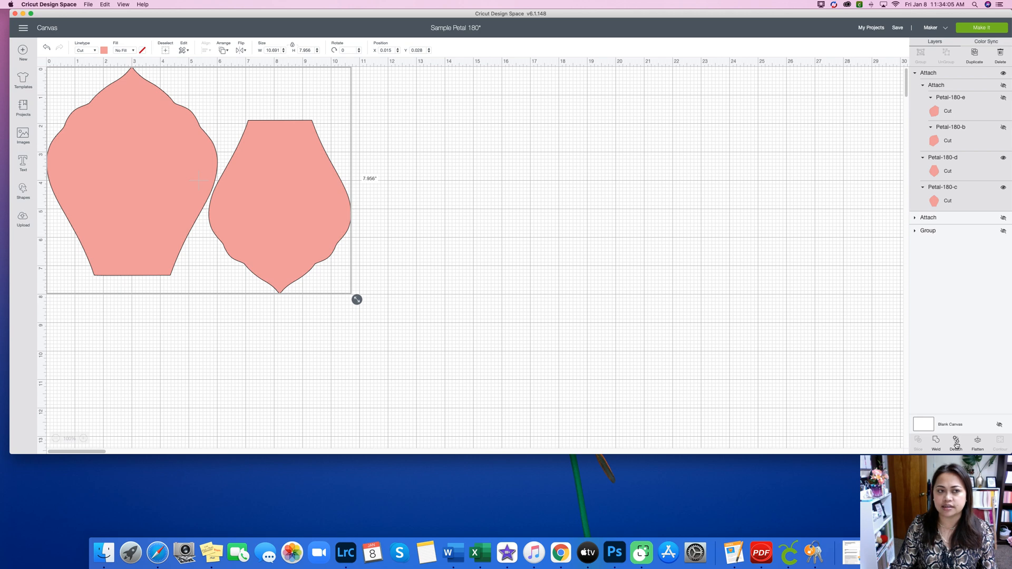
left_click(47, 48)
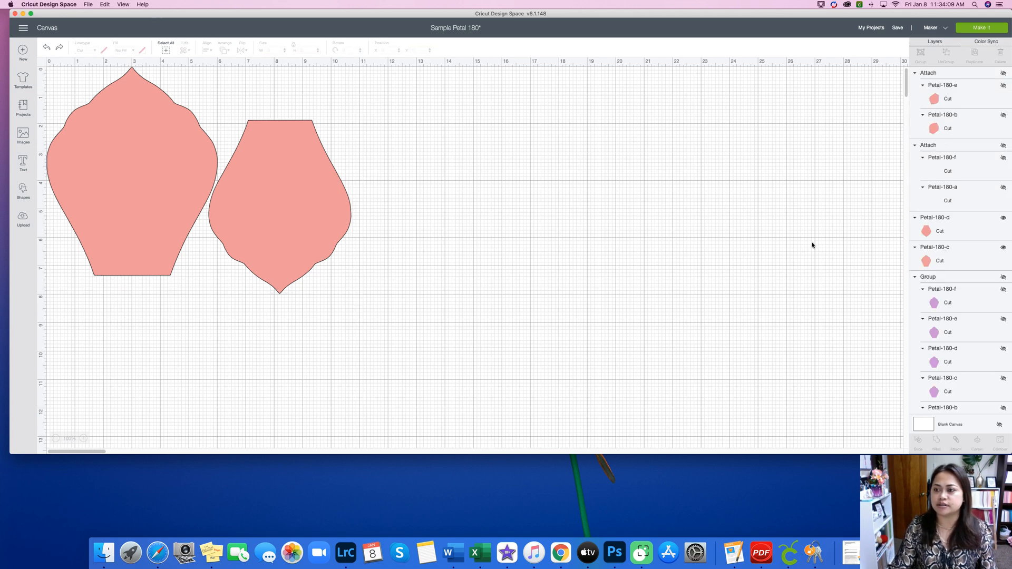
Select only the Petal-180-d and Petal-180-c layers and attach them as a pair
left_click(267, 217)
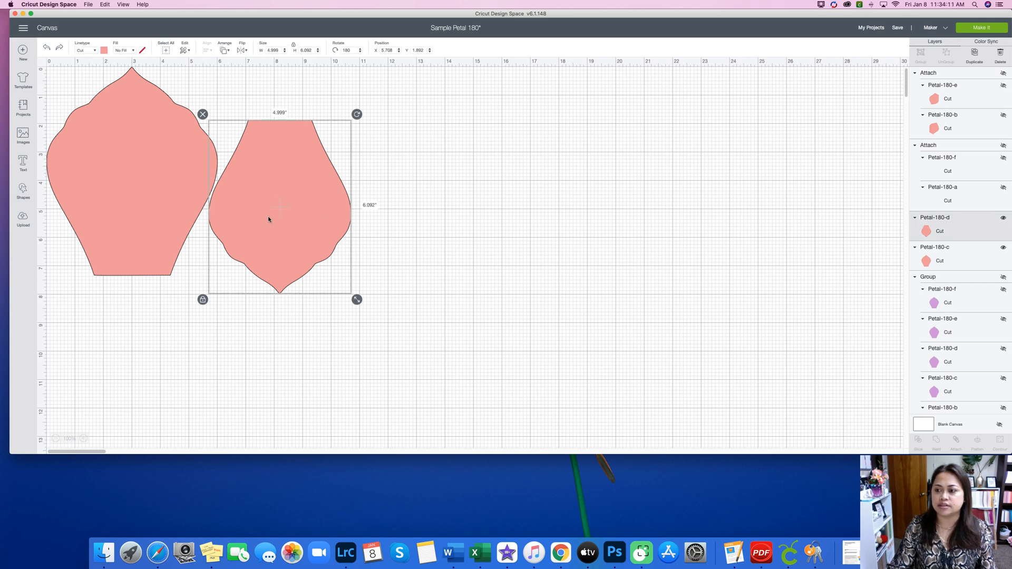
left_click(386, 245)
left_click_drag(379, 253, 115, 174)
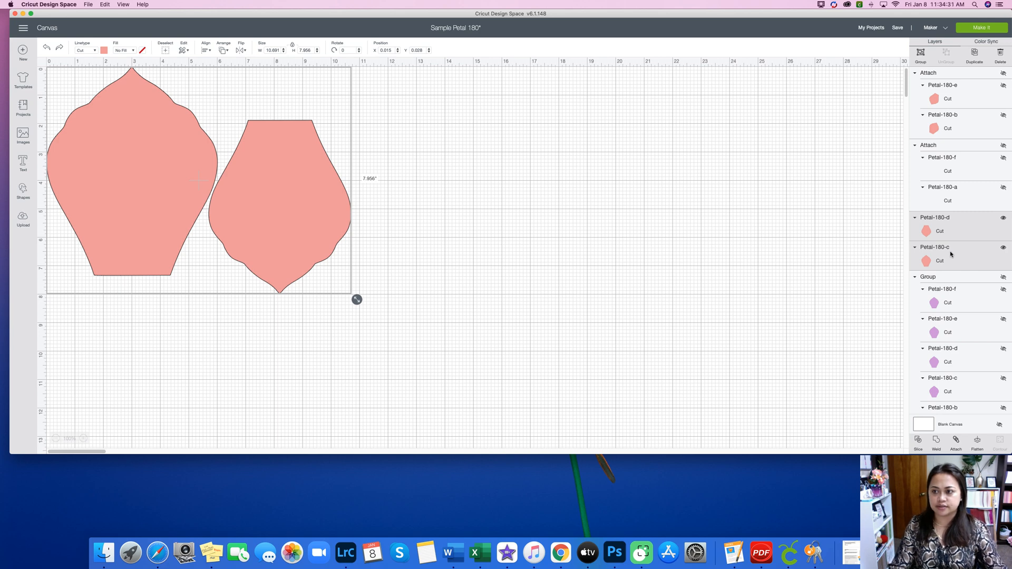
left_click(956, 440)
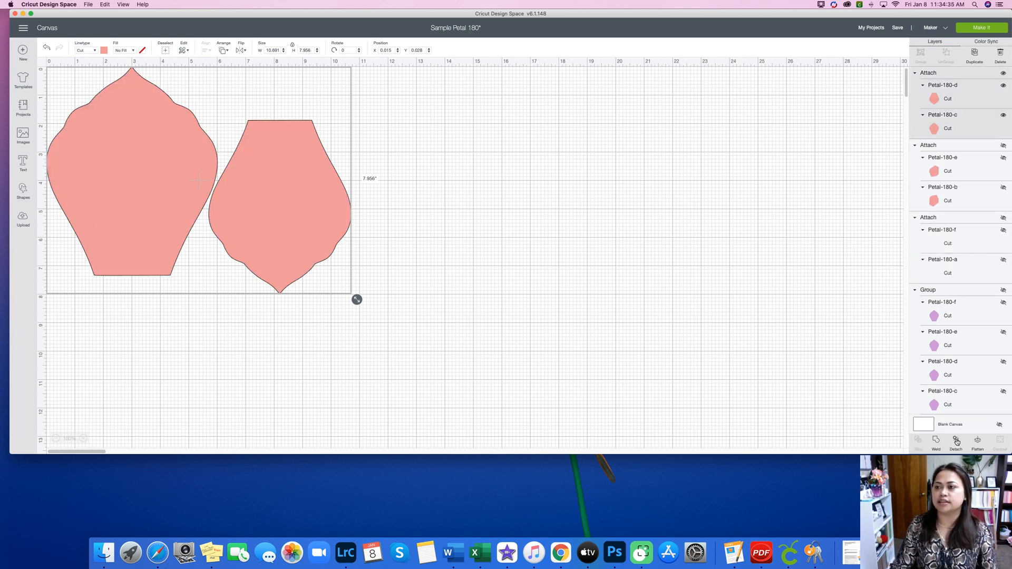
Send the attached Petal-180-d and Petal-180-c pair to cut on a 12" x 12" mat with Light Cardstock – 65 lb (176 gsm) as base material
left_click(981, 28)
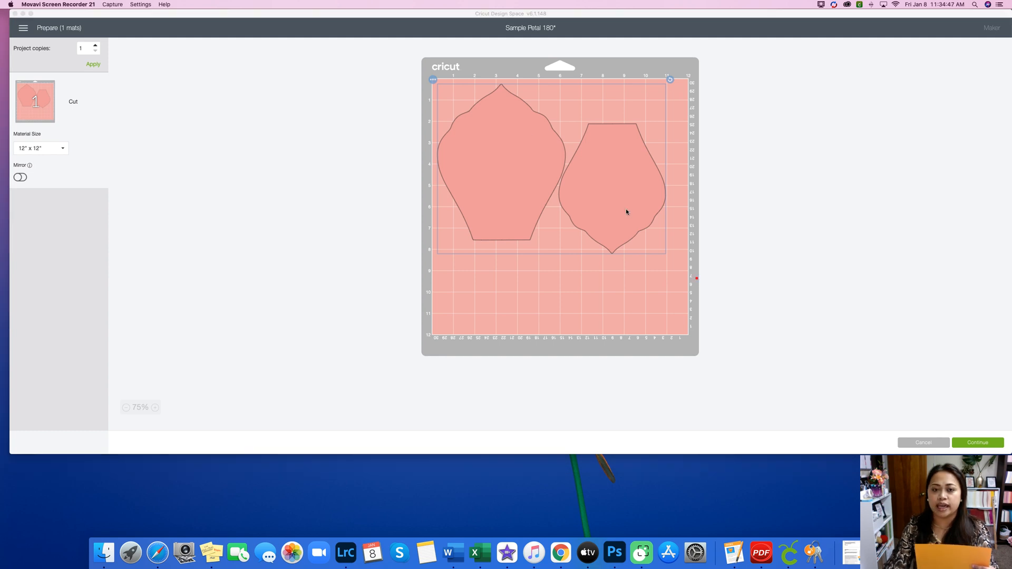
mouse_move(438, 86)
left_mouse_down()
mouse_move(666, 84)
mouse_move(664, 252)
mouse_move(429, 250)
mouse_move(436, 79)
left_mouse_up()
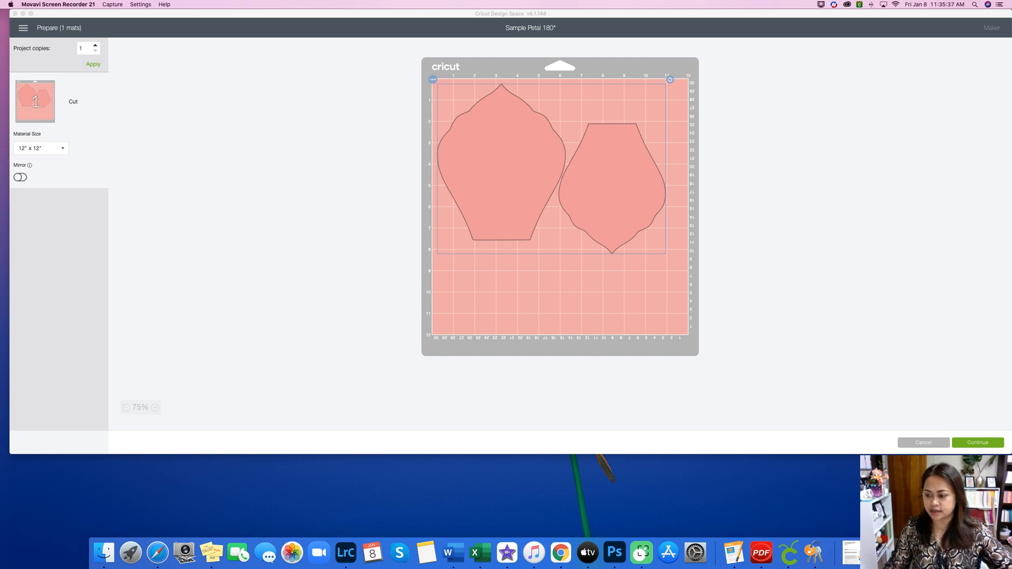
left_click(992, 448)
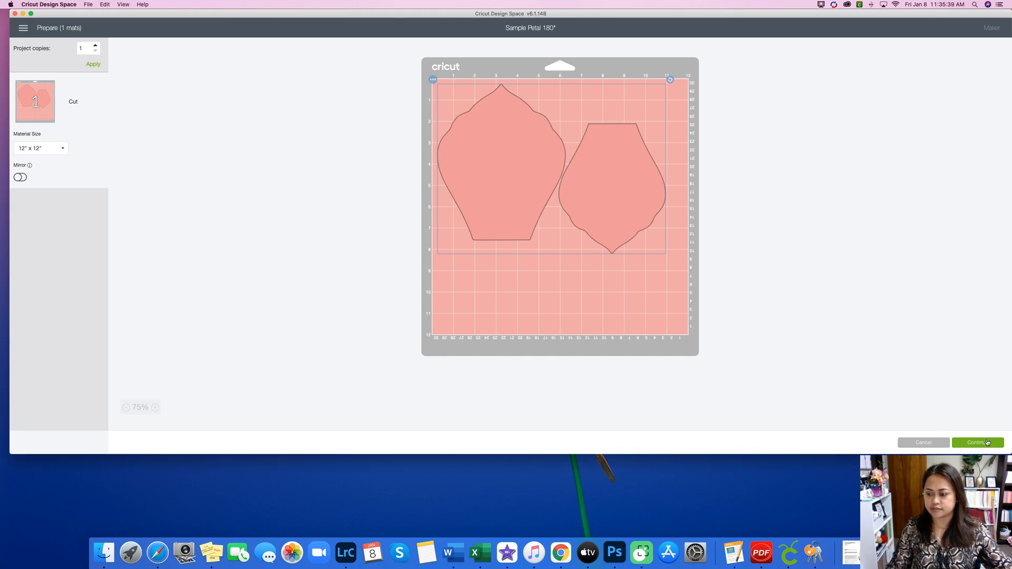
left_click(988, 442)
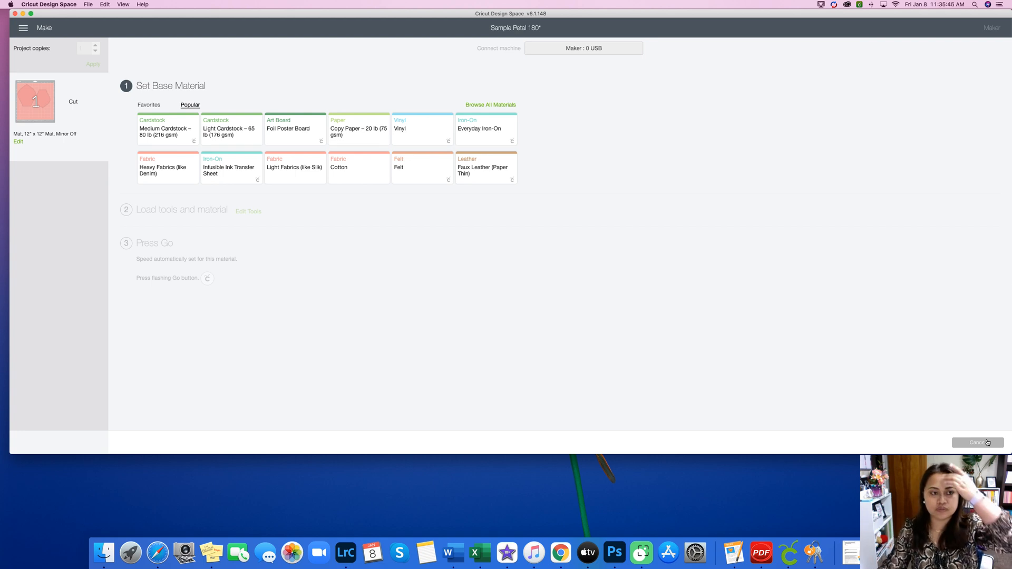
left_click(232, 134)
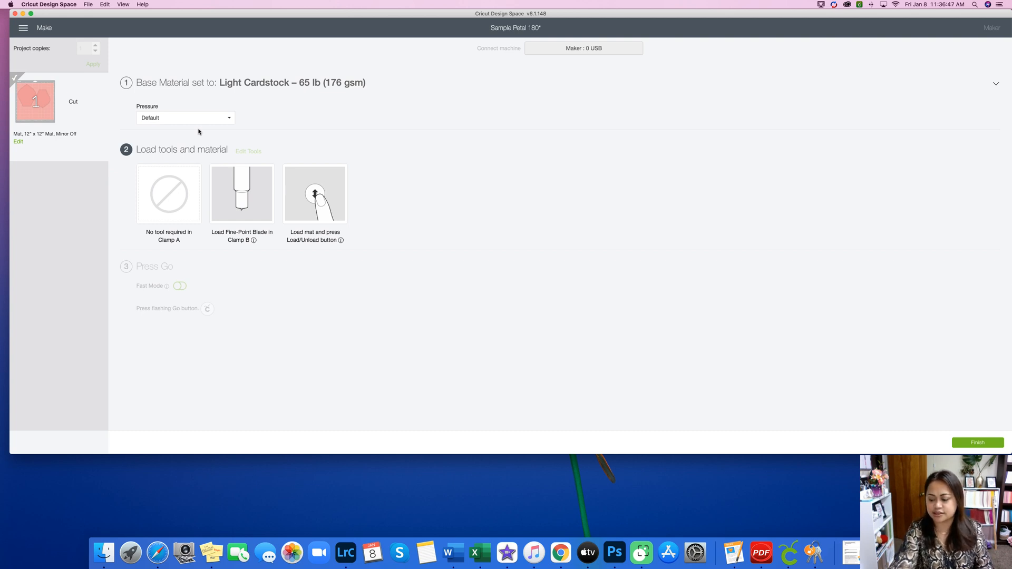
left_click(983, 442)
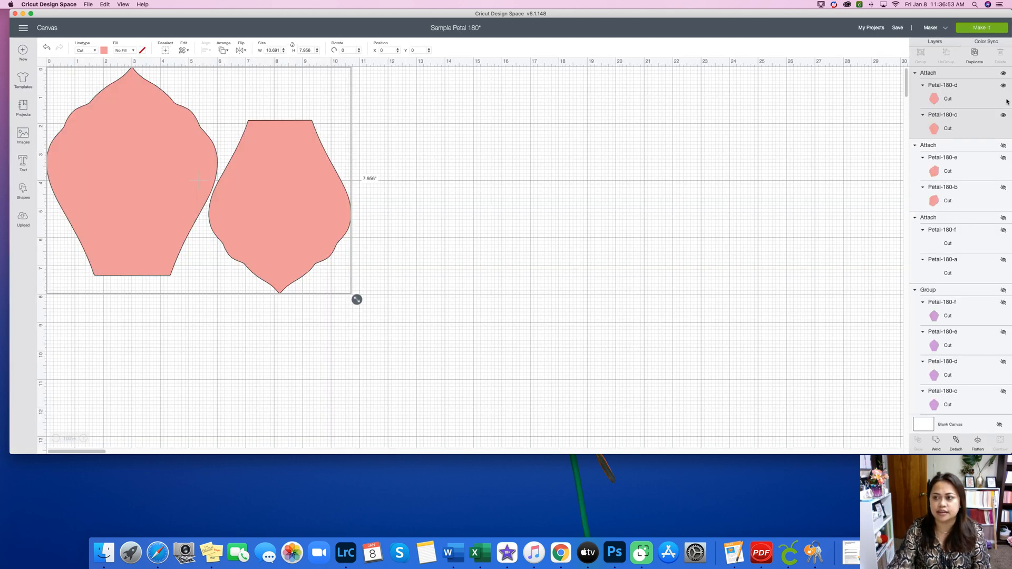
Prepare the attached petal pair for cutting with Light Cardstock – 65 lb (176 gsm) as base material and turn on Fast Mode
left_click(993, 30)
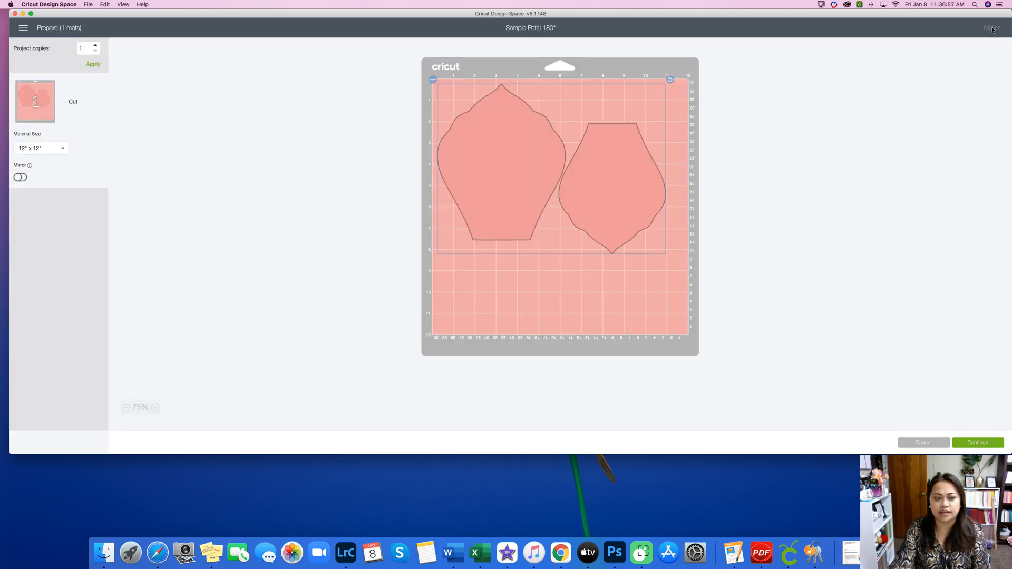
left_click(979, 443)
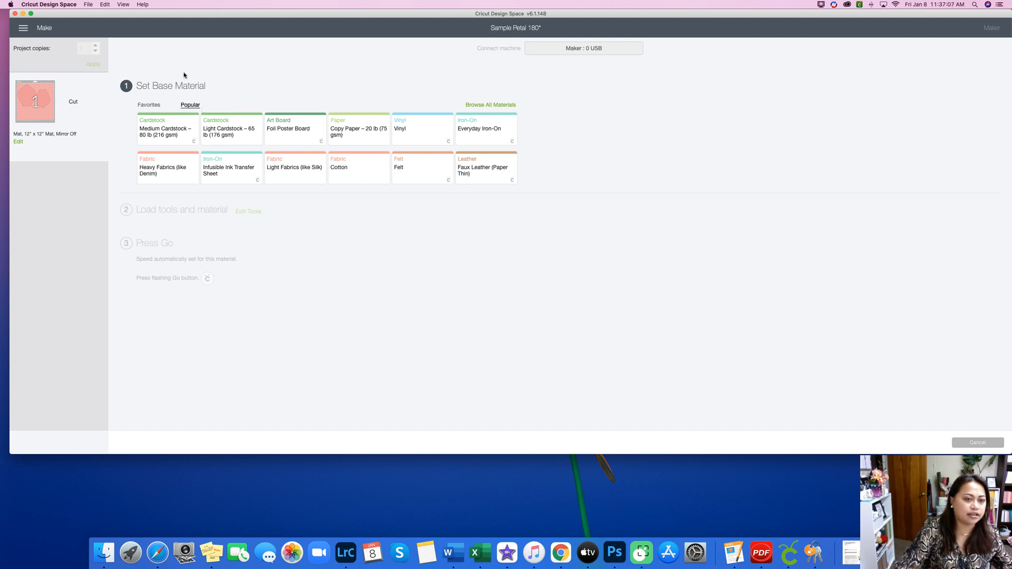
left_click(237, 128)
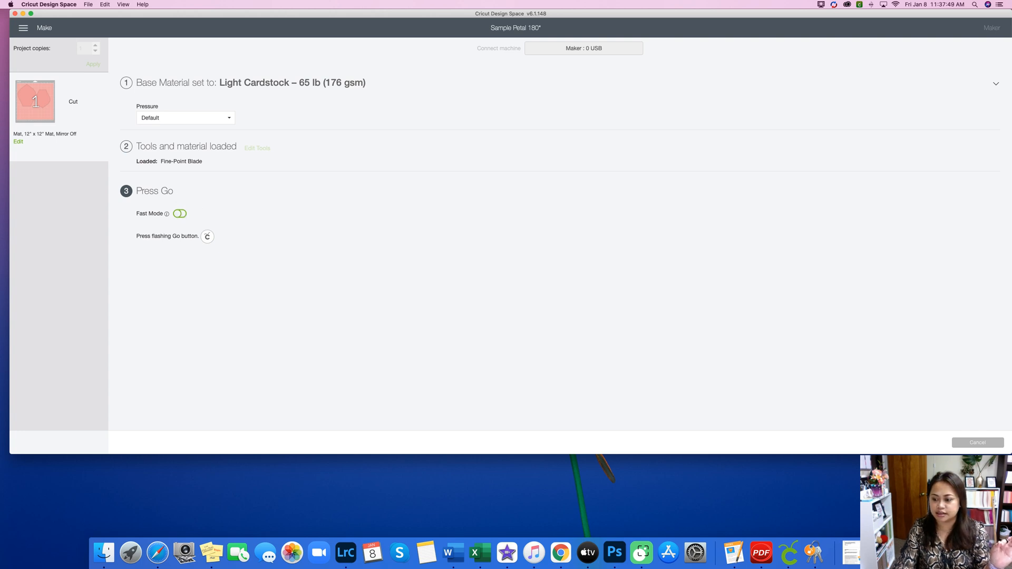
mouse_move(191, 200)
left_mouse_down()
mouse_move(127, 209)
mouse_move(164, 228)
mouse_move(203, 220)
mouse_move(182, 203)
left_mouse_up()
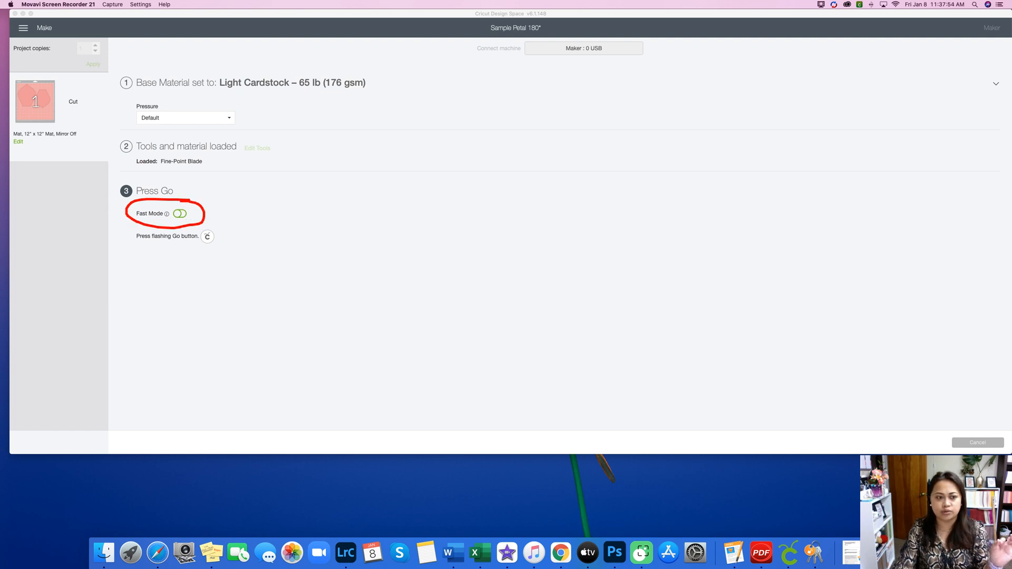
left_click(181, 214)
left_click(182, 214)
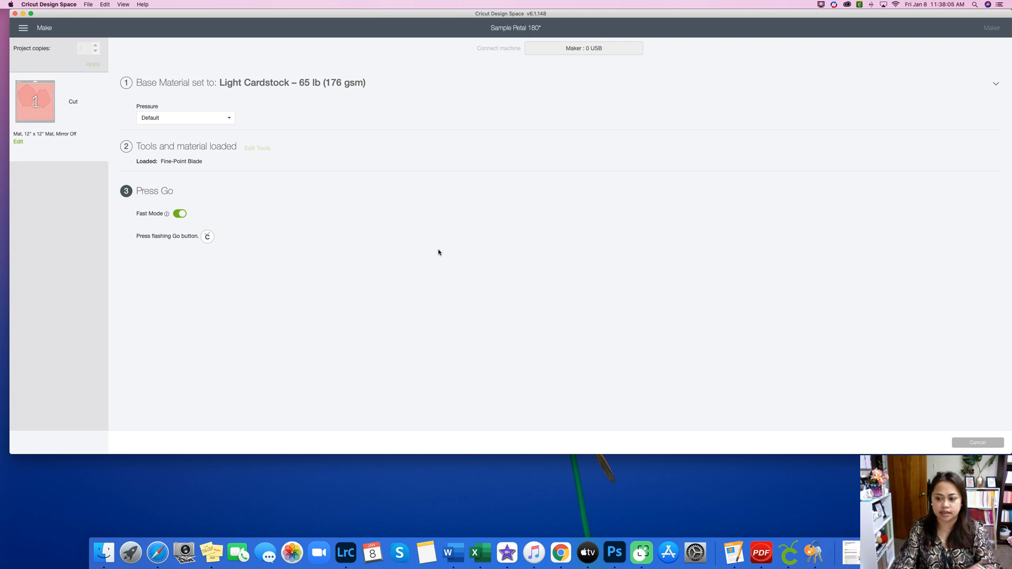
Cancel the cut and return to the design canvas
left_click(977, 442)
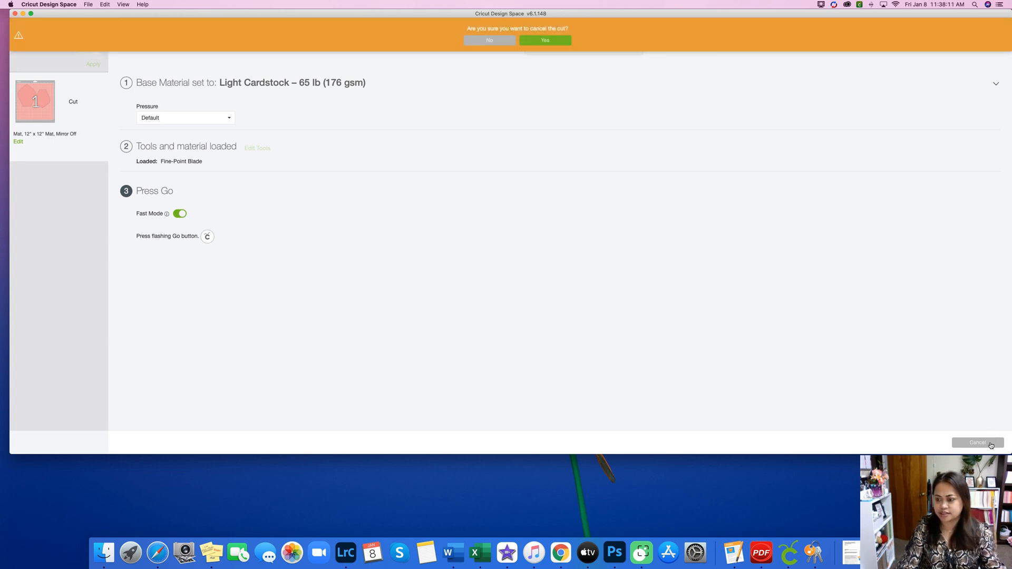
left_click(555, 42)
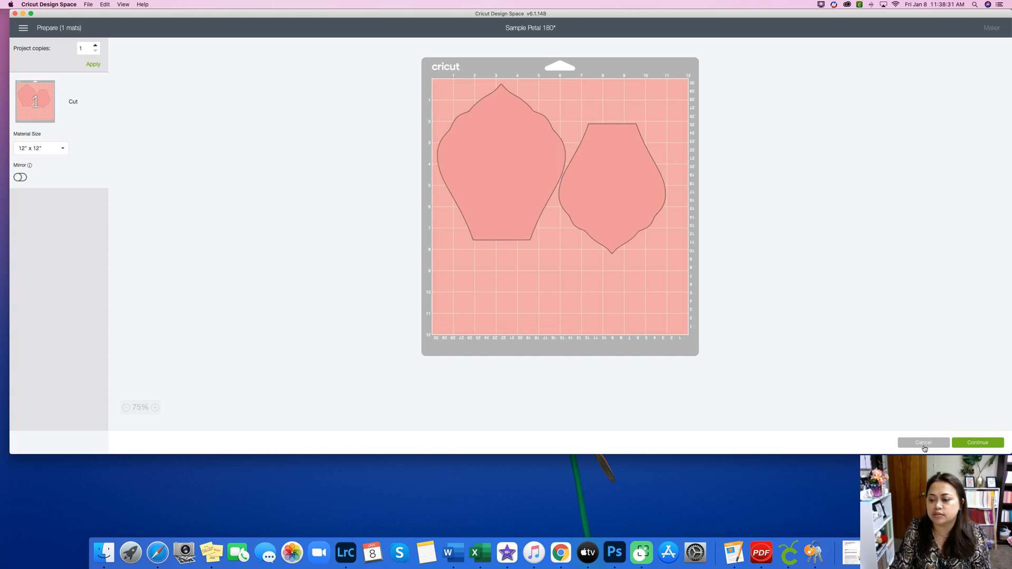
left_click(922, 444)
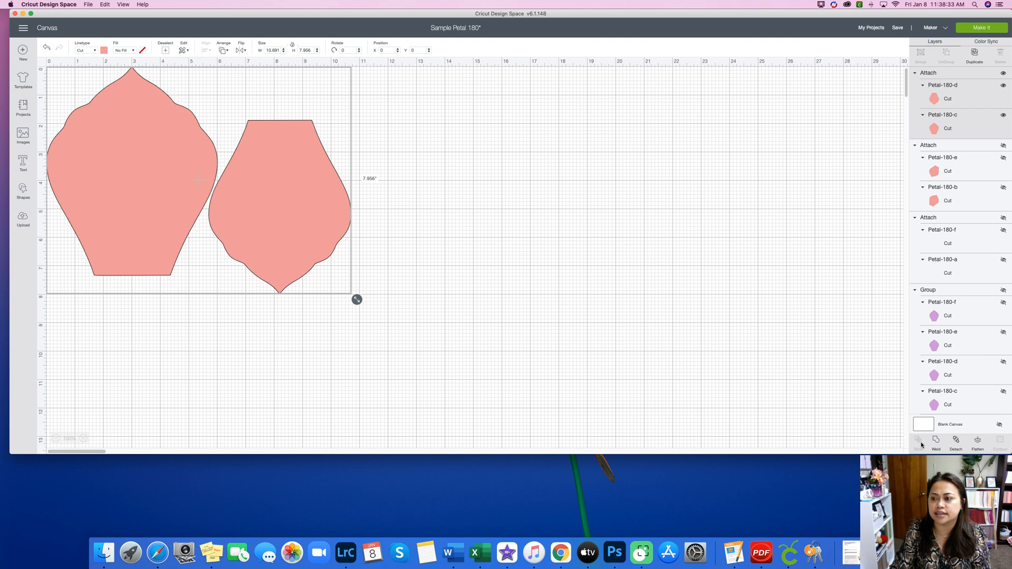
Hide the attached Petal-180-d and Petal-180-c pair and collapse all three Attach entries in the layer list
left_click(1003, 73)
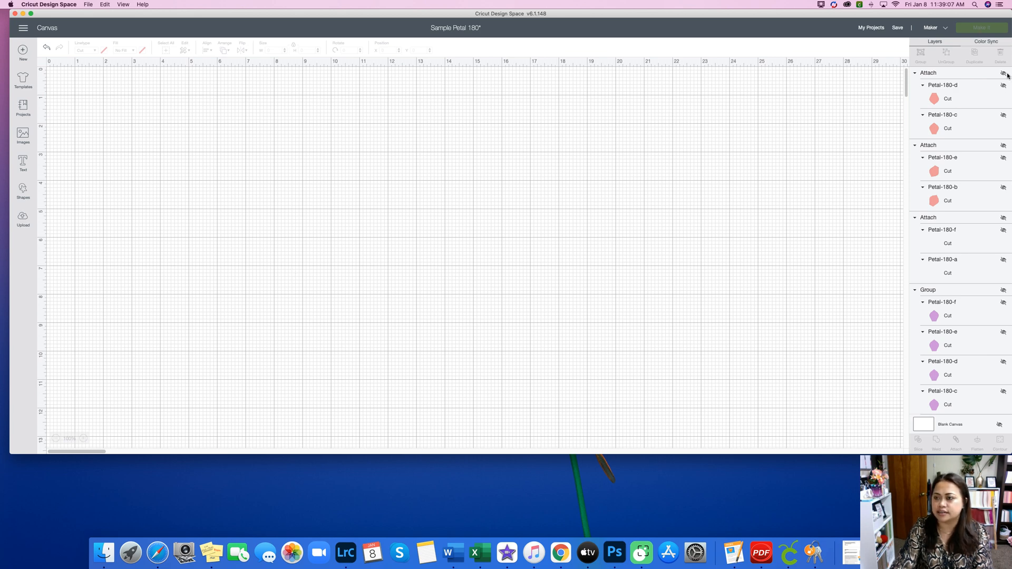
left_click(915, 73)
left_click(916, 86)
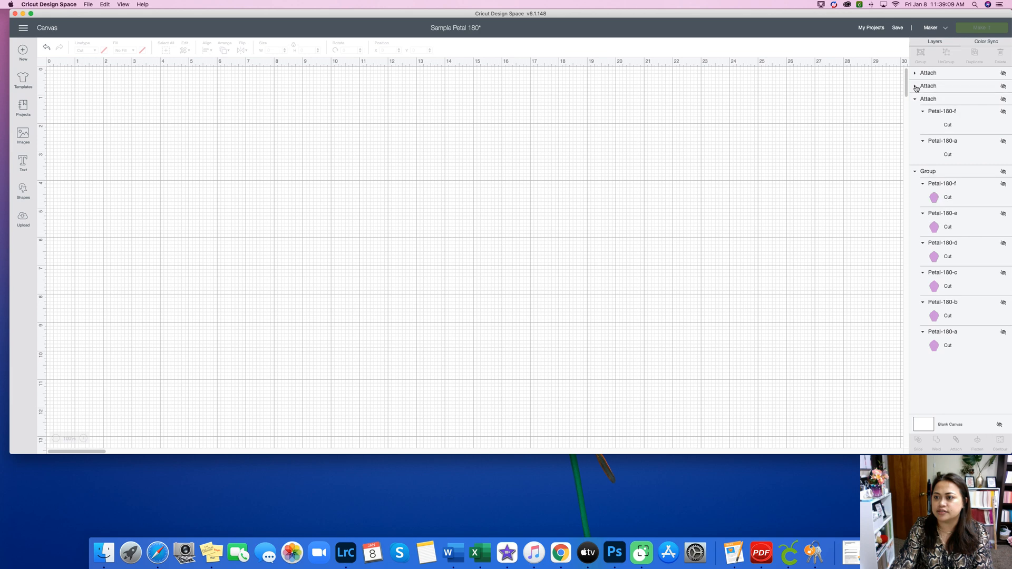
left_click(915, 99)
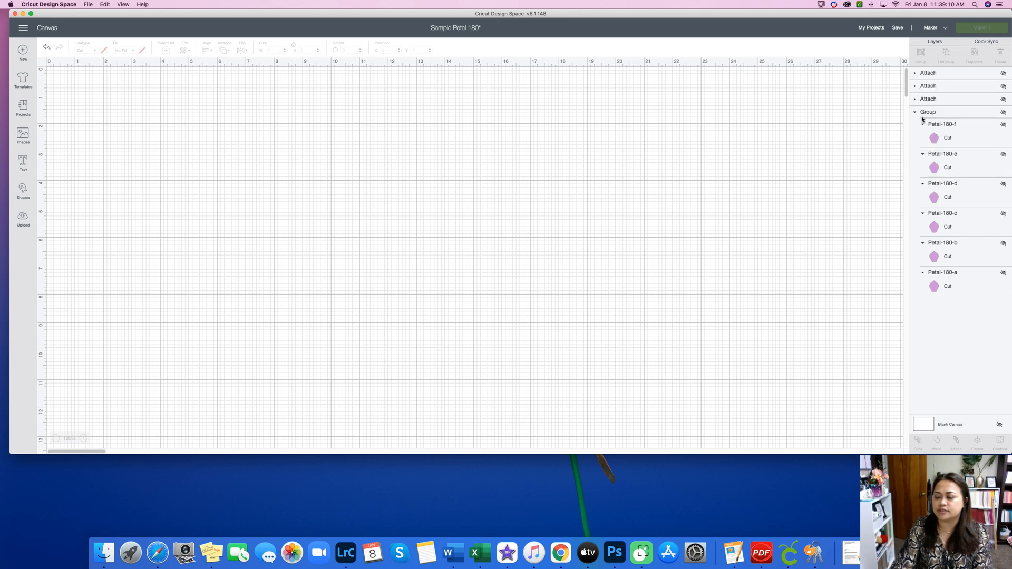
Show the purple Petal 180 group, duplicate it and hide the original group
left_click(1003, 114)
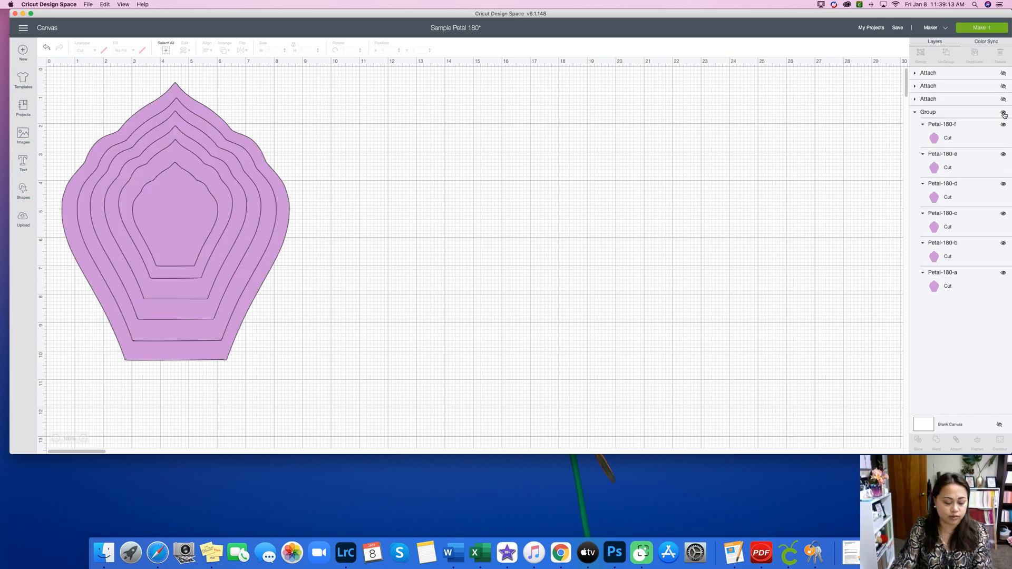
left_click(192, 200)
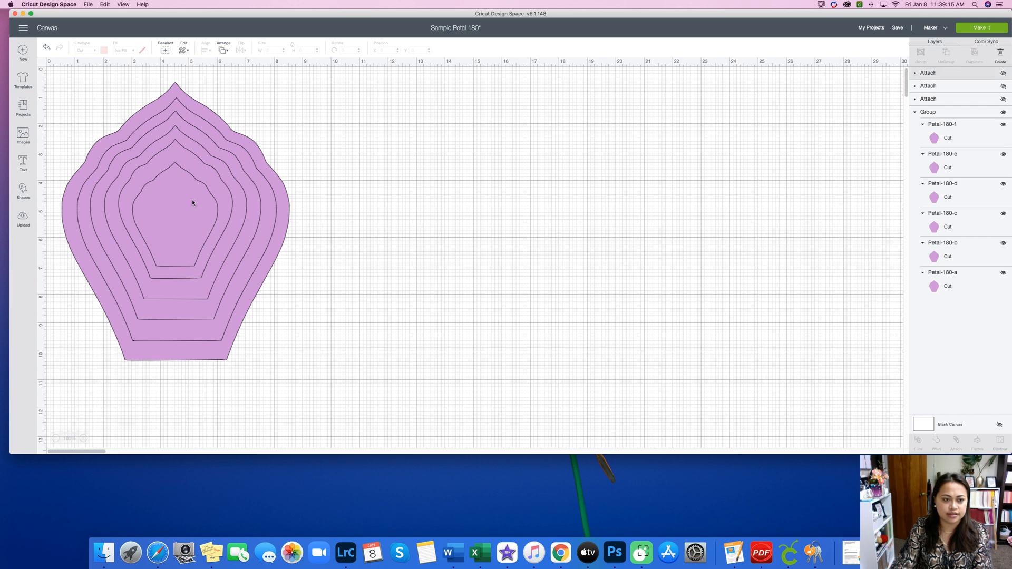
left_click_drag(374, 272, 201, 210)
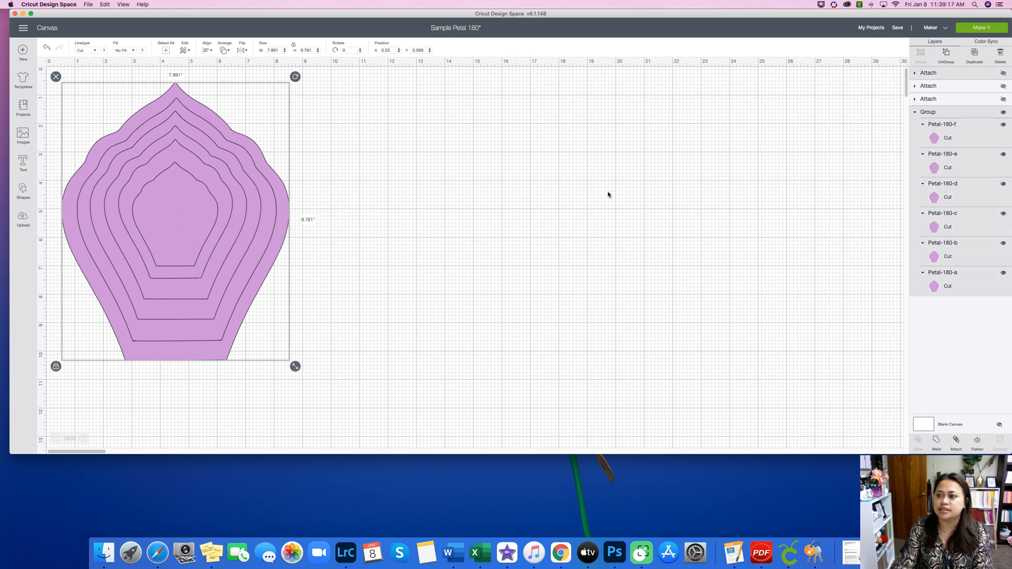
left_click(974, 57)
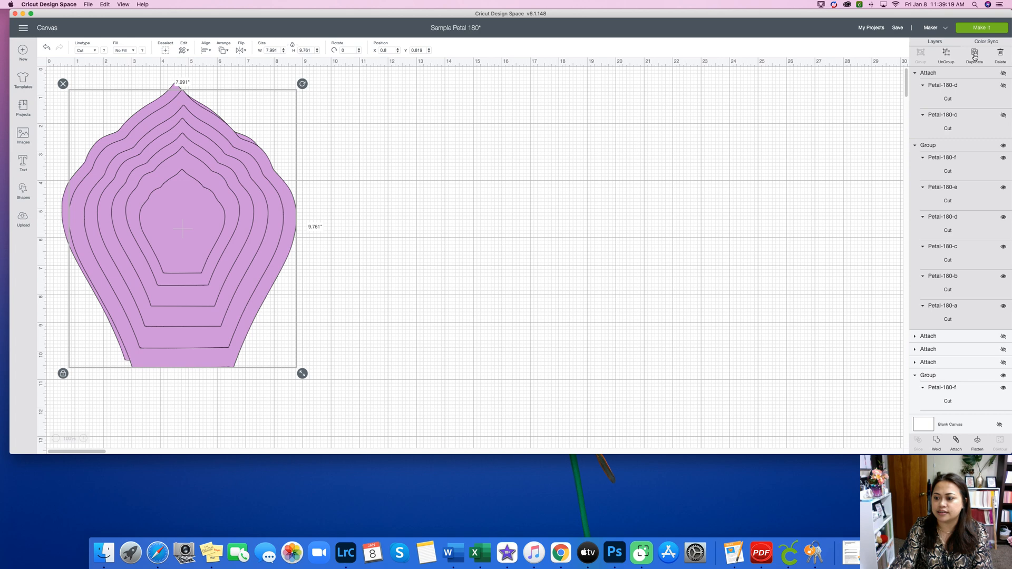
left_click(1003, 376)
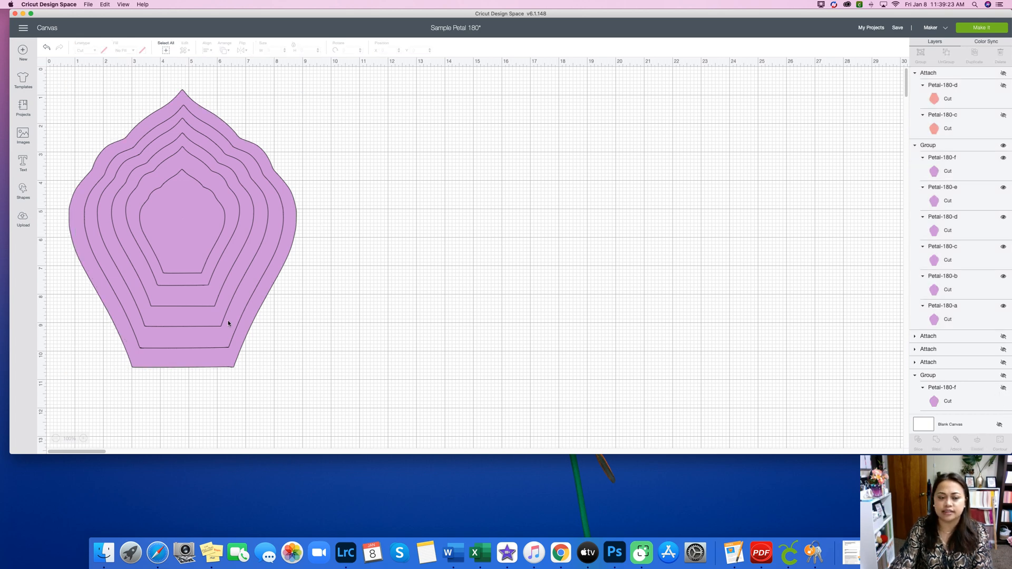
Change the material color of the duplicated petal group to yellow
left_click(235, 235)
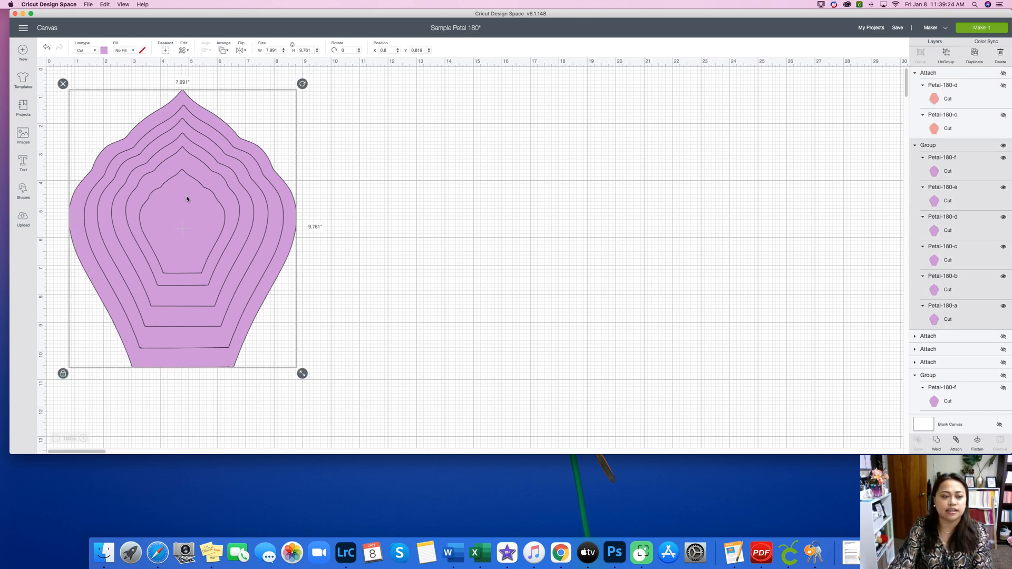
left_click(105, 51)
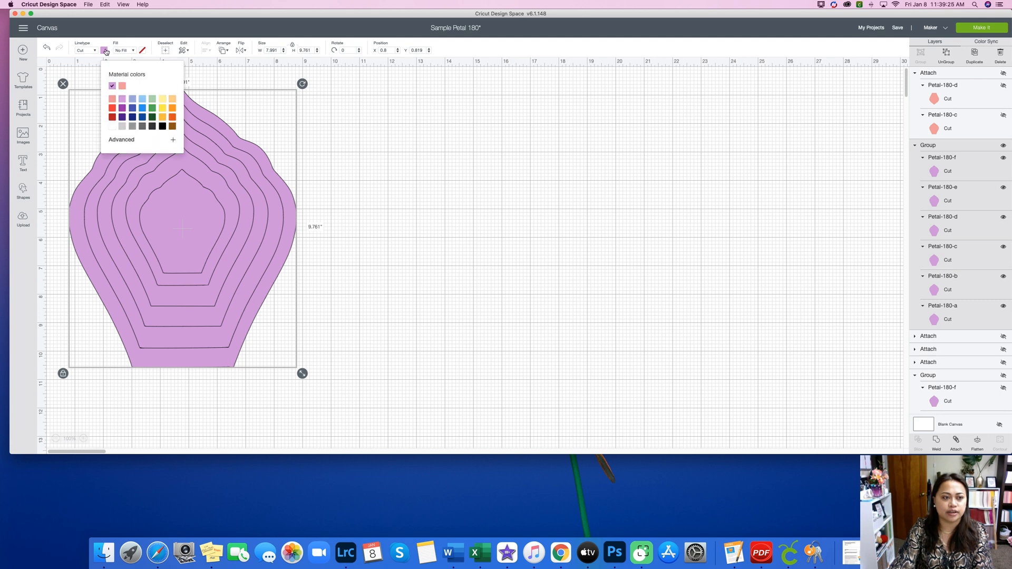
left_click(164, 108)
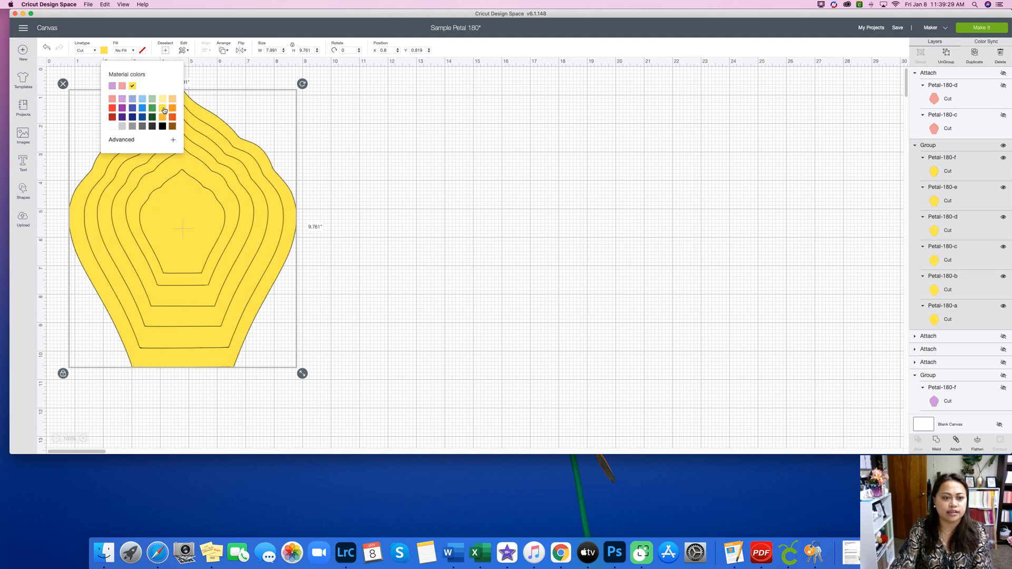
left_click(526, 221)
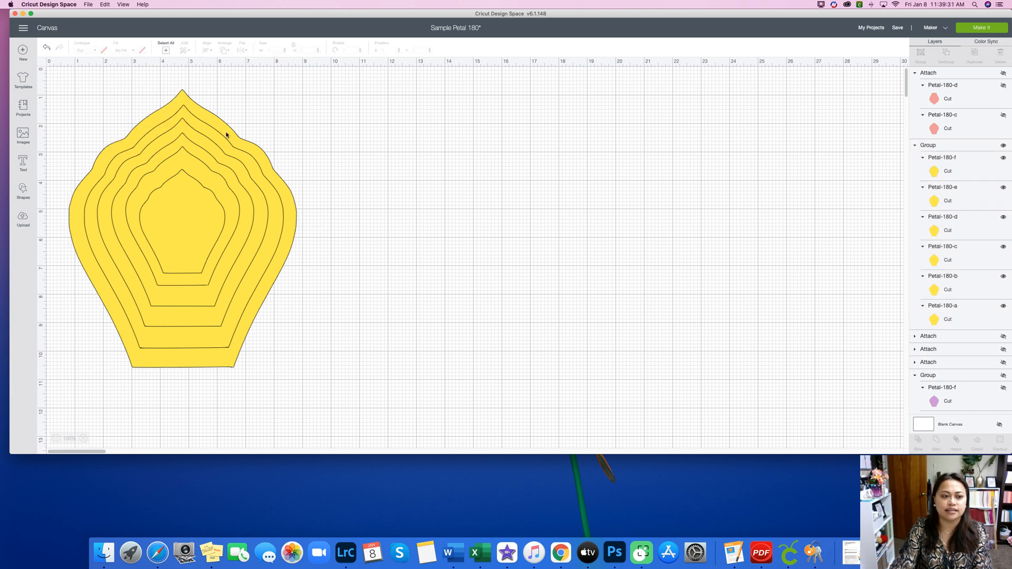
Ungroup the yellow petals and pull the nested petals apart across the canvas
left_click_drag(117, 259, 226, 238)
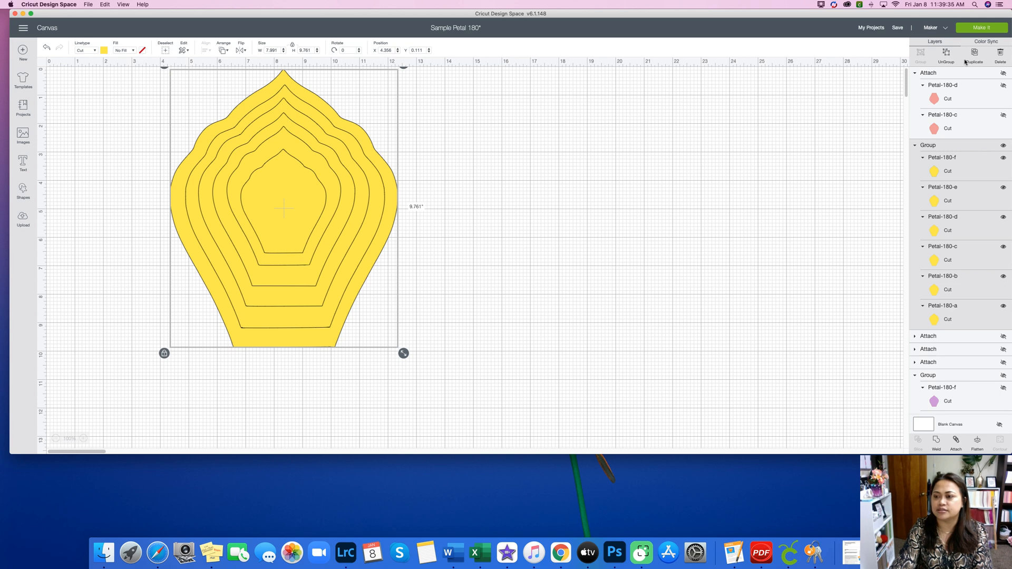
left_click(947, 59)
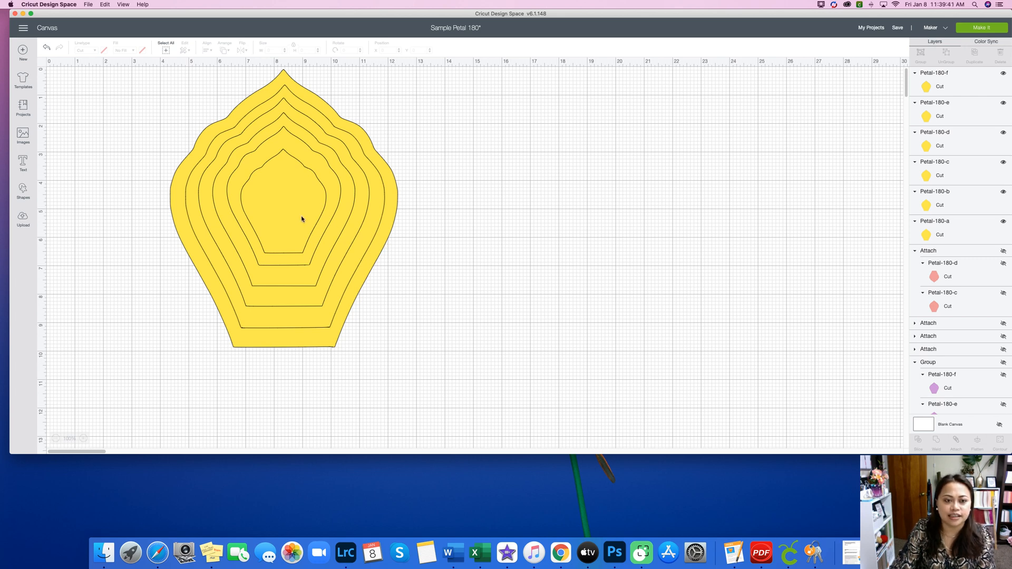
left_click_drag(301, 219, 698, 234)
left_click_drag(332, 199, 617, 220)
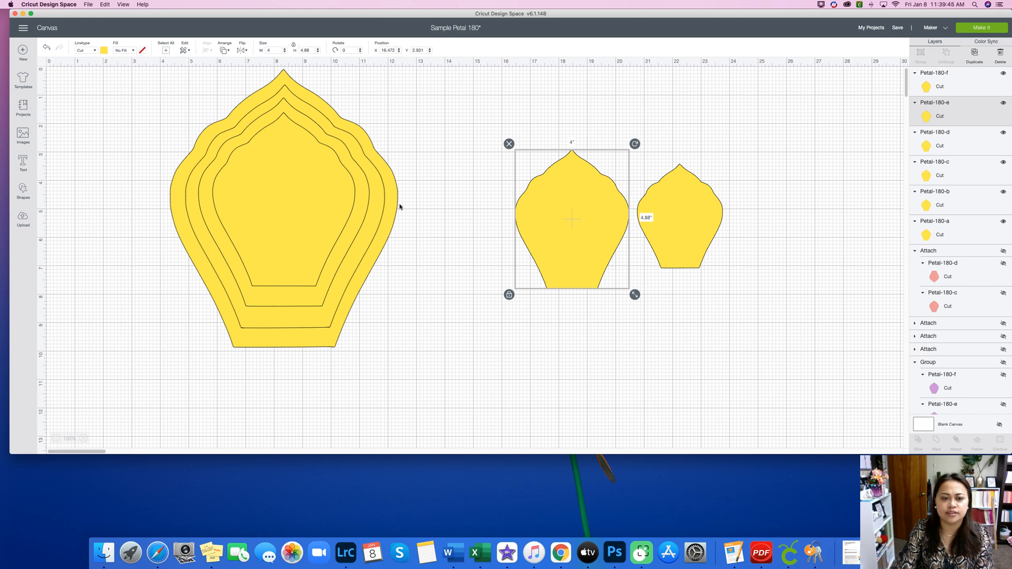
left_click_drag(339, 197, 558, 219)
left_click_drag(717, 216, 827, 225)
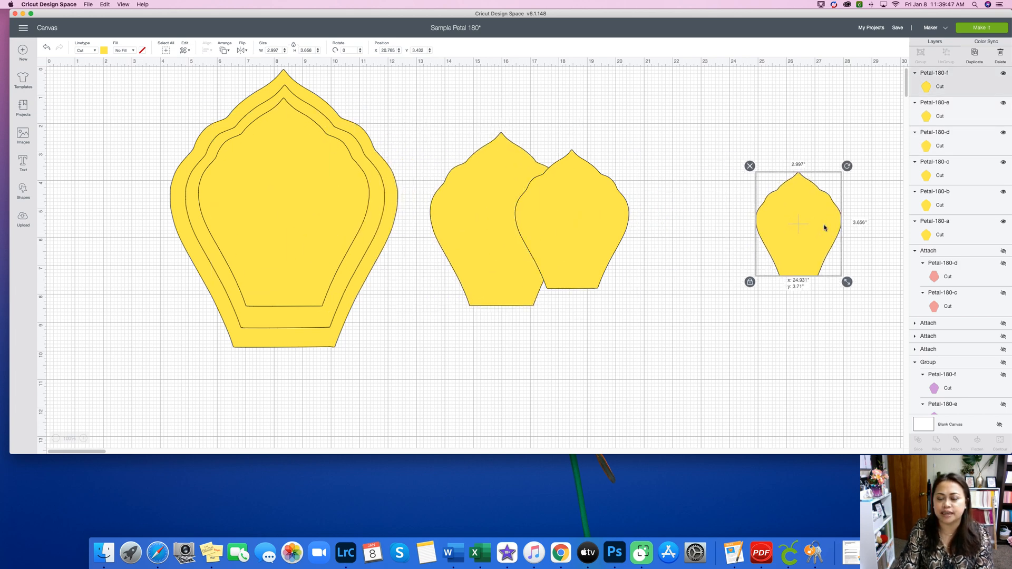
left_click_drag(628, 218, 713, 230)
left_click_drag(361, 221, 518, 247)
Arrange the six yellow petals in a row from largest to smallest, starting at the canvas origin, with their flat bases aligned
left_click_drag(303, 228, 169, 228)
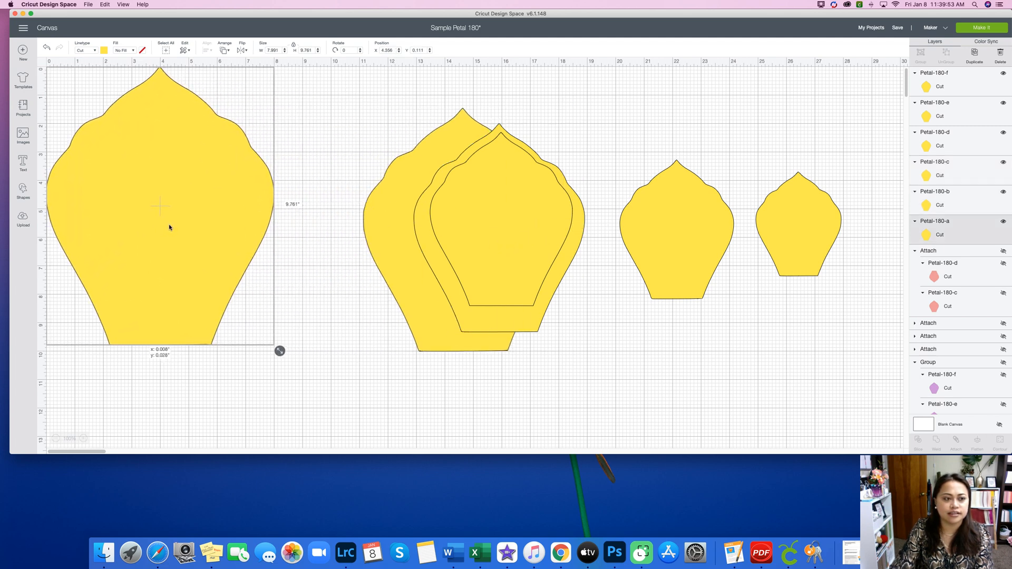
left_click_drag(391, 240, 271, 237)
left_click_drag(517, 214, 673, 173)
left_click_drag(477, 233, 463, 250)
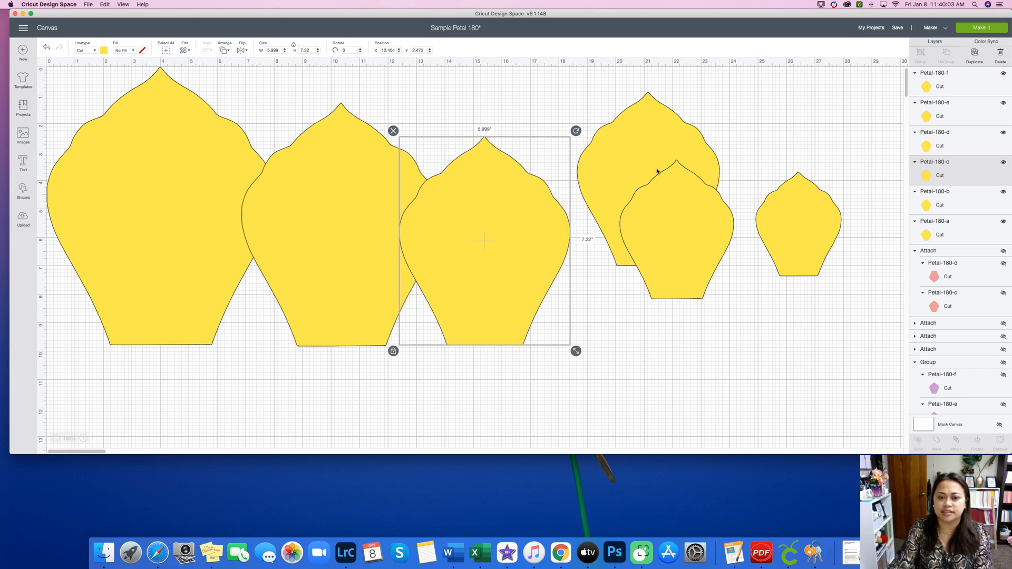
left_click_drag(665, 237, 815, 183)
left_click_drag(689, 190, 647, 260)
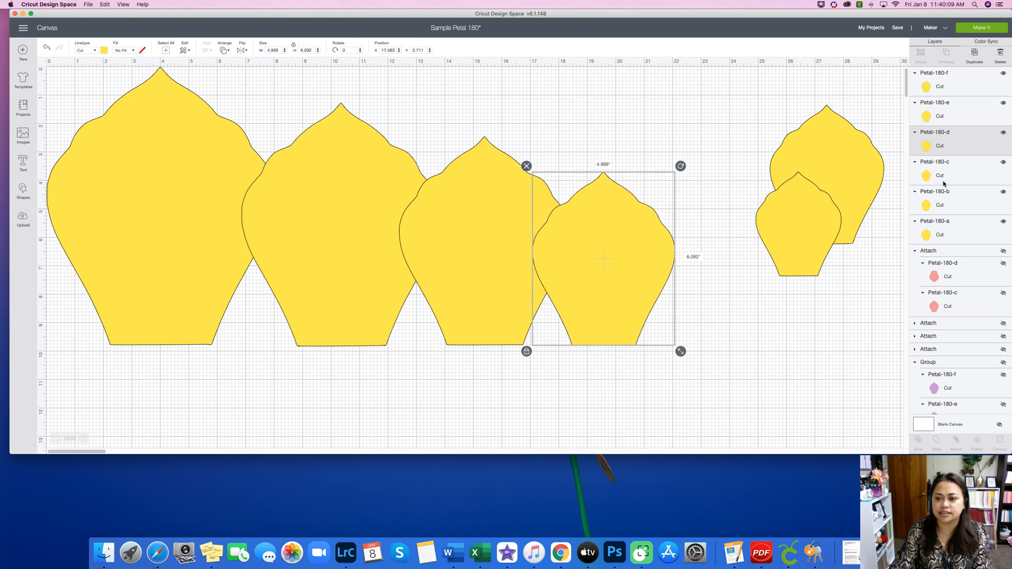
left_click_drag(854, 161, 739, 255)
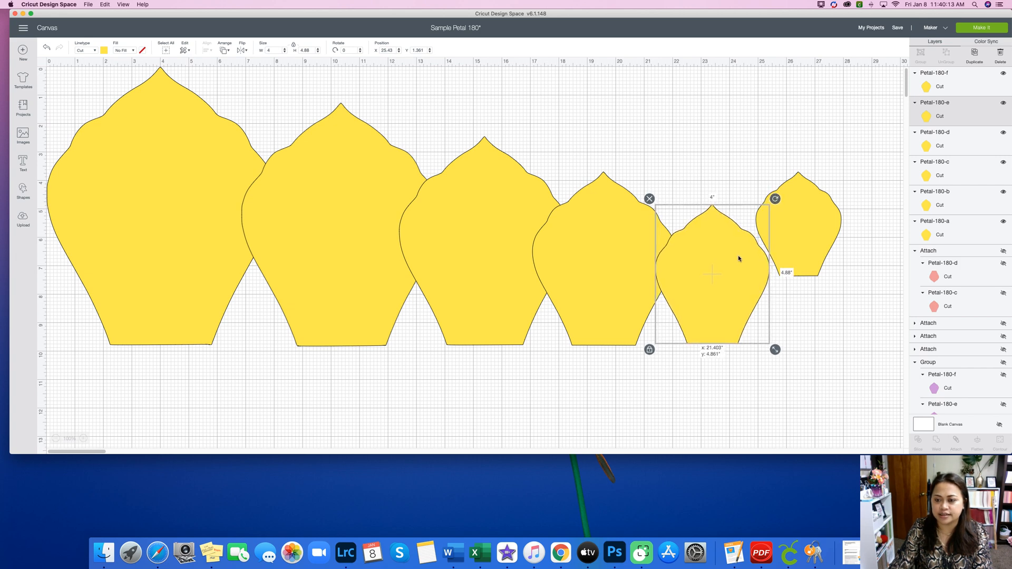
left_click(817, 210)
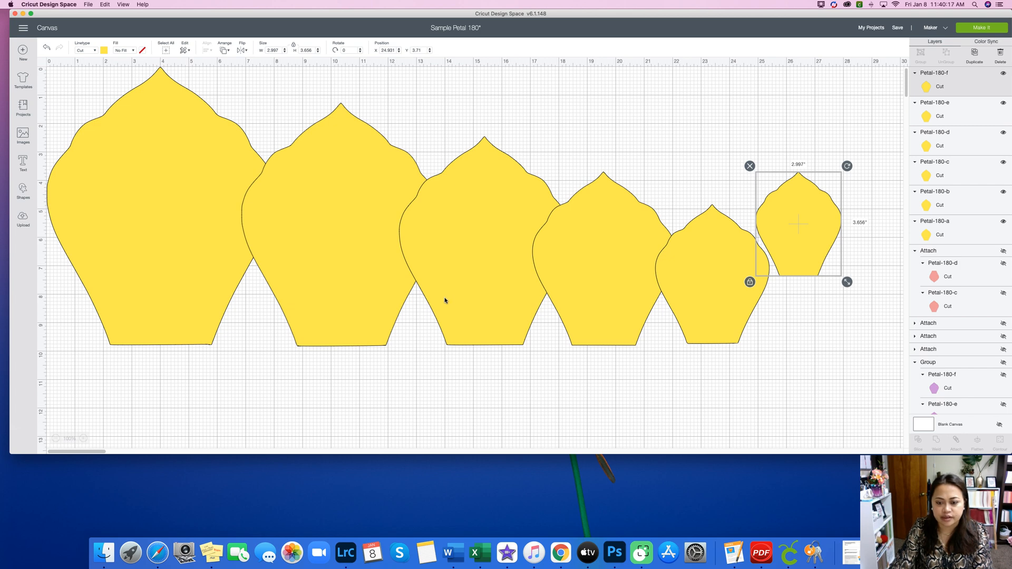
left_click(704, 330)
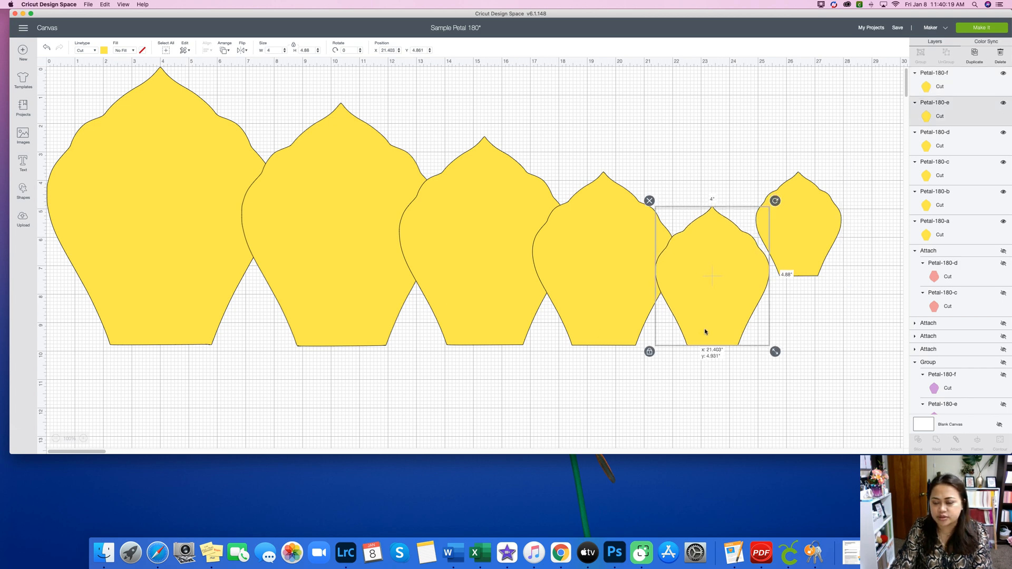
left_click_drag(810, 231, 807, 298)
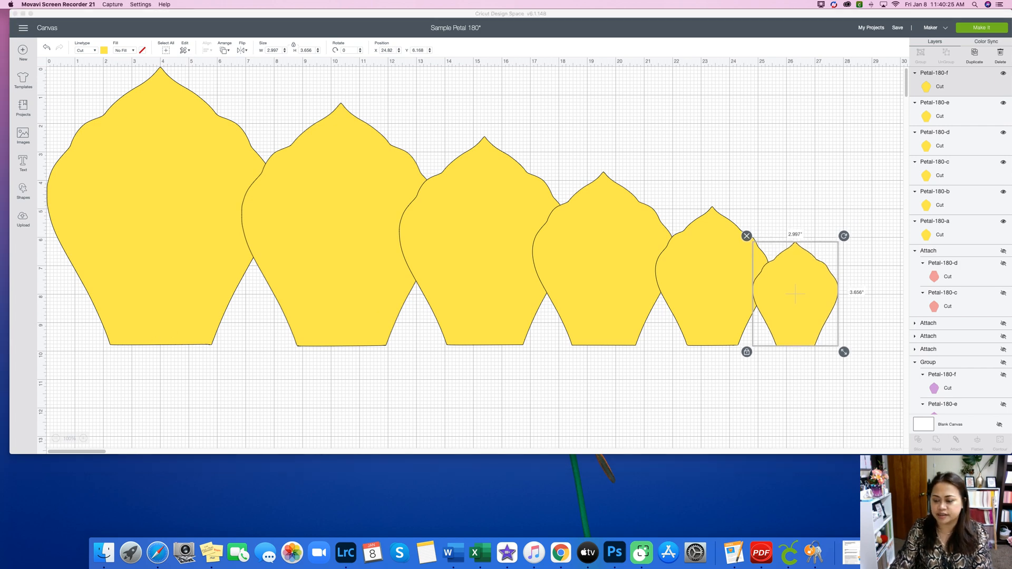
left_click_drag(106, 345, 847, 347)
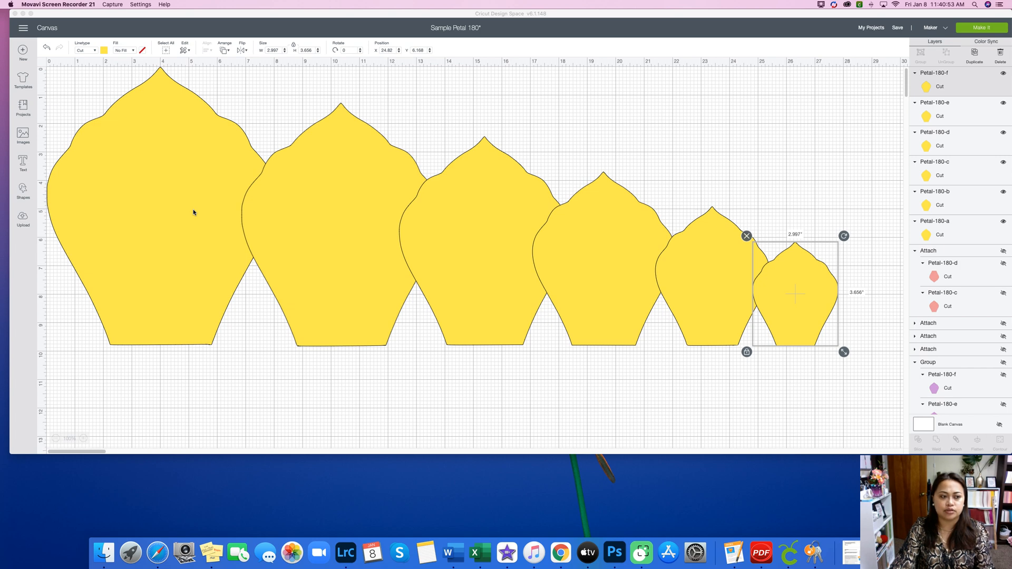
left_click(618, 111)
left_click(798, 163)
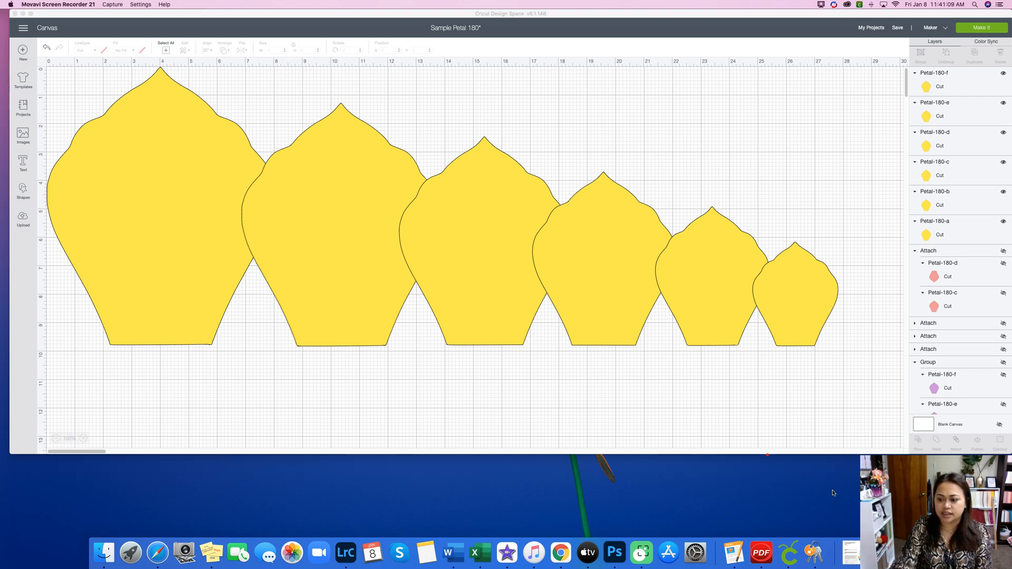
mouse_move(13, 185)
left_mouse_down()
mouse_move(27, 179)
mouse_move(14, 184)
mouse_move(21, 214)
mouse_move(46, 191)
mouse_move(23, 185)
left_mouse_up()
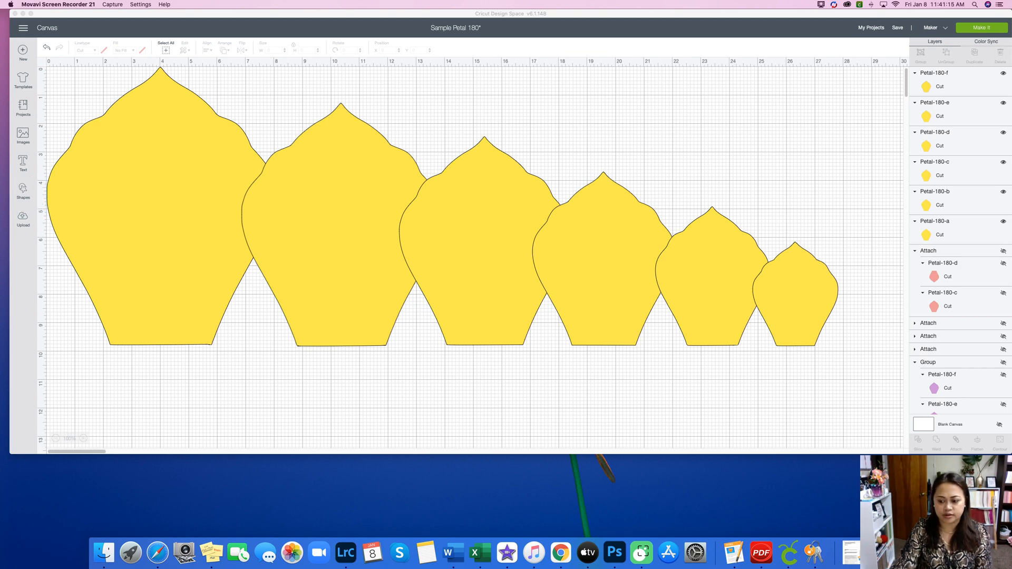
Insert a score line and place it vertically at the center of the largest petal's base, at about X 4, Y 6.667
left_click(25, 195)
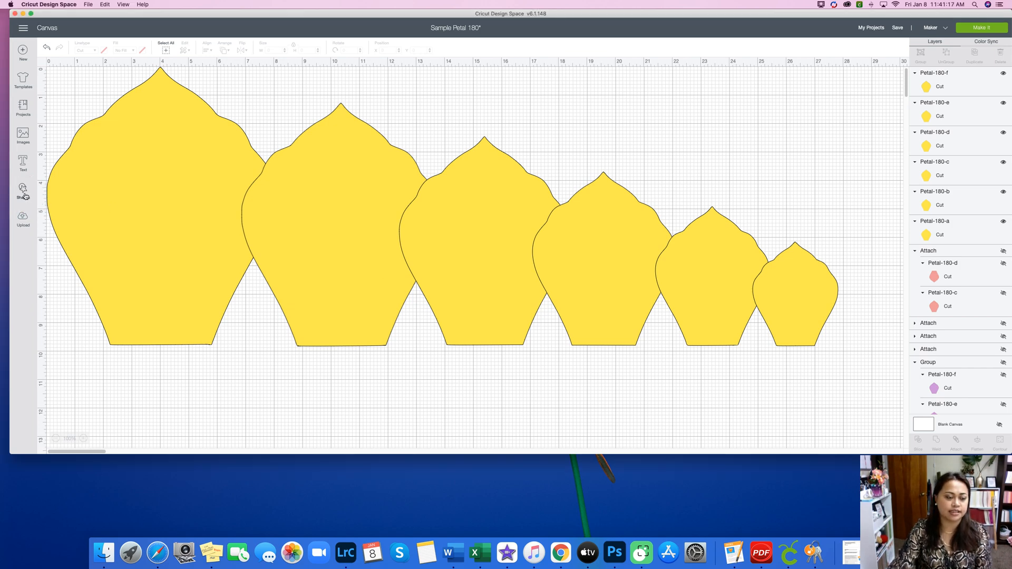
left_click(25, 195)
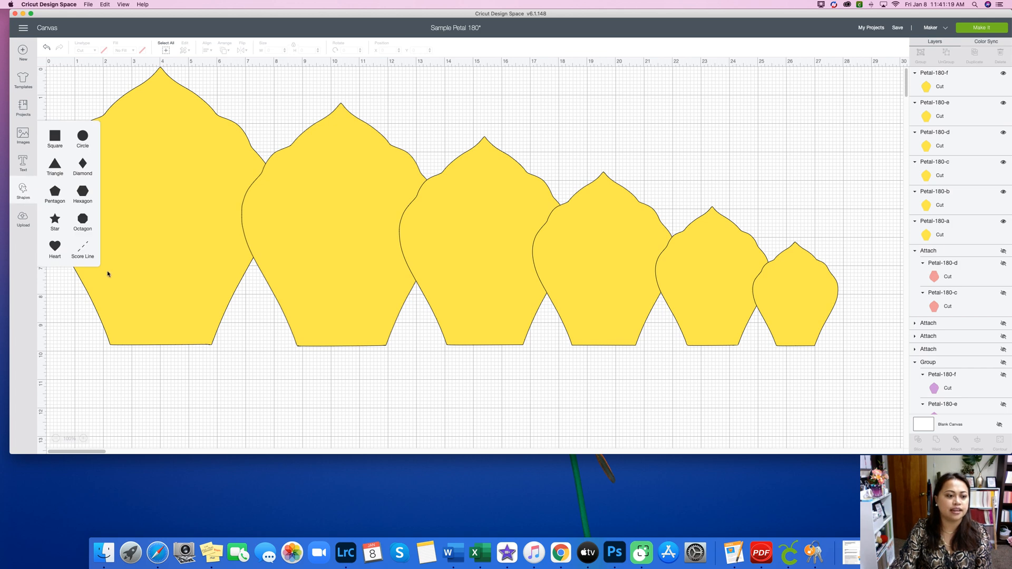
left_click(81, 257)
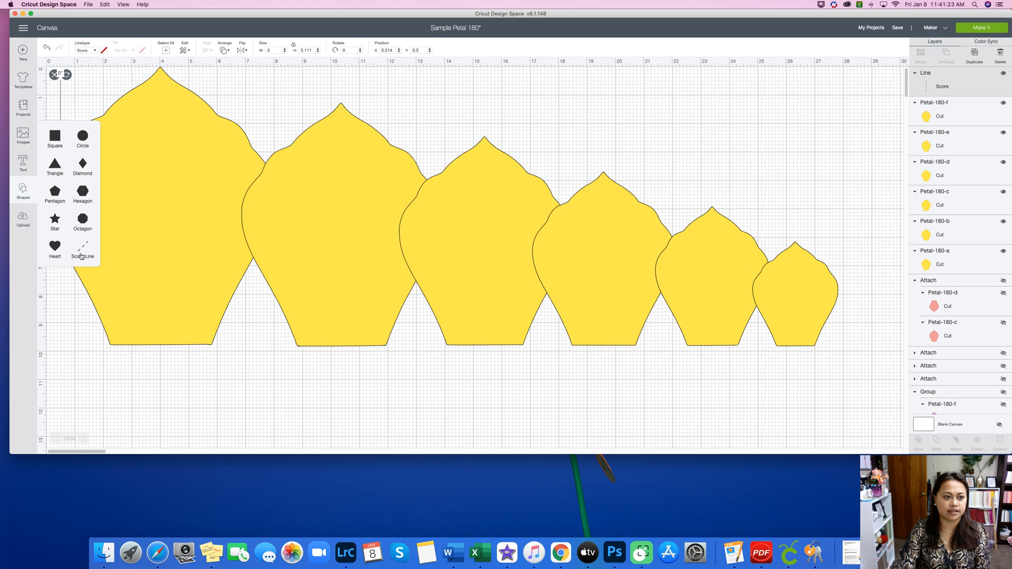
left_click_drag(61, 107, 160, 275)
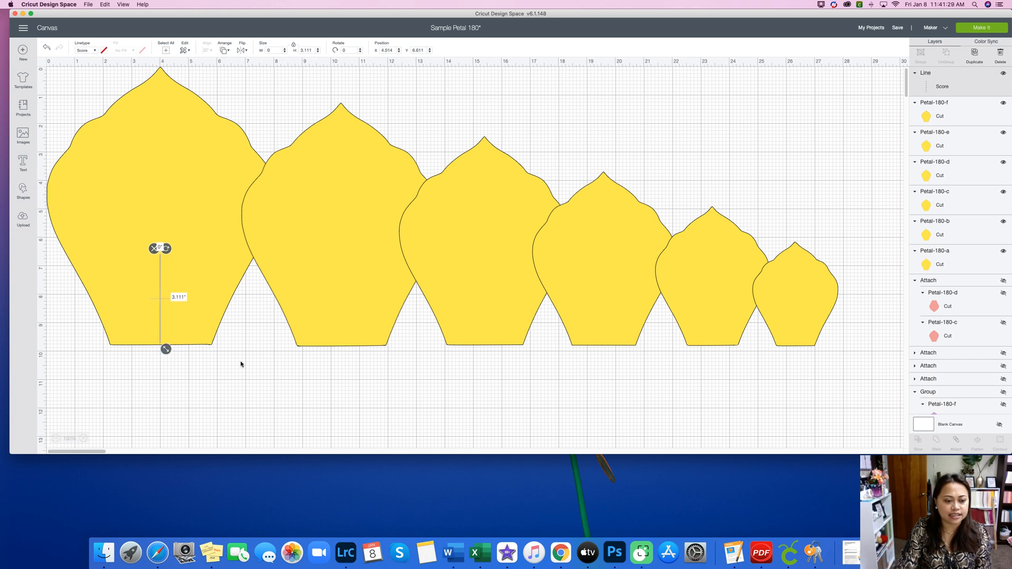
left_click(241, 364)
left_click(161, 301)
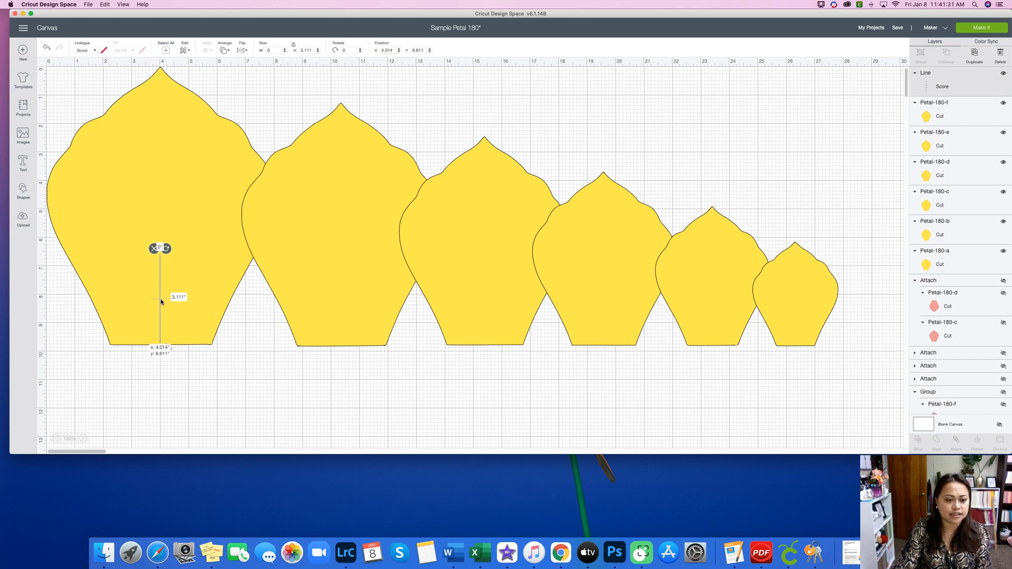
left_click_drag(161, 302, 159, 303)
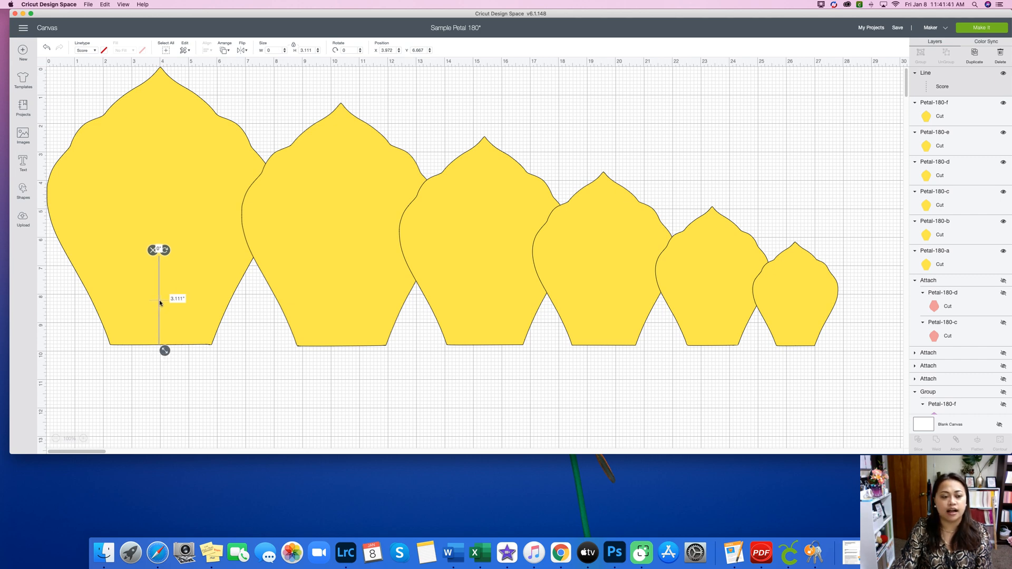
left_click_drag(159, 299, 160, 299)
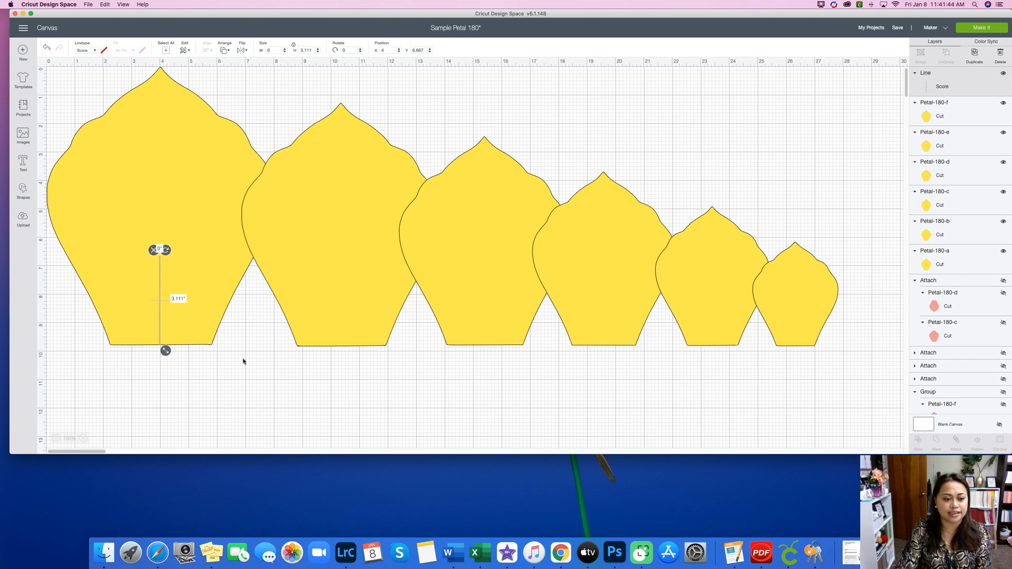
left_click(291, 384)
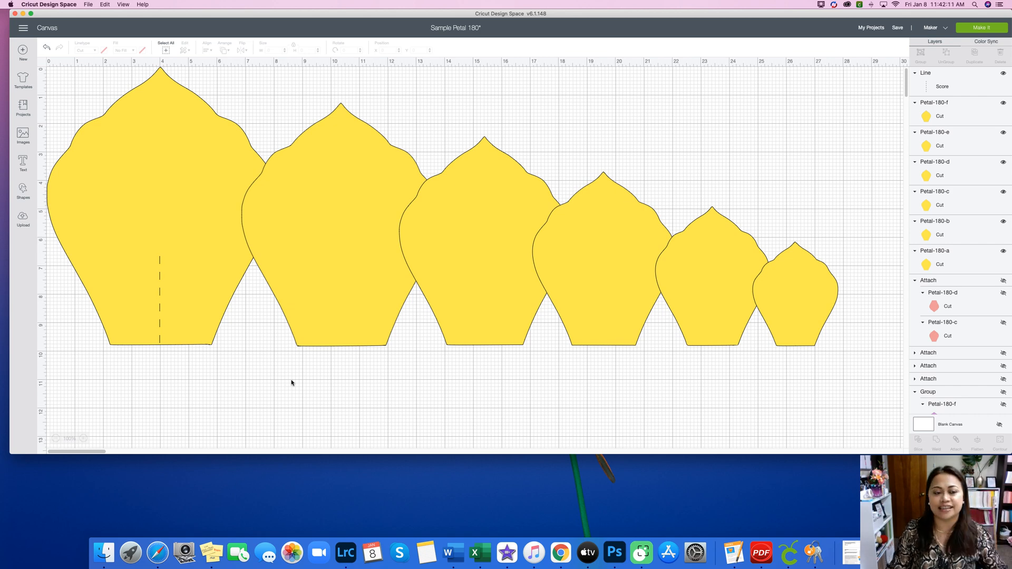
Change the linetype of the score line on the largest petal to Cut
left_click(160, 318)
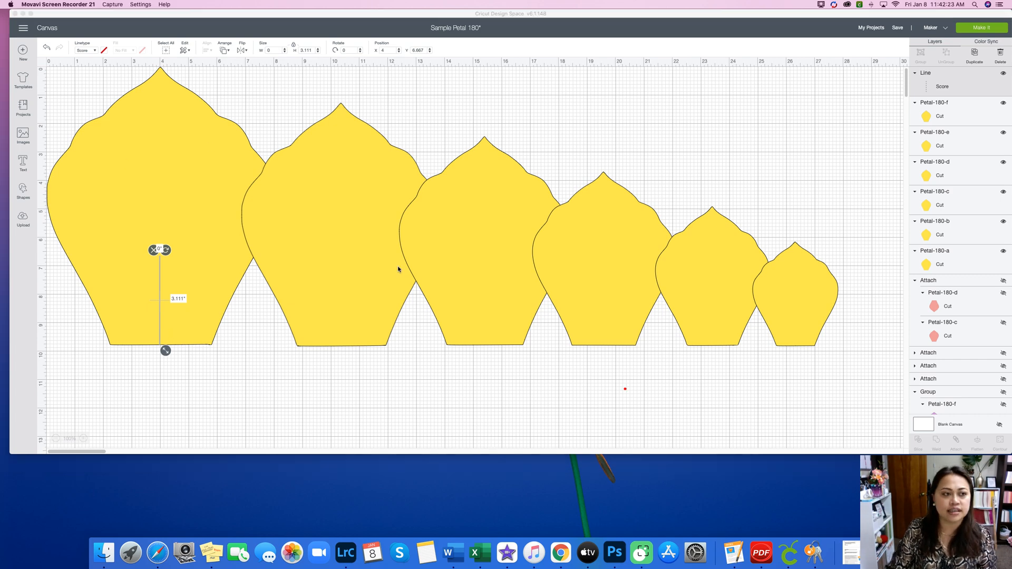
mouse_move(99, 39)
left_mouse_down()
mouse_move(58, 37)
mouse_move(60, 61)
mouse_move(99, 66)
mouse_move(98, 36)
left_mouse_up()
left_click(847, 368)
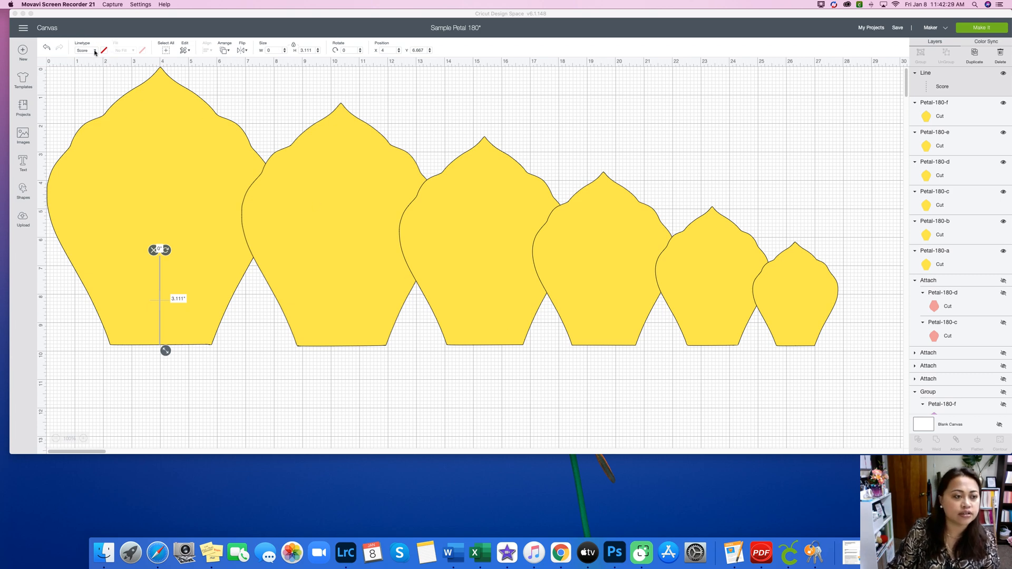
left_click(95, 52)
left_click(95, 53)
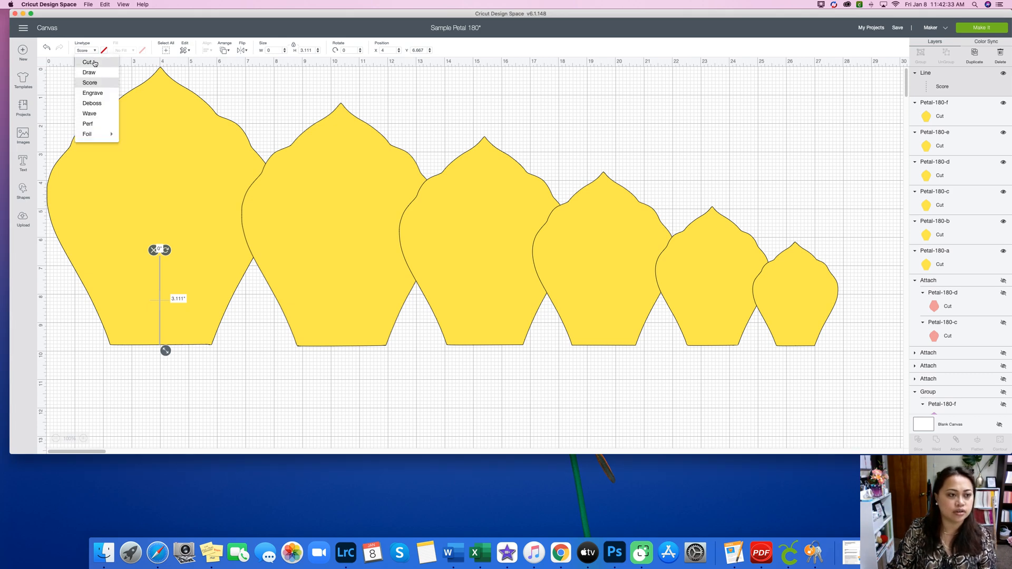
left_click(95, 62)
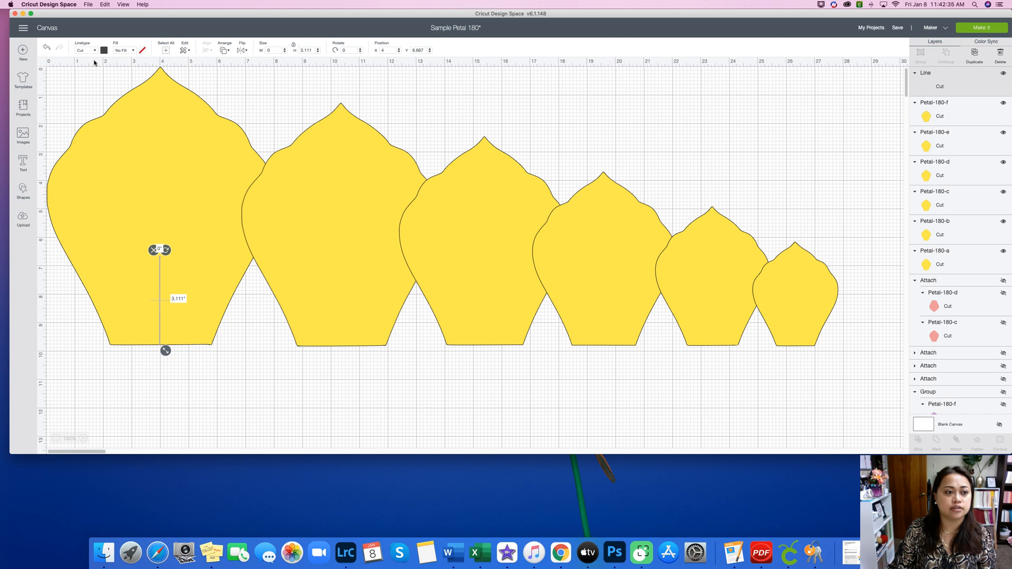
left_click(259, 372)
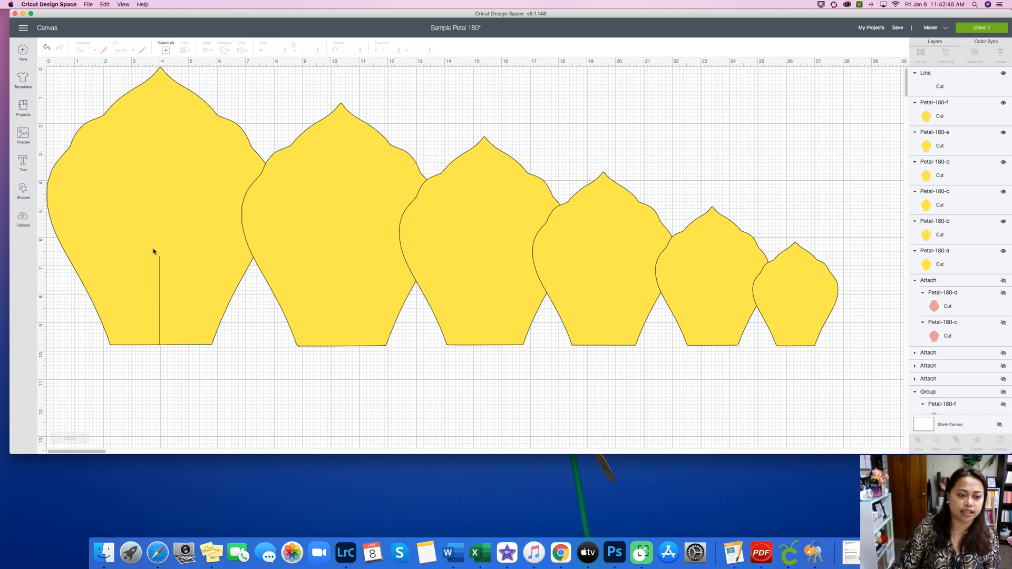
Switch the center line's linetype back to Score
left_click(160, 300)
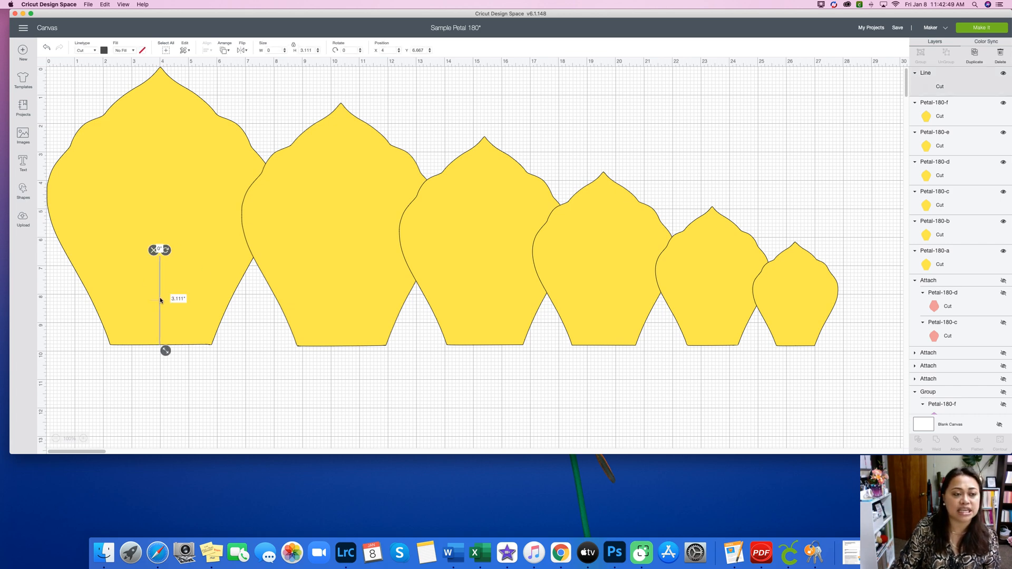
left_click(96, 51)
left_click(93, 89)
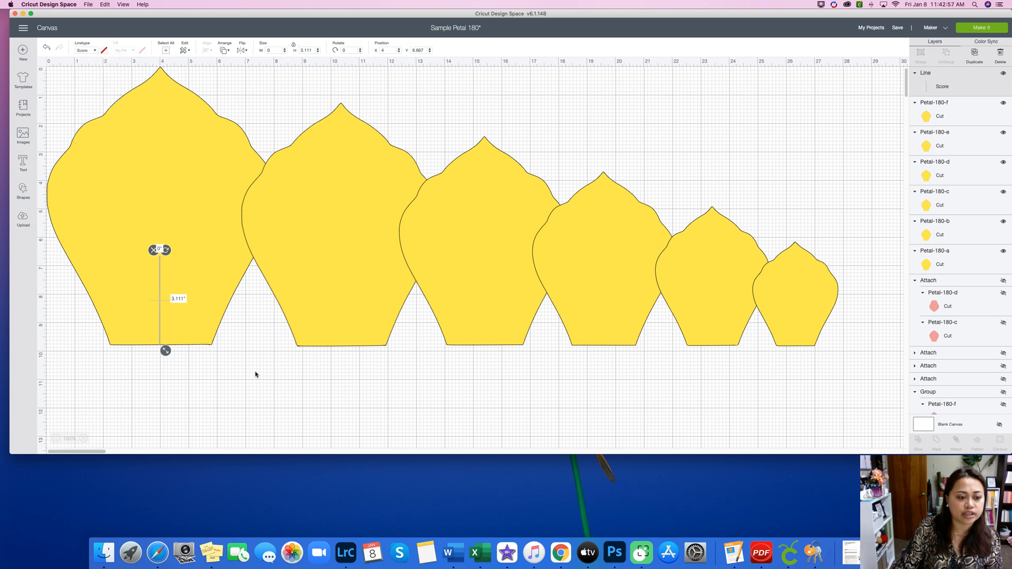
left_click(266, 378)
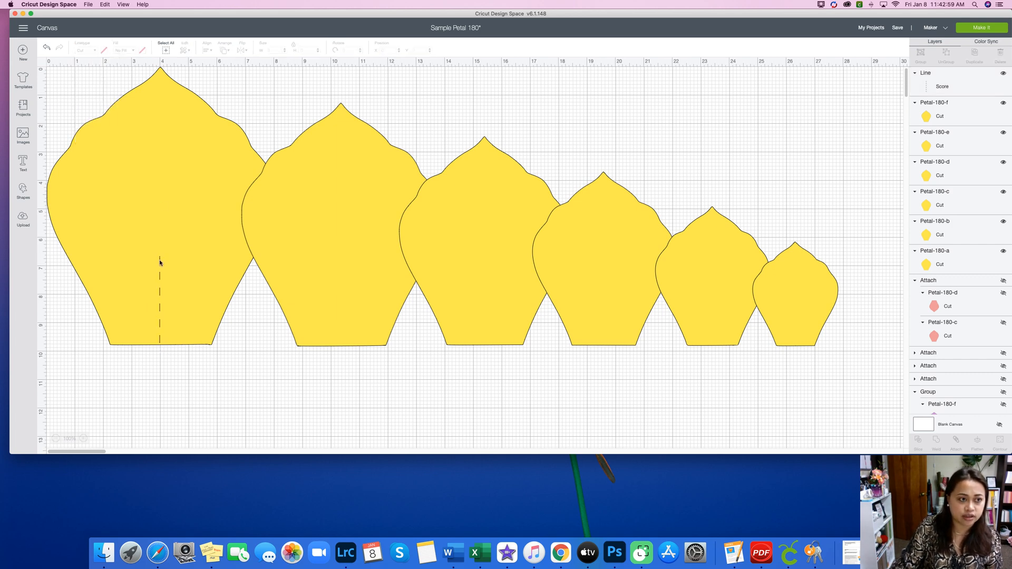
left_click(71, 84)
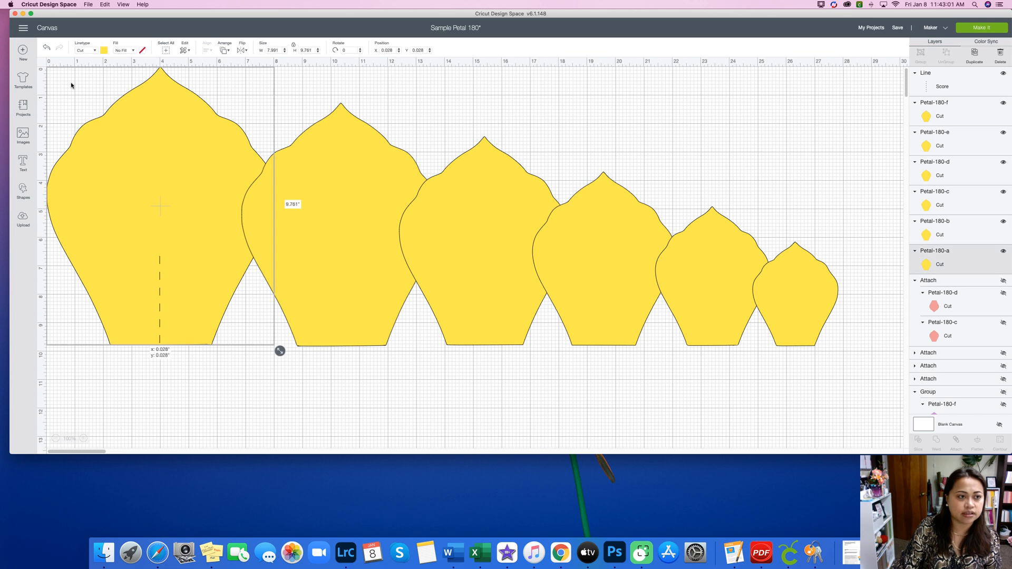
left_click(159, 269)
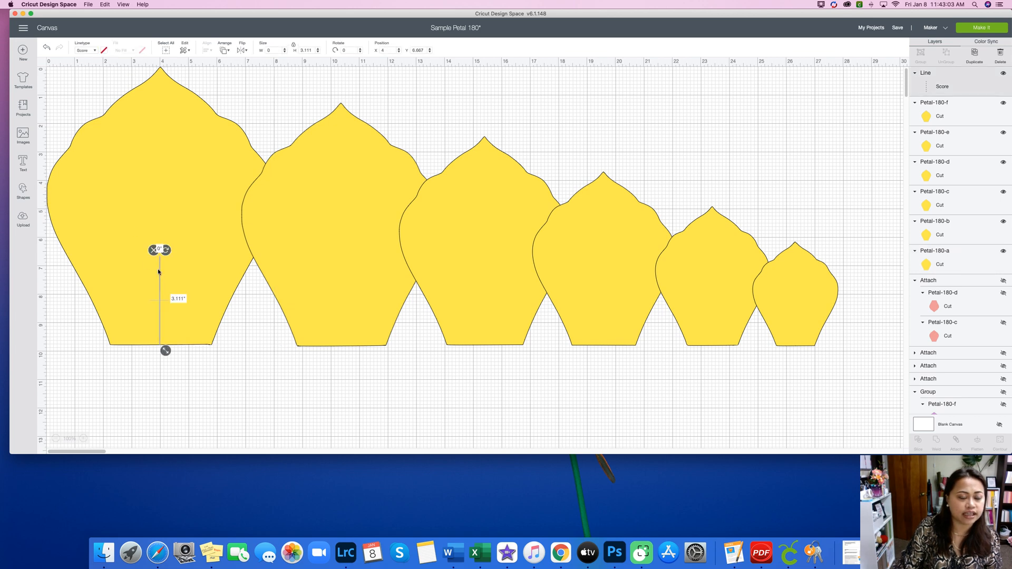
left_click(231, 364)
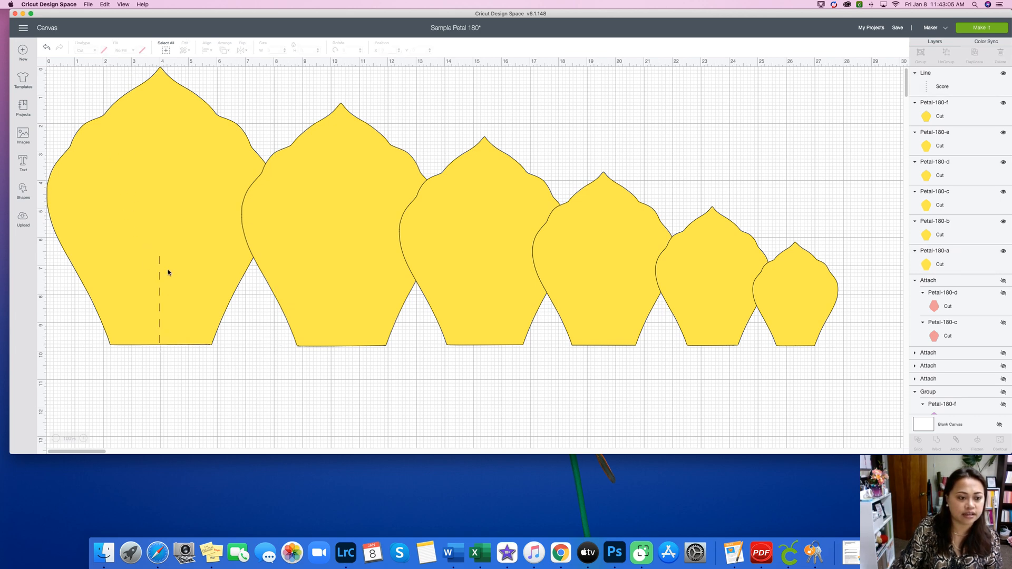
Set the linetype of the largest petal's center line to Cut
left_click(159, 331)
left_click(92, 51)
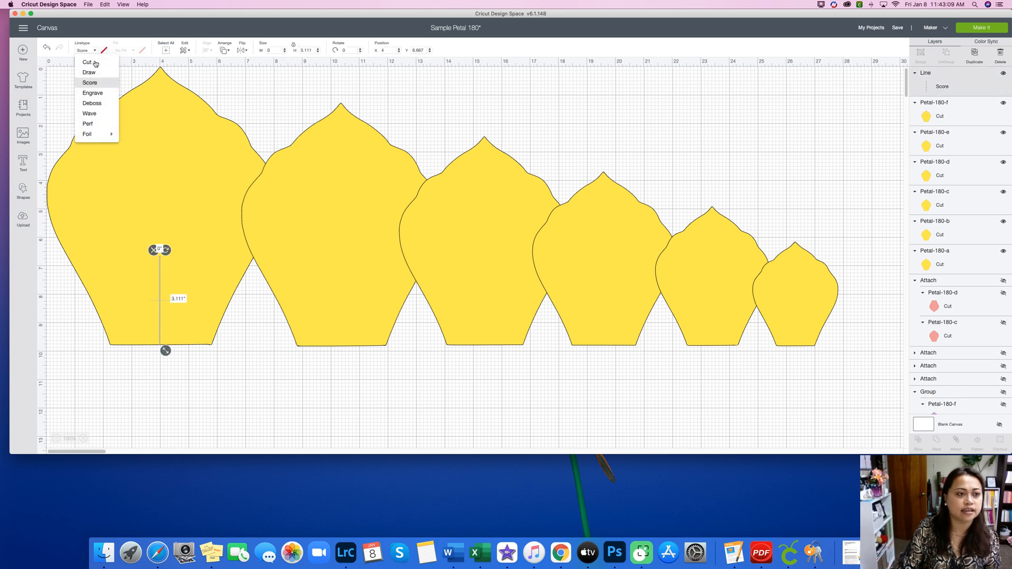
left_click(87, 62)
left_click(241, 411)
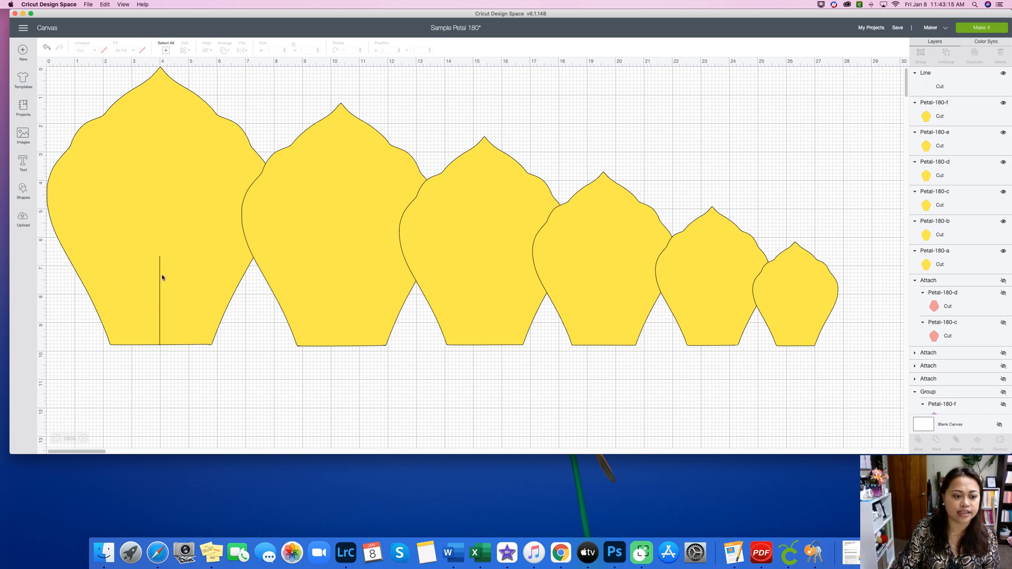
Lengthen the center cut line to about 3.74" and move it up so its lower end meets the largest petal's base
left_click(161, 338)
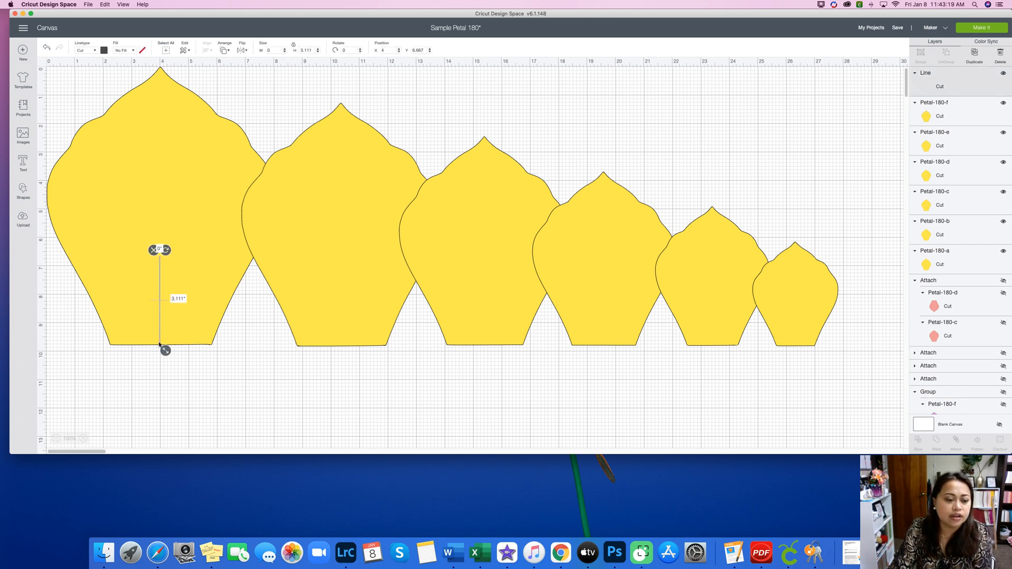
left_click_drag(166, 356, 170, 368)
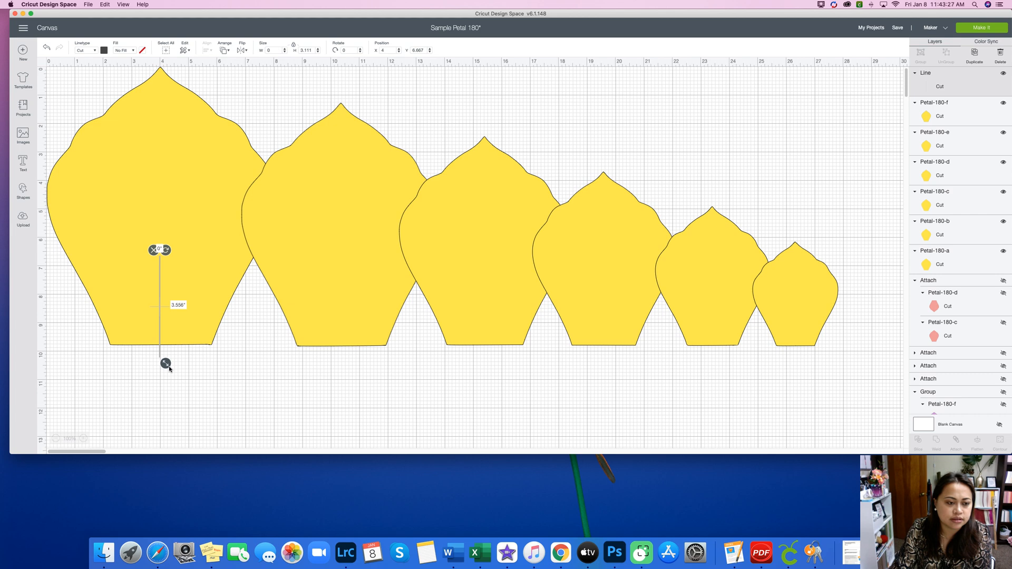
left_click_drag(170, 368, 169, 373)
left_click_drag(161, 328, 159, 311)
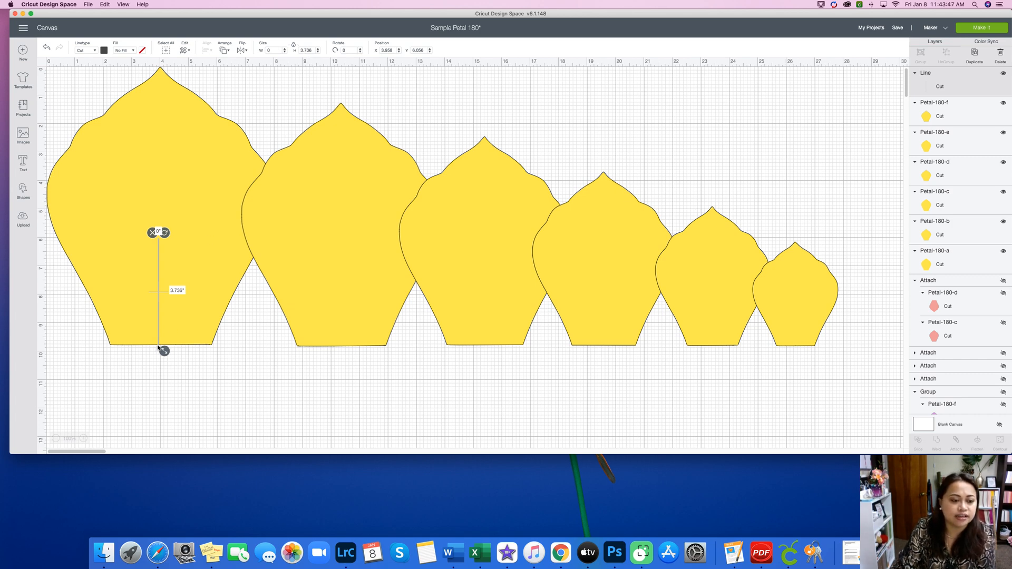
left_click_drag(159, 344, 159, 350)
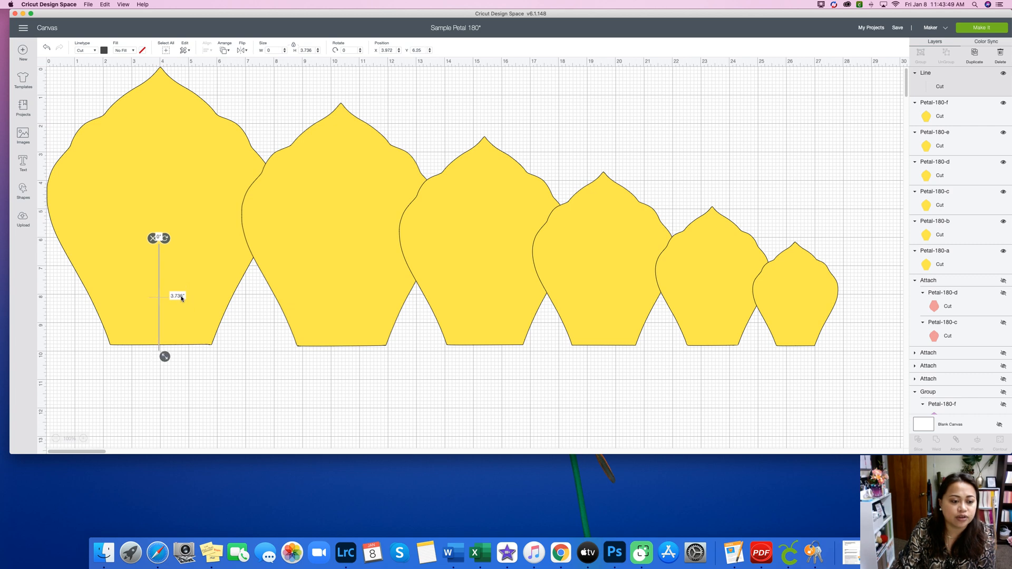
left_click_drag(160, 315, 159, 310)
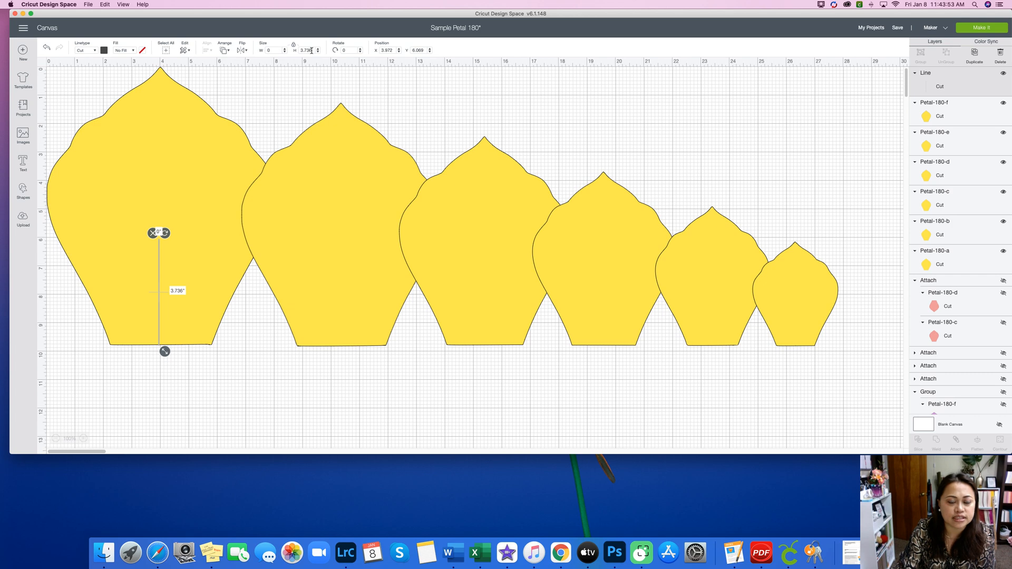
Set the height of the center cut line to 3.75"
left_click_drag(311, 51, 297, 50)
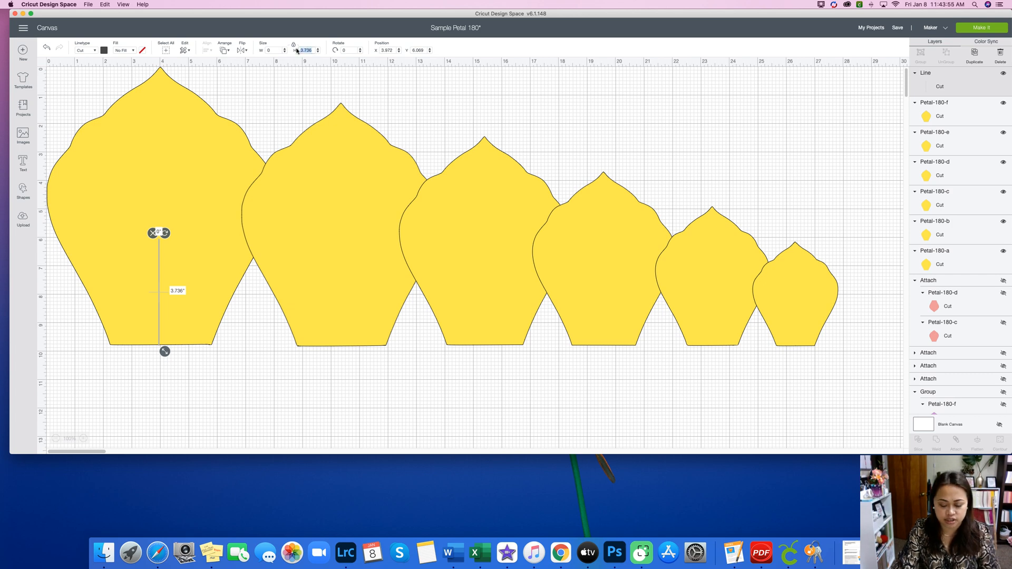
type("3")
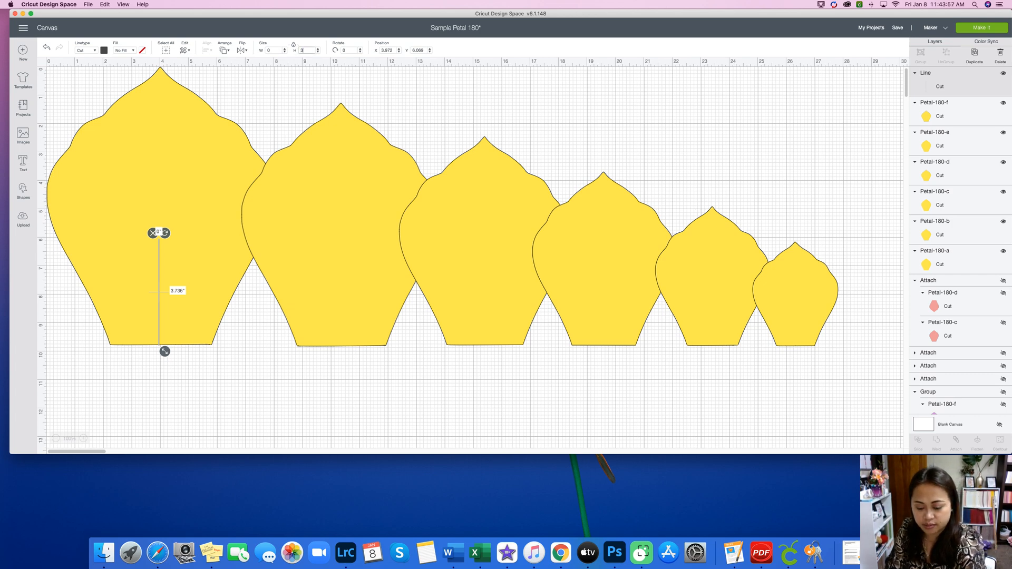
key("Return")
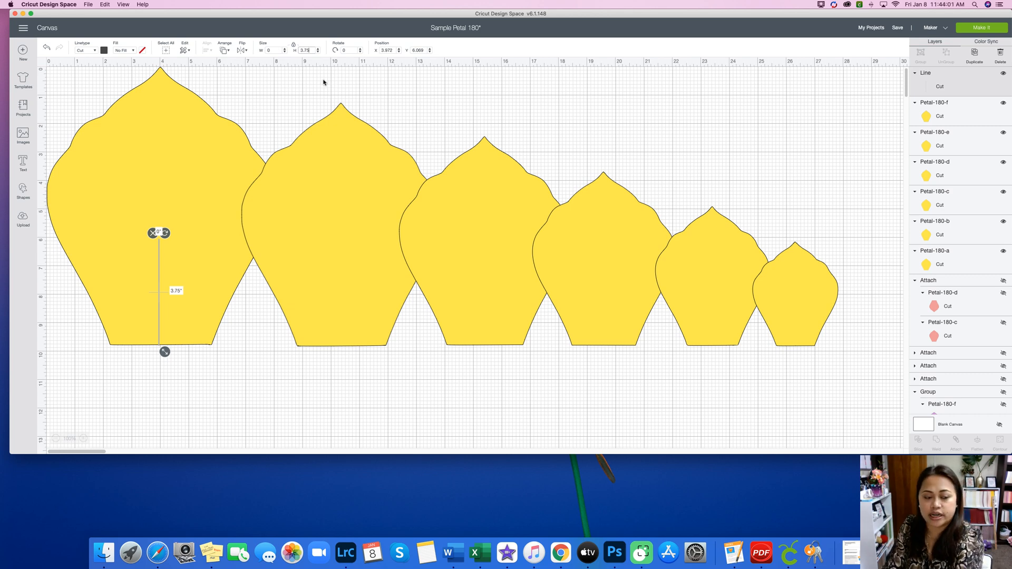
left_click(457, 104)
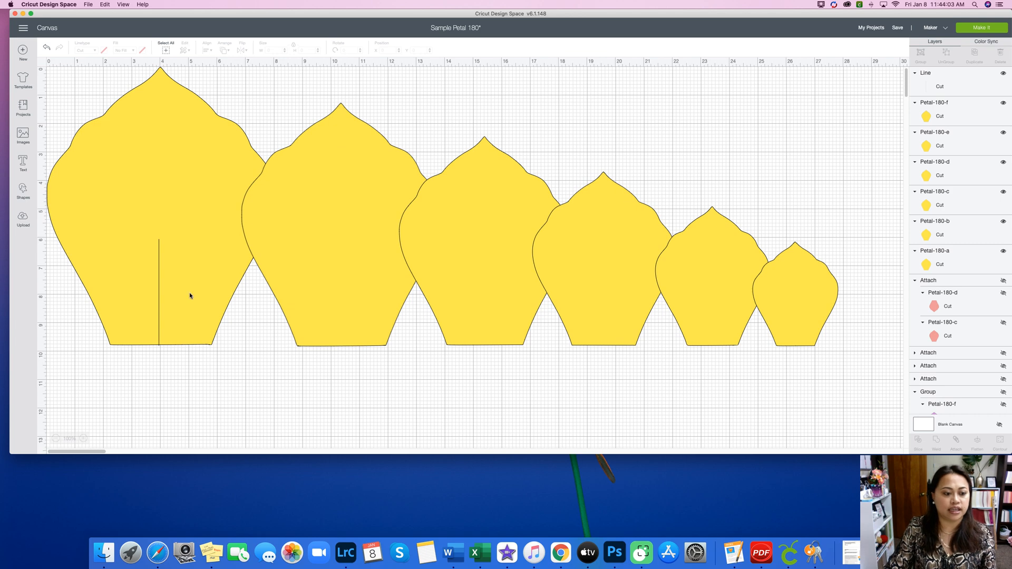
Nudge the cut line to about X 3.972, Y 6.042 so its lower end sits on the largest petal's flat base
left_click(159, 304)
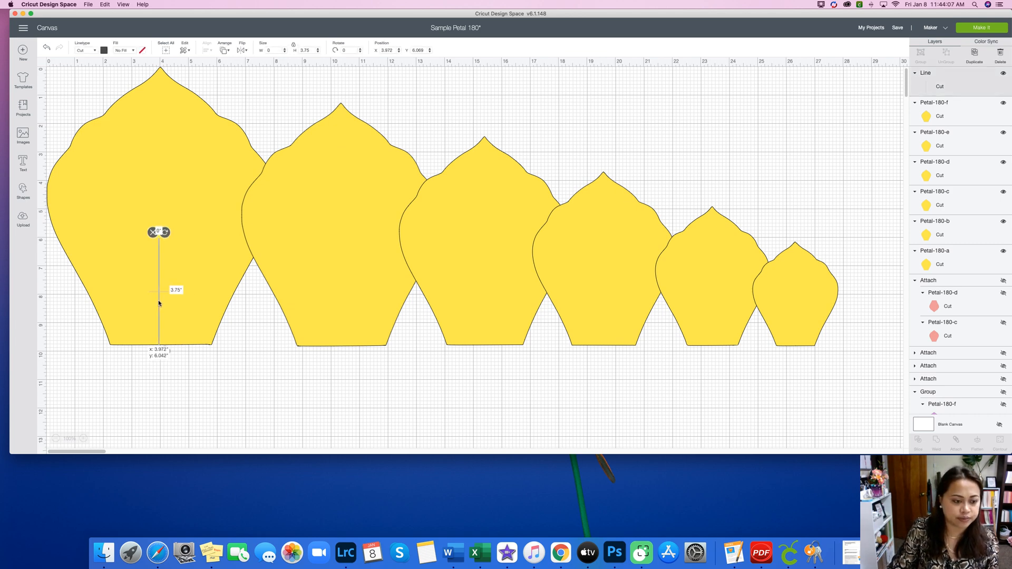
left_click(233, 379)
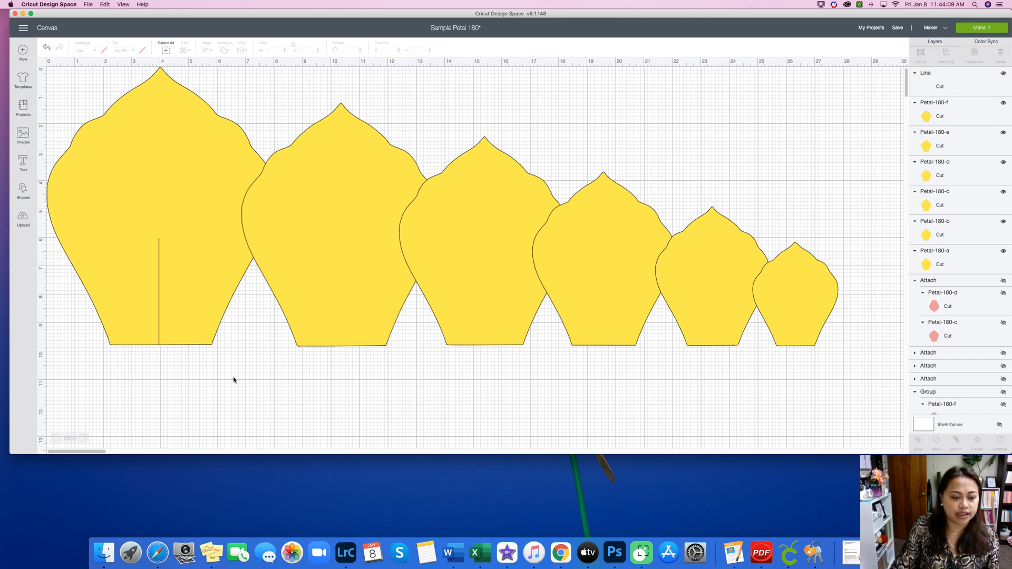
left_click(159, 307)
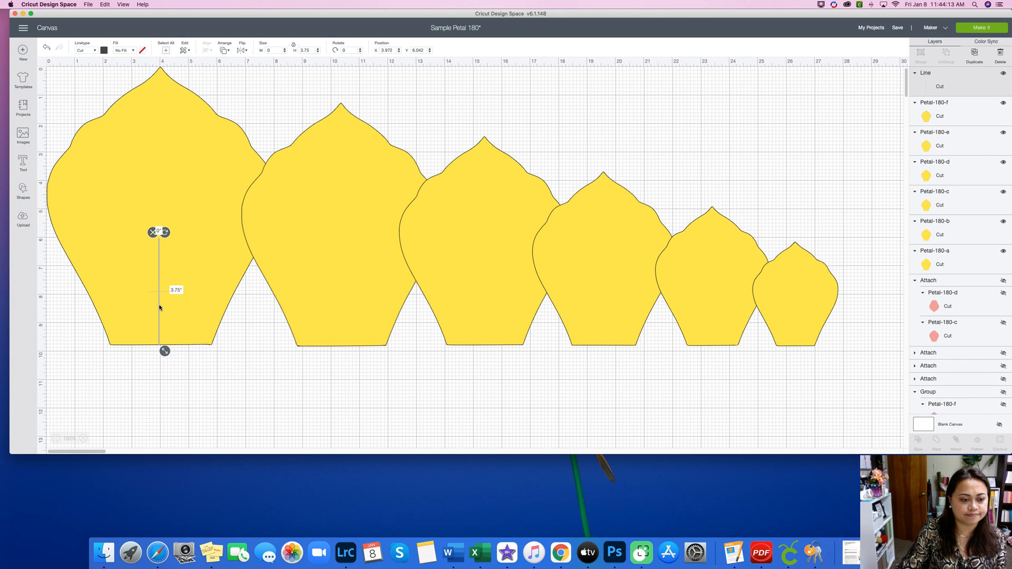
left_click_drag(160, 307, 159, 307)
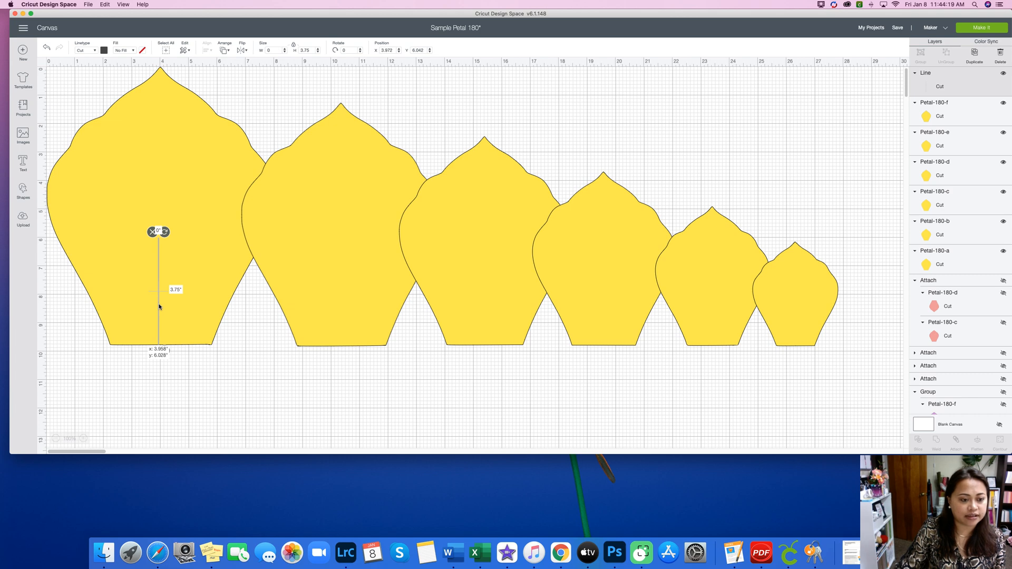
left_click_drag(160, 307, 157, 309)
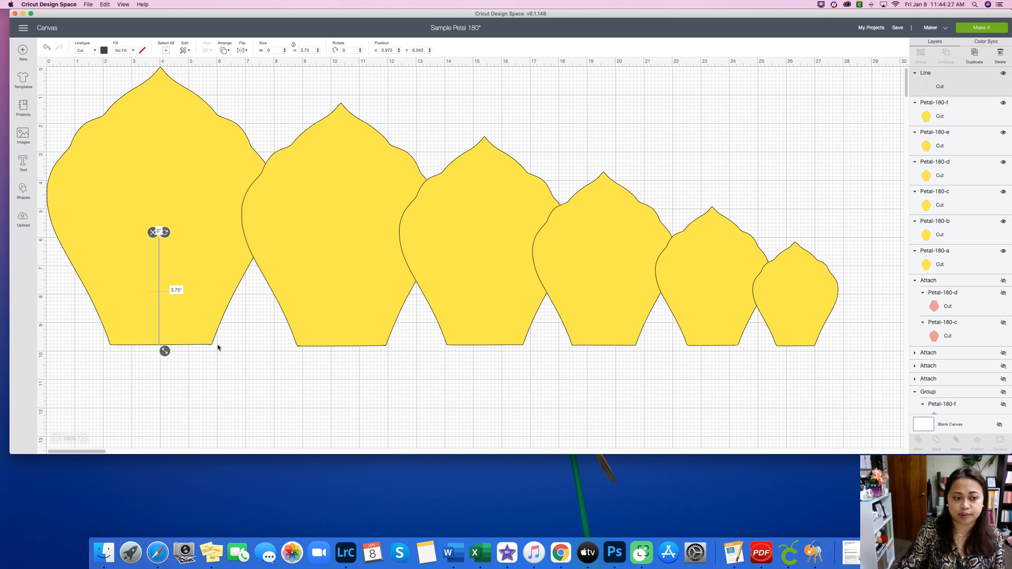
Hide the yellow Petal-180-f, Petal-180-e, Petal-180-d and Petal-180-c layers and make them visible again
left_click_drag(159, 288, 160, 288)
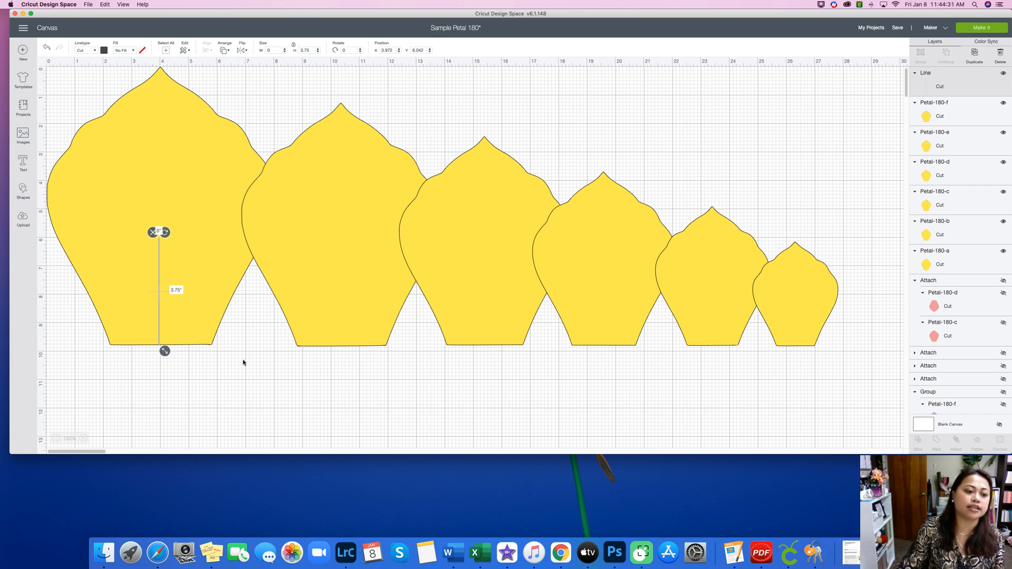
left_click(255, 390)
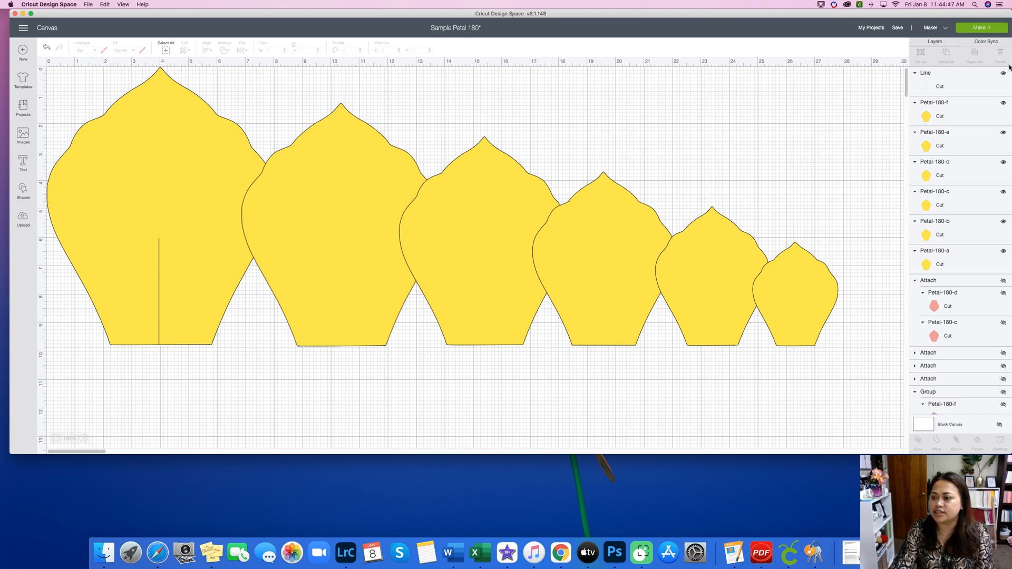
left_click(1004, 103)
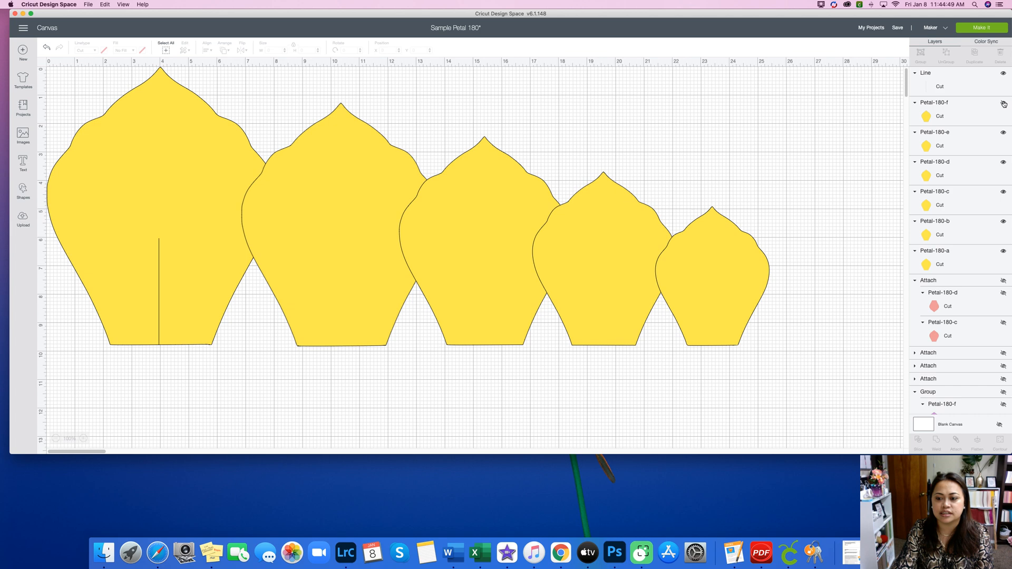
left_click(1004, 133)
left_click(1004, 163)
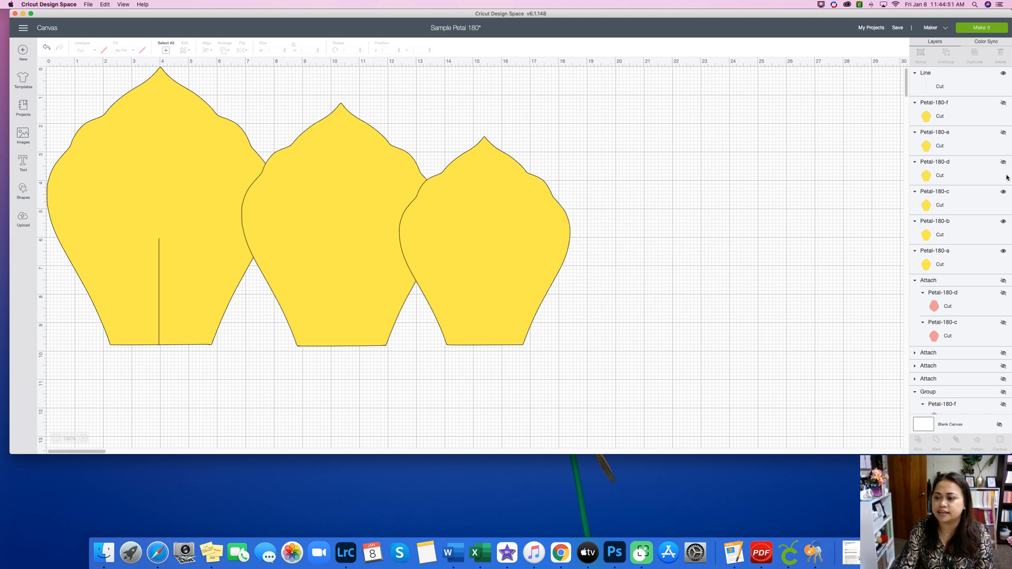
left_click(1004, 193)
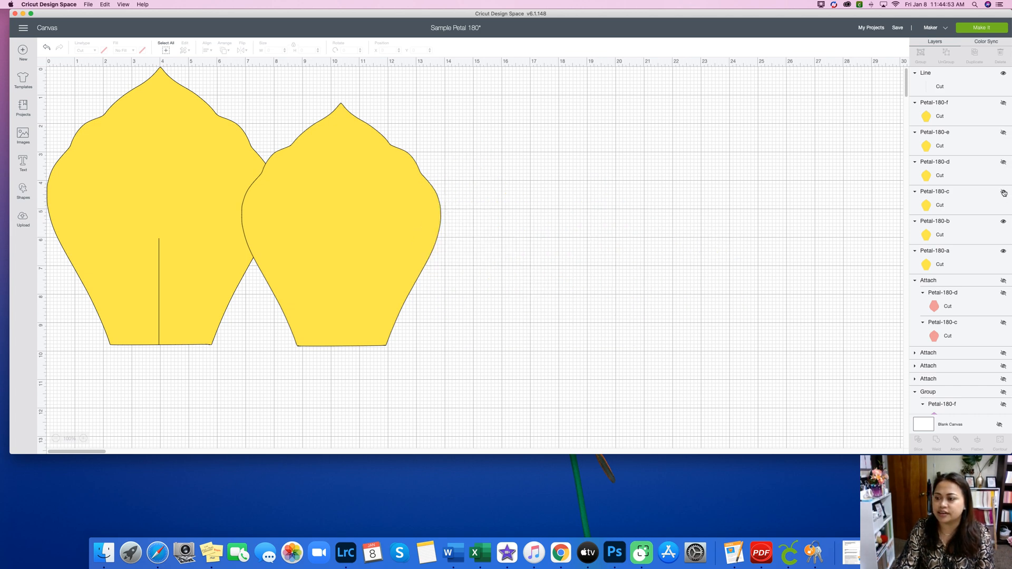
left_click(1003, 192)
left_click(1003, 162)
left_click(1004, 133)
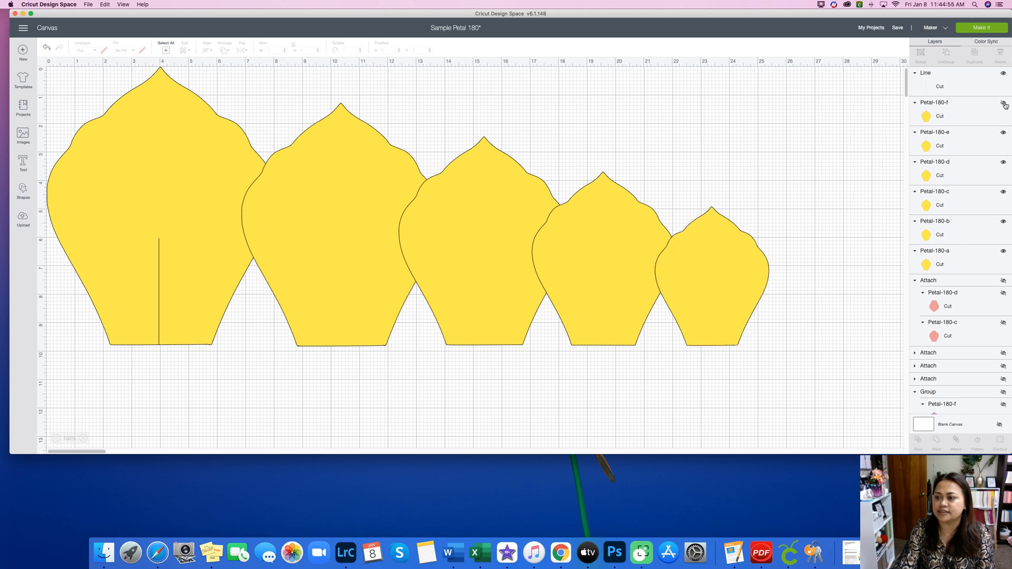
left_click(1004, 104)
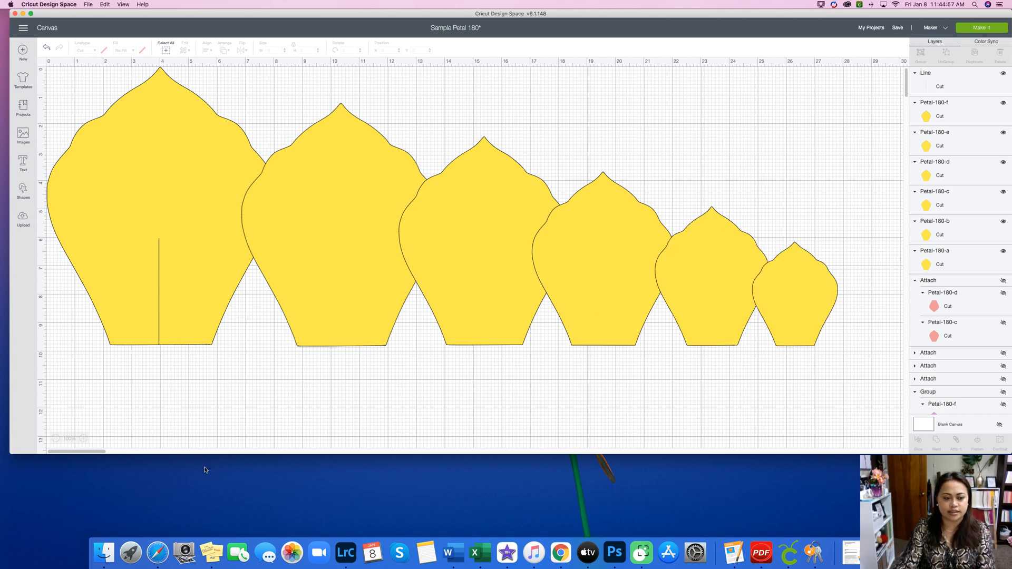
Duplicate the largest petal's cut line, set the copy's height to 3.25", and center it at the second-largest petal's base
left_click(158, 285)
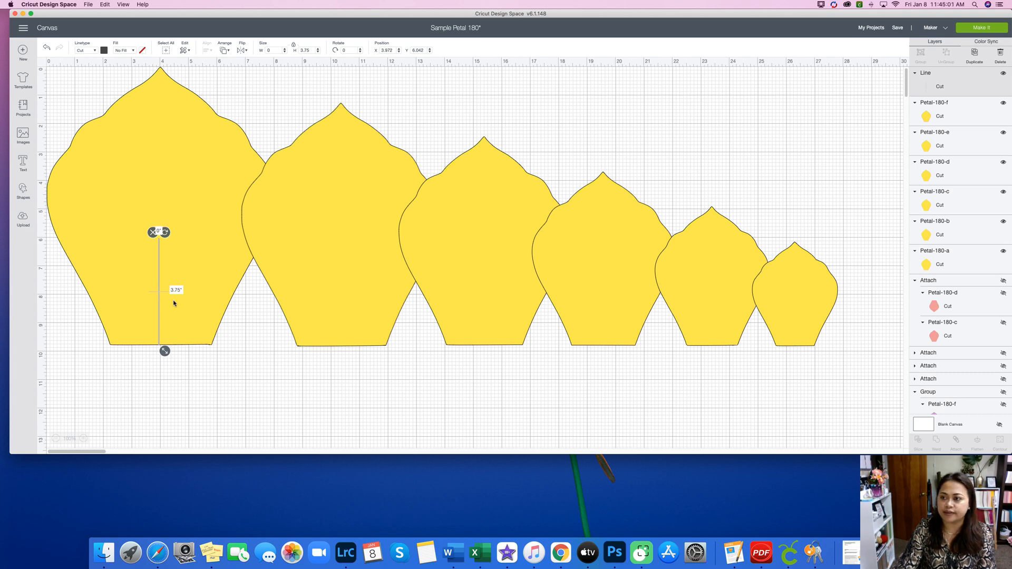
left_click(975, 53)
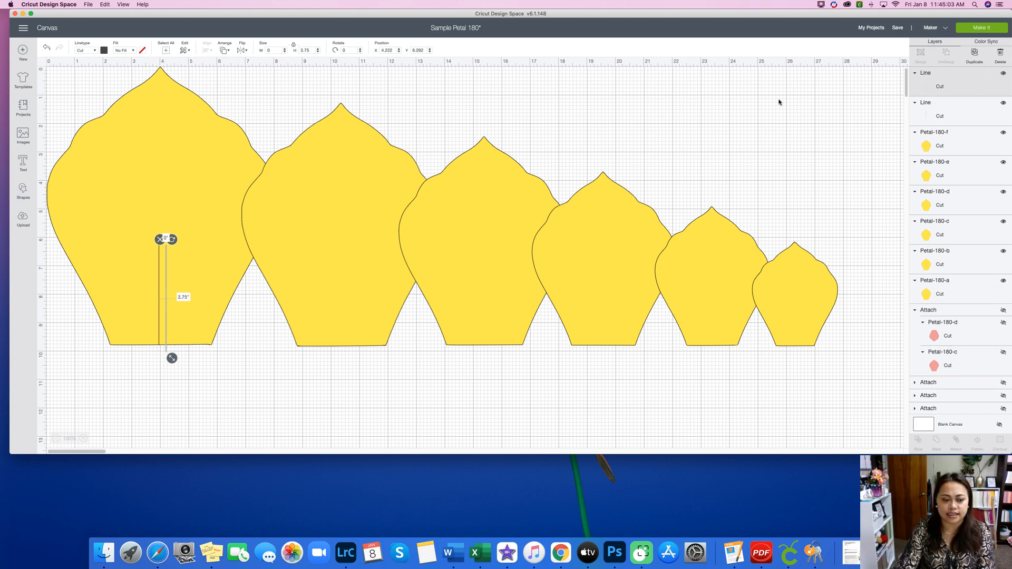
left_click(313, 49)
type("3")
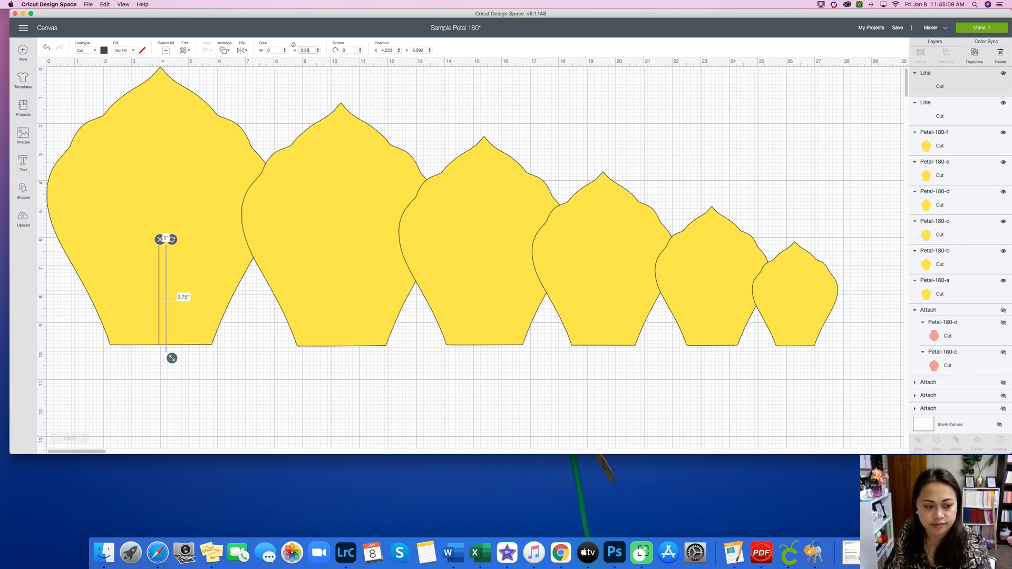
type(".25")
key("Return")
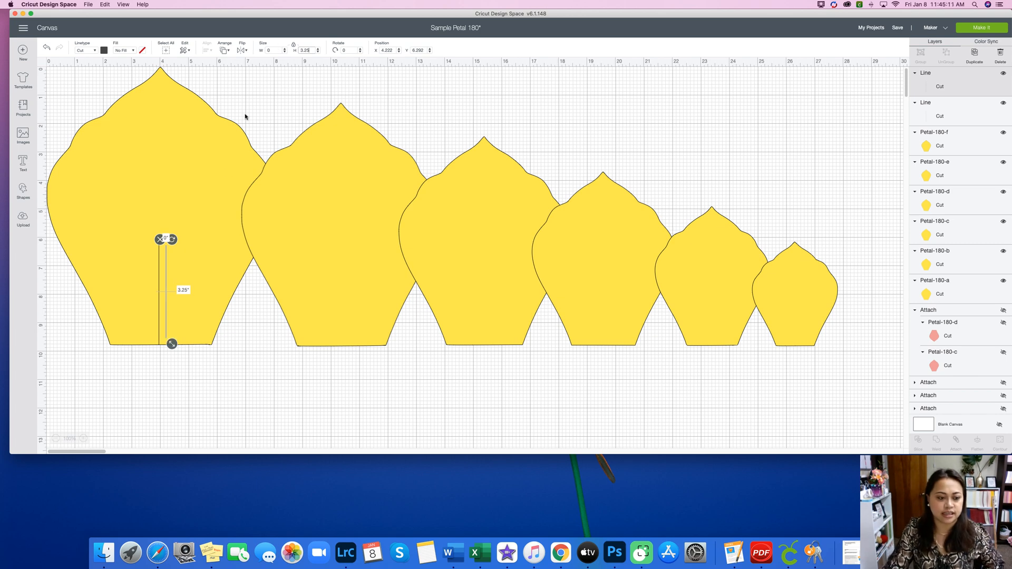
left_click_drag(176, 285, 341, 298)
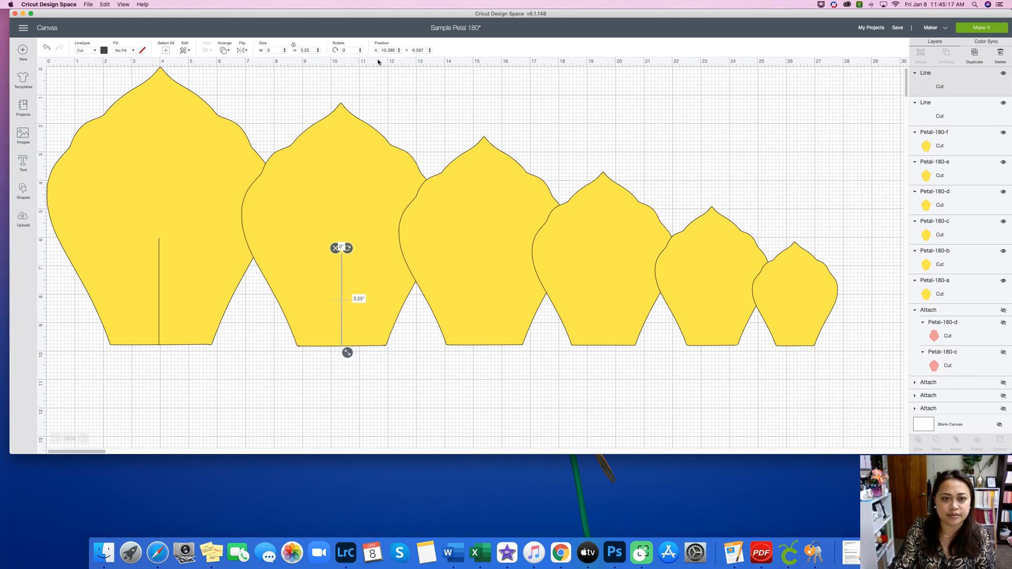
Set the second petal's cut line height to 3" and move it down to the base, at about X 10.403, Y 6.819
left_click(313, 50)
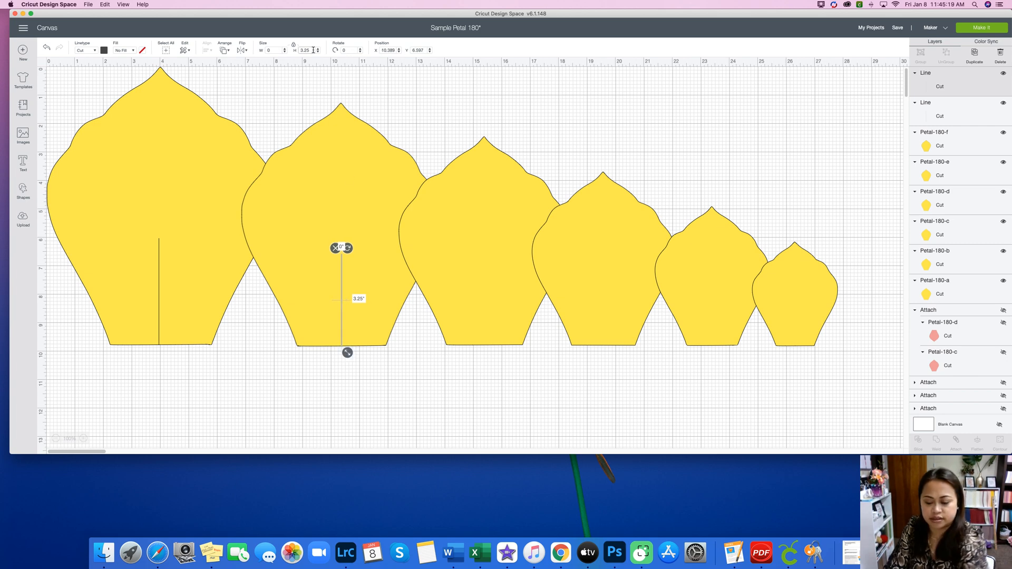
key("Return")
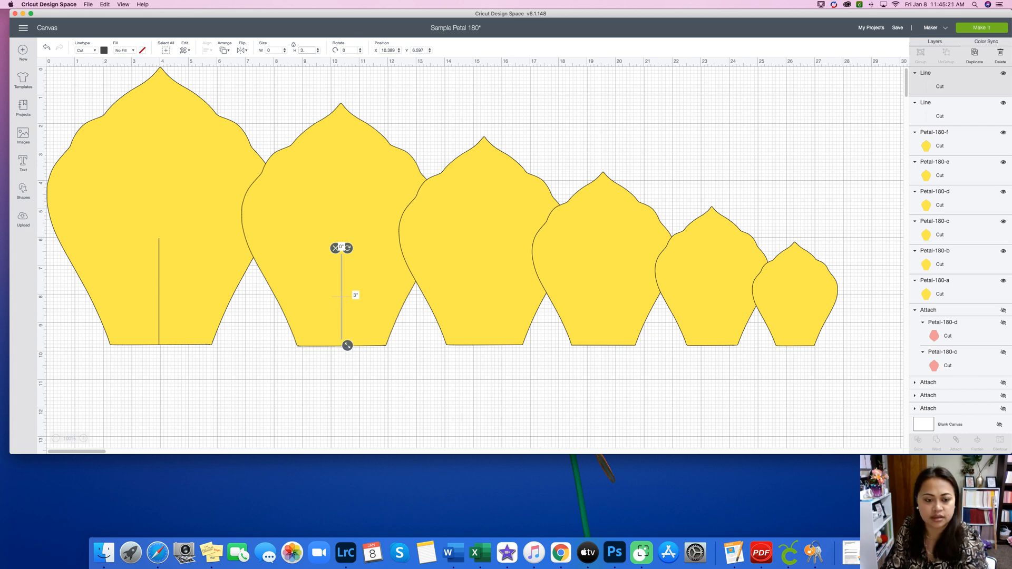
left_click_drag(340, 311, 341, 320)
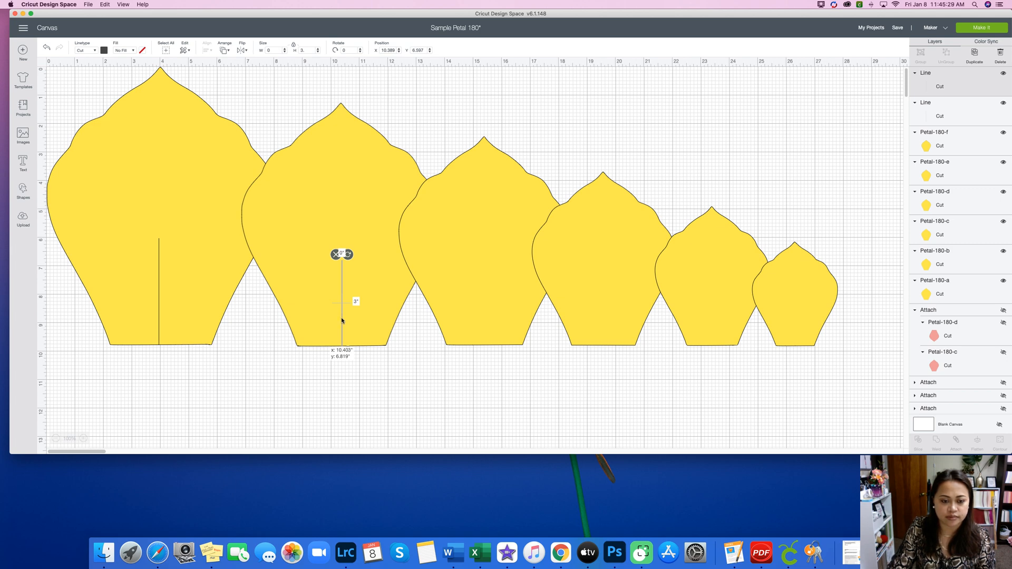
left_click_drag(342, 320, 342, 319)
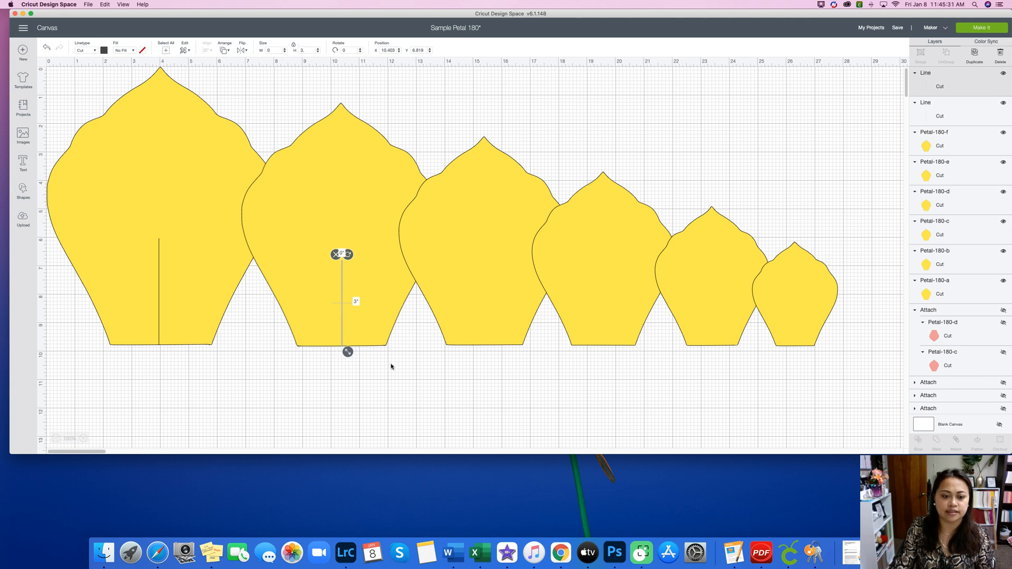
left_click(419, 396)
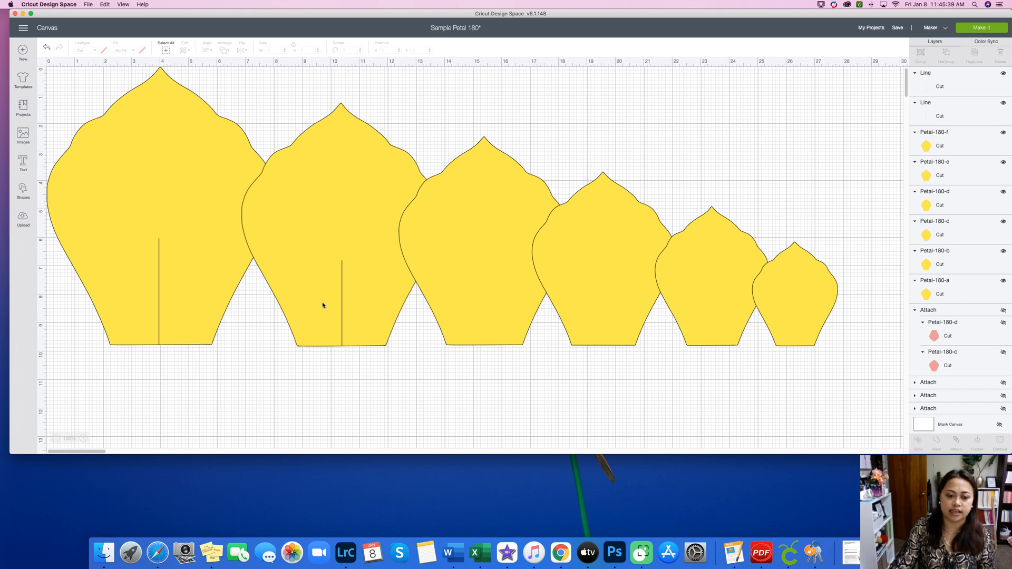
Duplicate the second petal's cut line onto the third petal, shorten it to about 2.29", and center it on the base at about X 15.486
left_click(342, 310)
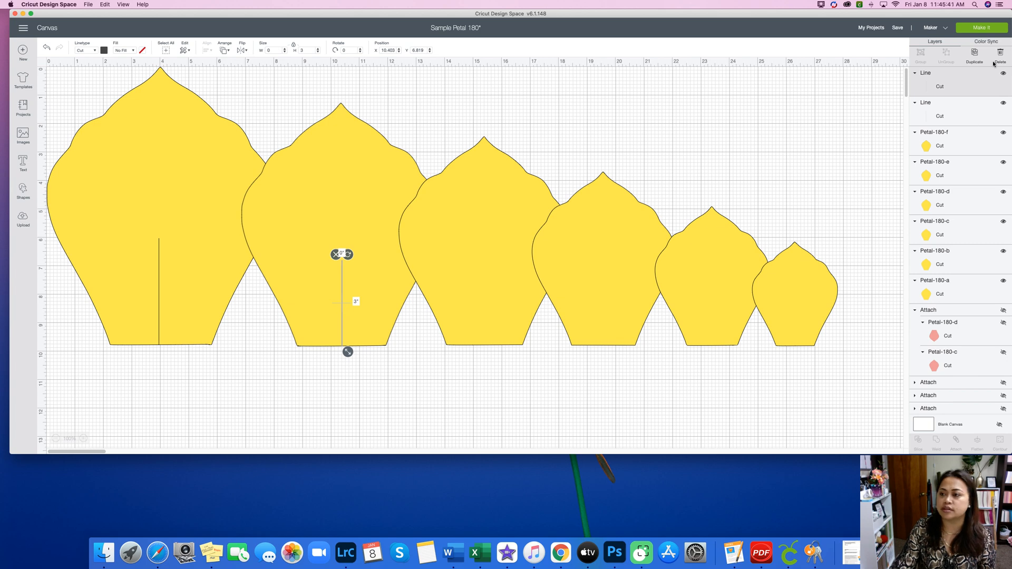
left_click(974, 58)
left_click_drag(347, 321, 486, 333)
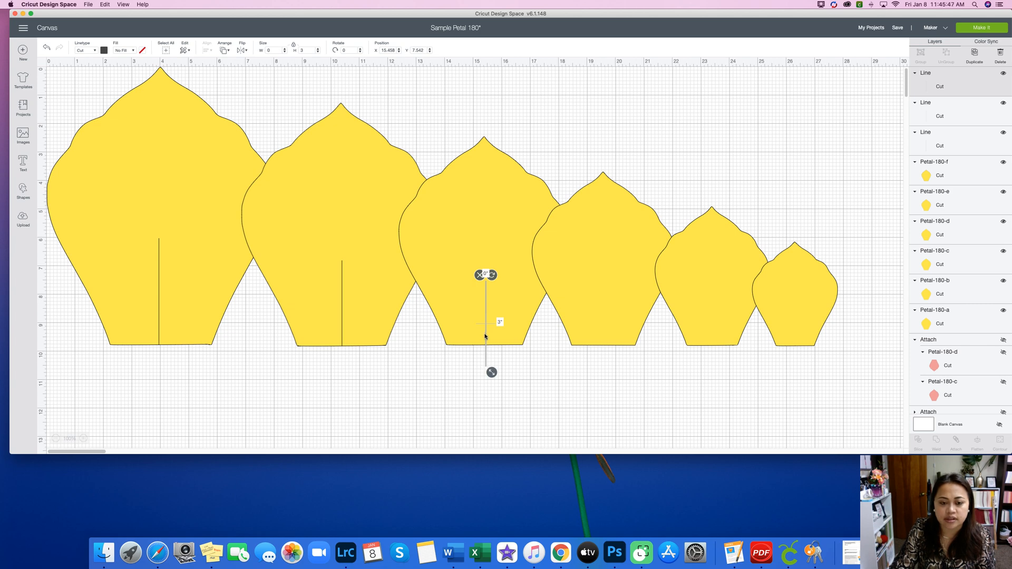
left_click_drag(486, 320, 485, 319)
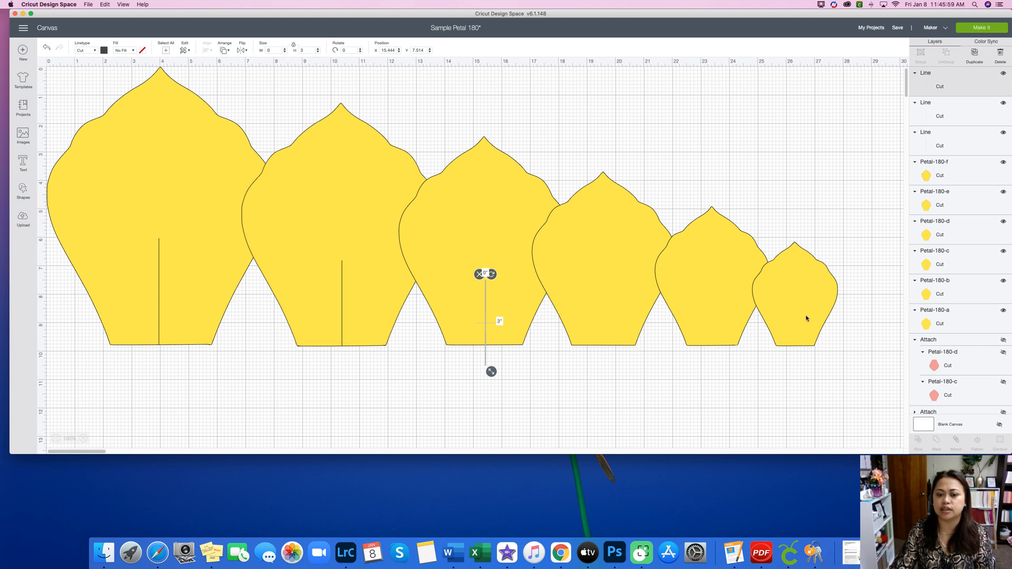
left_click_drag(486, 301, 486, 300)
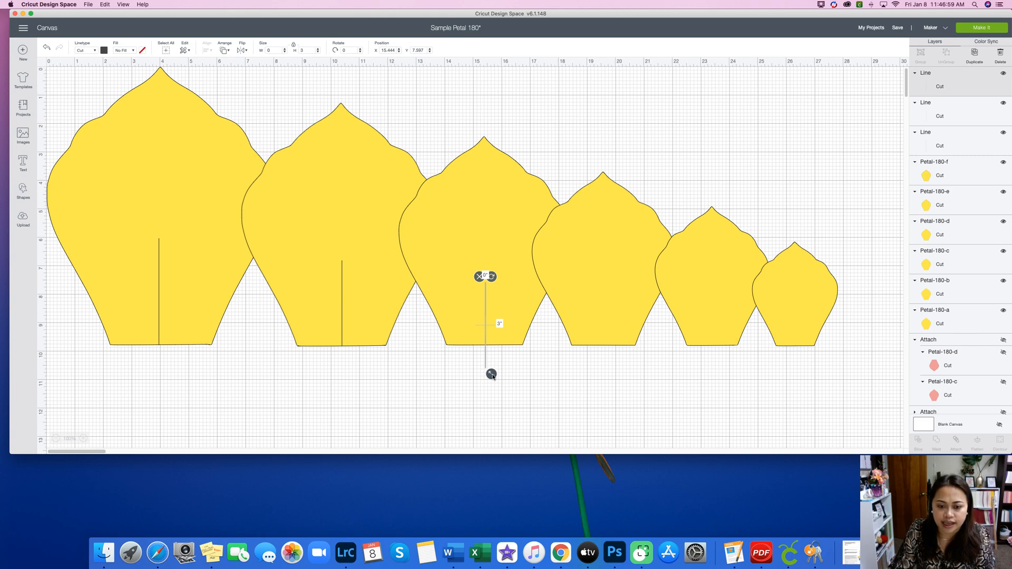
left_click_drag(491, 375, 484, 328)
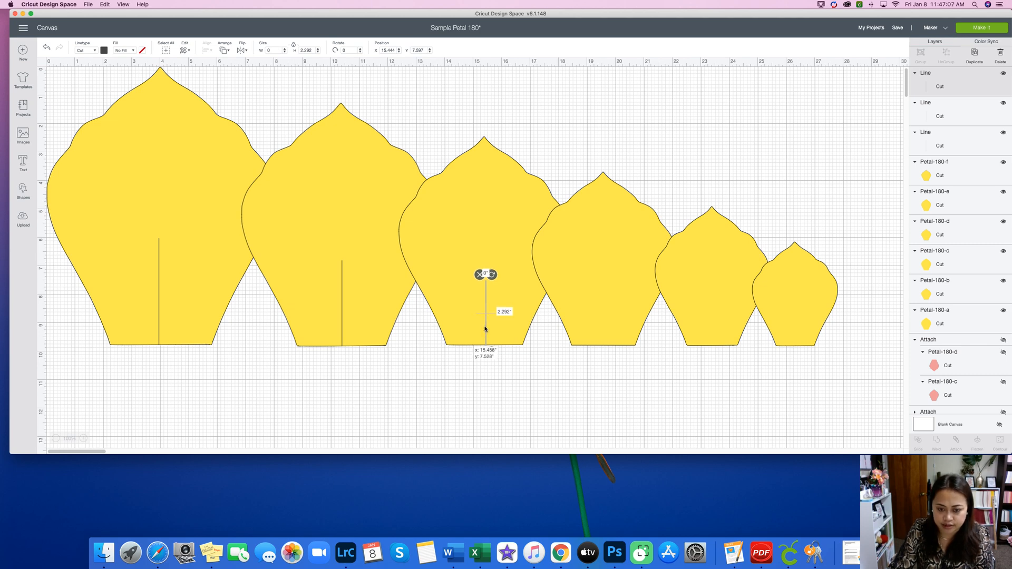
left_click_drag(485, 328, 486, 329)
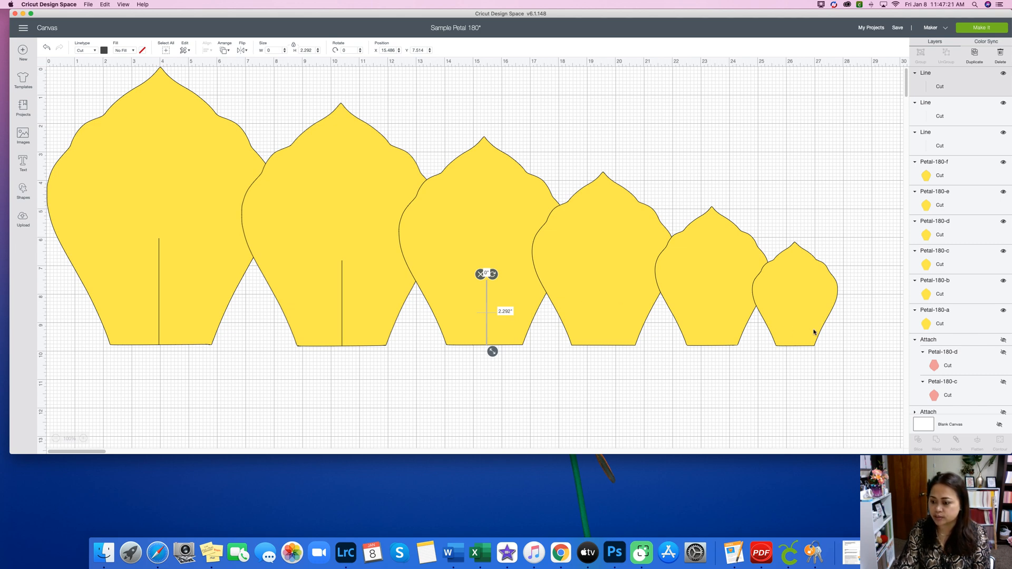
left_click(545, 381)
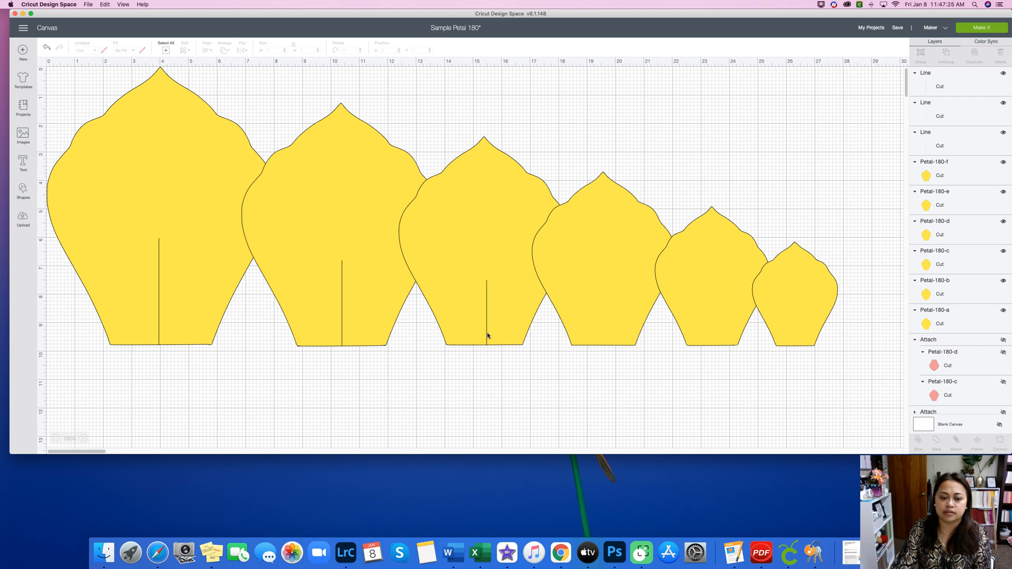
Shorten the second petal's cut line slightly and the third petal's to about 2.19", keeping both lower ends on the petal bases
left_click(342, 322)
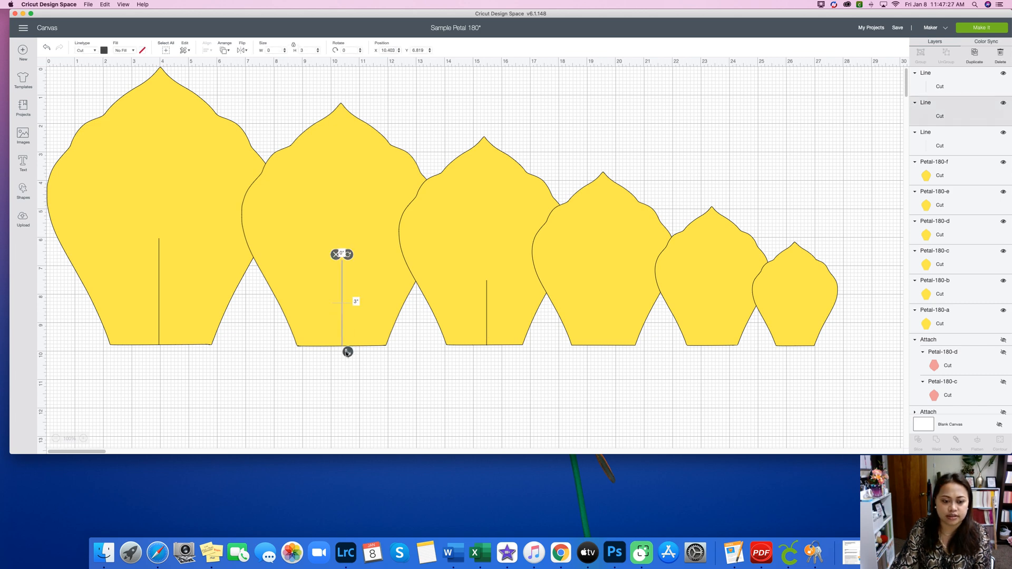
left_click_drag(347, 352, 340, 336)
left_click(486, 337)
left_click_drag(492, 348, 486, 338)
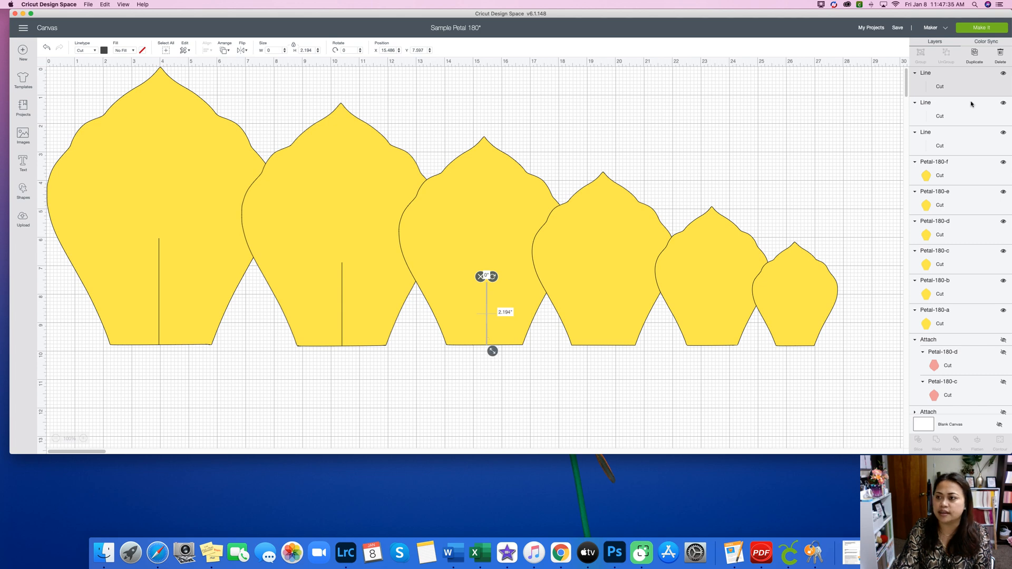
Duplicate the third petal's cut line onto the fourth petal's center and shorten it to about 1.69" so it ends at the base
left_click(973, 59)
left_click_drag(494, 324, 605, 331)
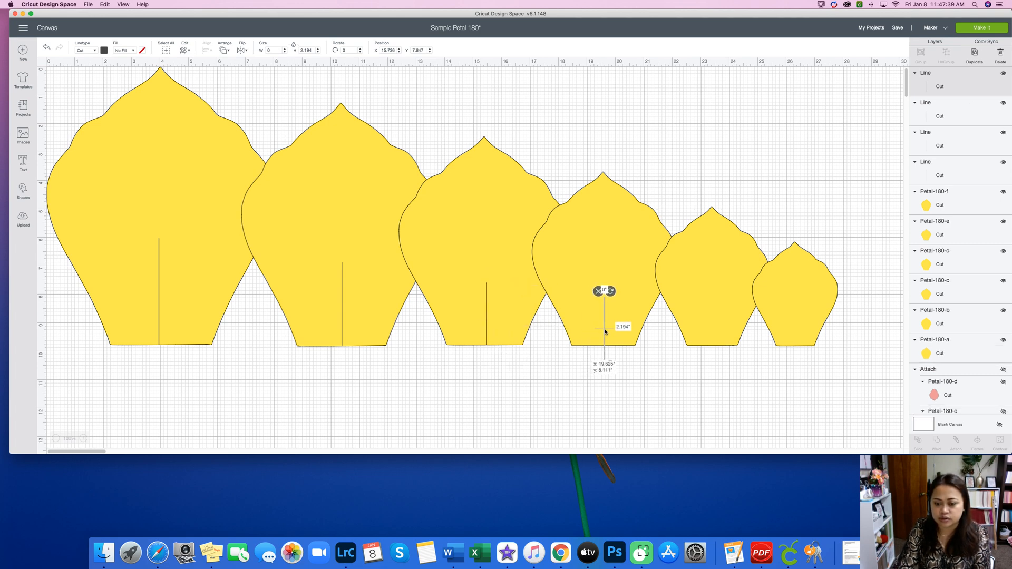
left_click_drag(609, 366, 612, 356)
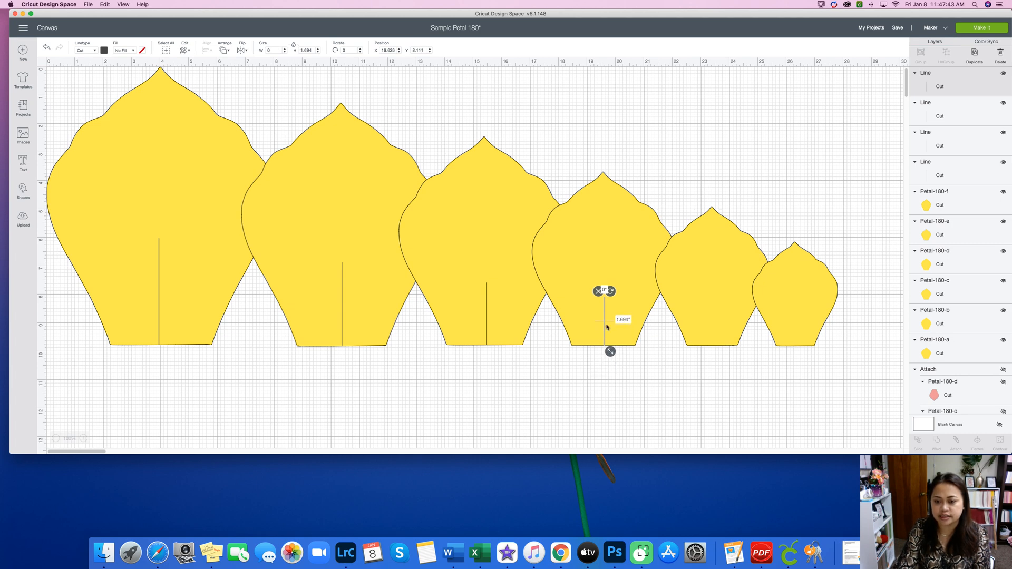
left_click(649, 369)
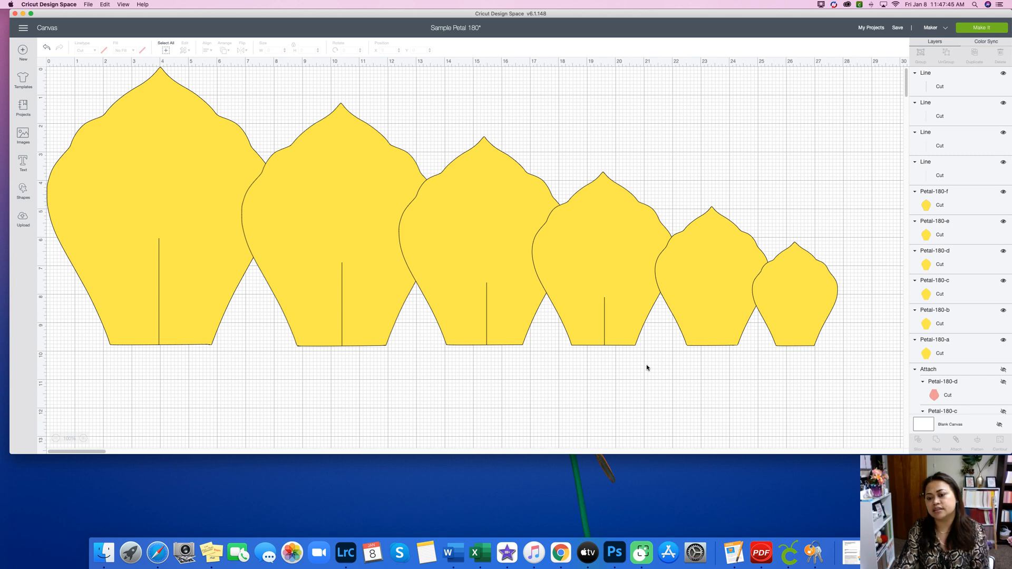
Duplicate the fourth petal's cut line onto the fifth petal's center and shorten it to about 1.31" so it ends at the base
left_click(605, 335)
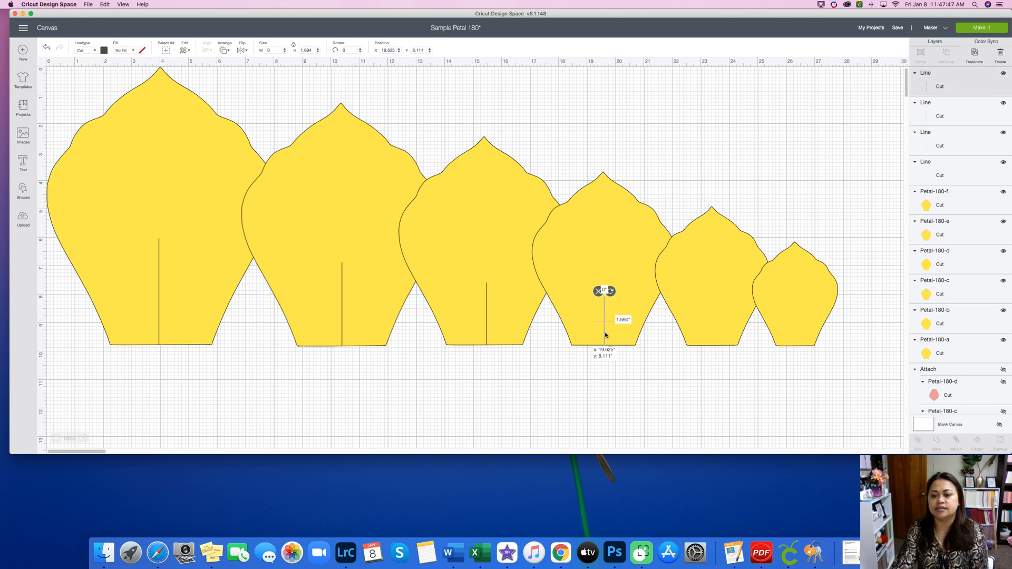
left_click(975, 55)
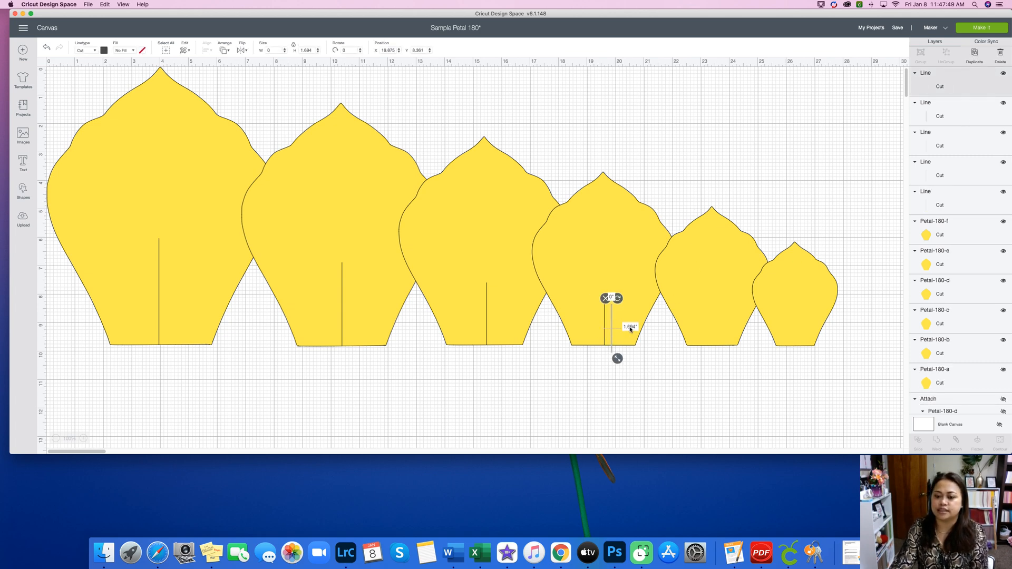
left_click_drag(612, 332, 721, 352)
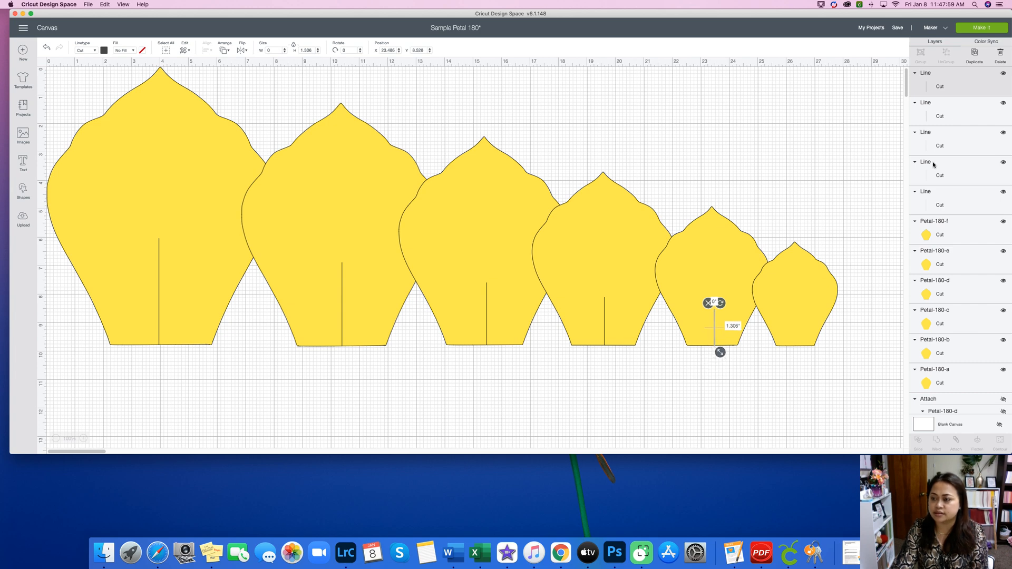
Duplicate the fifth petal's cut line onto the smallest petal's center and shorten it to about 0.83" so it ends at the base
left_click(973, 62)
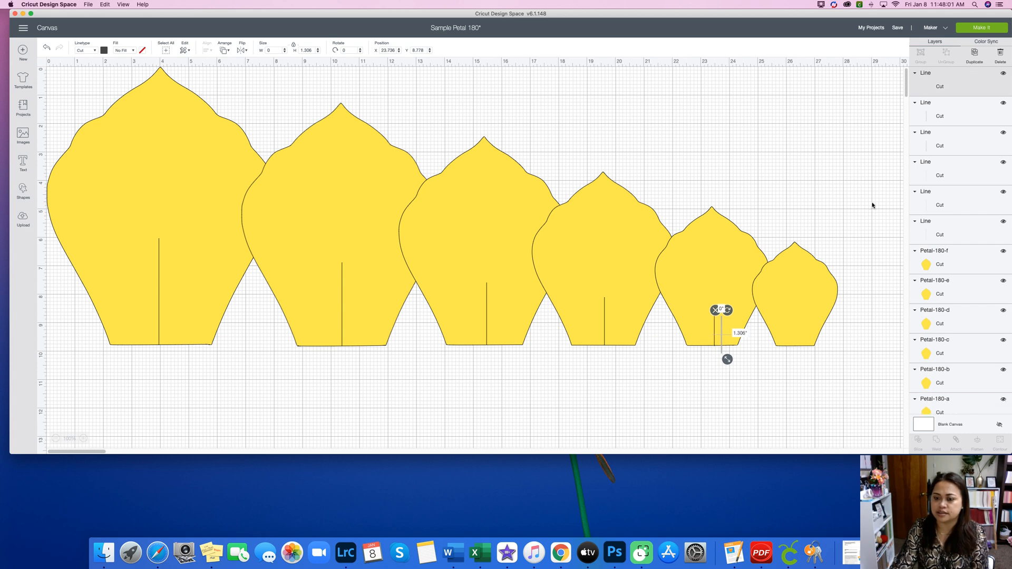
left_click_drag(722, 338, 805, 351)
left_click(826, 357)
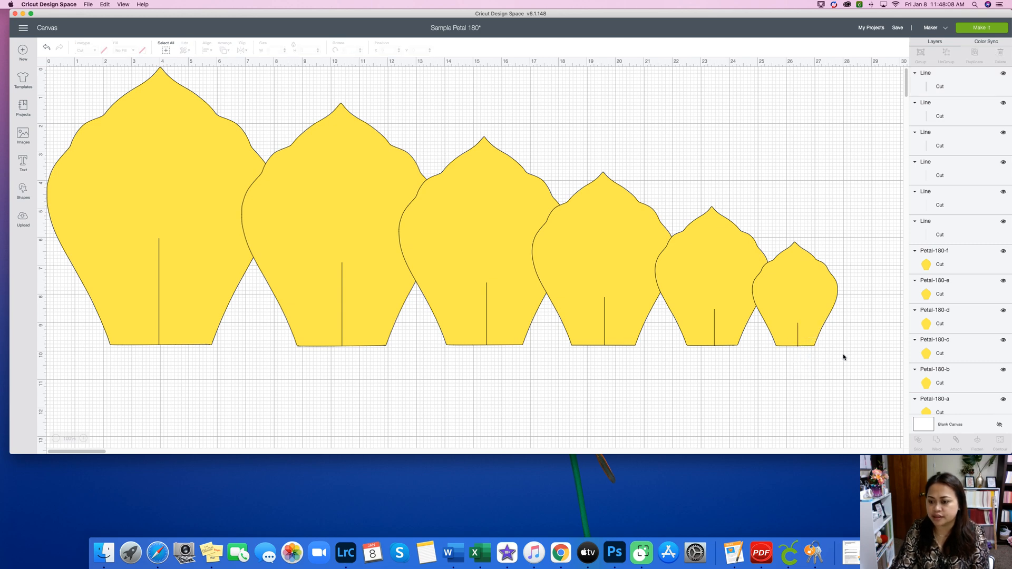
left_click(798, 338)
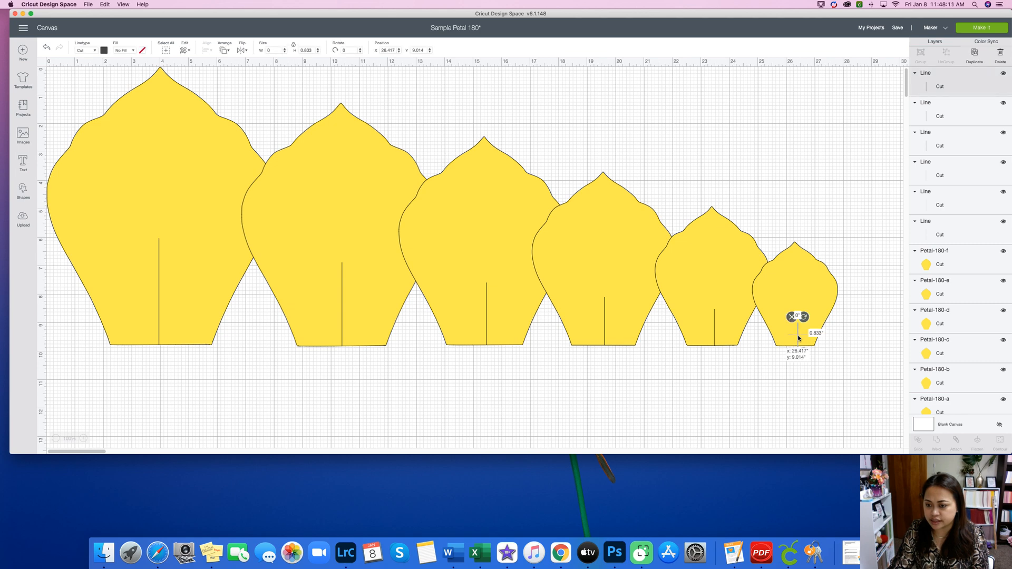
Center the smallest petal's cut line and shorten the fifth petal's line slightly, keeping its lower end on the base
left_click_drag(799, 338, 797, 338)
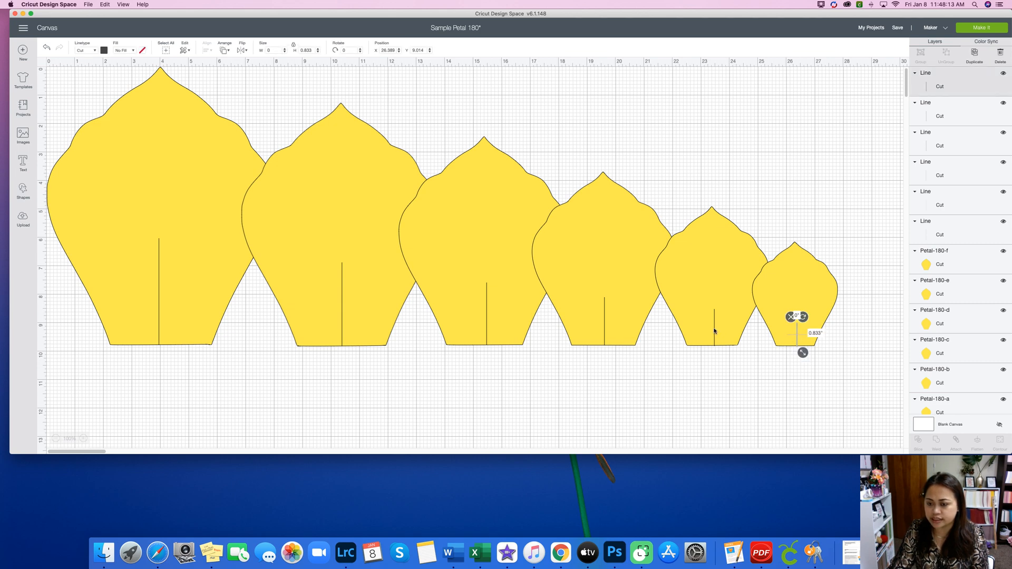
left_click(718, 343)
left_click_drag(720, 352, 715, 339)
left_click(749, 368)
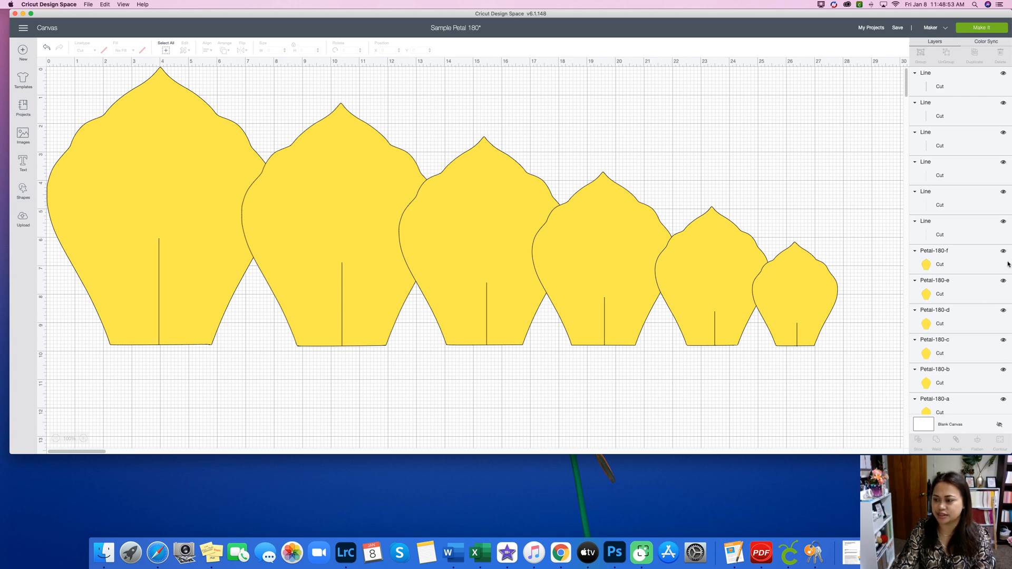
Group the five smaller yellow petals with their cut lines, then collapse and hide the group
left_click_drag(840, 382, 360, 272)
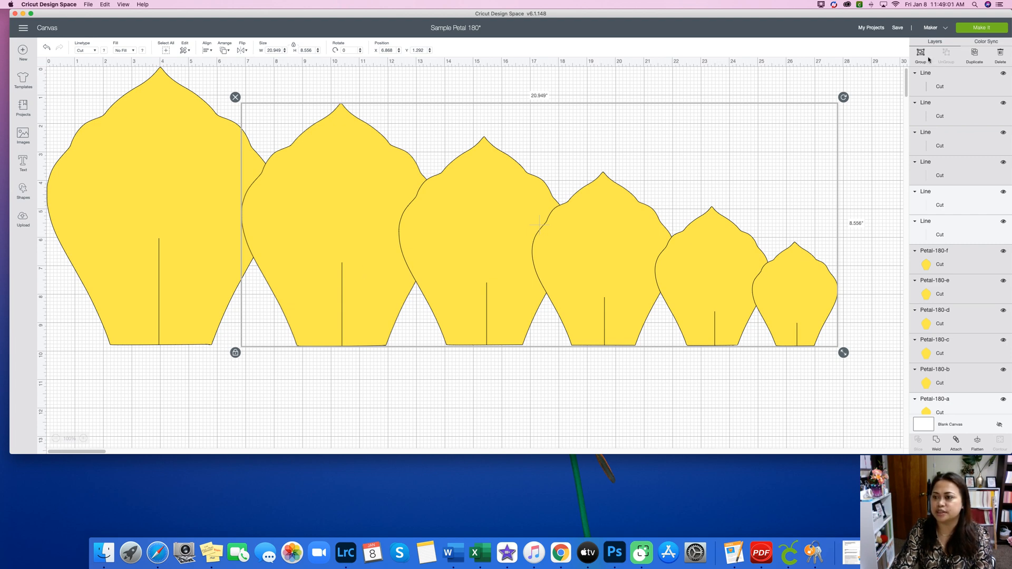
left_click(825, 396)
left_click_drag(839, 365, 331, 296)
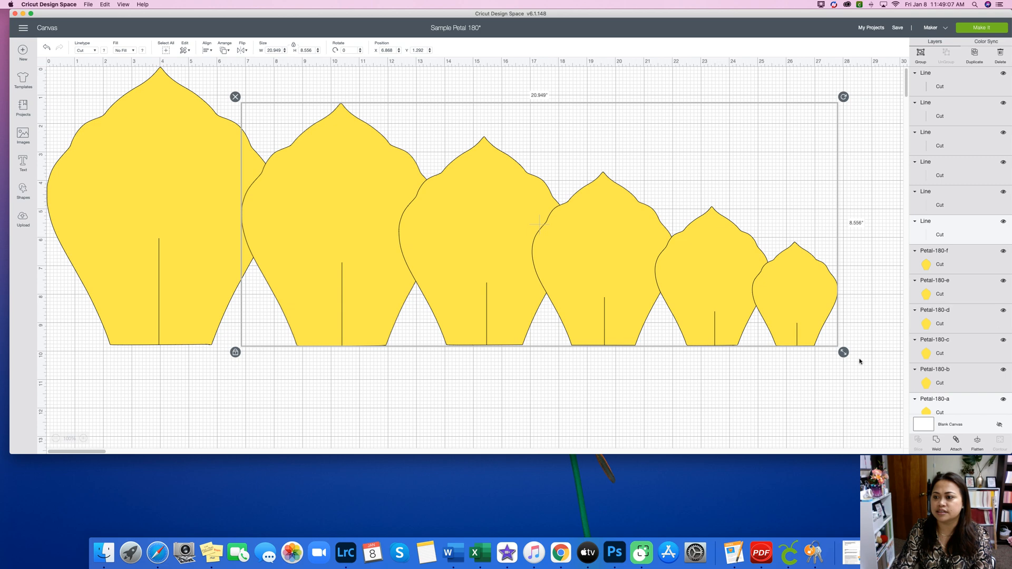
left_click(921, 57)
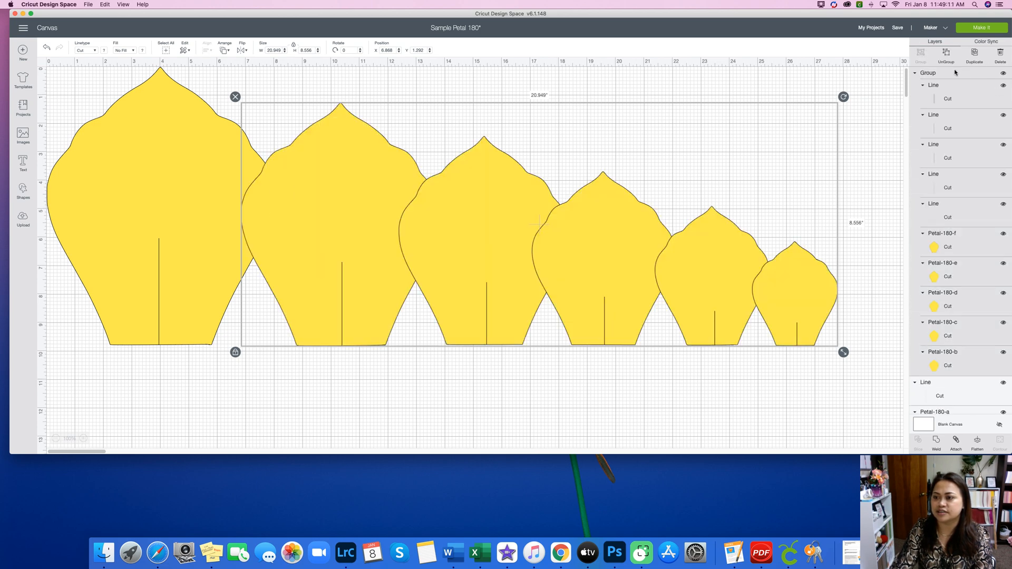
left_click(915, 73)
left_click(1004, 74)
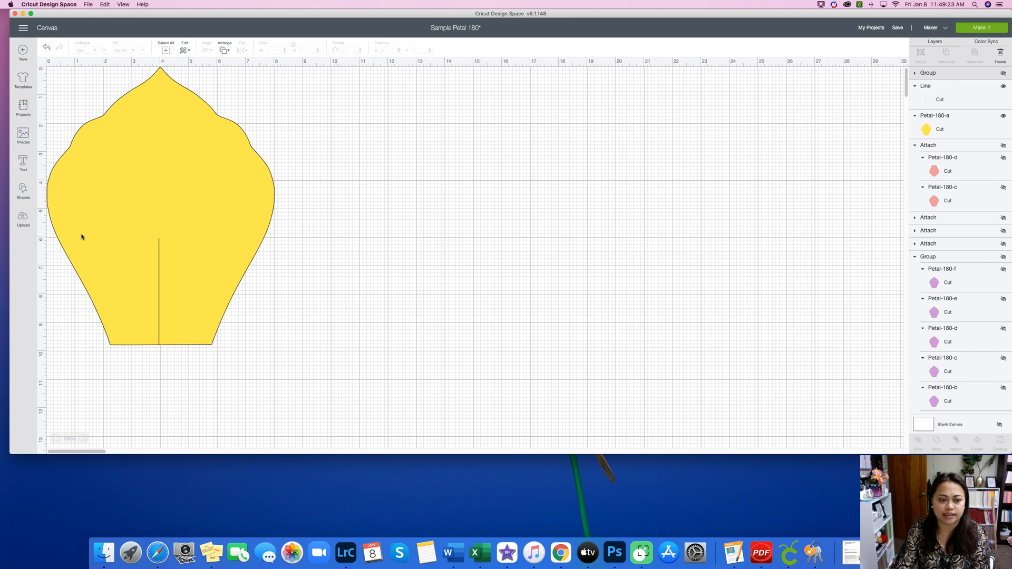
Preview how the largest petal and its unattached cut line are split across the cutting mats, and return to the canvas
left_click(251, 272)
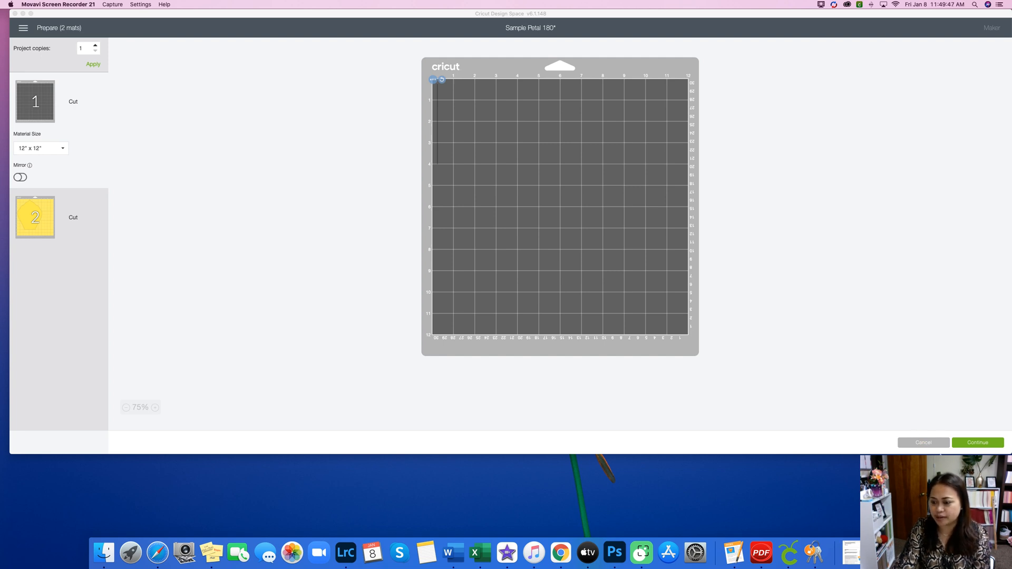
left_click(932, 445)
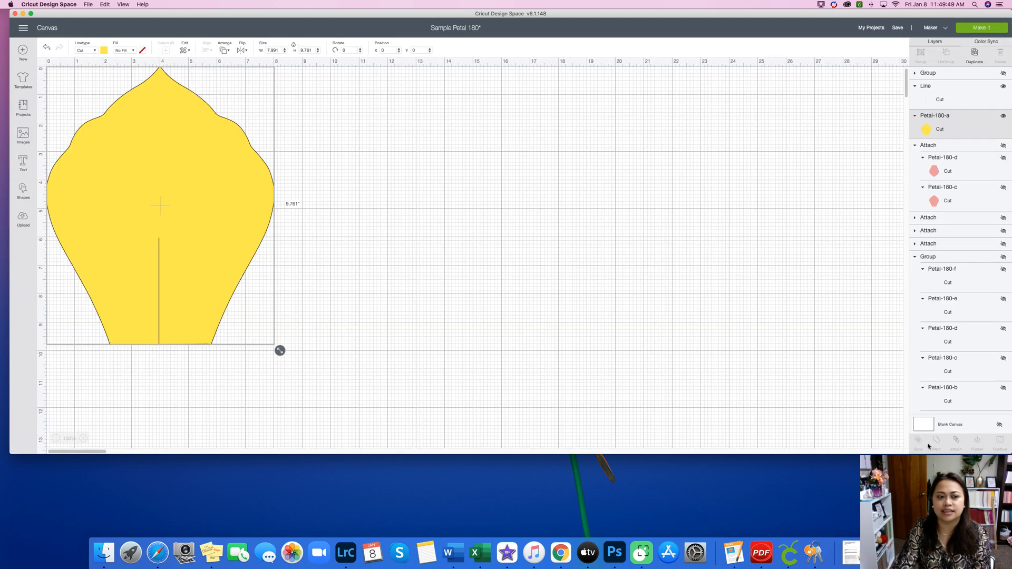
left_click(519, 365)
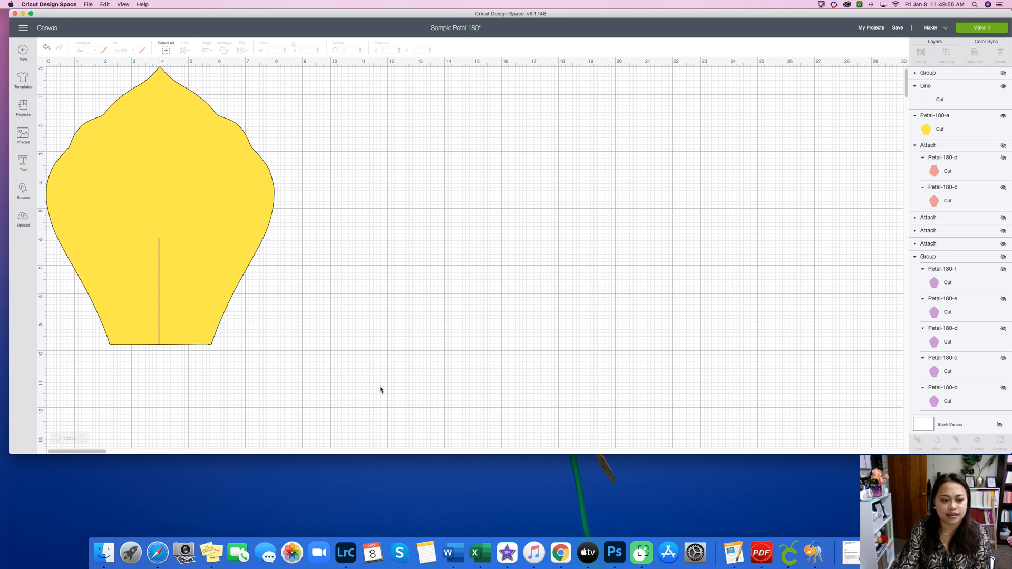
Attach the cut line to the largest yellow petal
left_click_drag(380, 387, 109, 267)
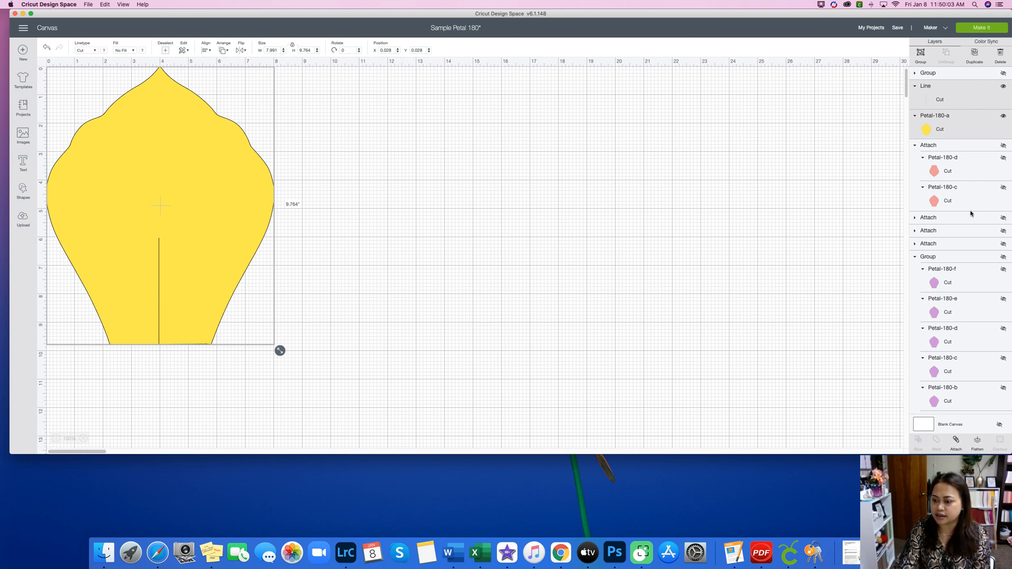
left_click(969, 477)
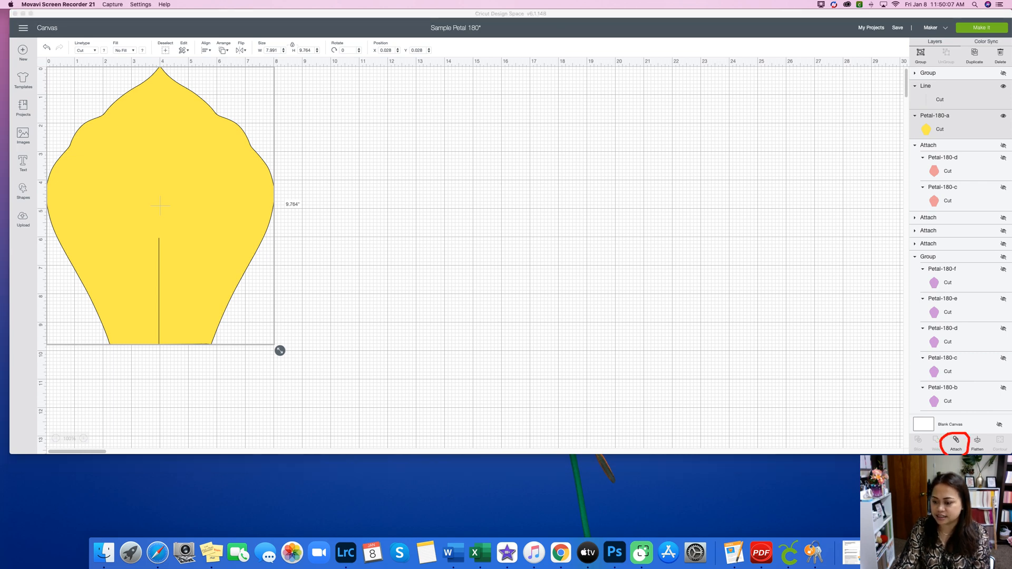
left_click(956, 441)
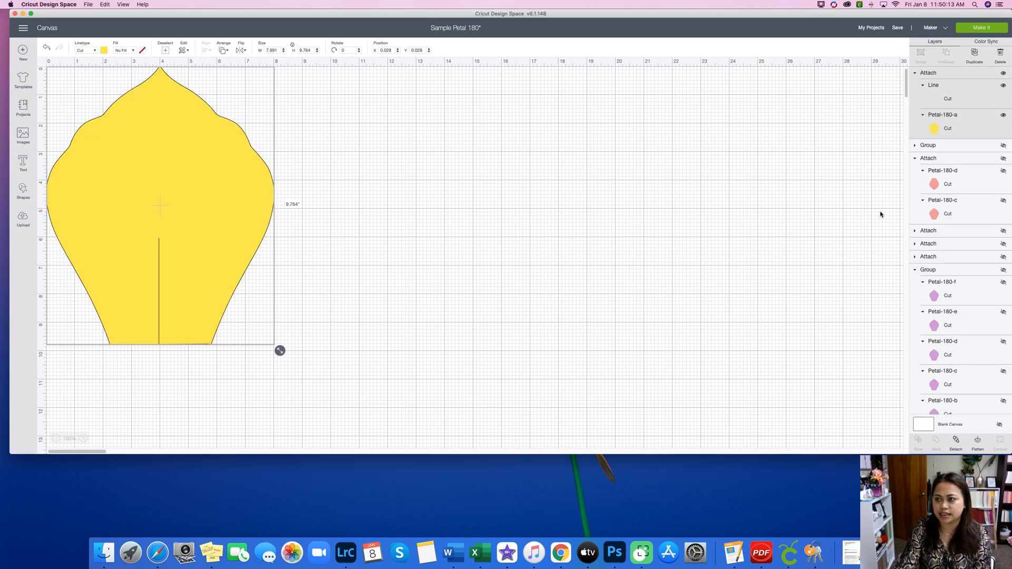
Send the largest petal to cut on a 12" x 12" mat with Light Cardstock – 65 lb (176 gsm) at Default pressure, and finish
left_click(984, 31)
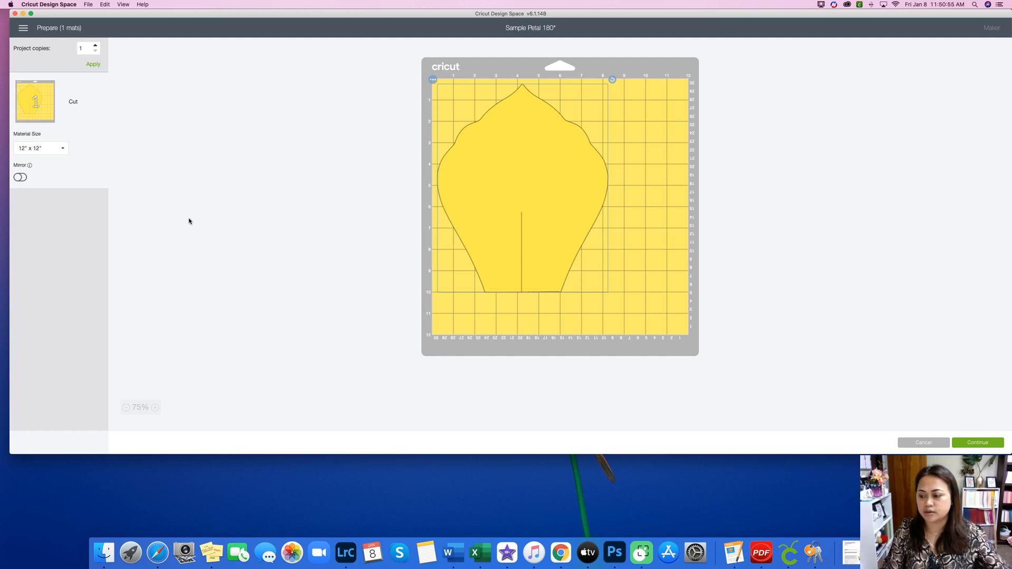
left_click(985, 442)
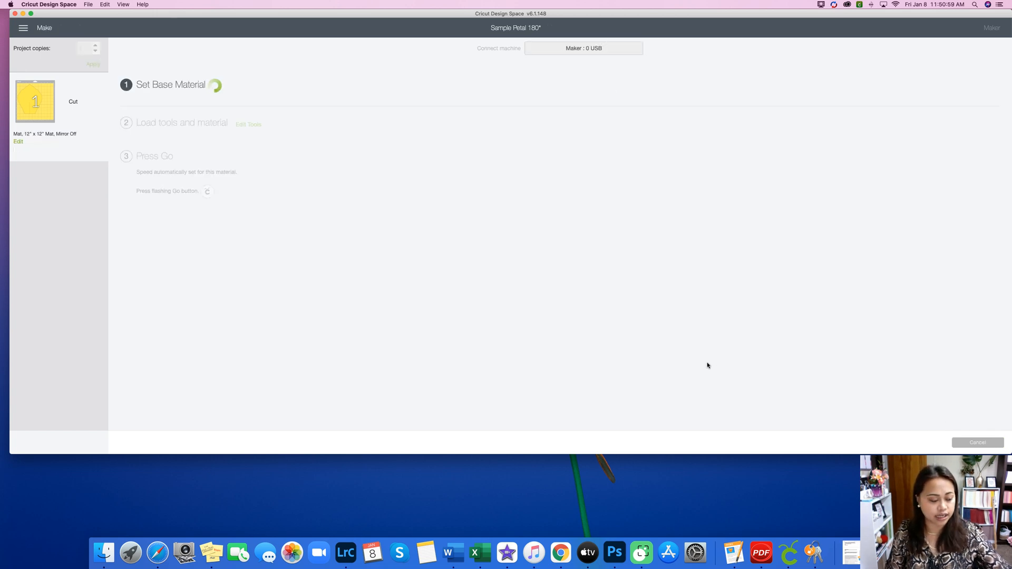
left_click(227, 128)
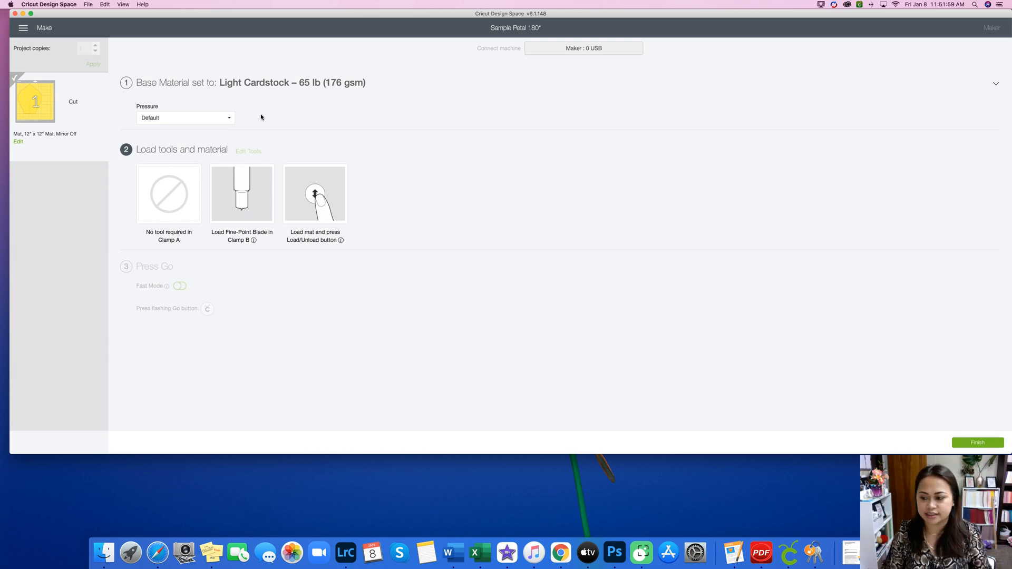
left_click(976, 444)
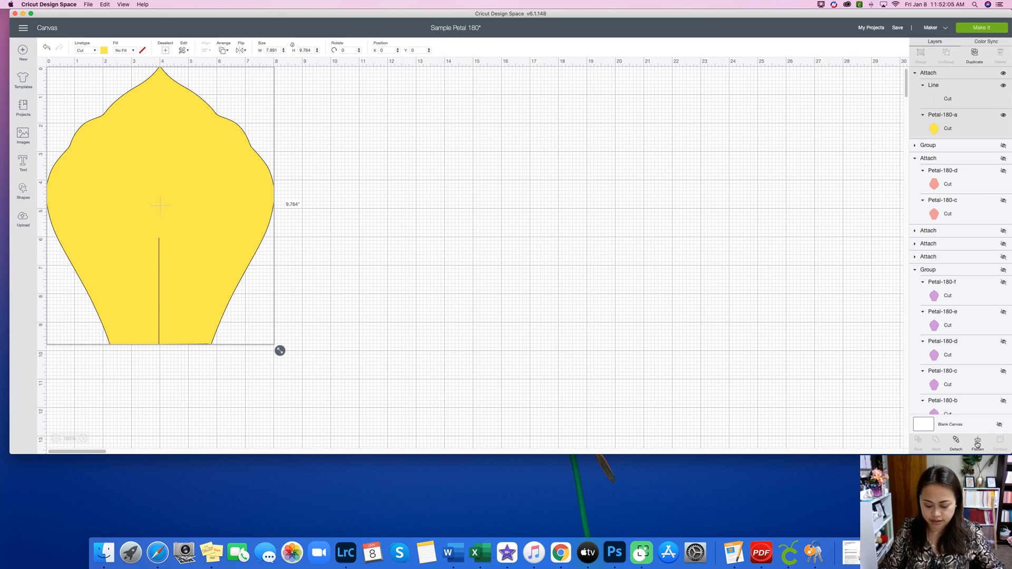
Hide the attached set of the largest yellow petal and collapse its layer
left_click(1003, 73)
left_click(914, 73)
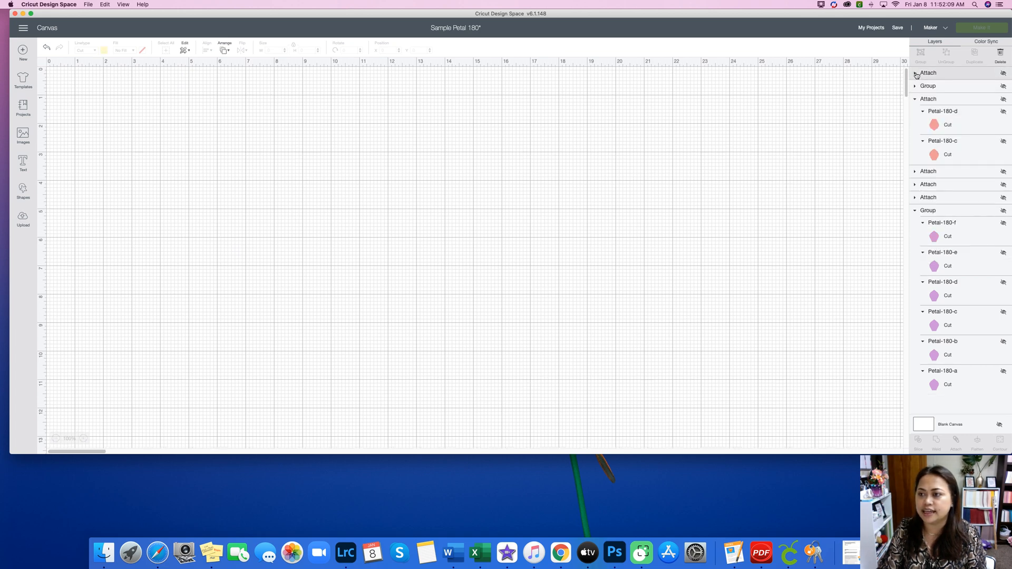
Try to redisplay and select the group of five smaller yellow petals on the canvas, and hide the group again
left_click(1002, 87)
left_click(914, 86)
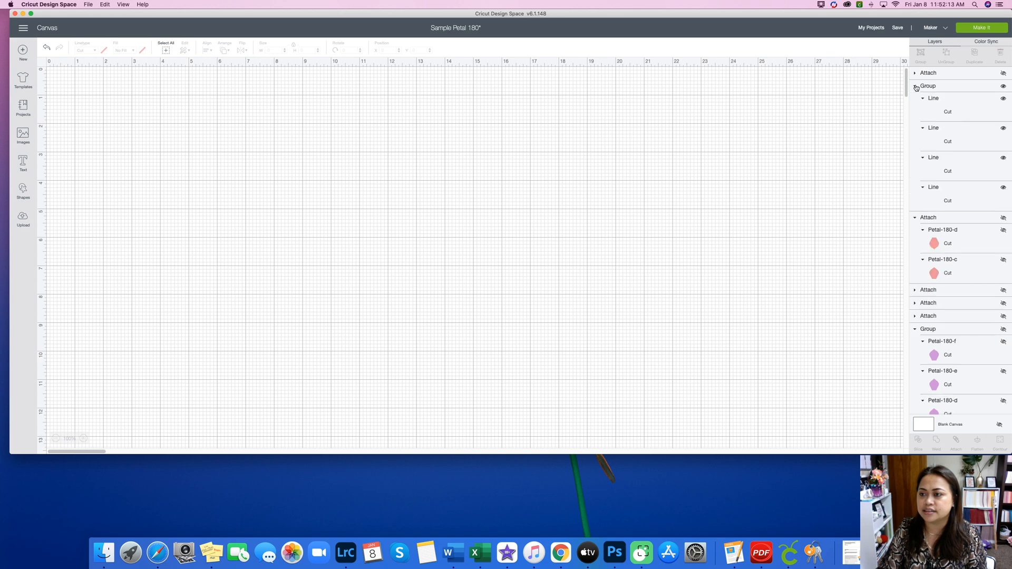
left_click(1003, 87)
left_click(1003, 88)
left_click_drag(865, 338, 253, 198)
left_click(915, 86)
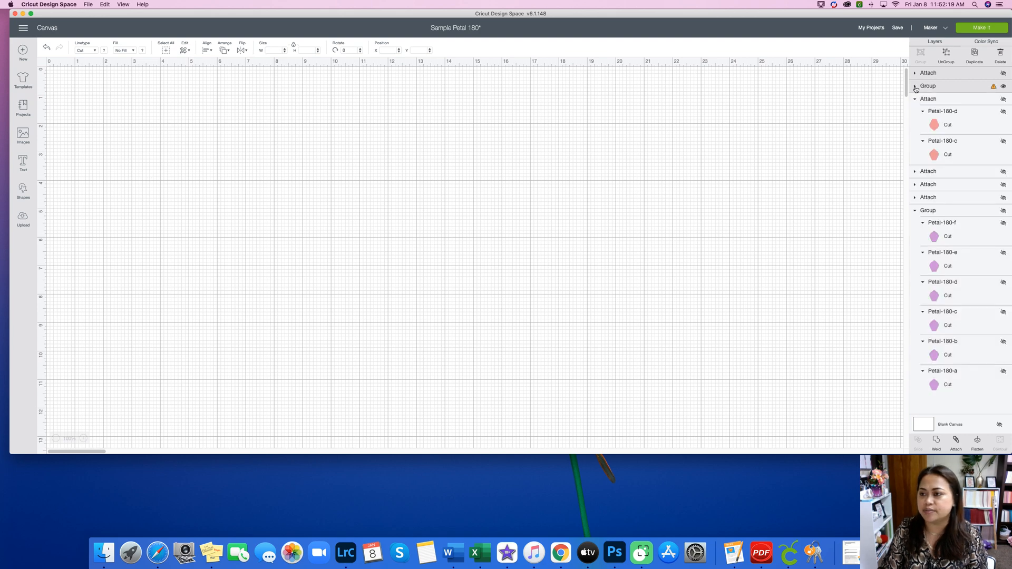
left_click(1004, 87)
left_click(1004, 87)
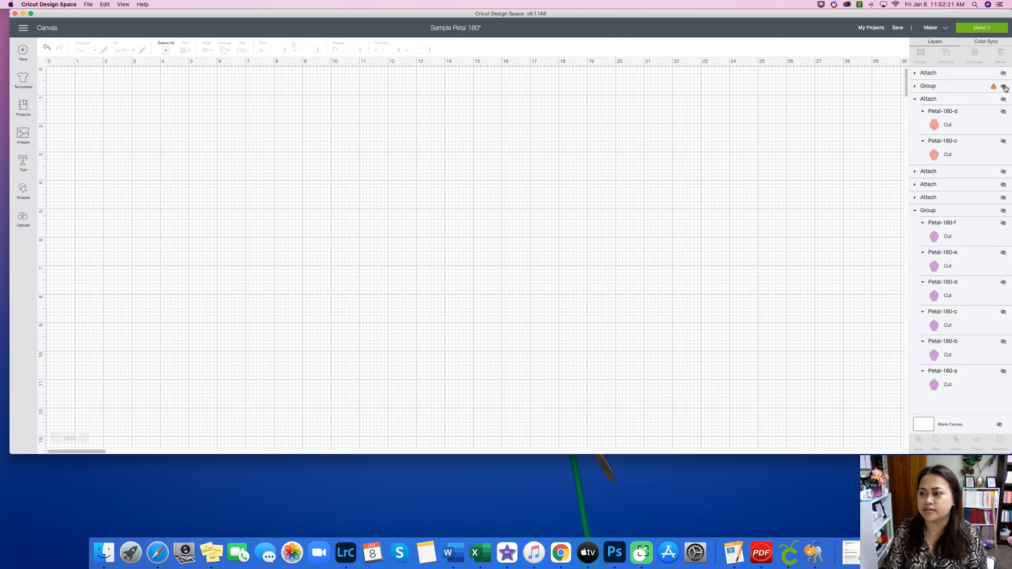
left_click(1003, 74)
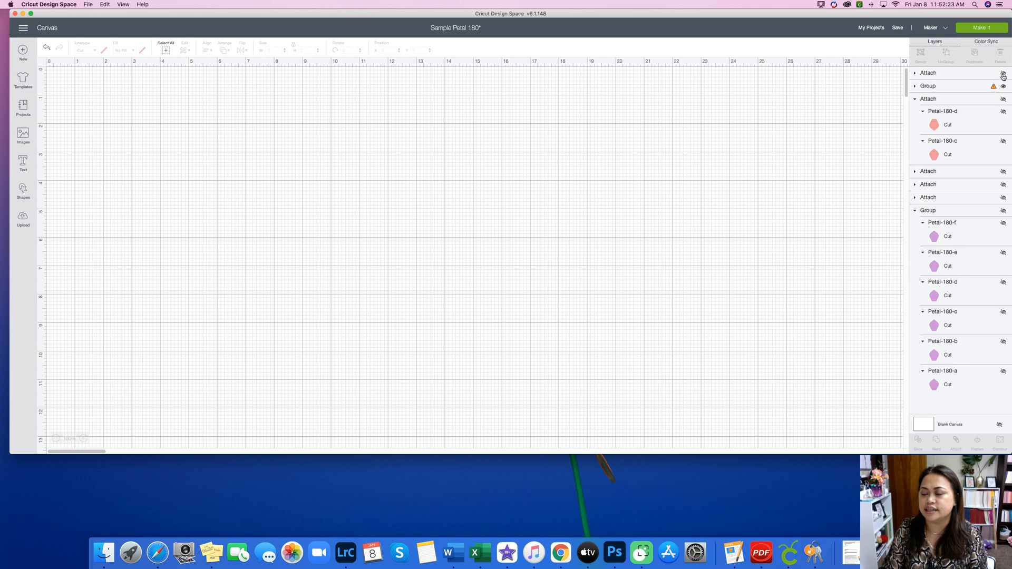
left_click(1004, 87)
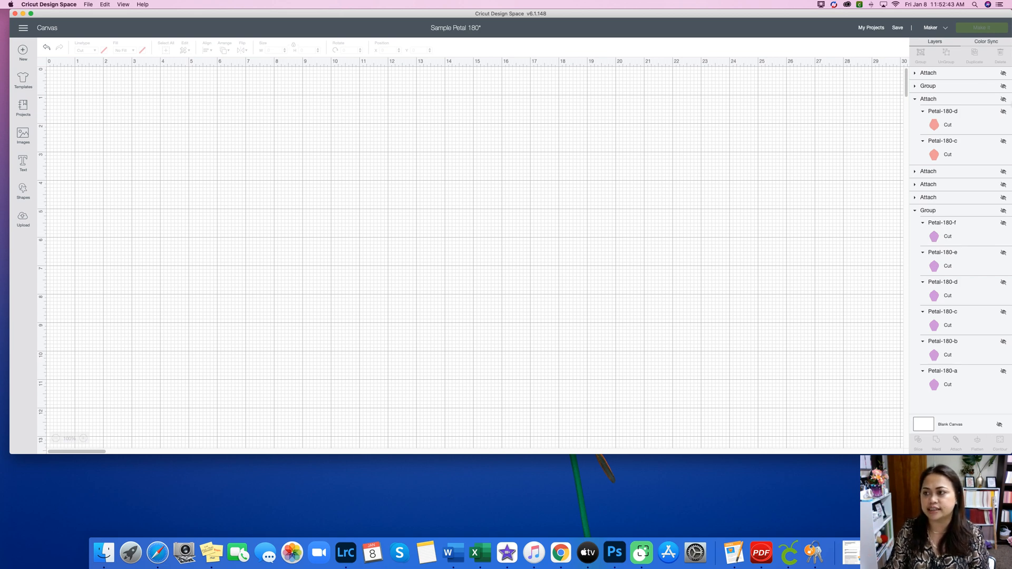
Try to redisplay Petal-180-a from its attached set on the canvas, and hide it again
left_click(1004, 74)
left_click(1004, 75)
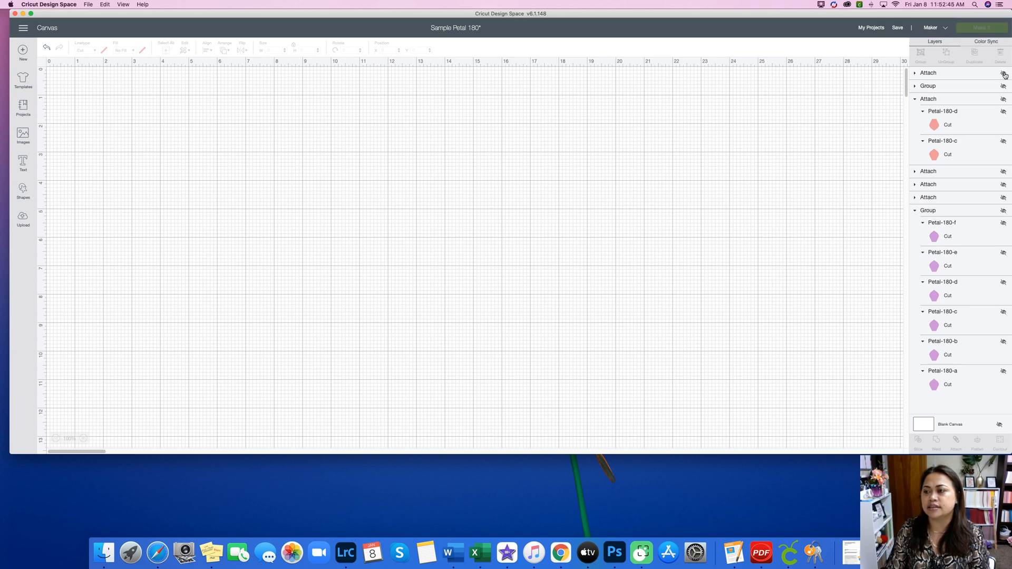
left_click(915, 73)
left_click(915, 74)
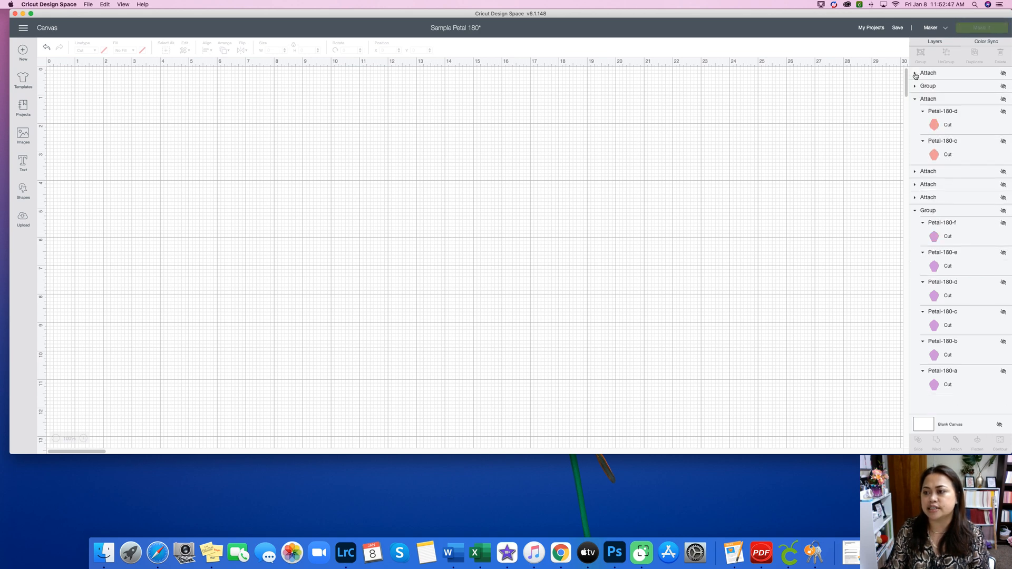
left_click(915, 74)
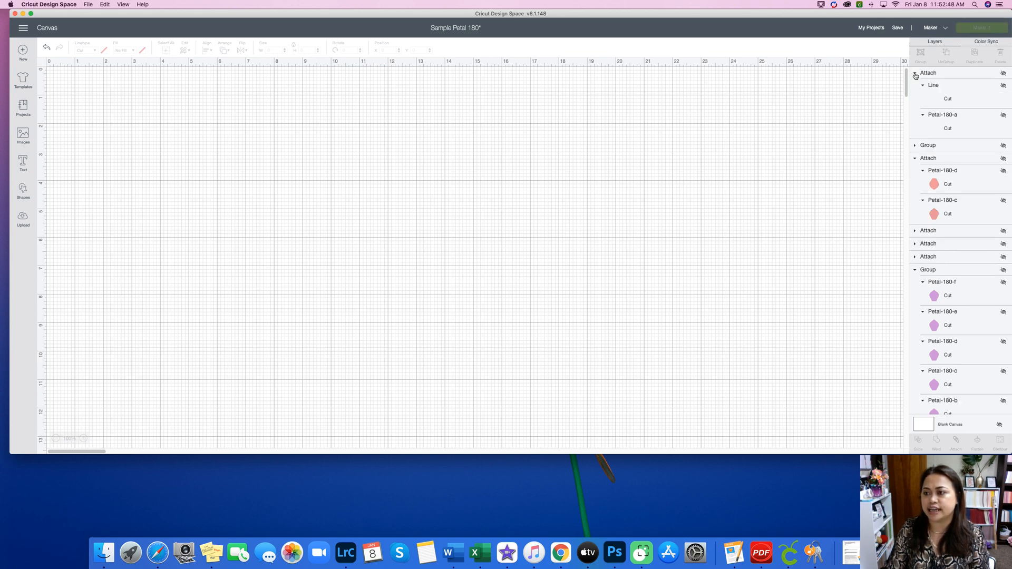
left_click(1004, 116)
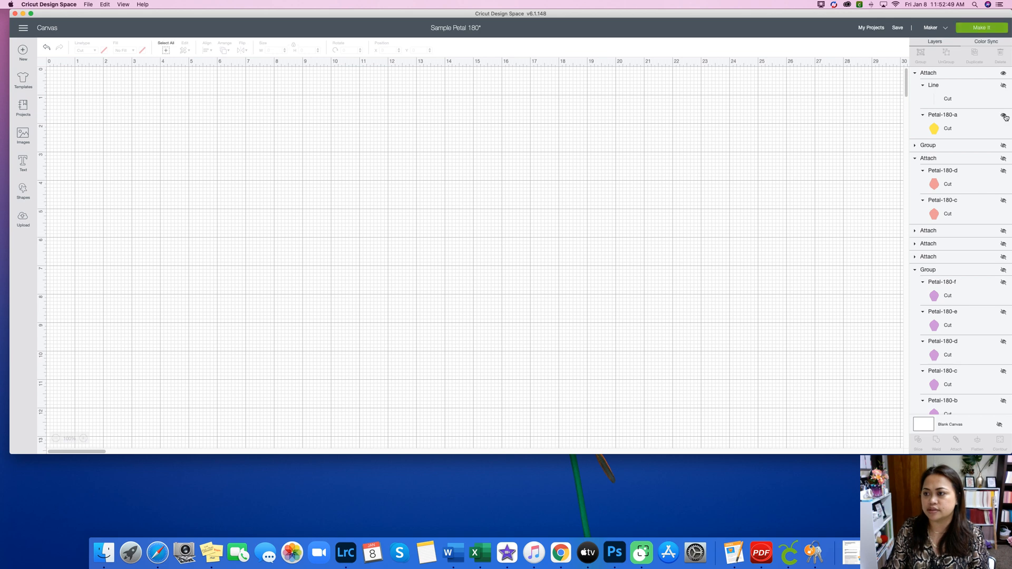
left_click(917, 74)
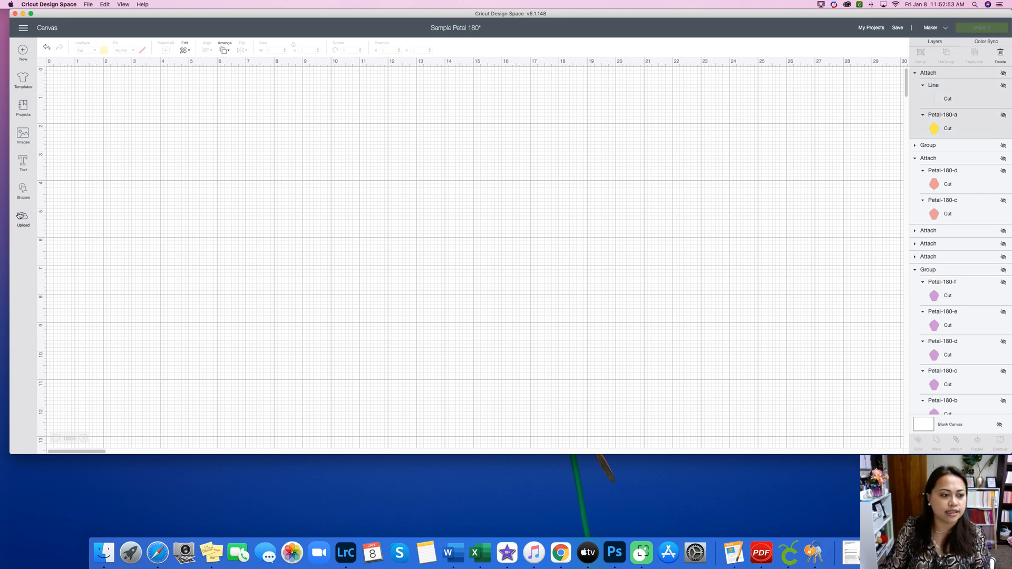
Insert a hexagon shape onto the canvas
left_click(24, 192)
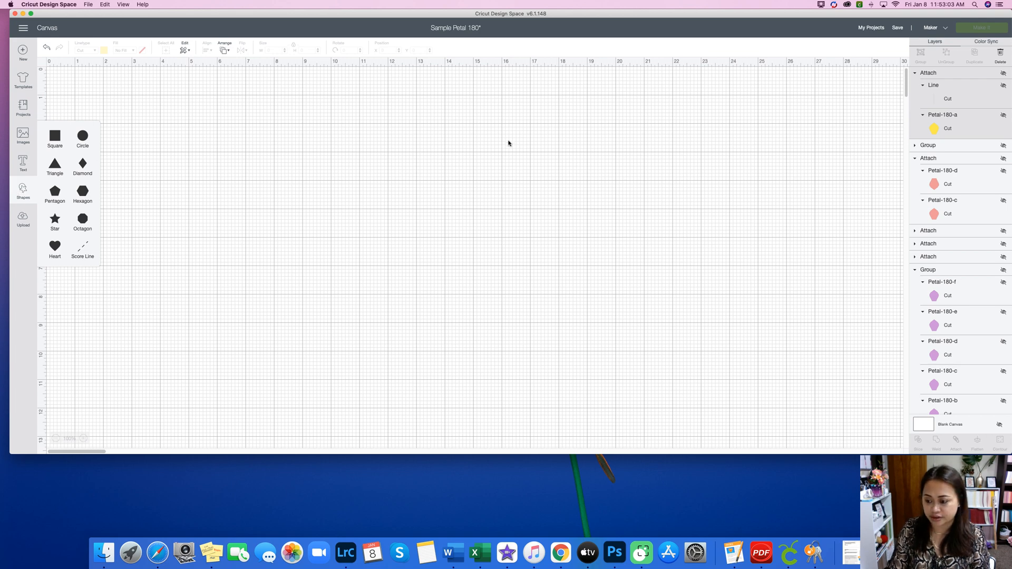
left_click(273, 252)
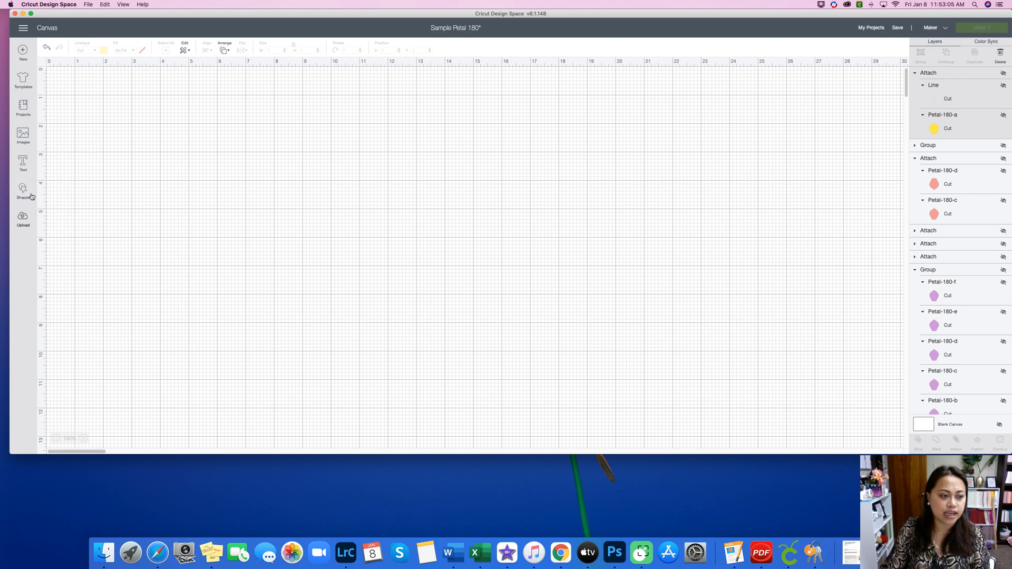
left_click(23, 188)
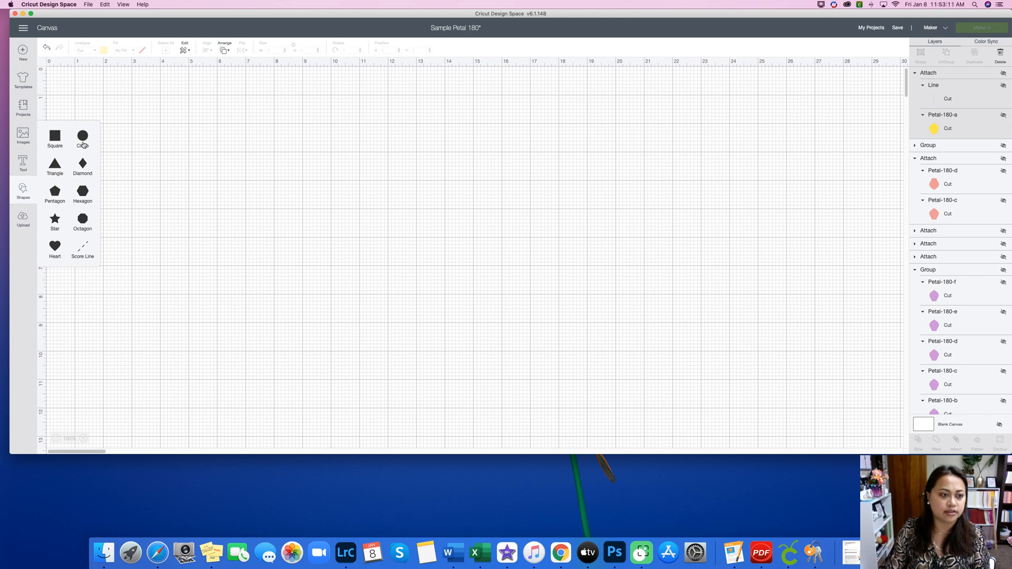
left_click(85, 195)
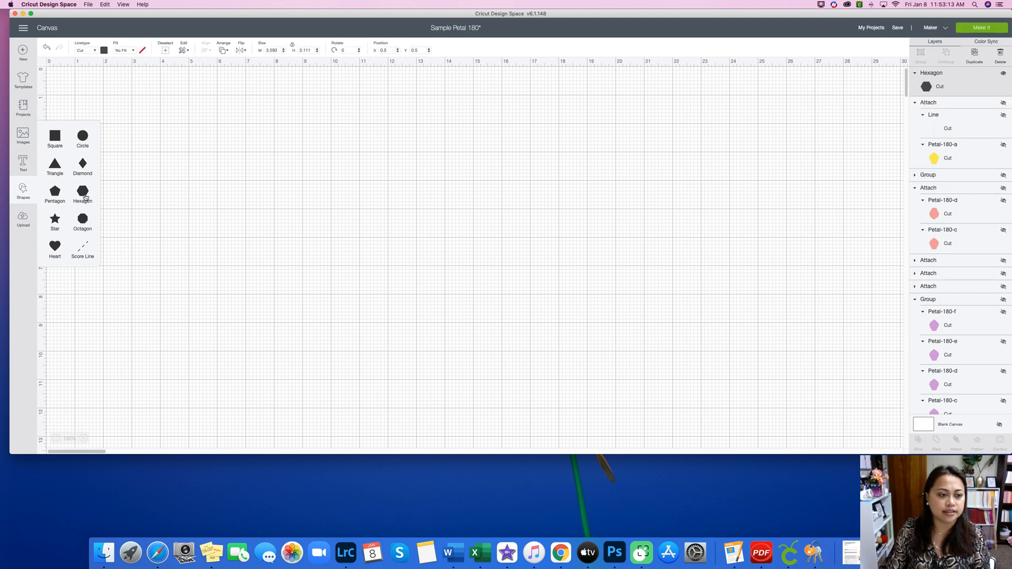
left_click(189, 213)
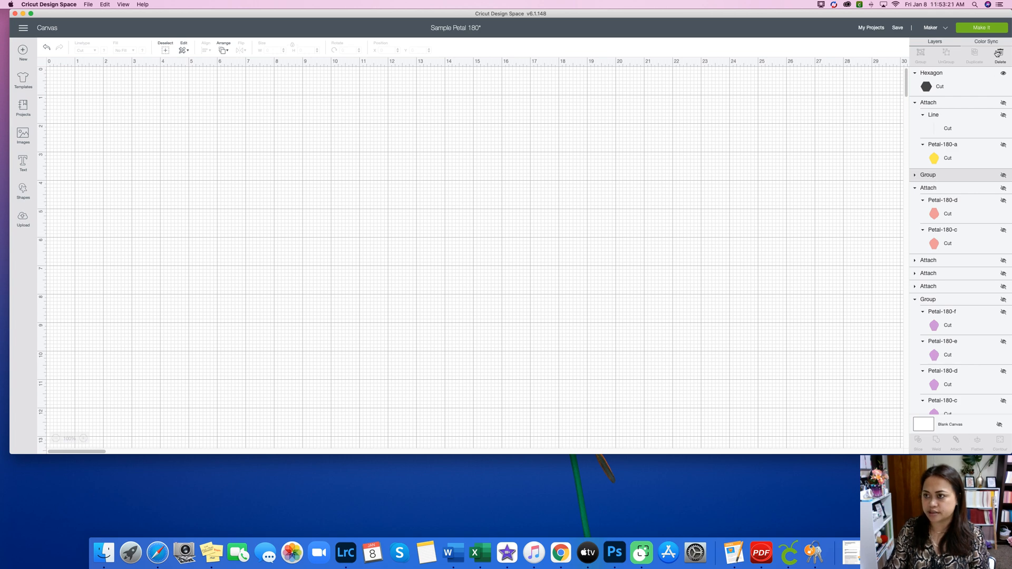
Hide the hexagon layer, and quit and relaunch Cricut Design Space
scroll(980, 158, "down", 3)
scroll(990, 74, "up", 3)
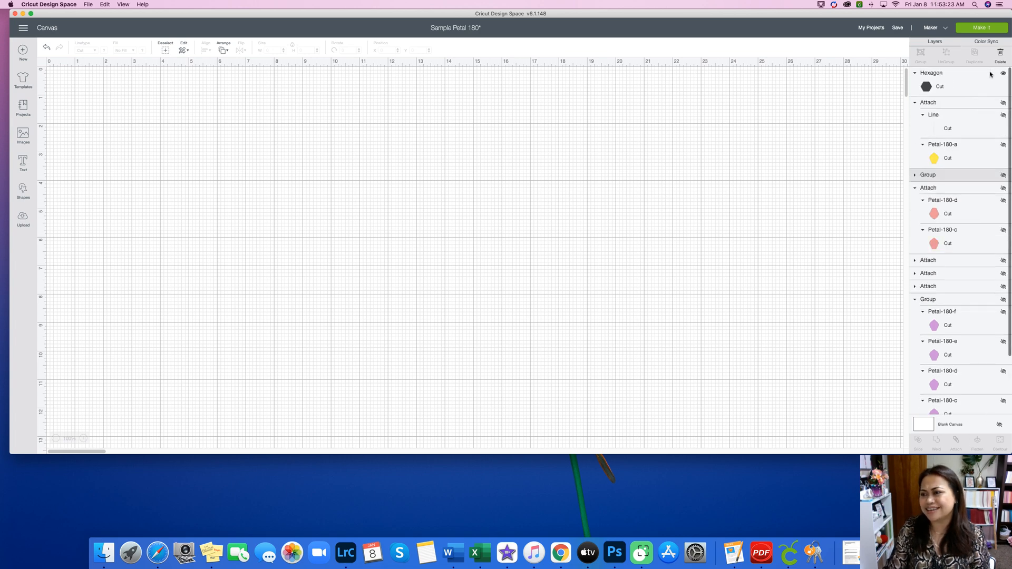
left_click(1003, 73)
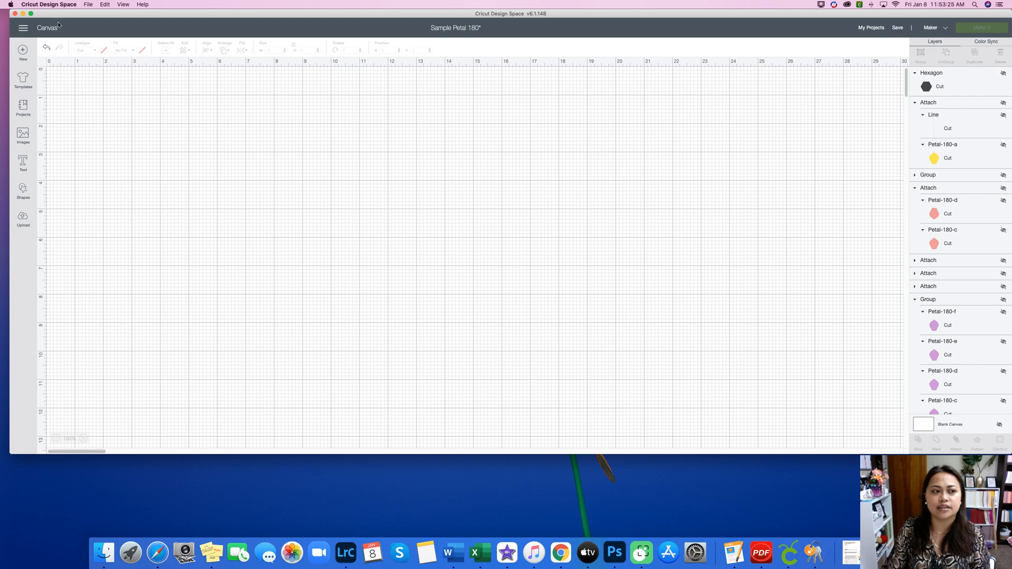
left_click(14, 13)
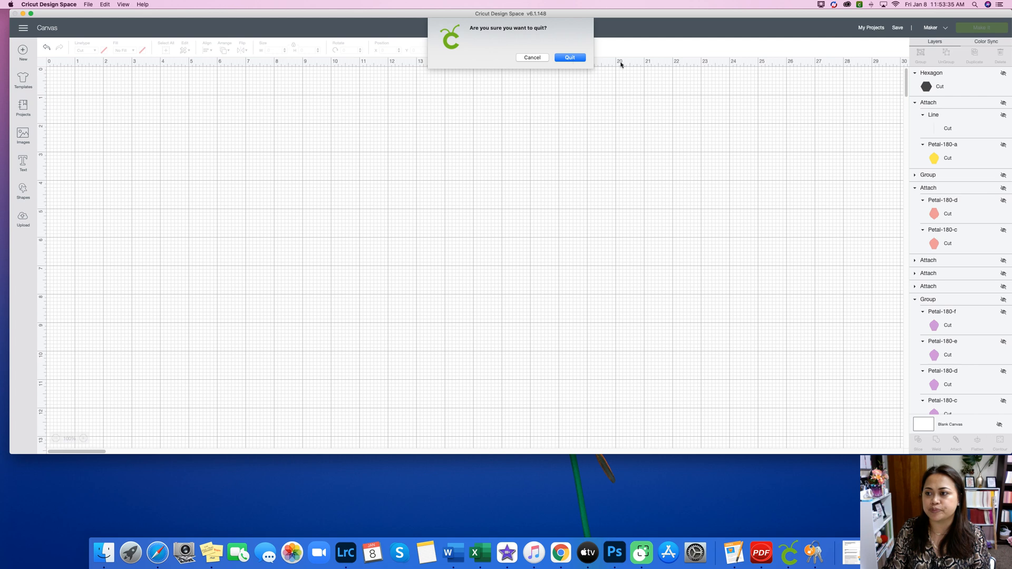
left_click(580, 59)
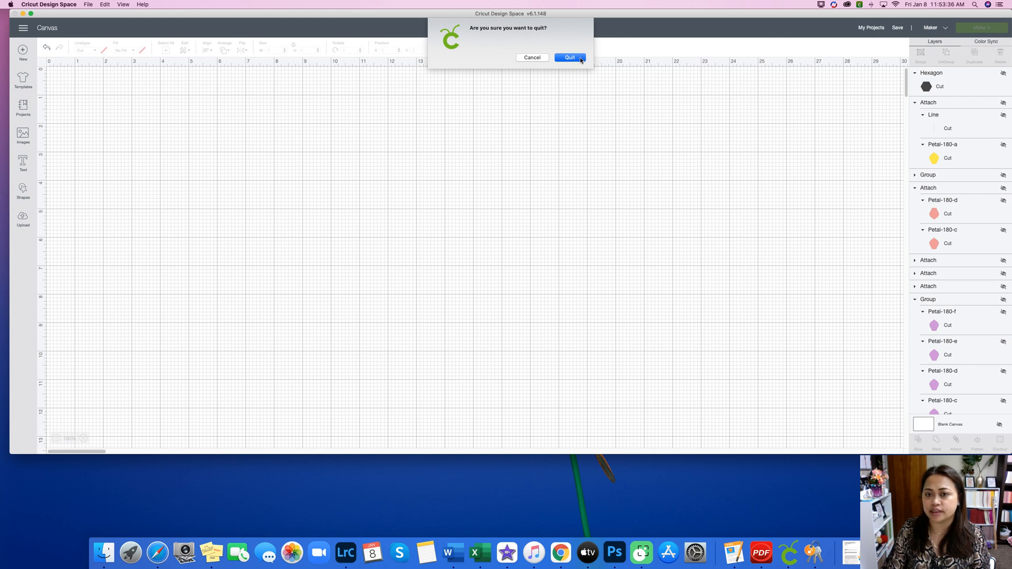
left_click(789, 559)
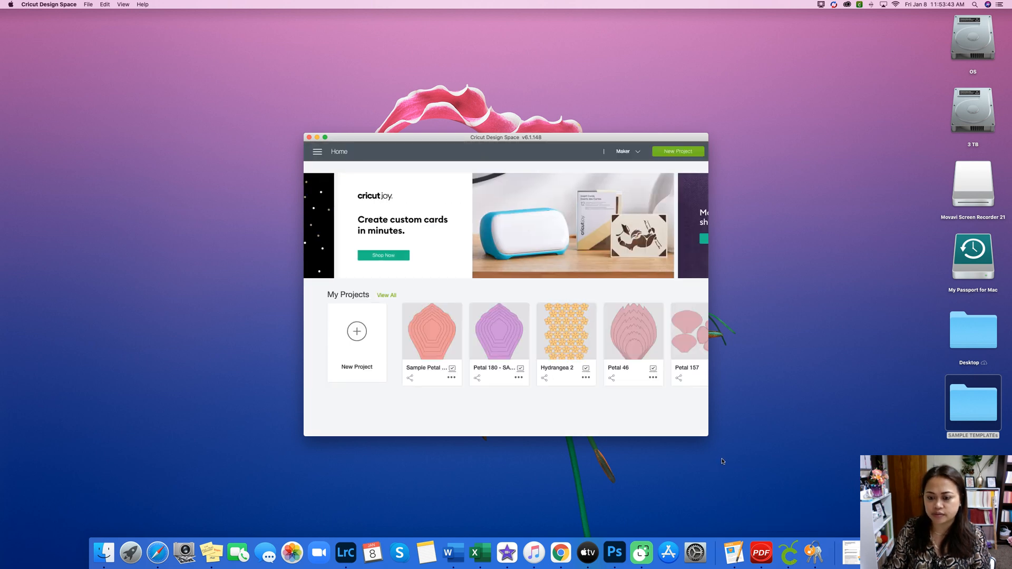
Enlarge the window and open the saved Sample Petal 180 project on the canvas for customizing
left_click_drag(707, 438, 822, 506)
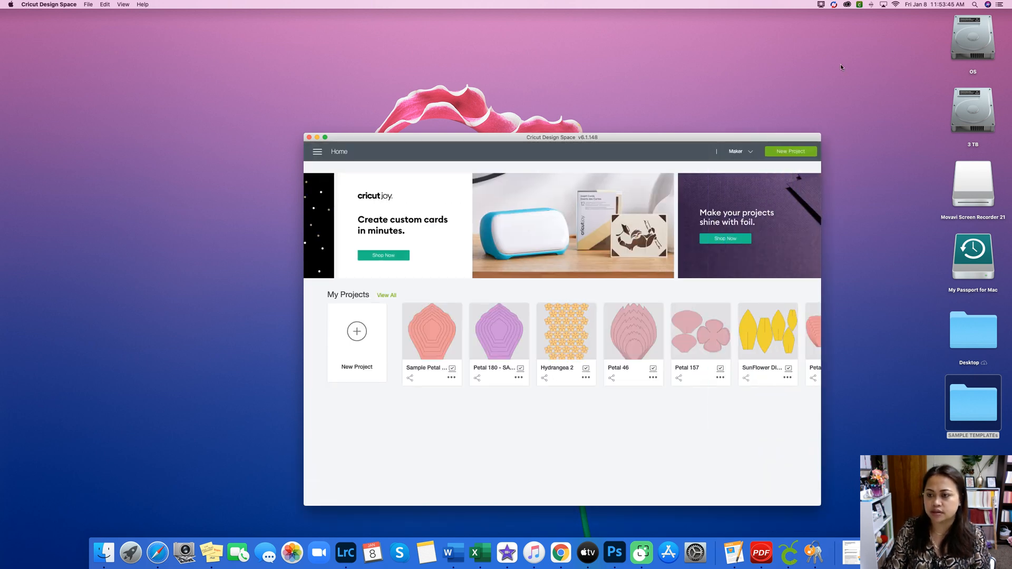
left_click_drag(820, 135, 1011, 21)
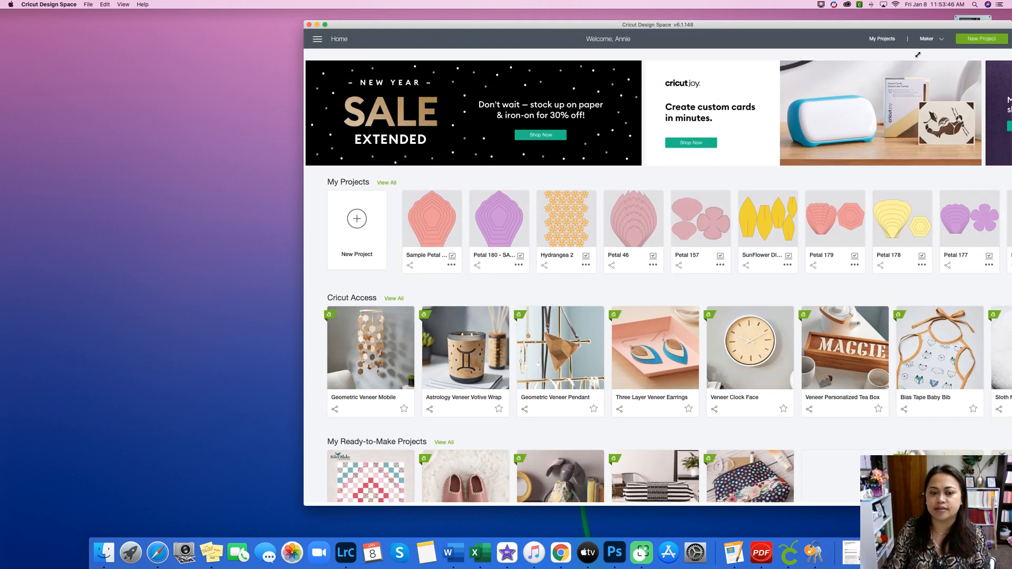
left_click(445, 239)
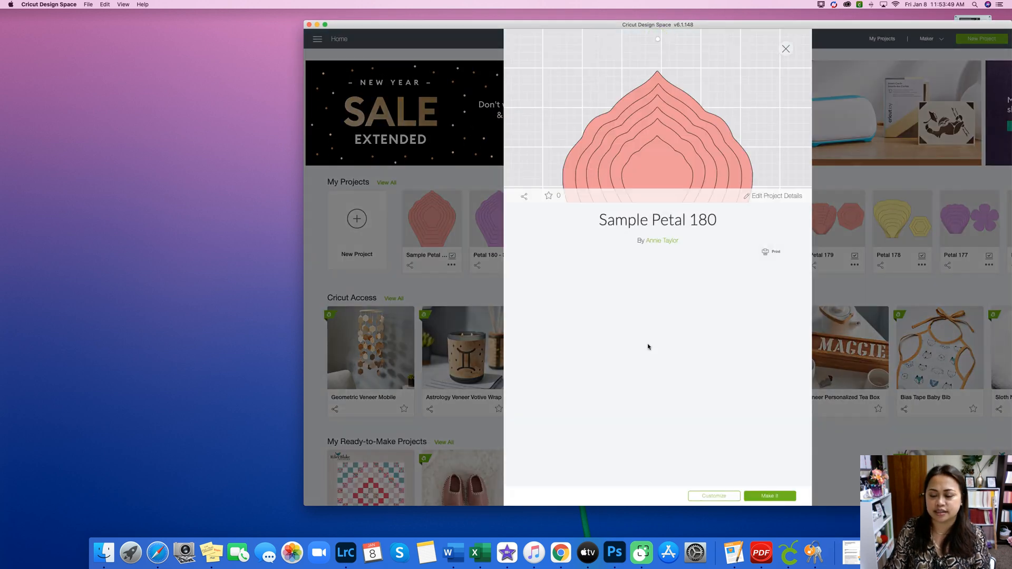
left_click(724, 497)
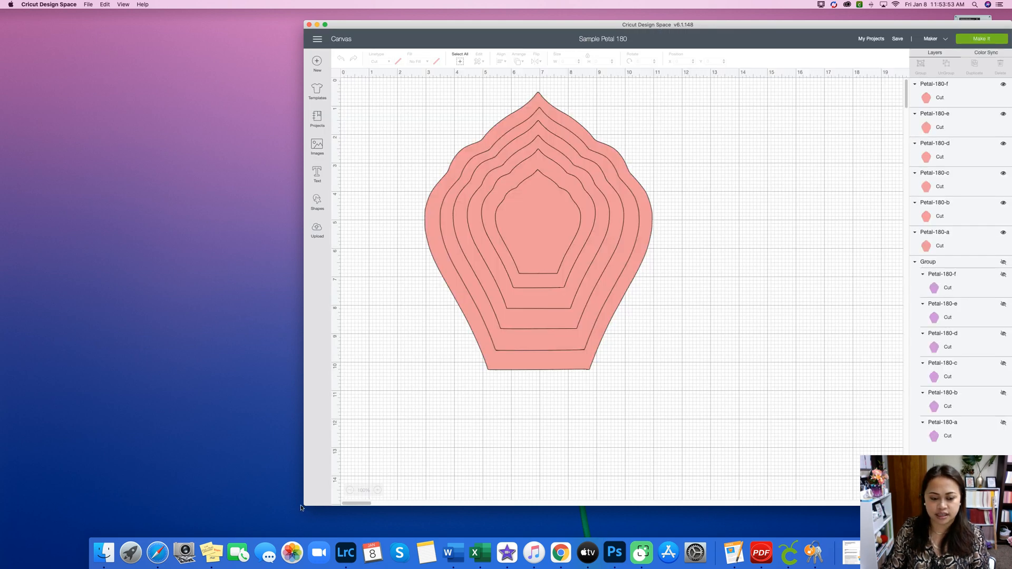
left_click_drag(305, 507, 81, 539)
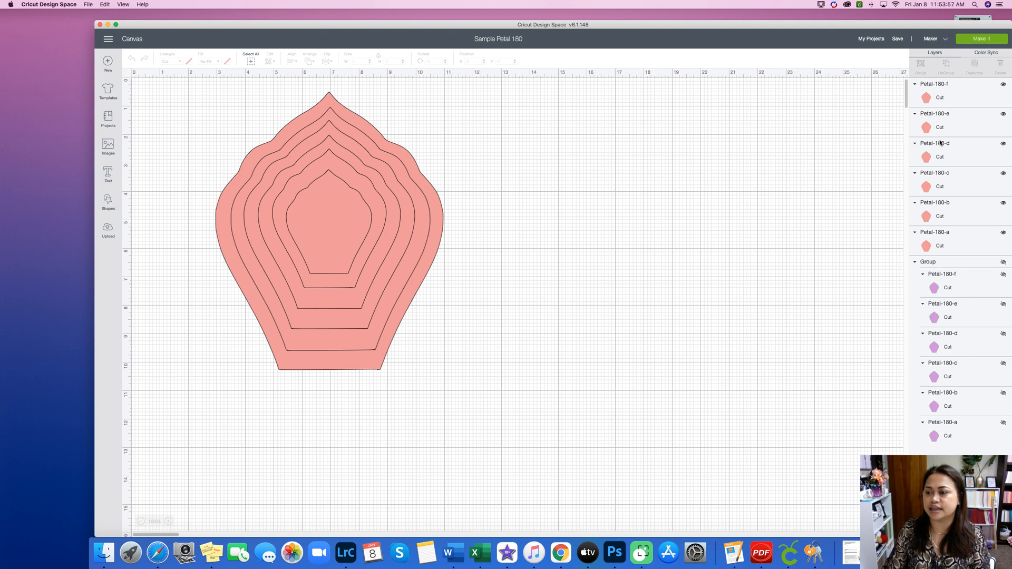
Hide the six separate pink petals, Petal-180-f through Petal-180-a, to clear the canvas
left_click(336, 247)
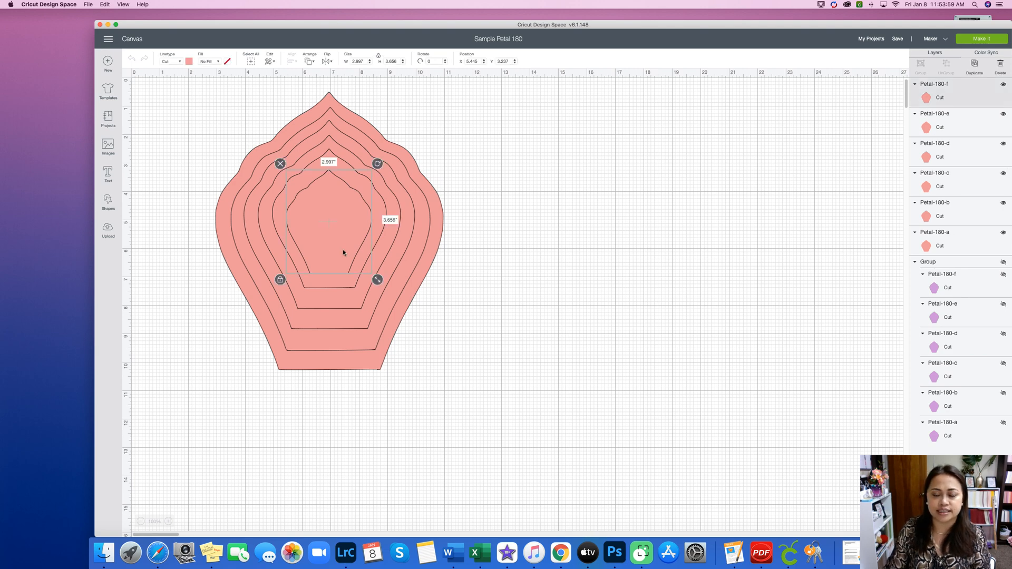
left_click(515, 305)
left_click(1004, 84)
left_click(1004, 114)
left_click(1004, 144)
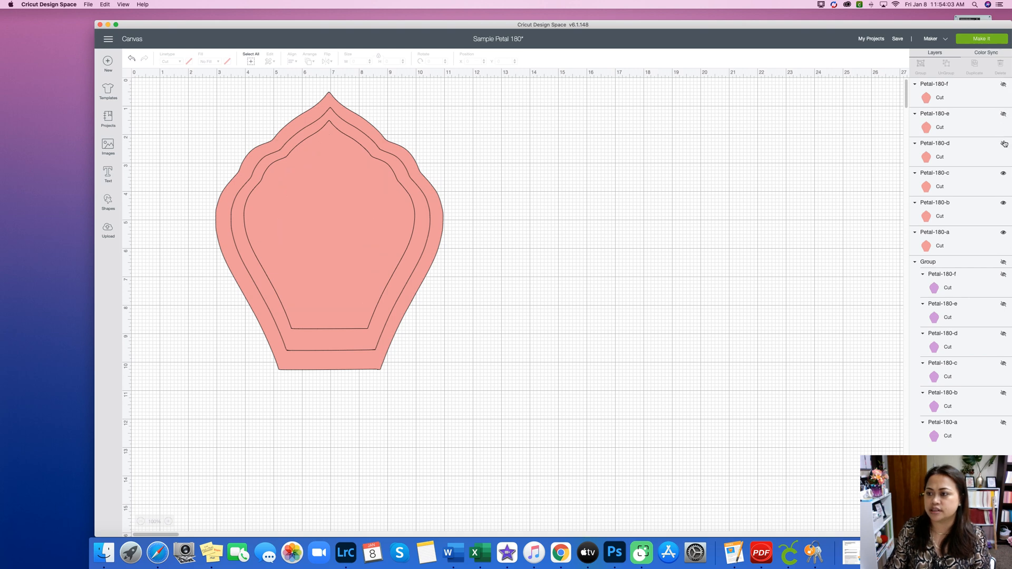
left_click(1003, 173)
left_click(1003, 203)
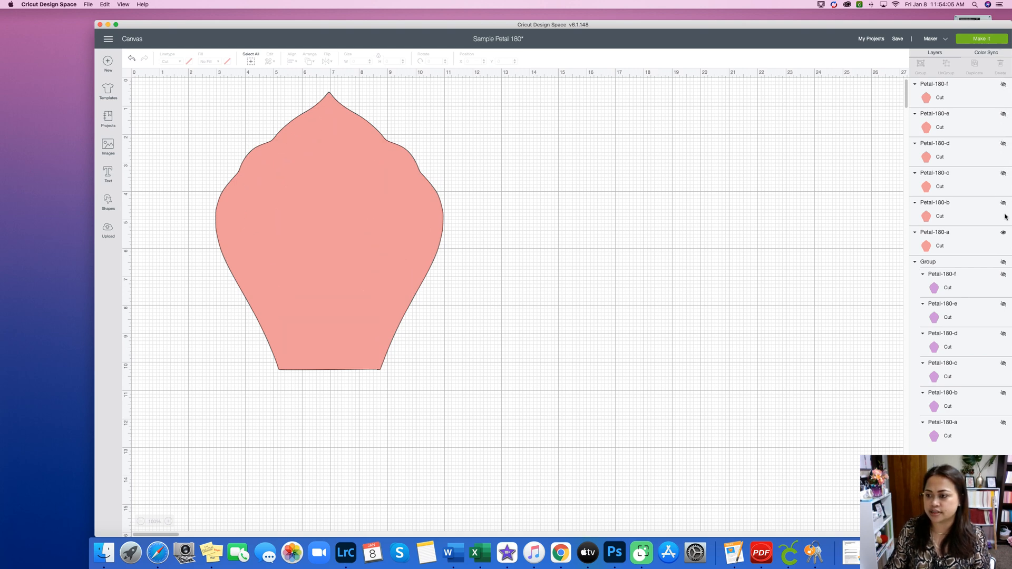
left_click(1004, 233)
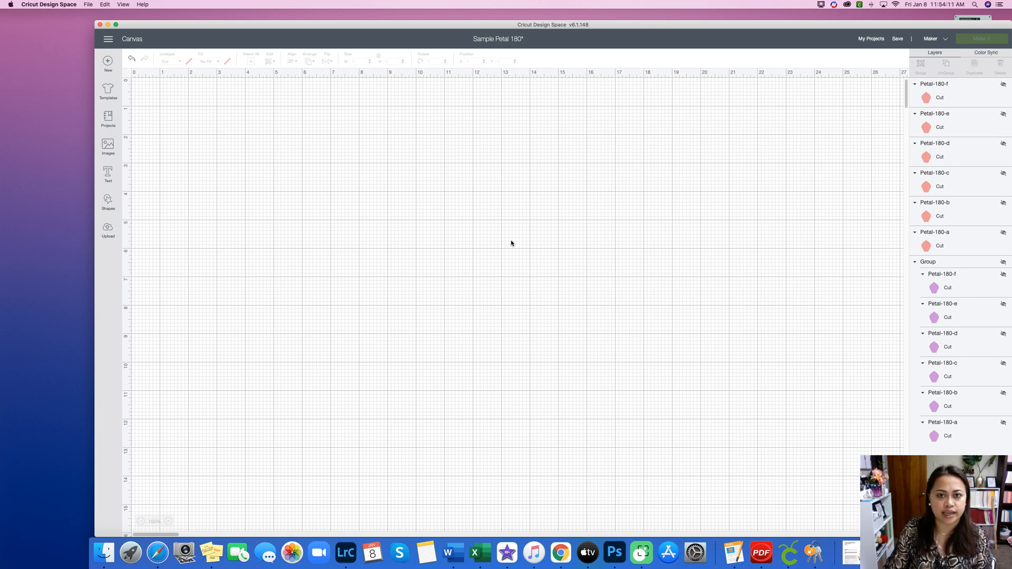
Insert a hexagon at the canvas origin, X 0 and Y 0, discarding the circle added as a trial shape
left_click_drag(95, 21, 78, 12)
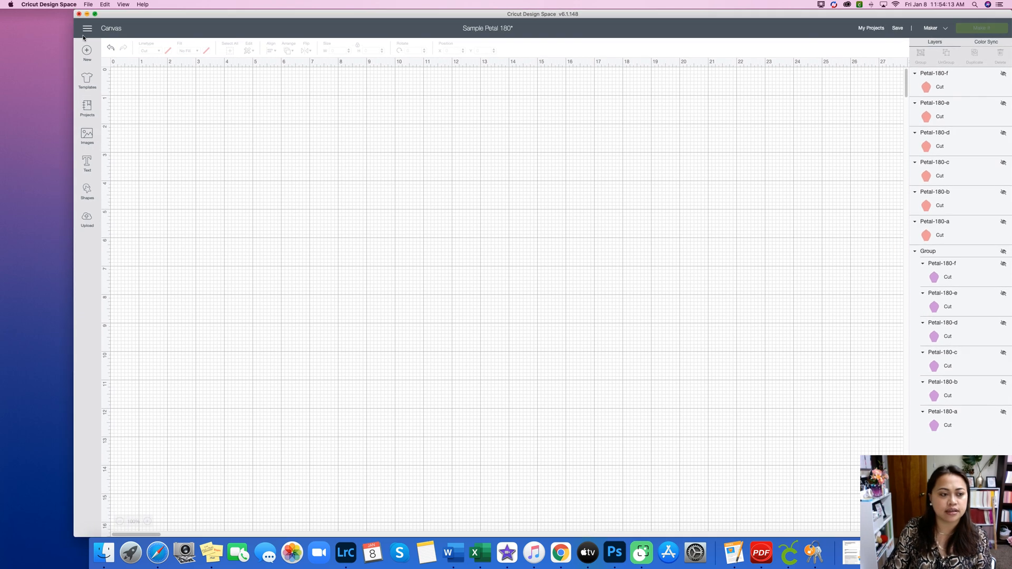
left_click(88, 199)
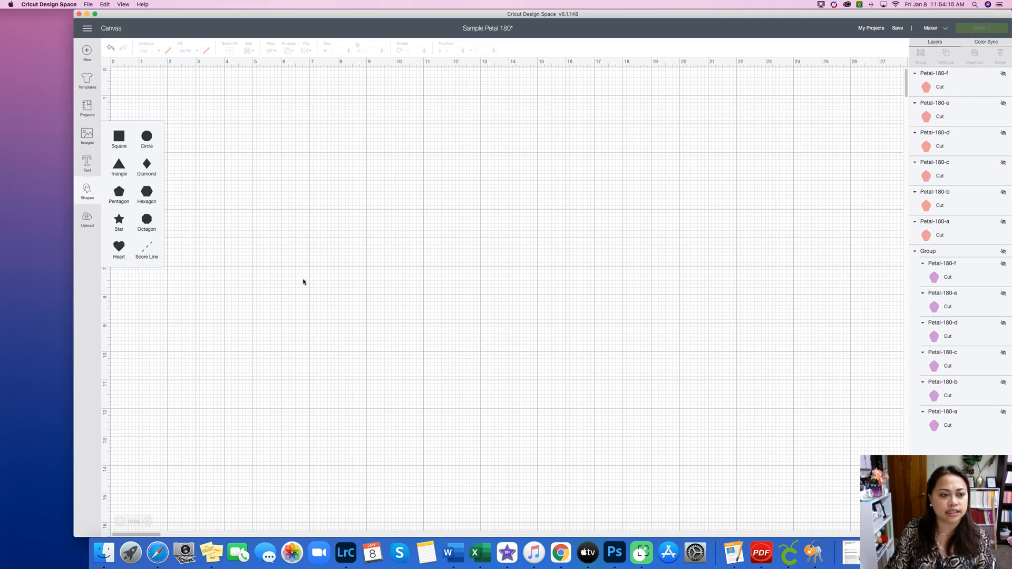
left_click(147, 143)
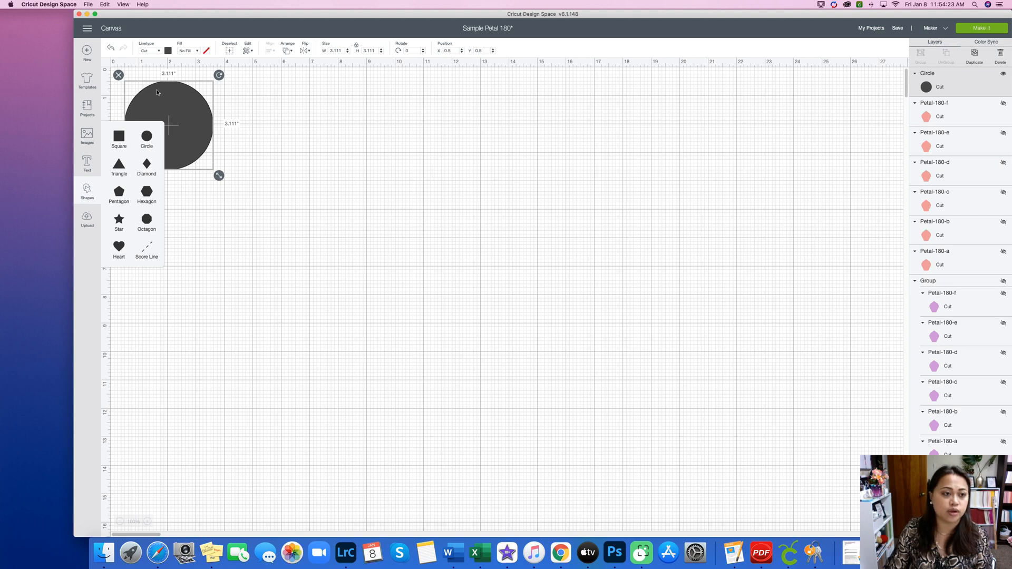
left_click(148, 193)
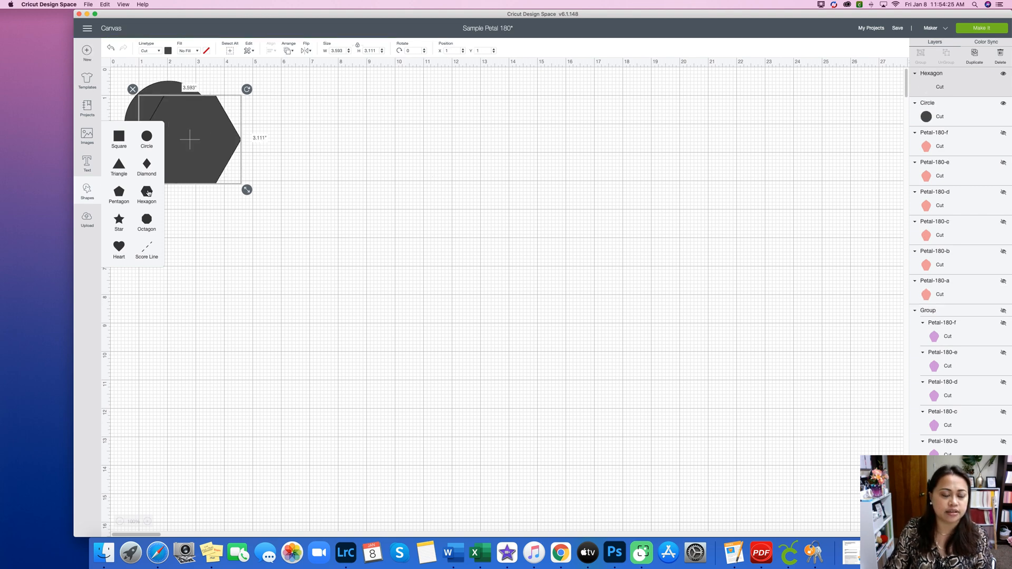
left_click_drag(188, 120, 224, 164)
key("Delete")
left_click_drag(555, 170, 178, 125)
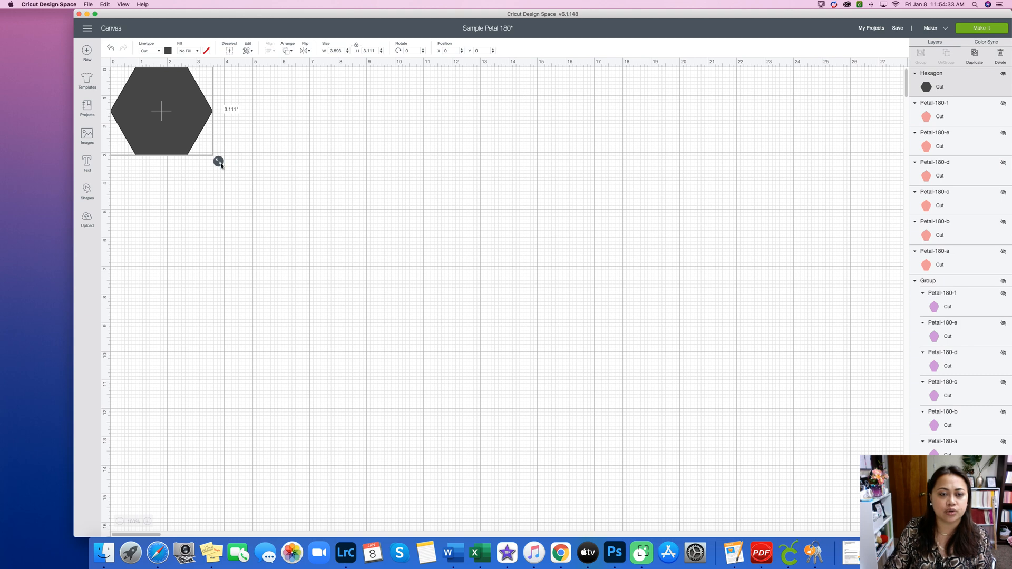
Try a hexagon width of 4.5 inches, and set it to 5 inches with locked proportions
left_click_drag(375, 50, 319, 52)
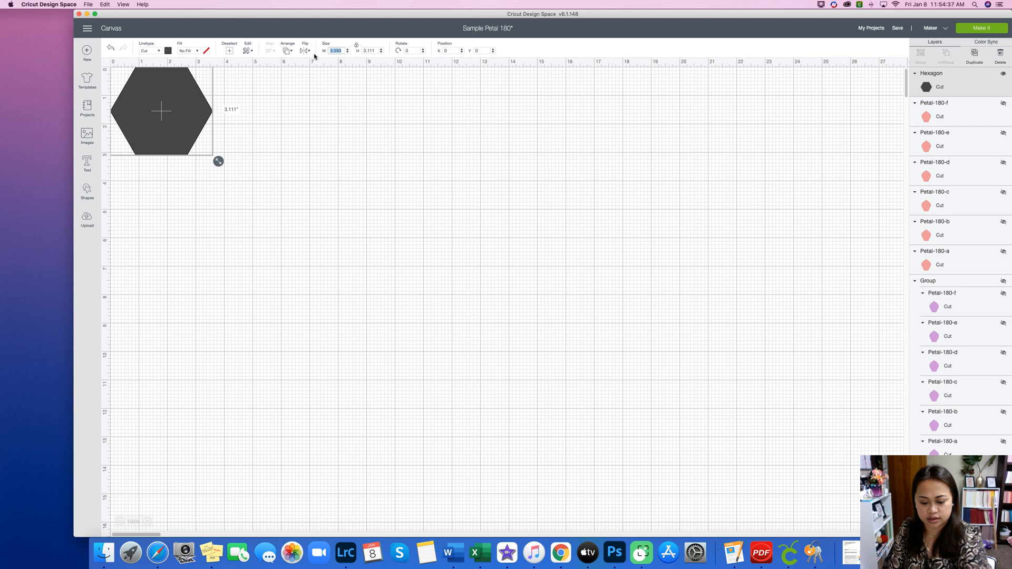
type("4.5")
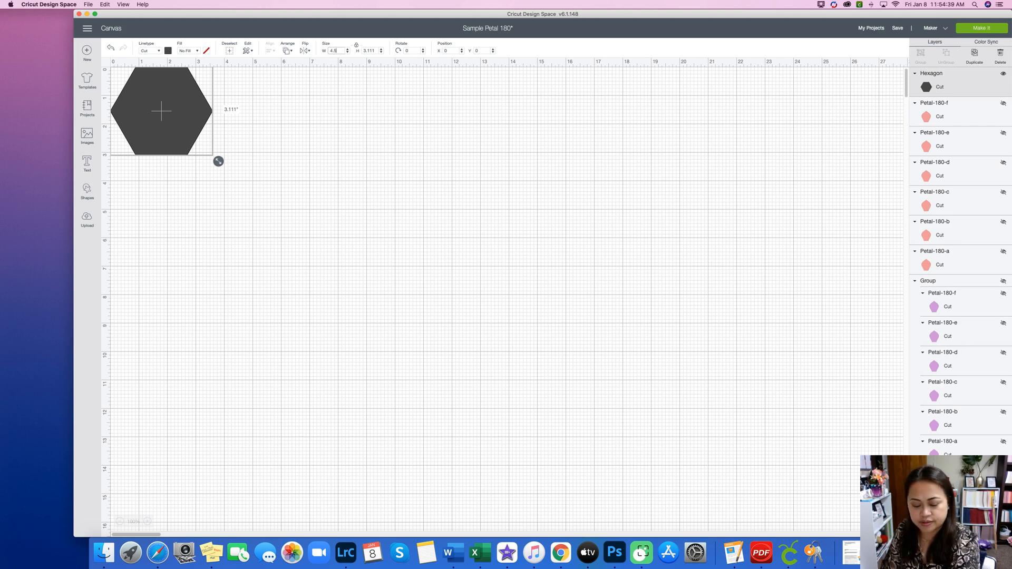
key("Return")
left_click_drag(338, 50, 316, 50)
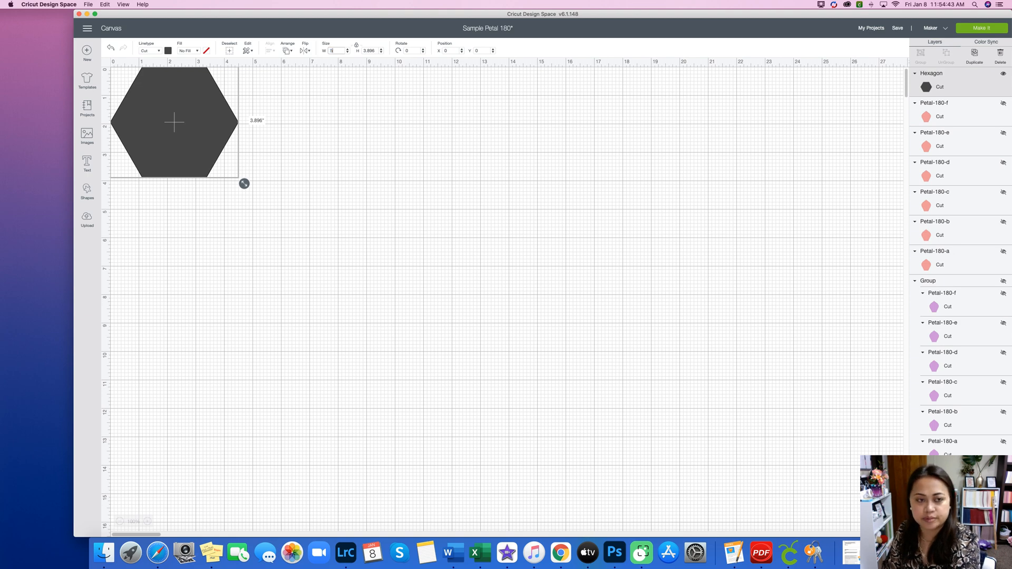
key("Return")
left_click(459, 270)
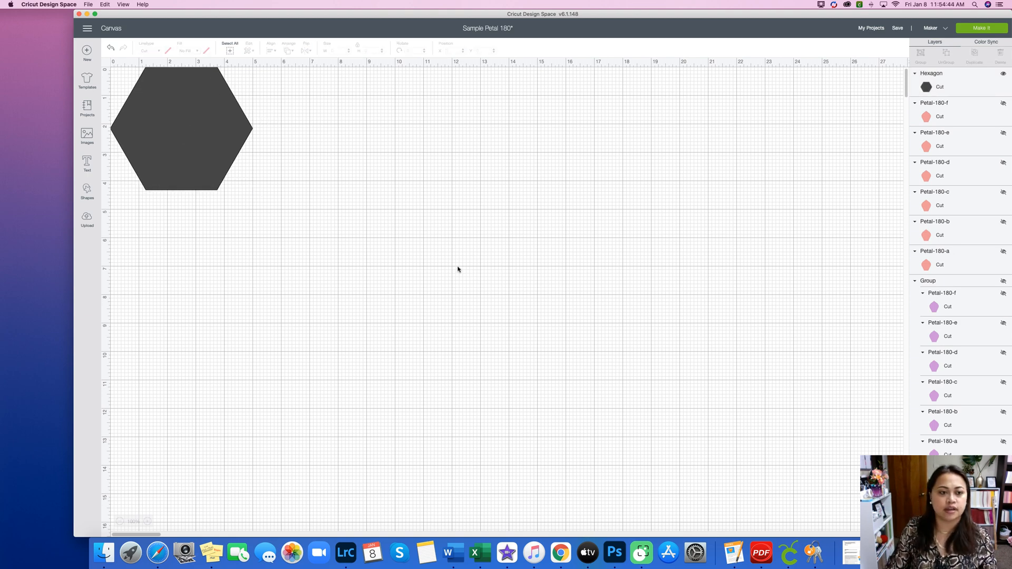
Duplicate the 5-inch hexagon and place the copy to its right at about X 5.7, Y 0
left_click(225, 172)
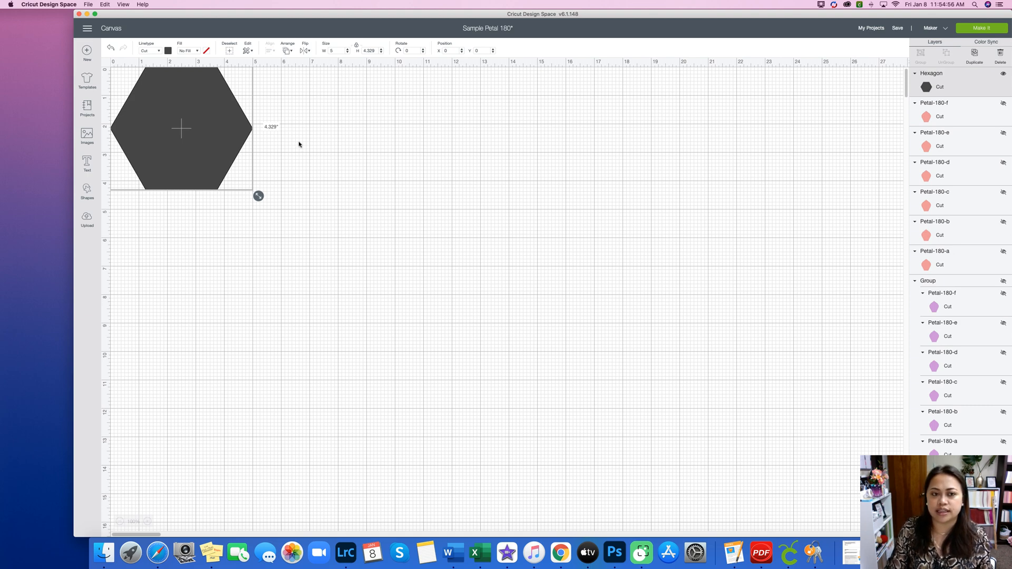
left_click(979, 57)
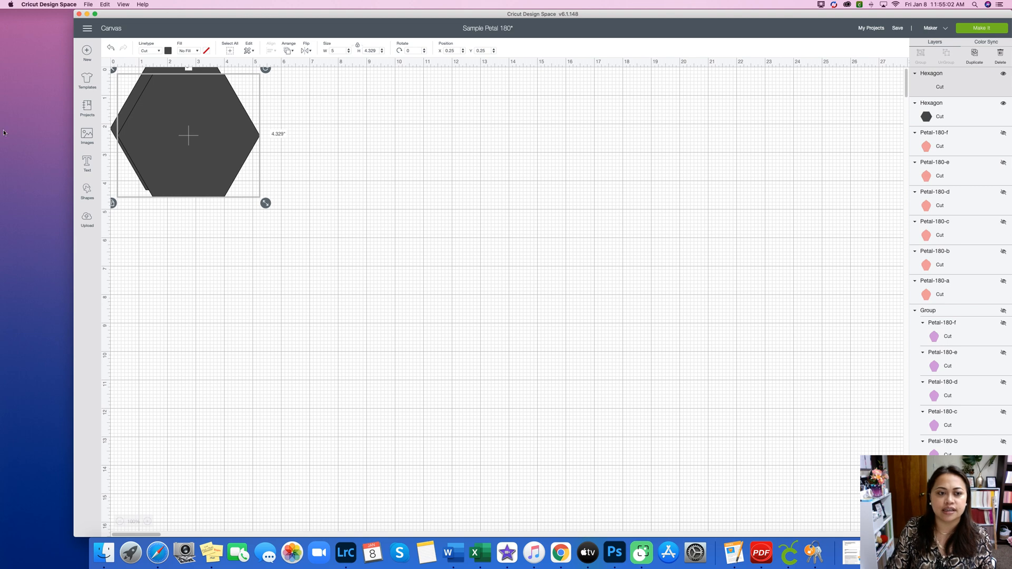
left_click_drag(203, 161, 354, 153)
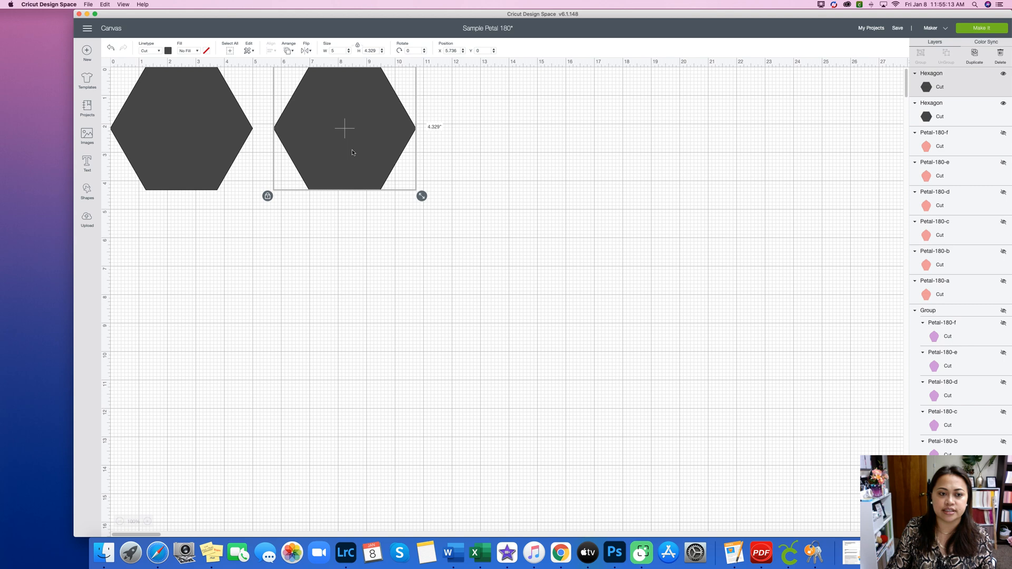
left_click(549, 196)
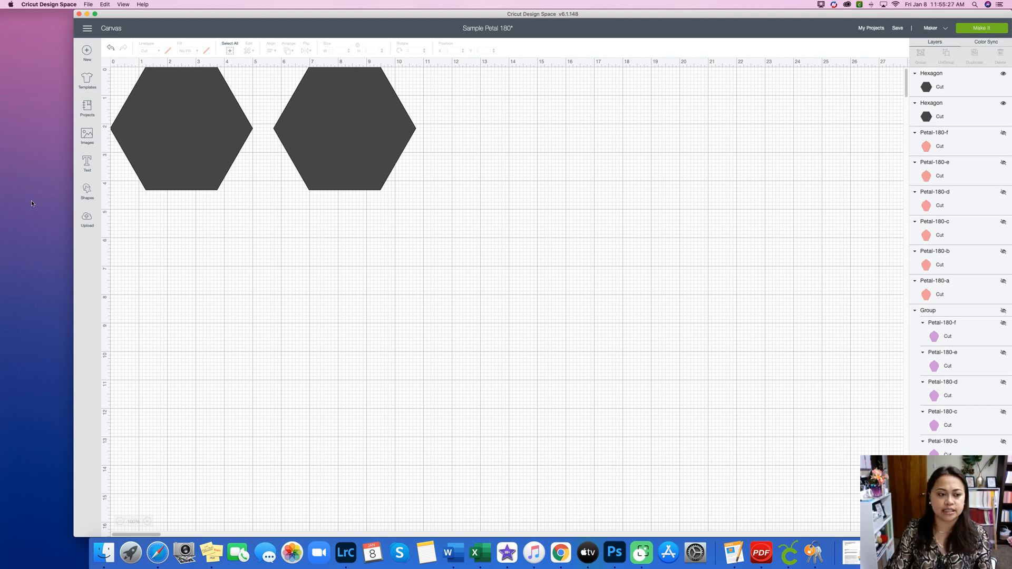
Duplicate the second hexagon, rotate the copy to about 300.56°, and place it directly below the first hexagon at about Y 4.5
left_click(368, 173)
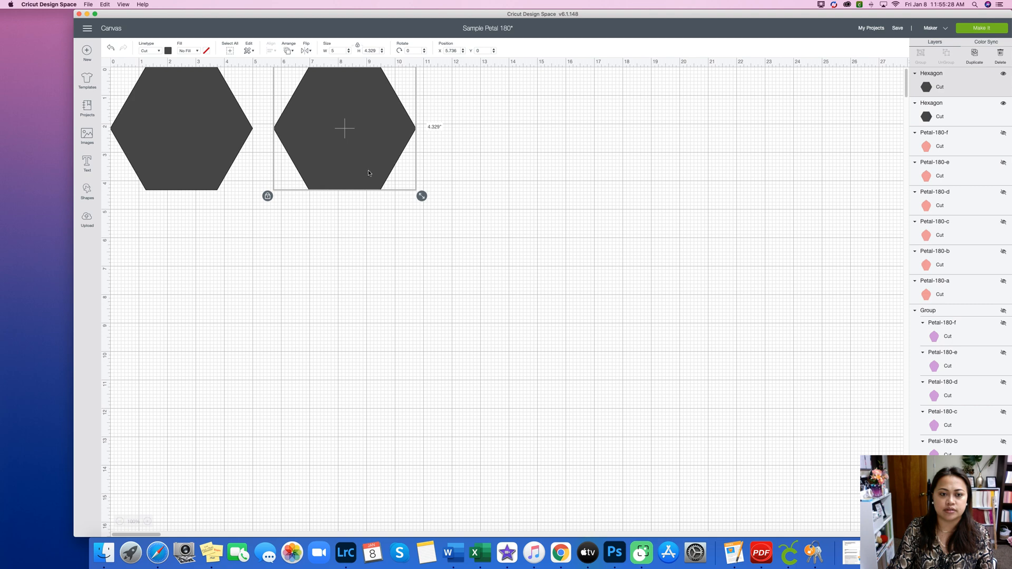
left_click(974, 57)
left_click_drag(344, 152, 254, 265)
left_click_drag(335, 175, 317, 218)
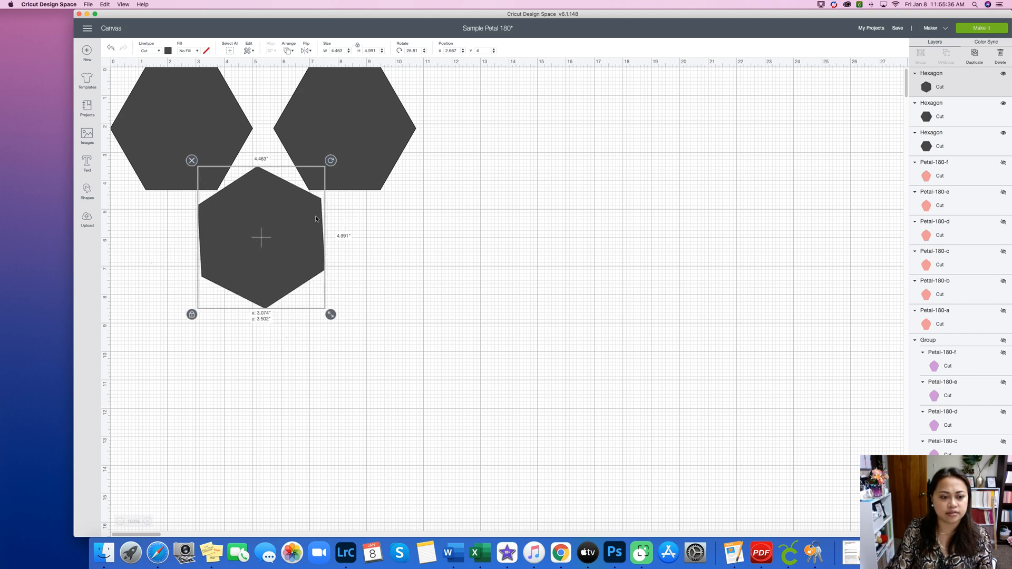
left_click_drag(317, 218, 316, 219)
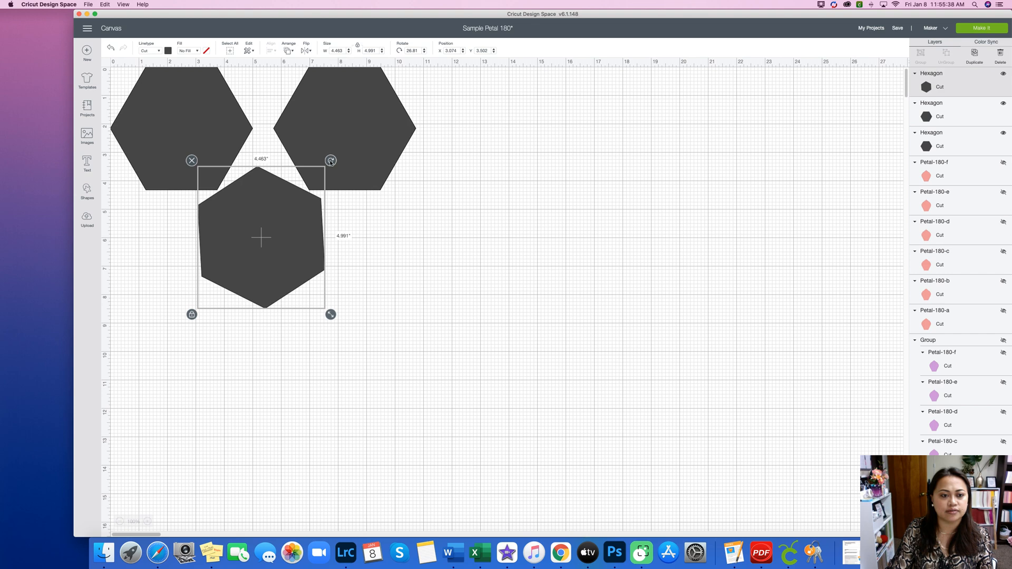
left_click_drag(330, 161, 184, 168)
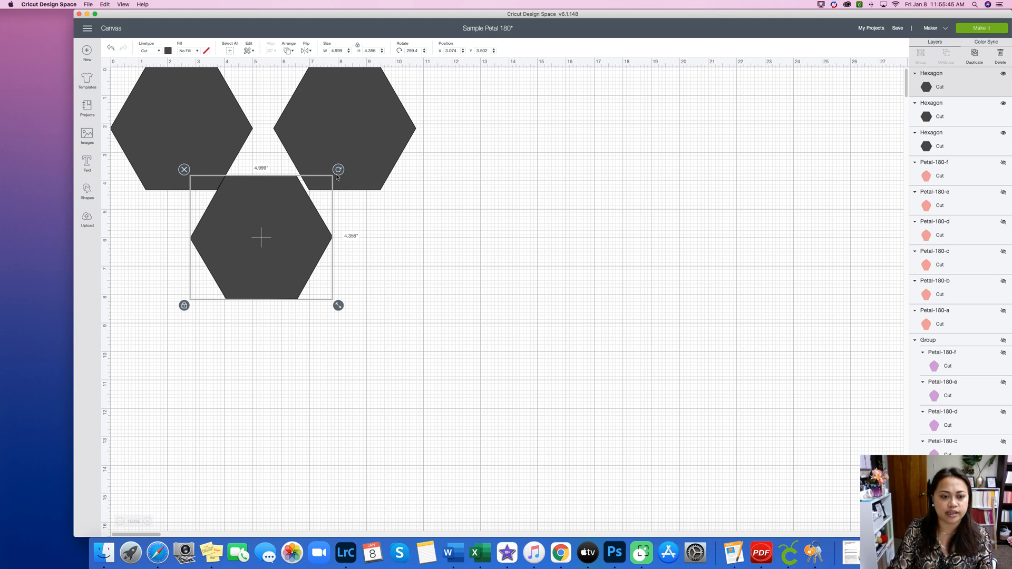
left_click_drag(340, 175, 342, 176)
left_click_drag(270, 214, 191, 233)
Set the lower hexagon's width to 4 inches and nudge it into place below the first hexagon
left_click(332, 50)
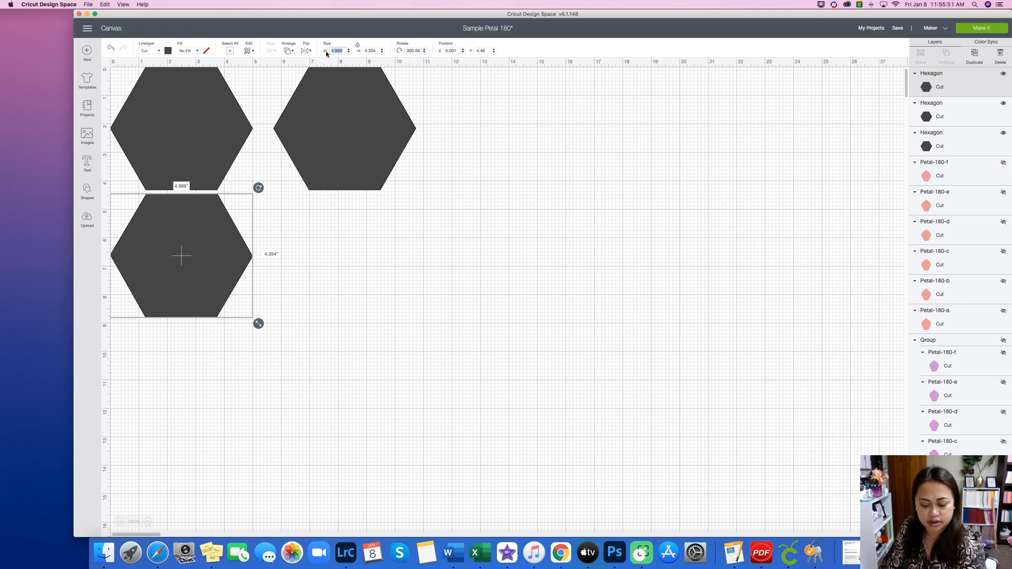
type("4")
key("Return")
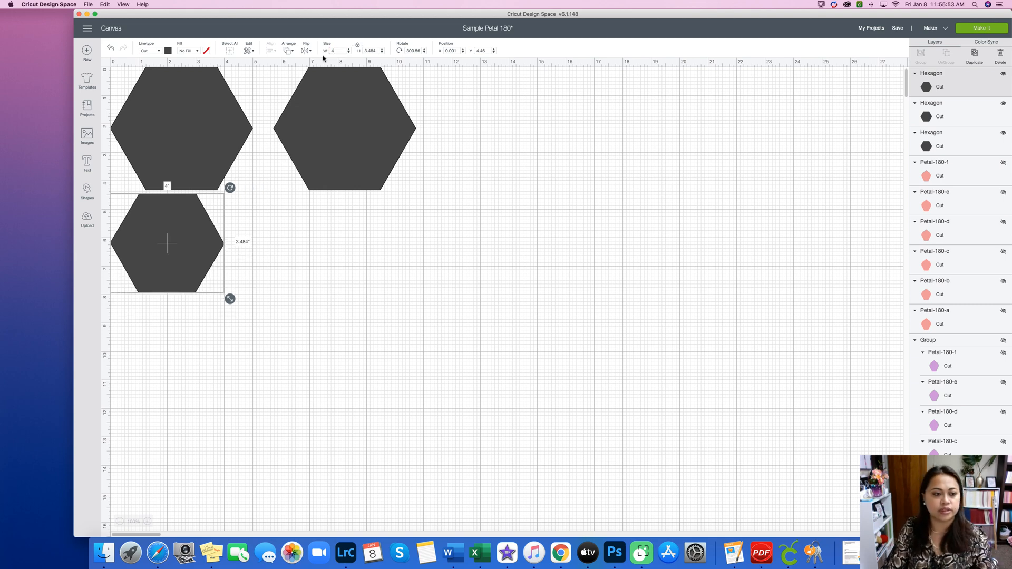
left_click_drag(193, 240, 192, 241)
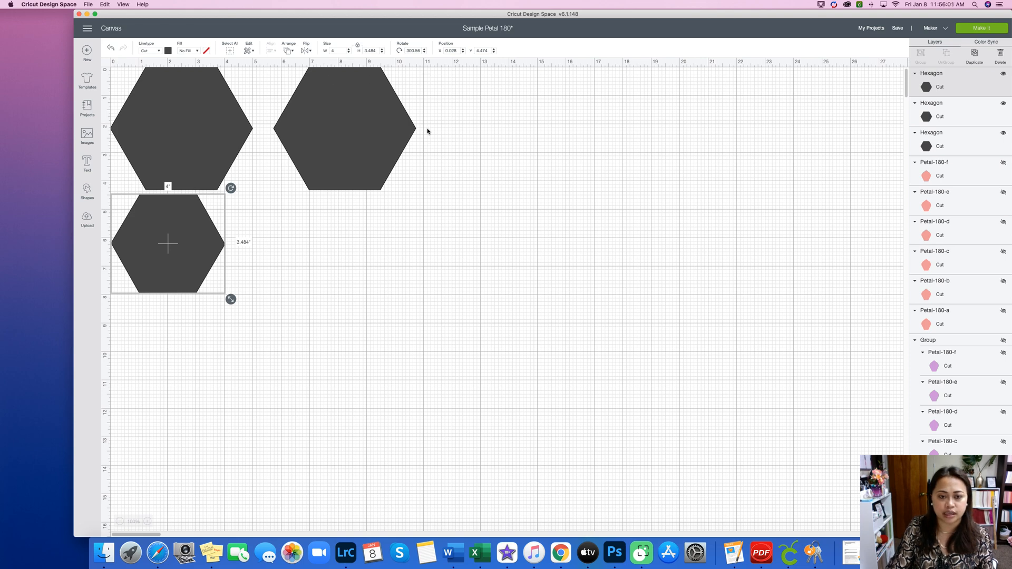
Duplicate the 4-inch hexagon and place the copy to its right at about X 4.1, Y 4.5
left_click(976, 61)
left_click_drag(169, 241, 280, 251)
left_click_drag(279, 250, 279, 247)
left_click(383, 278)
left_click(290, 251)
left_click(974, 55)
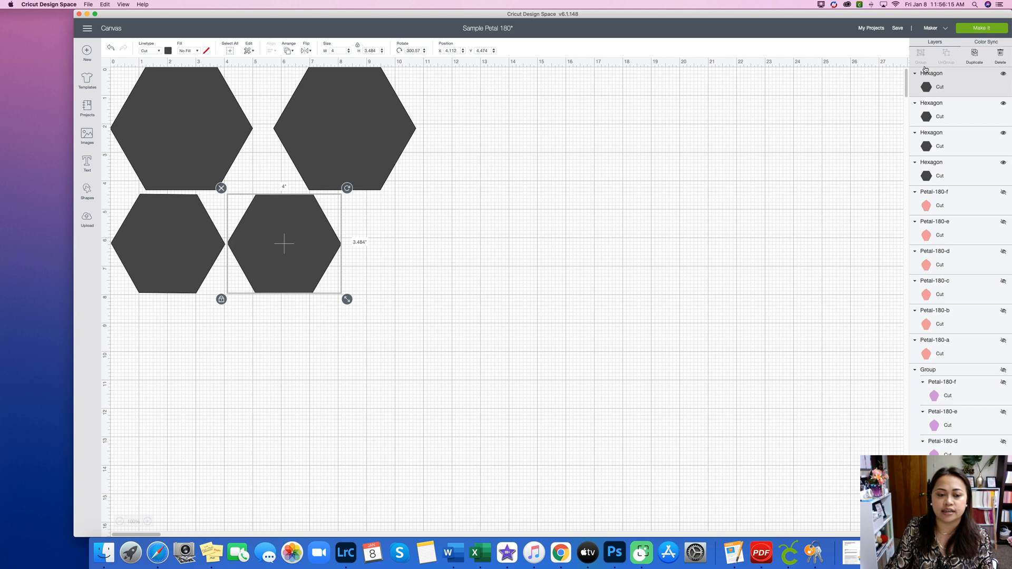
Attach all four hexagons together and move the attached set to about X 1.7, Y 1.5
left_click_drag(322, 228, 458, 229)
left_click(364, 194)
left_click_drag(534, 270, 163, 122)
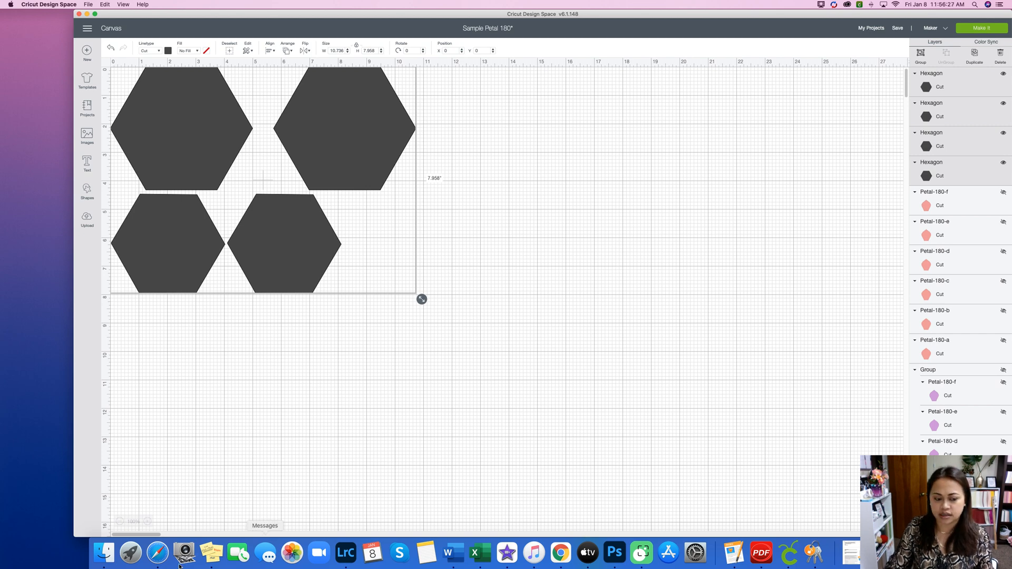
left_click_drag(75, 536, 78, 431)
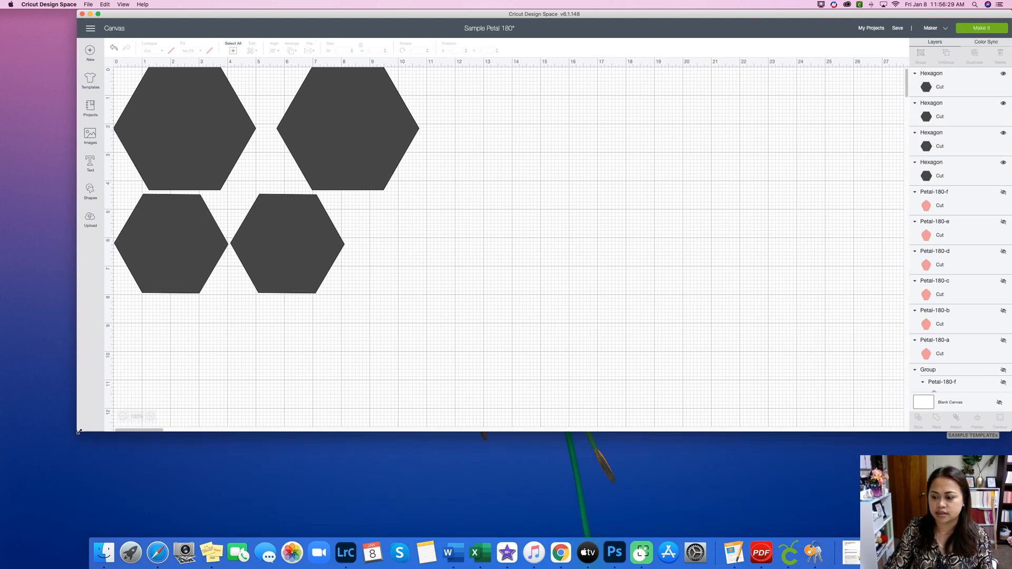
left_click_drag(572, 347, 169, 128)
left_click(956, 417)
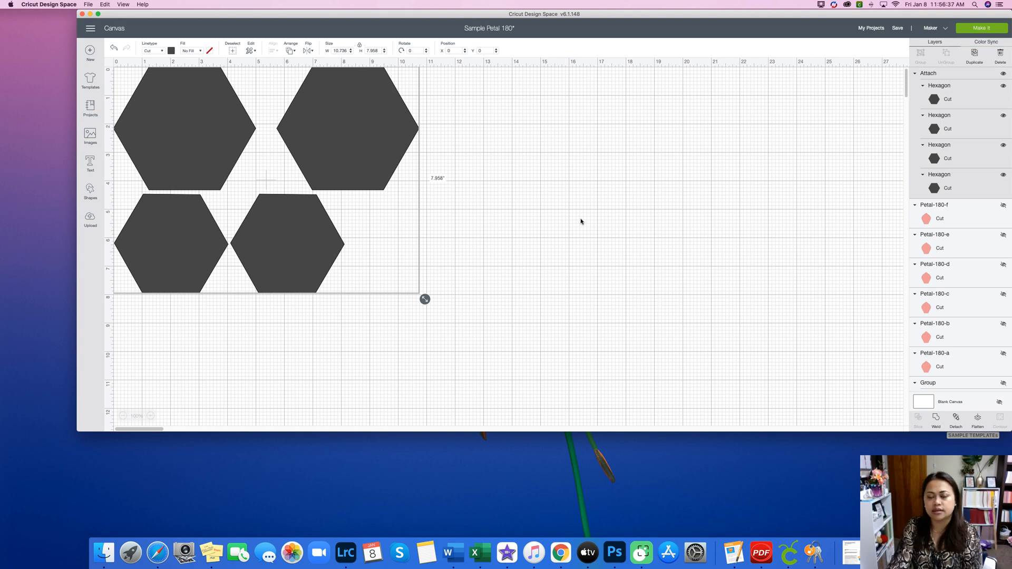
left_click_drag(332, 197, 381, 238)
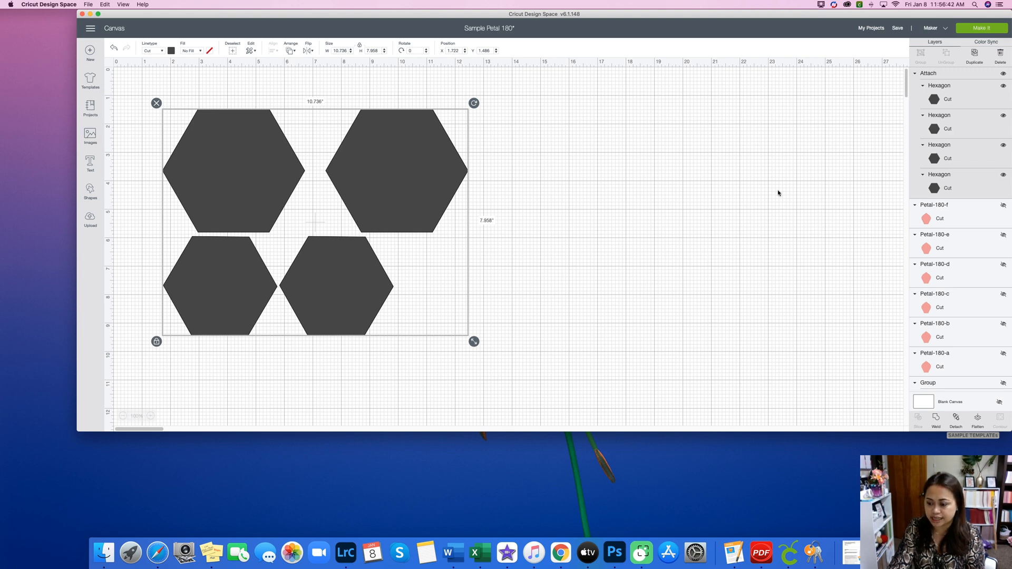
Delete the attached hexagon set and enlarge the application window to fill the space above the Dock
left_click(156, 104)
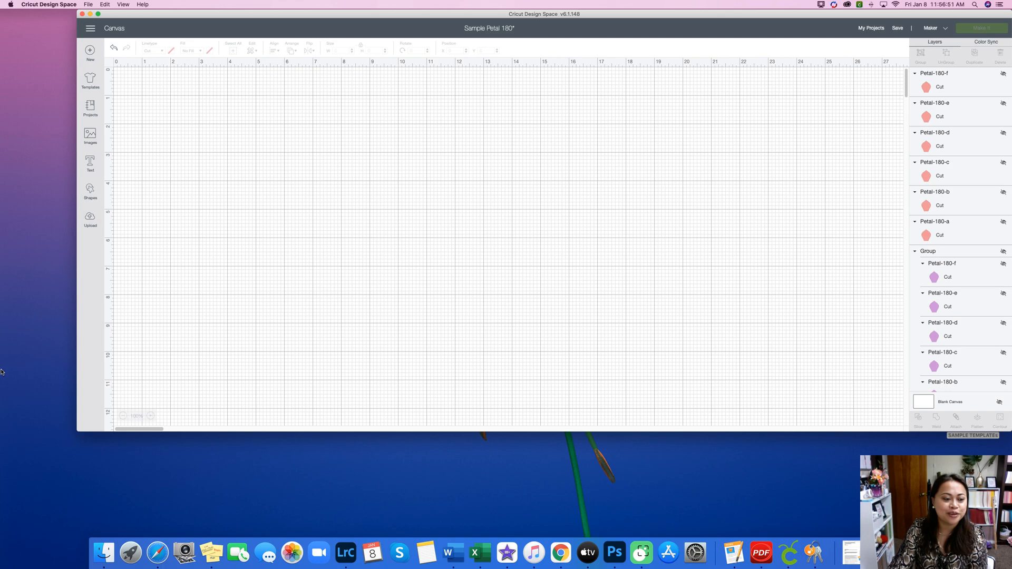
left_click_drag(80, 429, 4, 533)
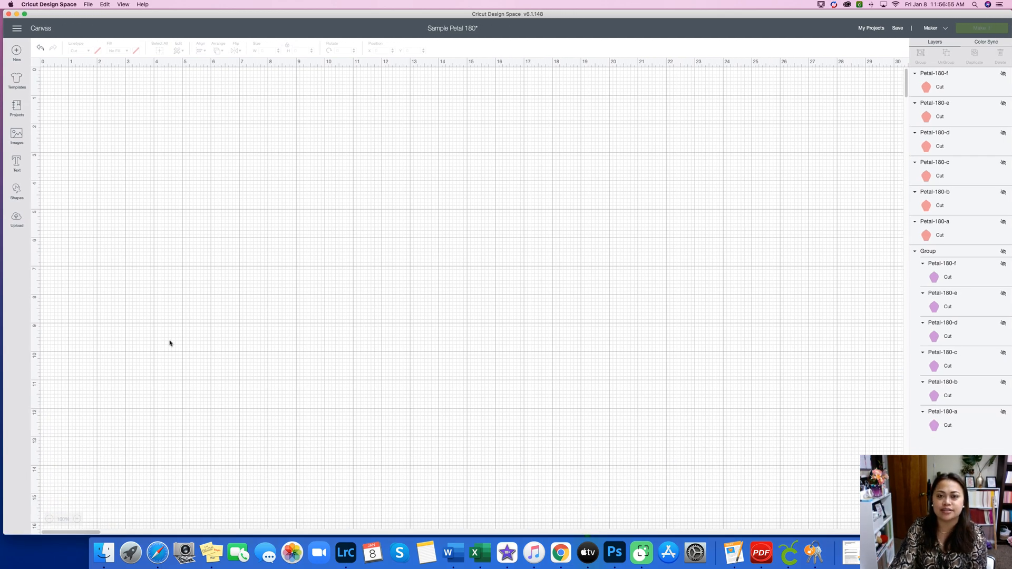